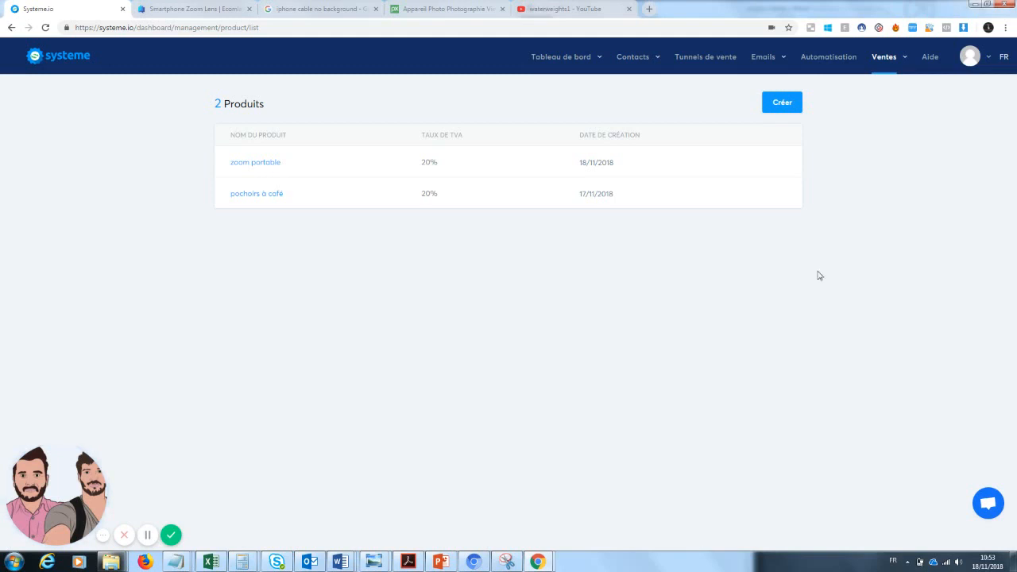
Step: Create a new product named 'Zoom téléphone' with the default 20% VAT and save it
mouse_move(895, 66)
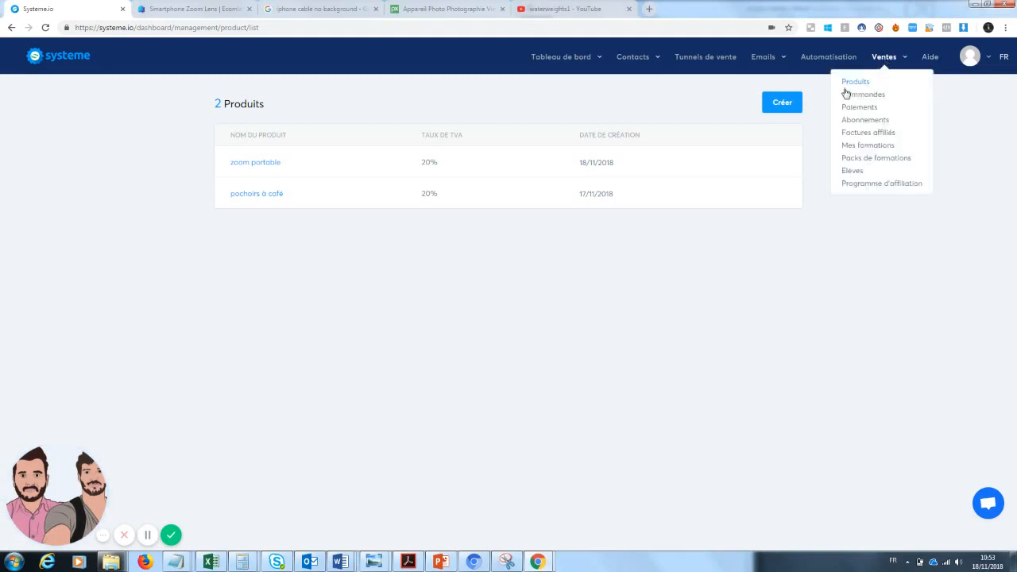
left_click(855, 82)
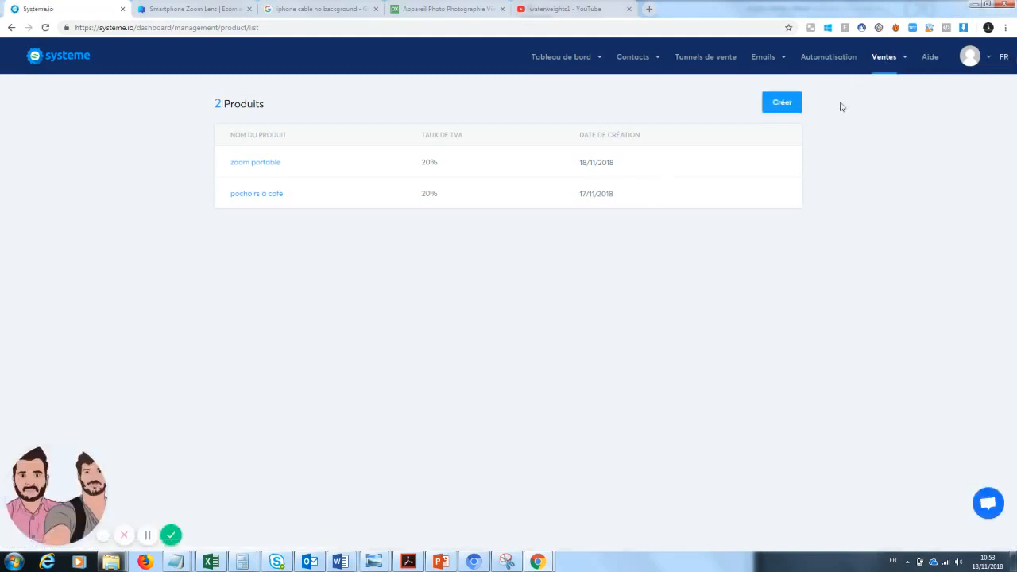
left_click(782, 104)
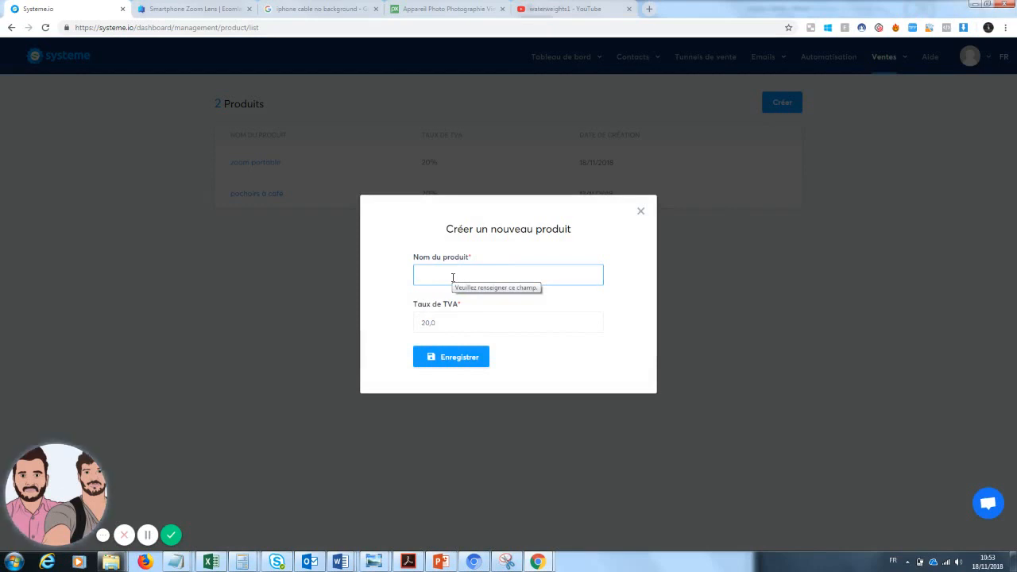
type("zoom")
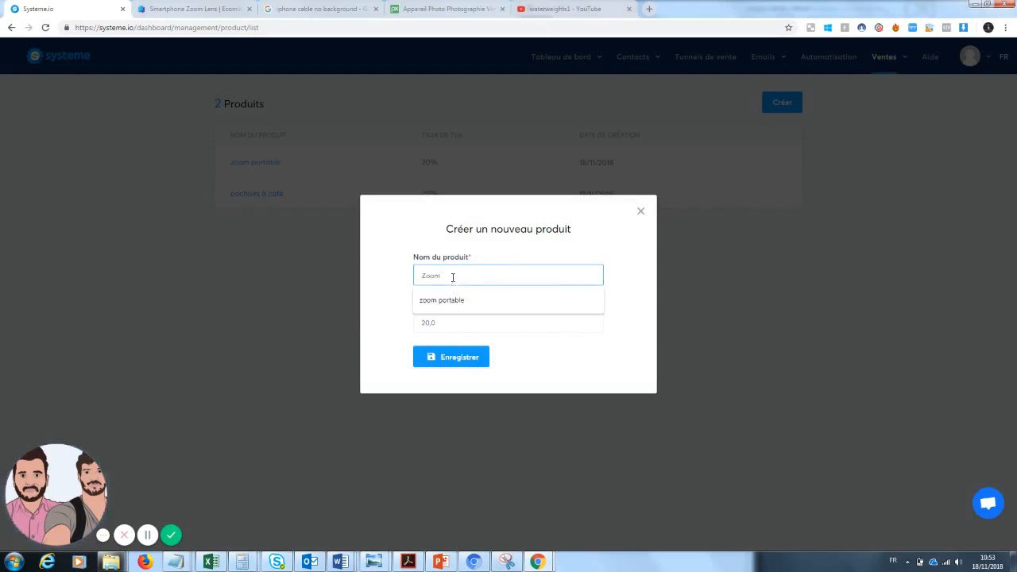
type(" teleph")
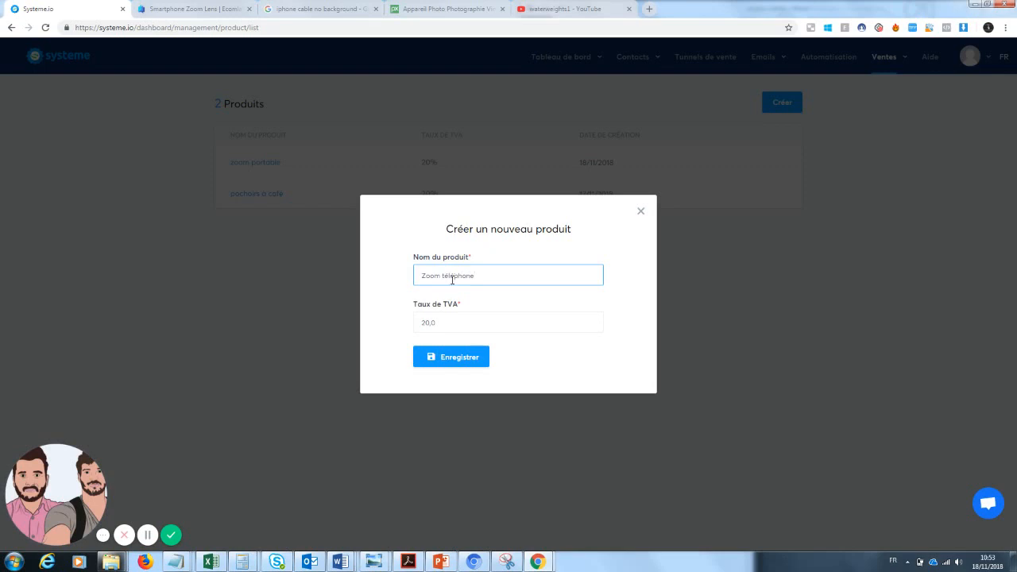
left_click(459, 357)
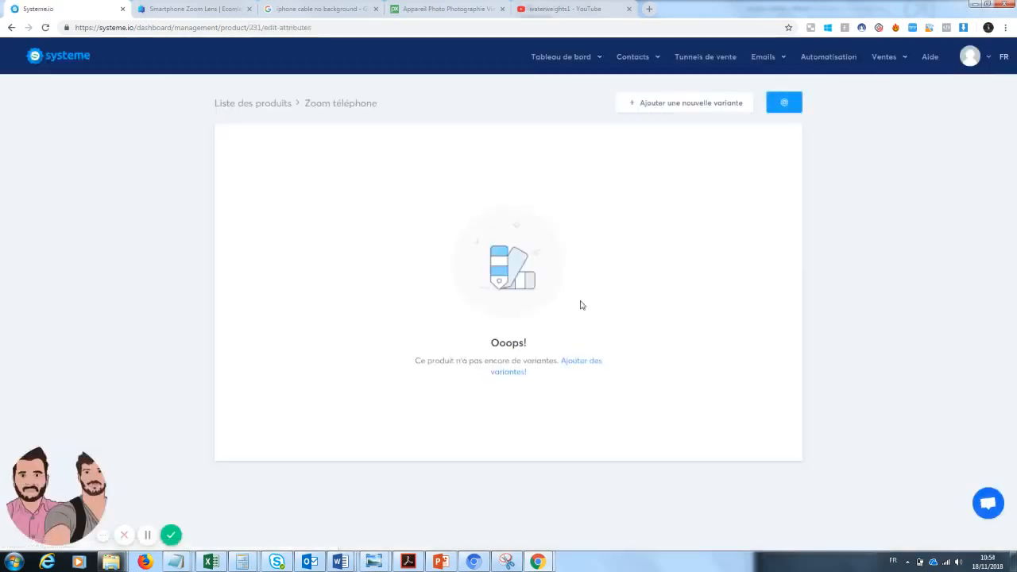
Step: Add two variants, 'noir' and 'blanc', to the Zoom téléphone product
left_click(517, 373)
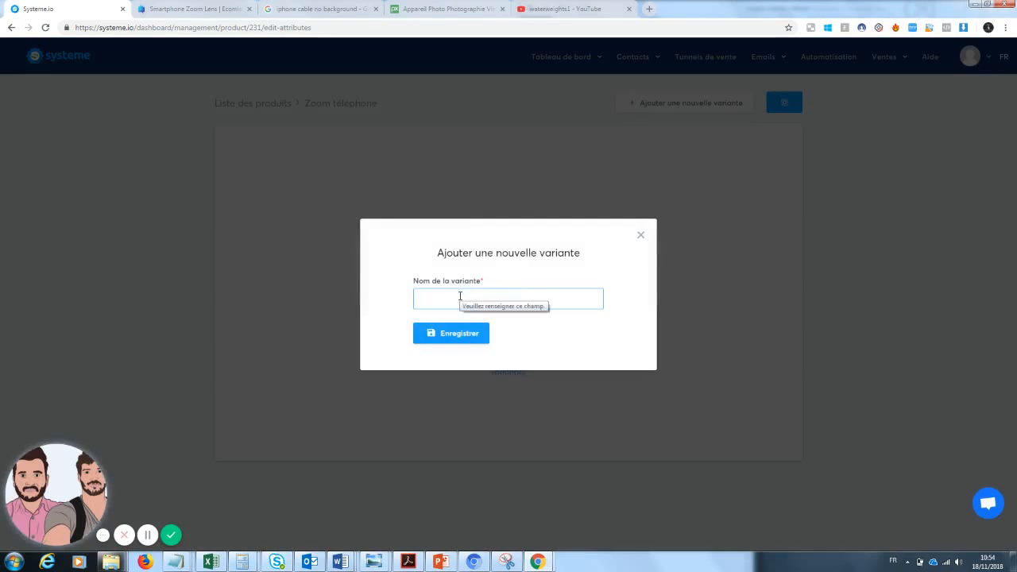
type("noir")
left_click(446, 321)
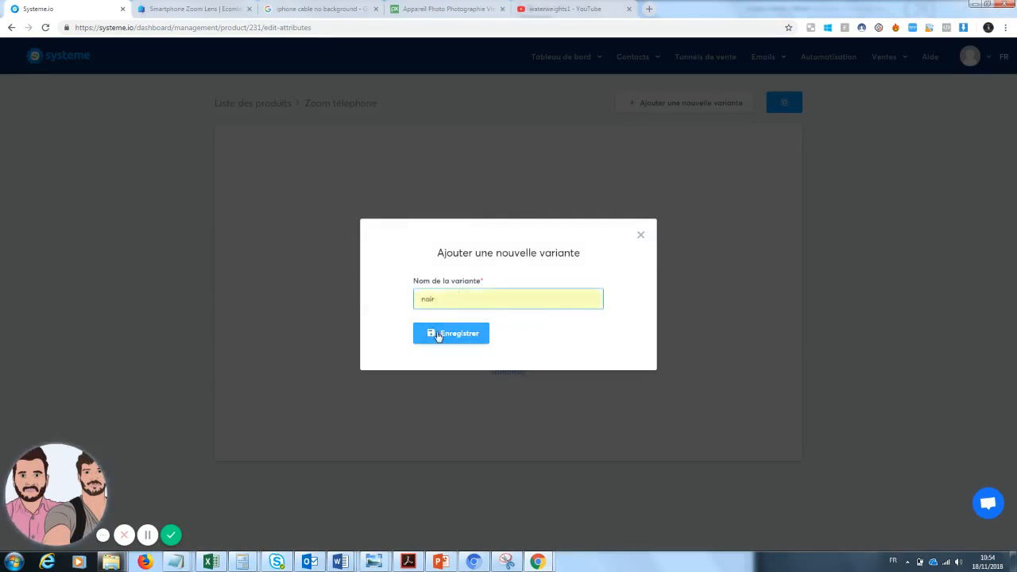
key("Return")
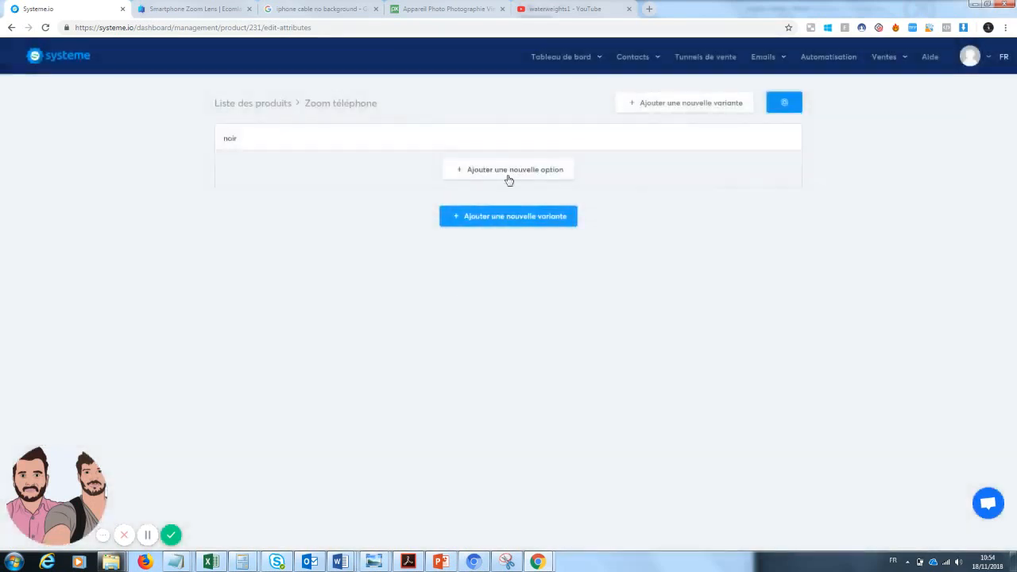
left_click(501, 226)
left_click(468, 298)
type("blanc")
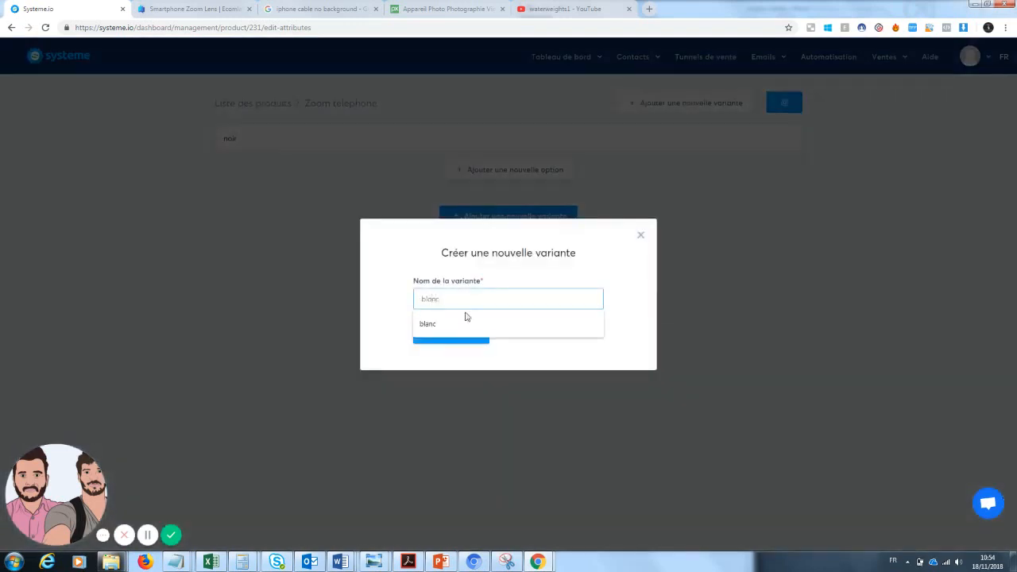
left_click(466, 323)
left_click(466, 332)
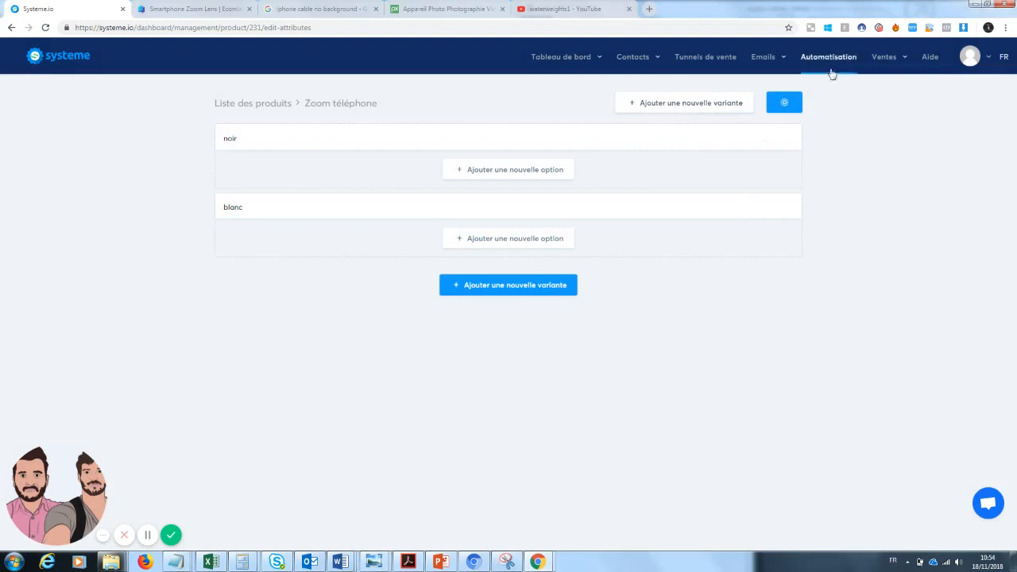
Step: Delete the 'zoom portable' and 'pochoirs à café' products from the product list
mouse_move(913, 74)
left_click(239, 104)
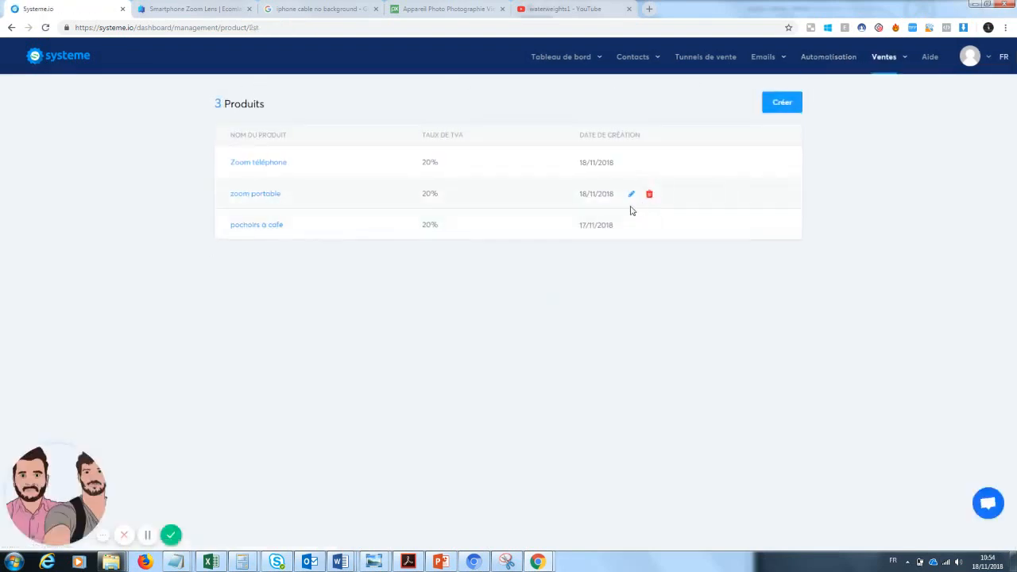
left_click(649, 195)
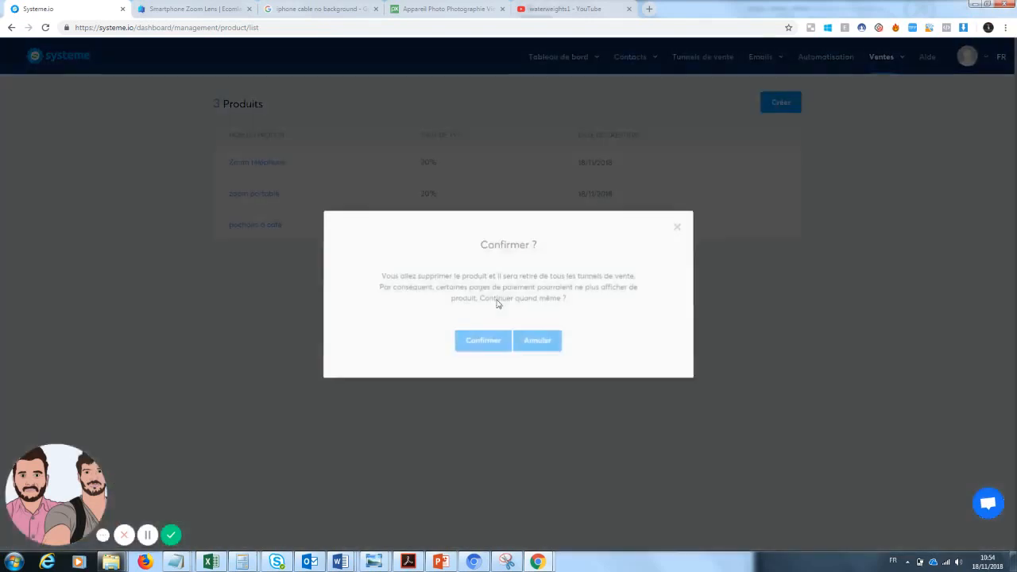
left_click(476, 343)
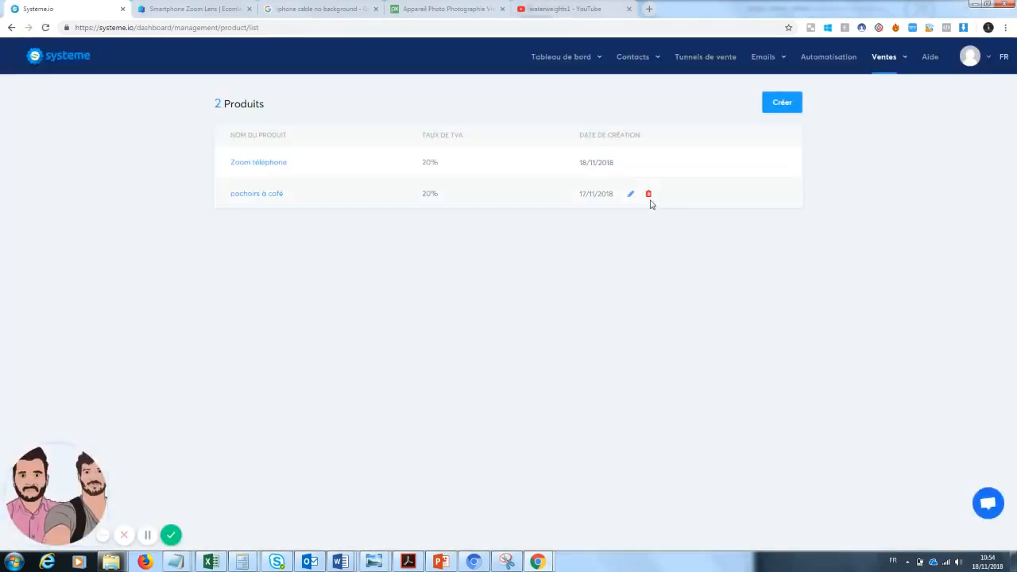
left_click(649, 195)
left_click(477, 343)
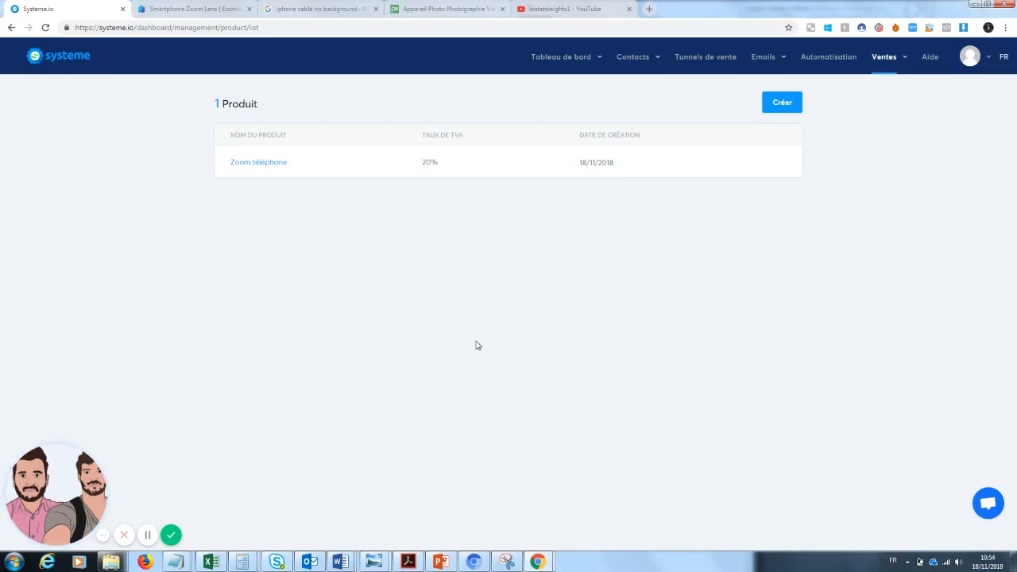
left_click(707, 60)
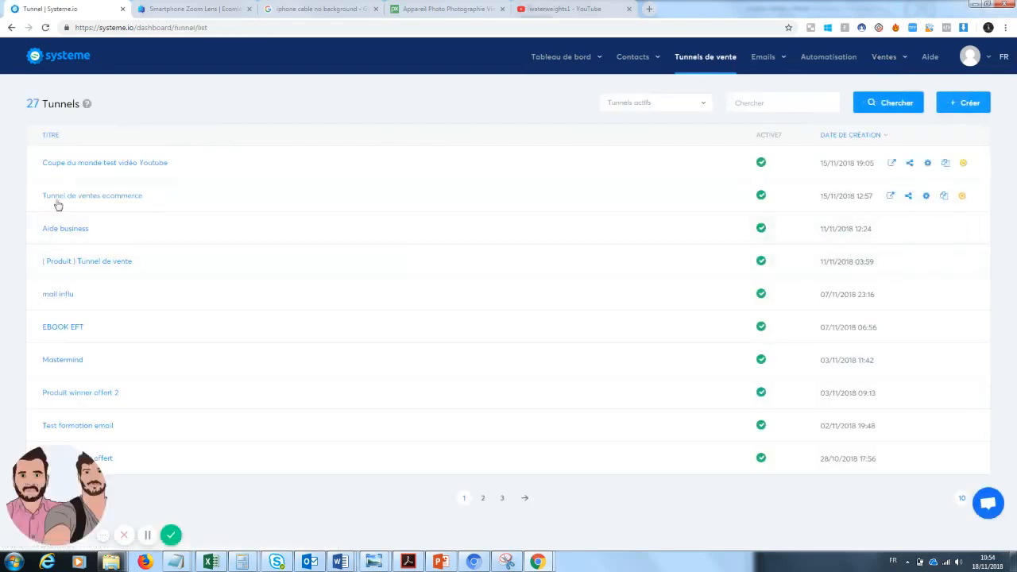
Step: Open the 'page de vente template' step of the Tunnel de ventes ecommerce funnel for editing
left_click(100, 202)
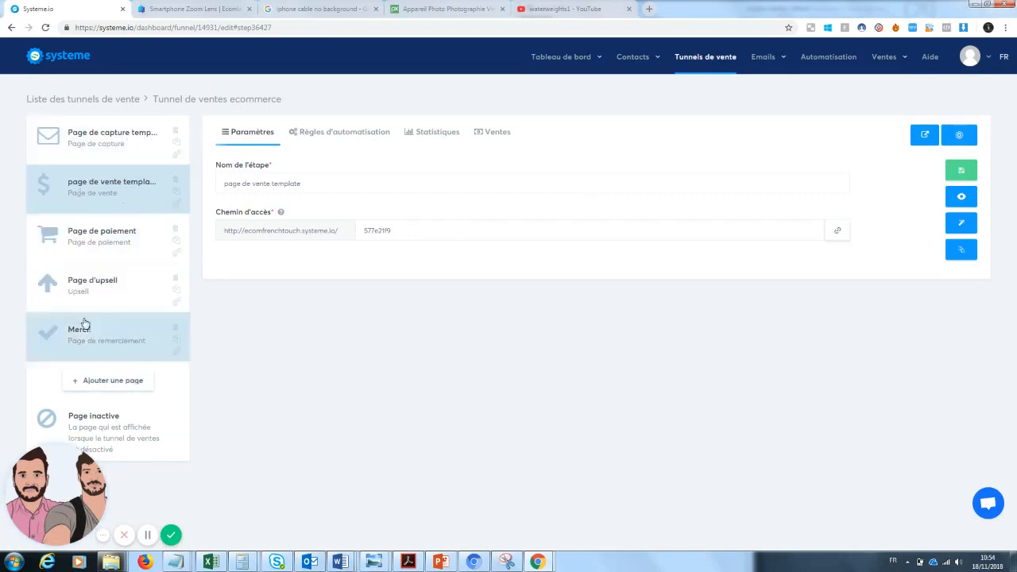
left_click(99, 157)
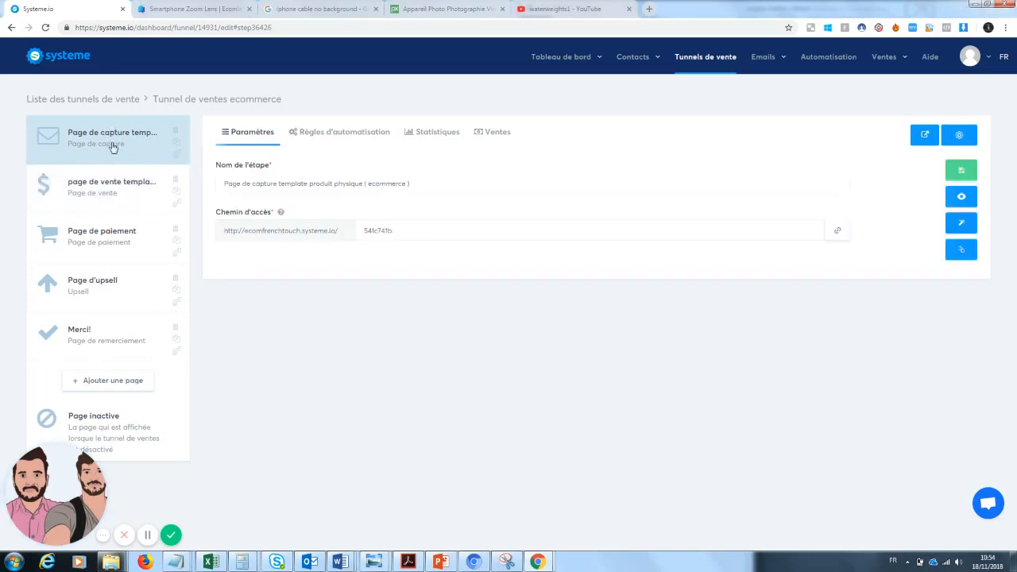
left_click(80, 205)
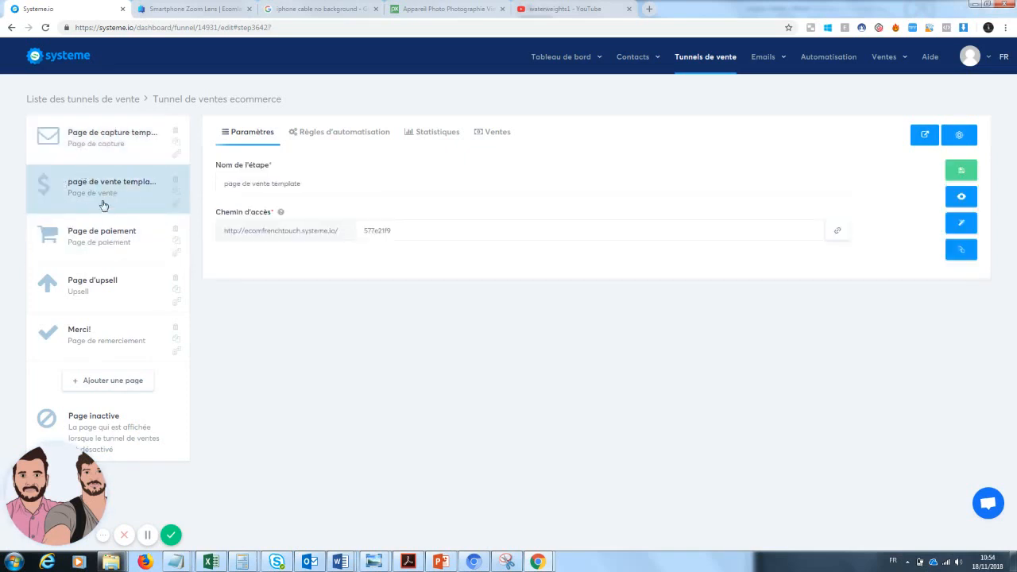
left_click(94, 258)
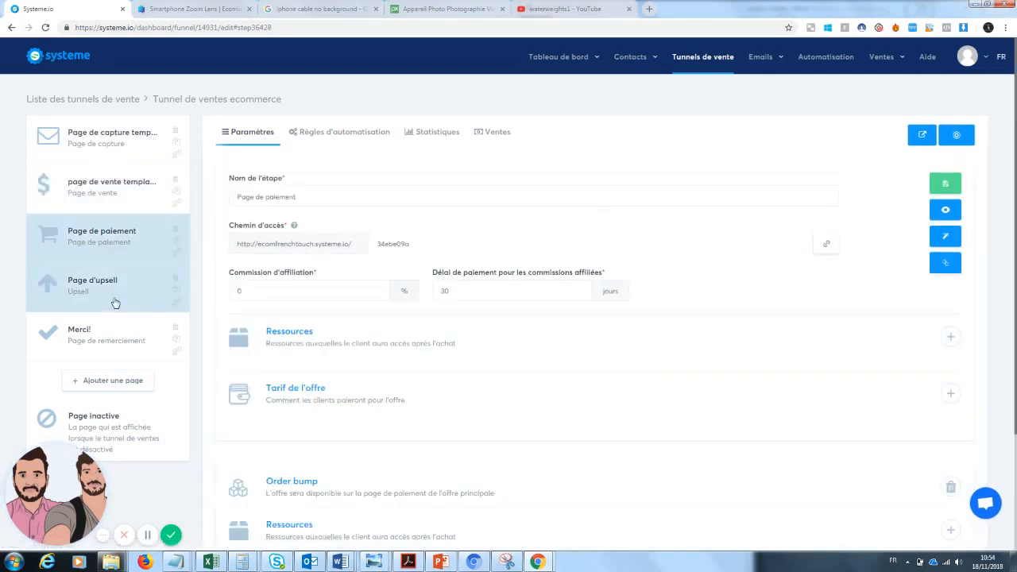
left_click(116, 302)
left_click(106, 348)
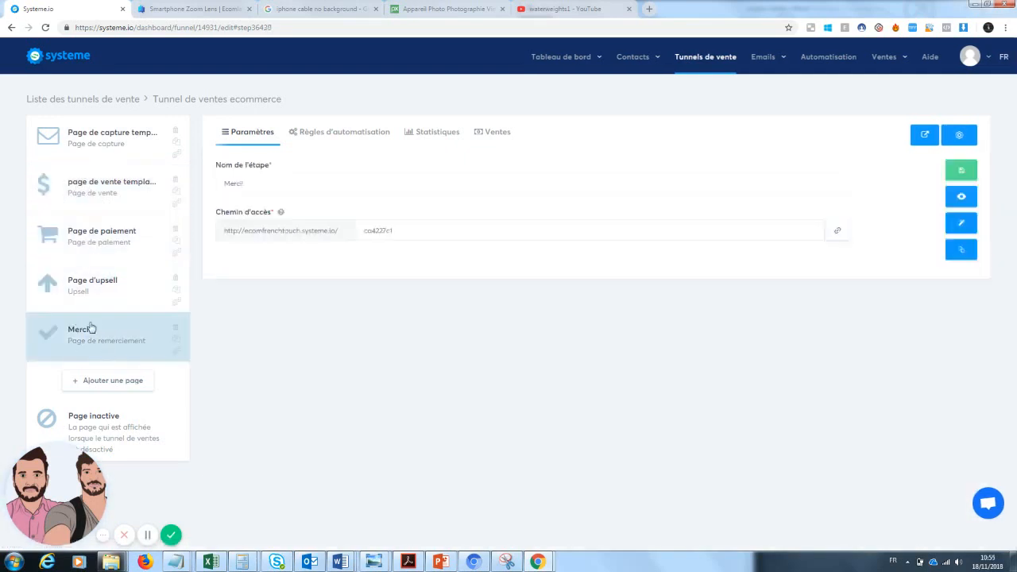
left_click(109, 189)
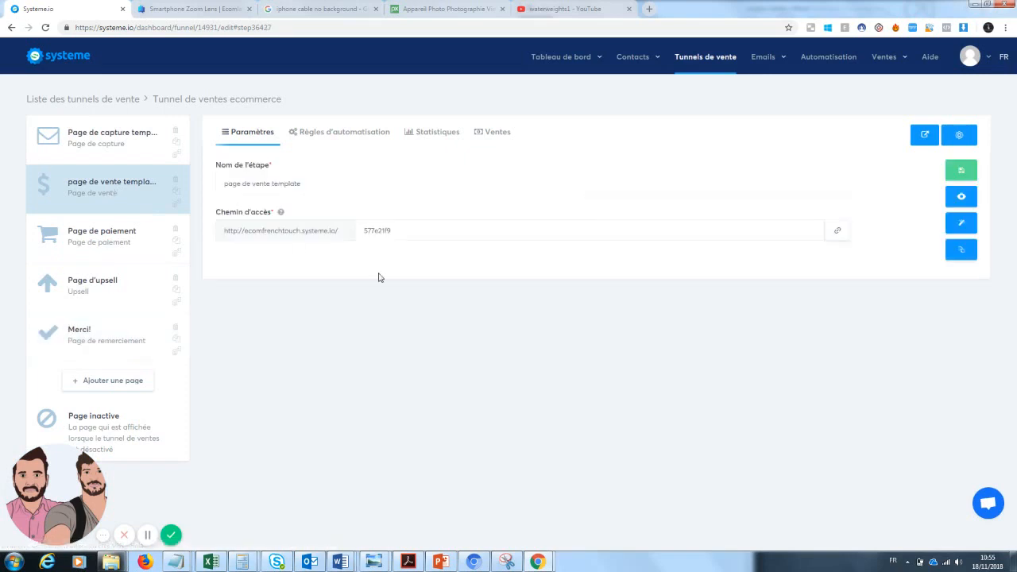
left_click(966, 226)
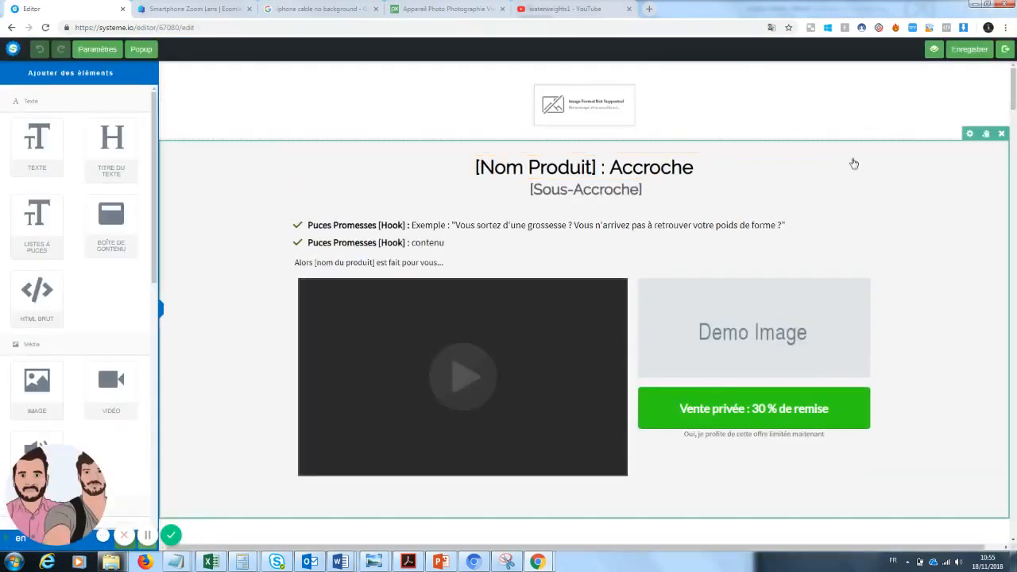
left_click_drag(1015, 102, 1016, 105)
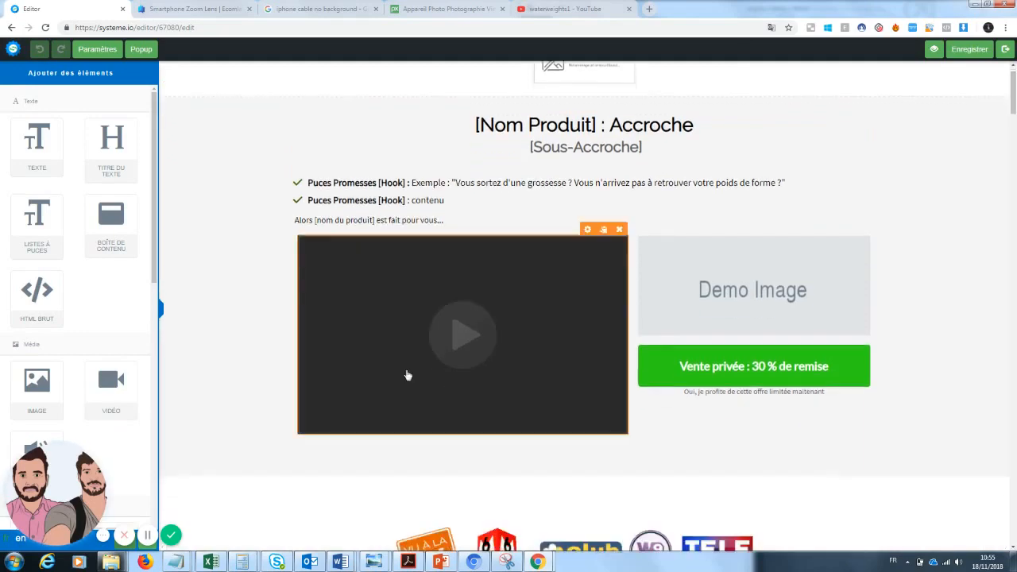
mouse_move(1014, 105)
left_mouse_down()
mouse_move(1011, 224)
mouse_move(977, 465)
mouse_move(975, 499)
mouse_move(993, 520)
mouse_move(993, 549)
mouse_move(1013, 480)
mouse_move(1014, 87)
left_mouse_up()
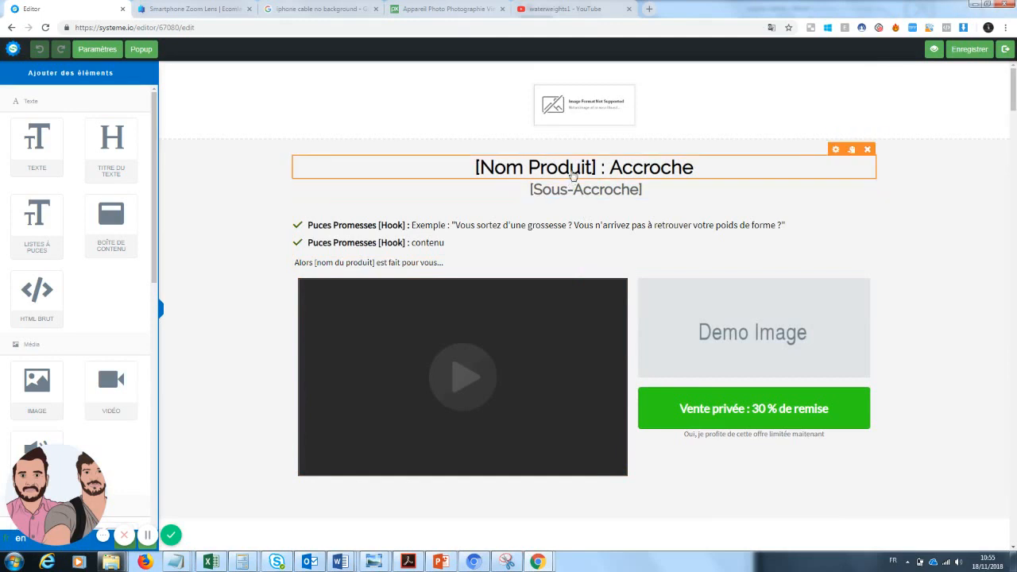
Step: Replace the headline's [Nom Produit] and Accroche placeholders with 'Zoom Téléphone' and 'La photographie de qualité accessible à tous'
left_click(596, 168)
left_click_drag(597, 168, 451, 165)
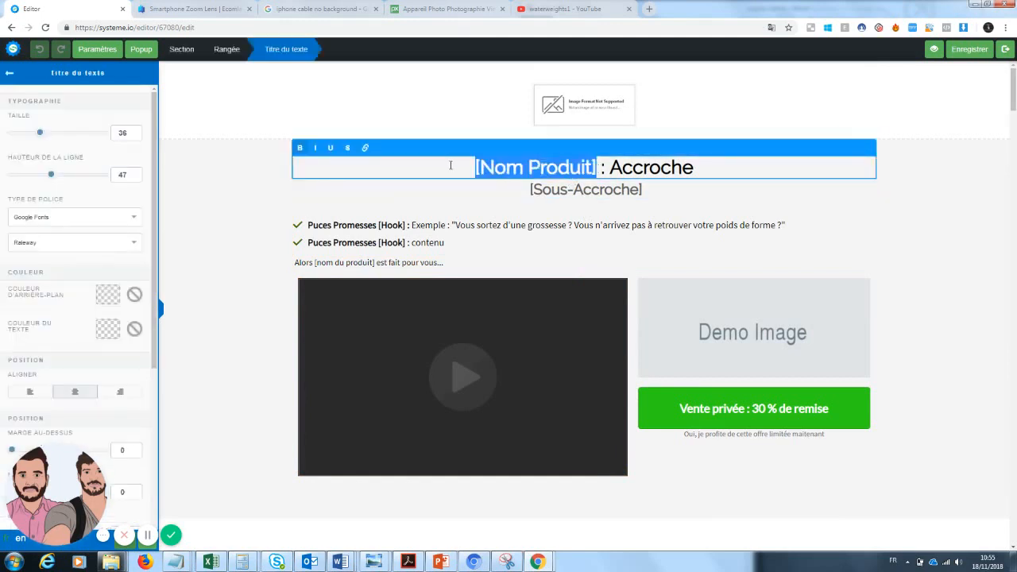
type("Zoom")
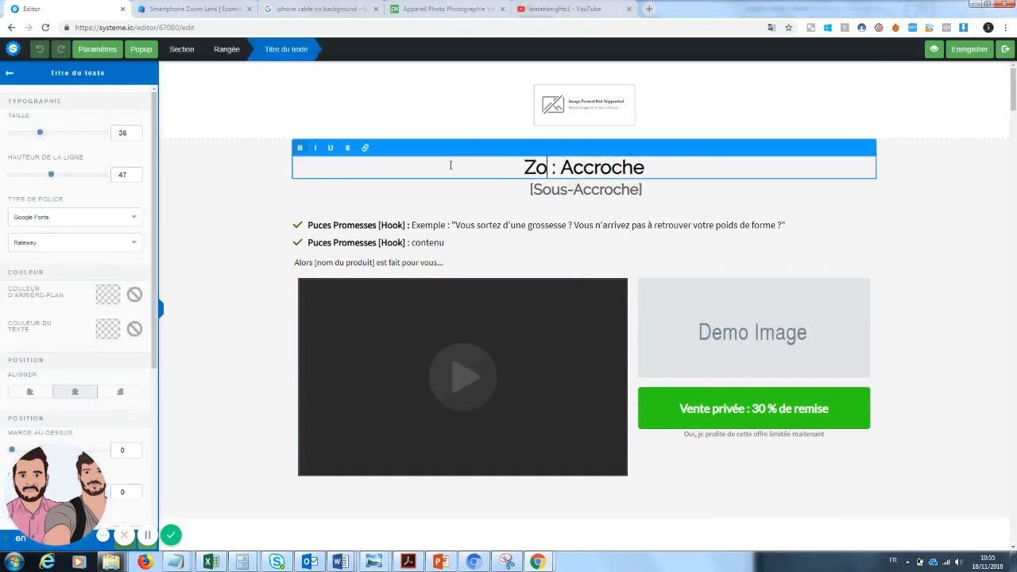
type(" Té")
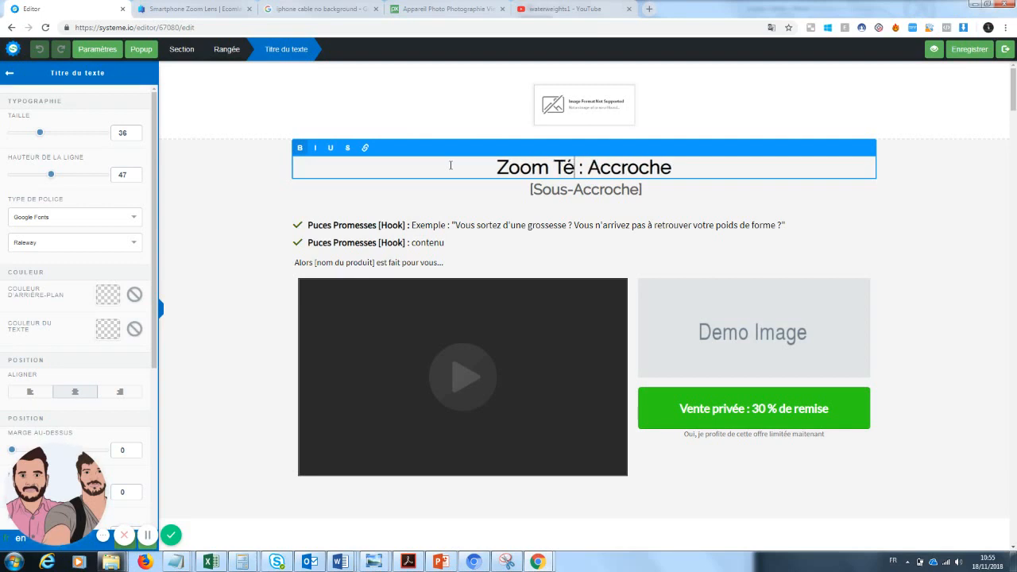
type("léphone")
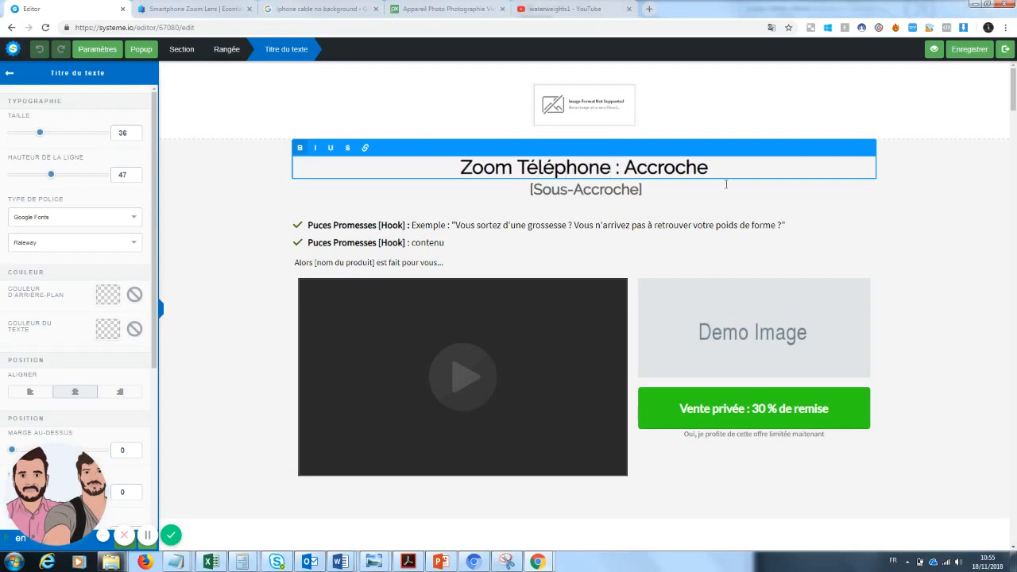
left_click_drag(721, 171, 656, 168)
type("La photo")
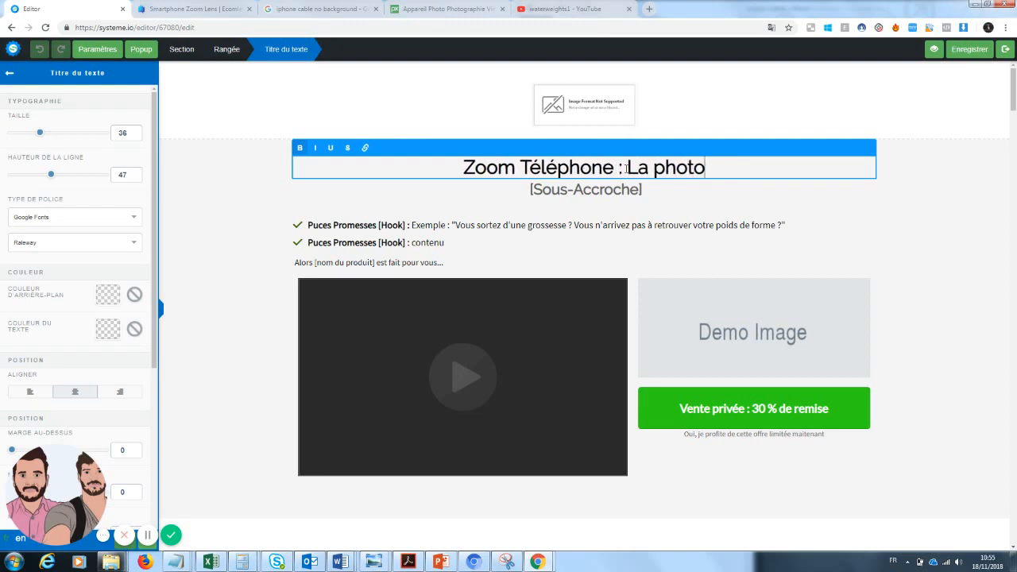
type("graphie")
key("BackSpace")
type("ie ")
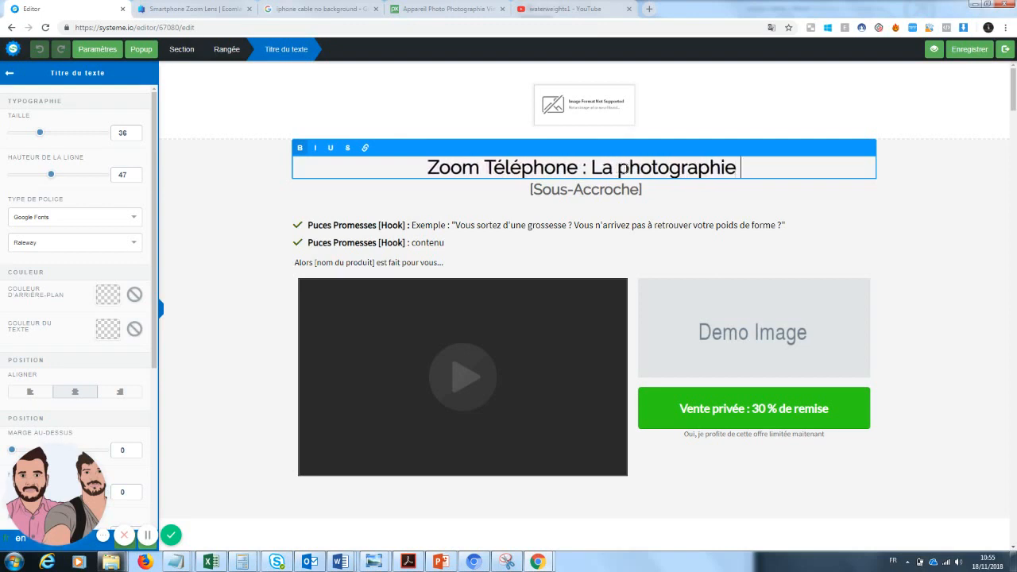
type("de qualité a")
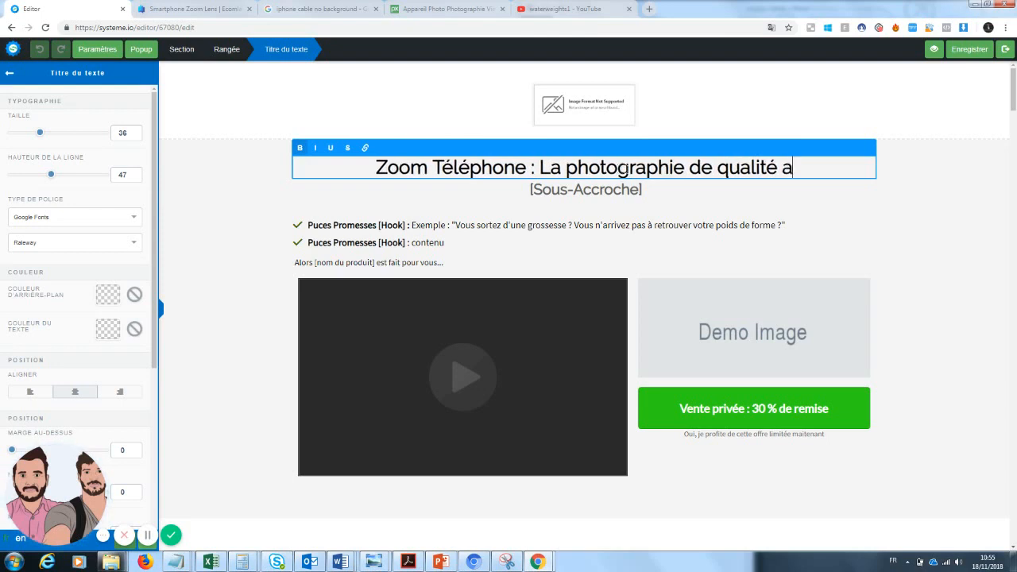
type("ccessible ")
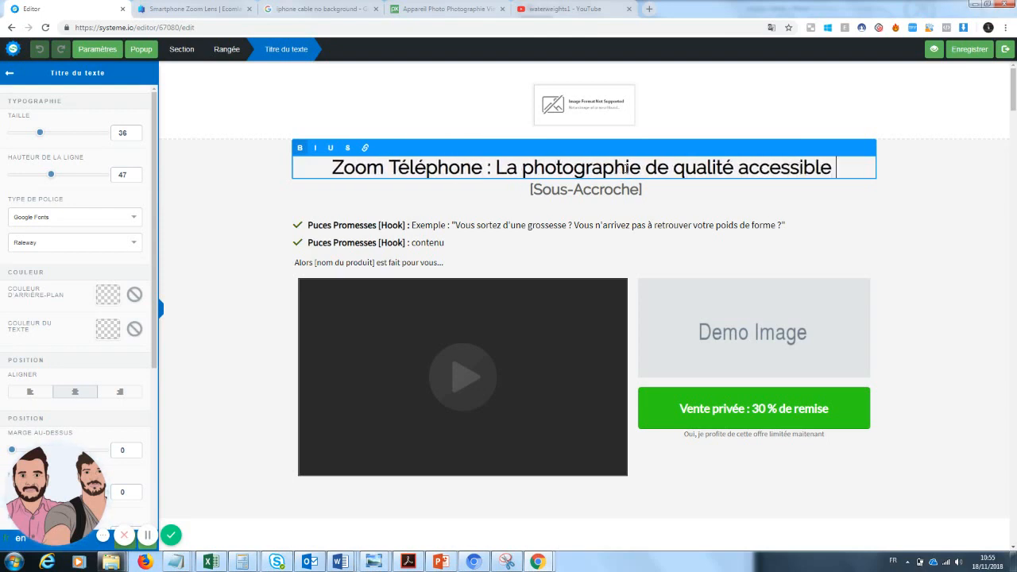
type("à tous")
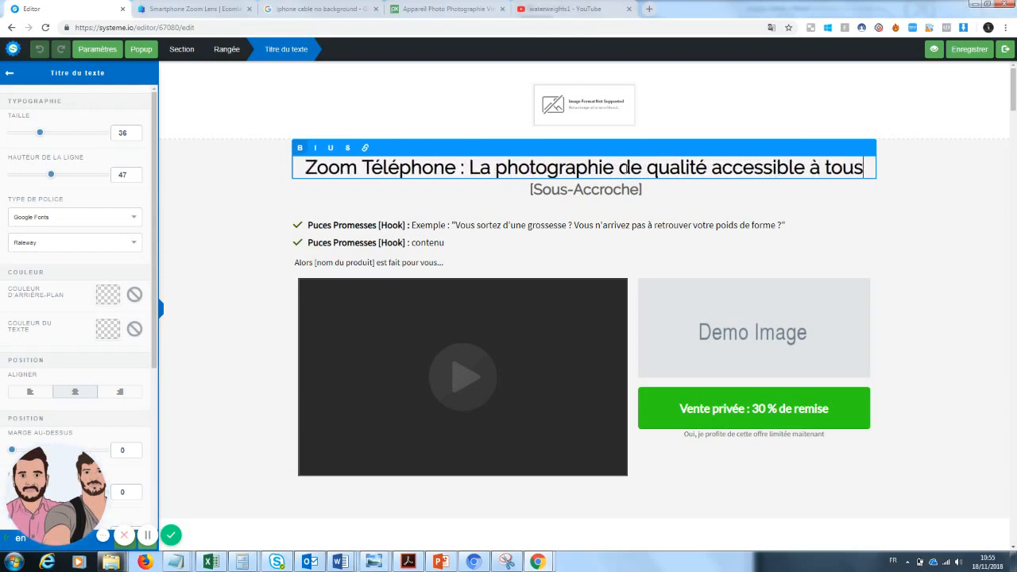
left_click(231, 238)
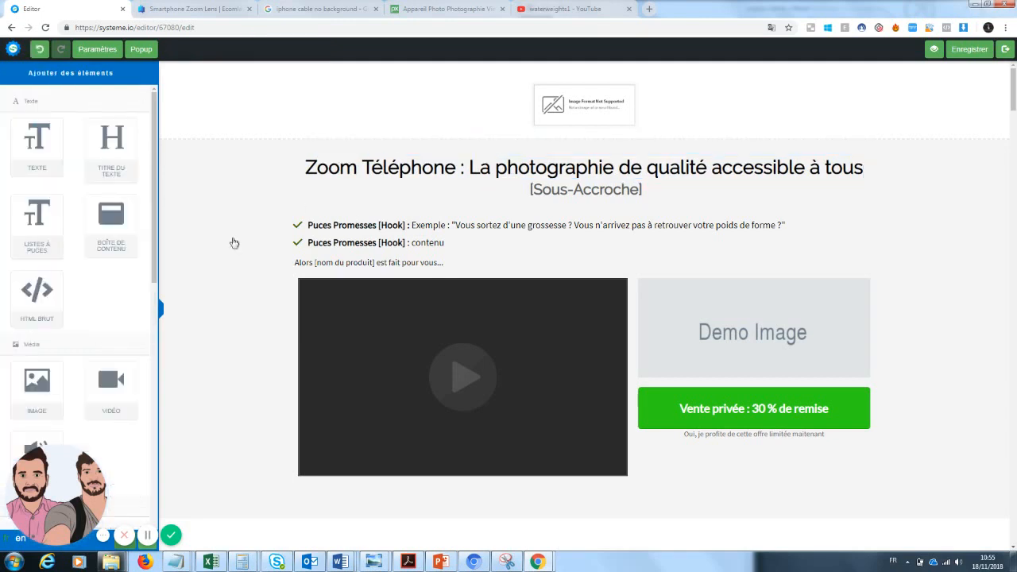
Step: Overwrite the [Sous-Accroche] sub-headline with 'Devenez un photographe sans grosses dépenses'
left_click(571, 196)
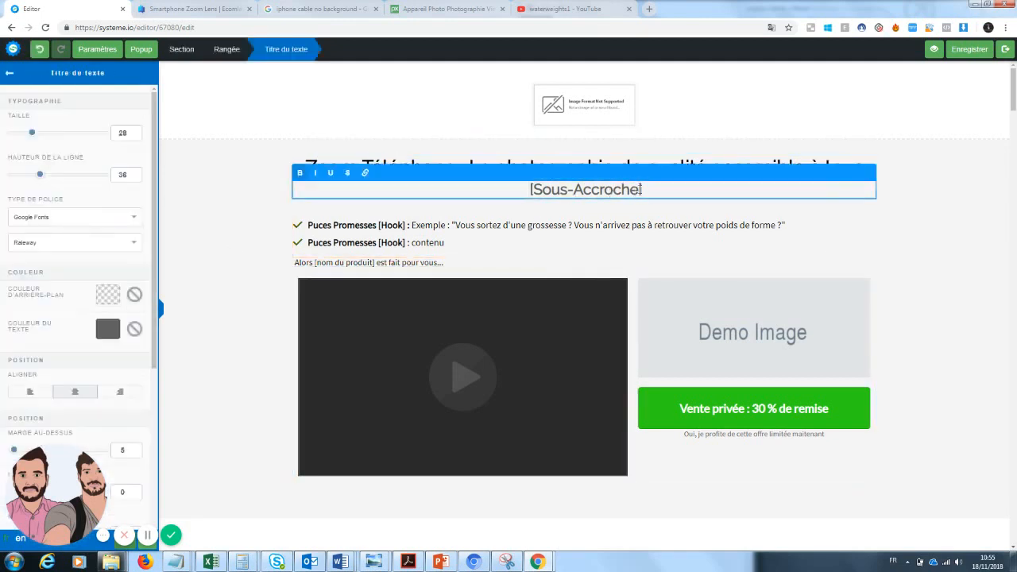
left_click_drag(643, 190, 502, 186)
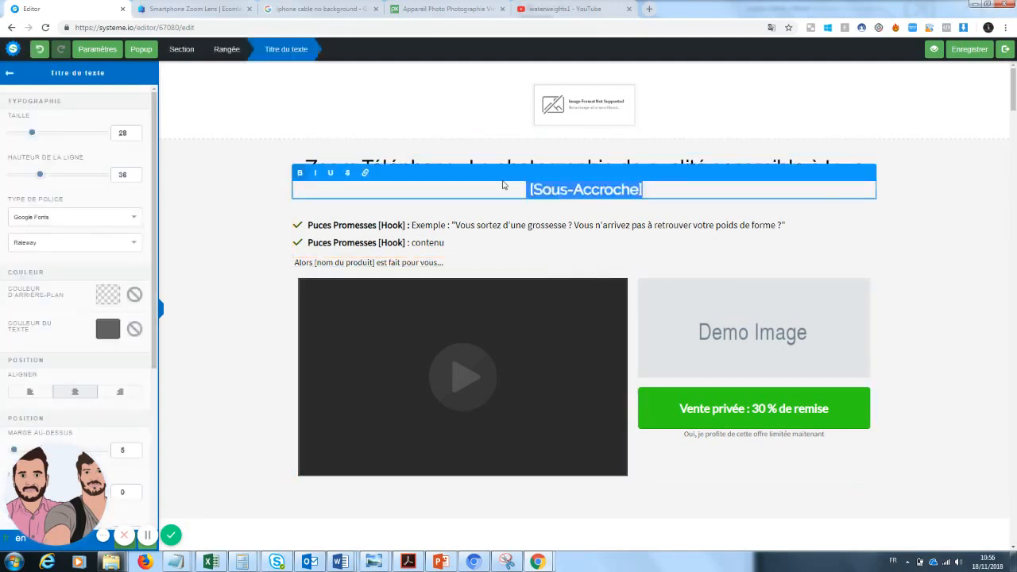
type("Devenez")
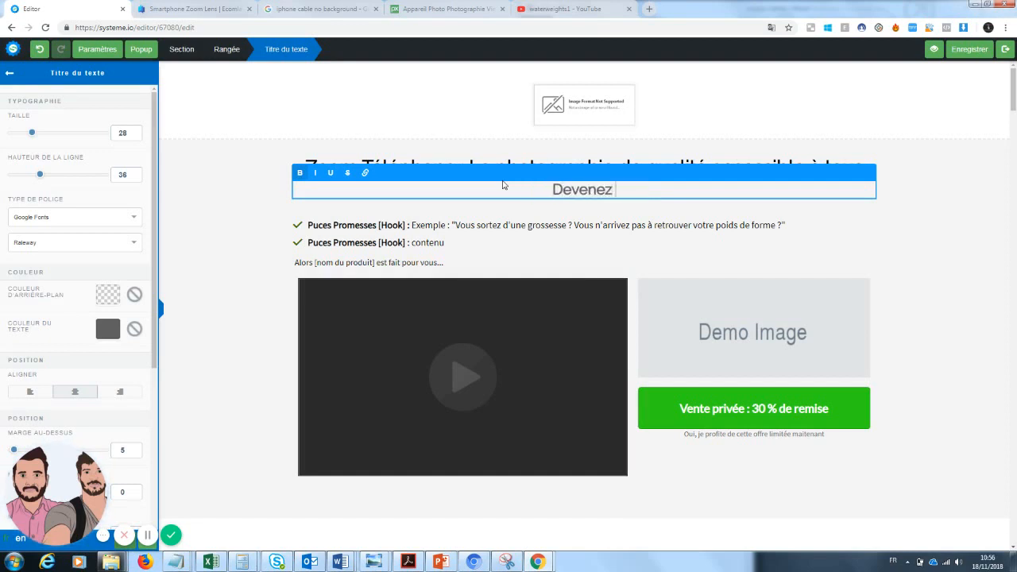
type(" un photo")
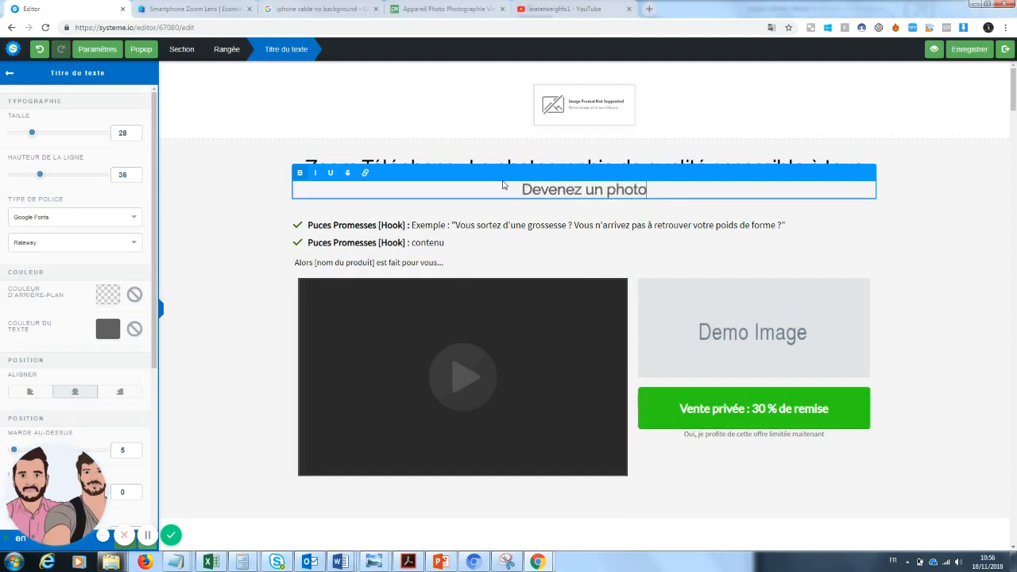
type("graphe sans ")
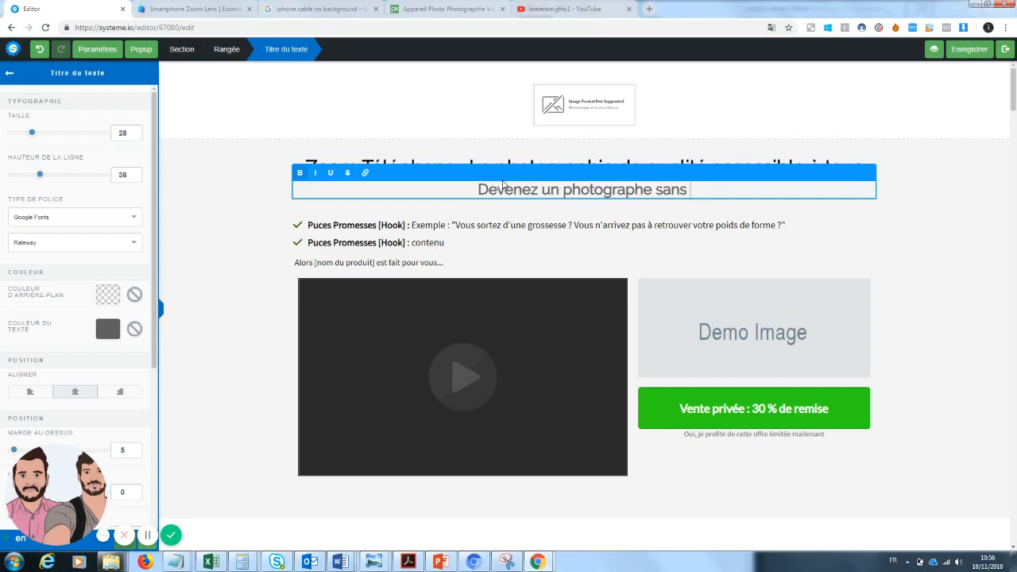
type("gro")
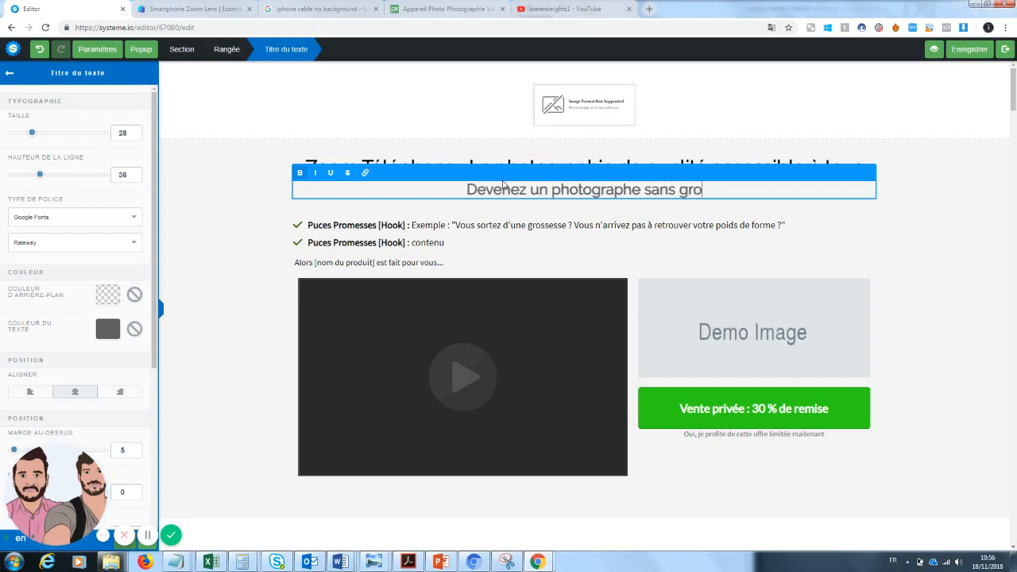
type("sses dépenses")
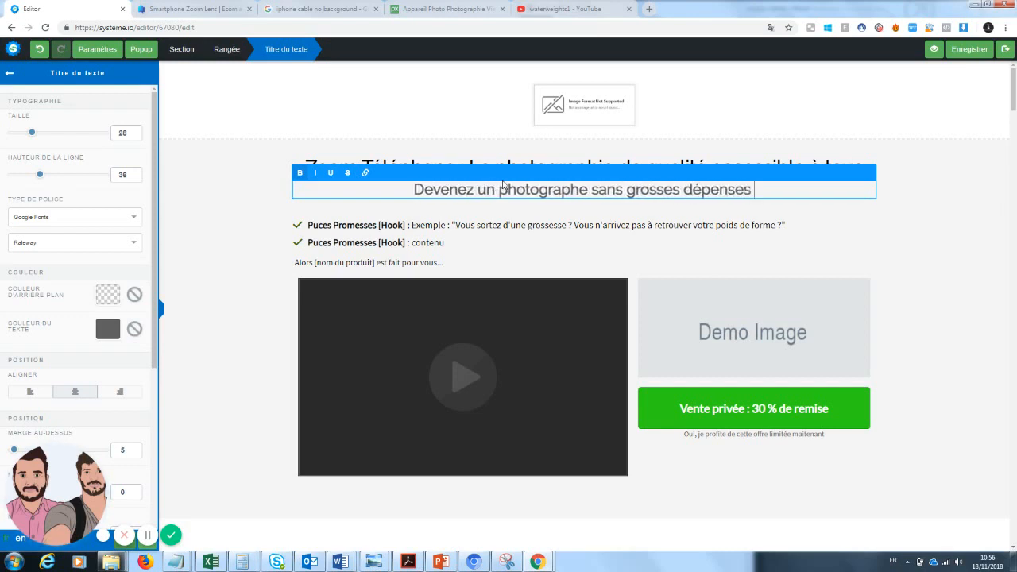
Step: Underline 'Zoom Téléphone' in the headline
left_click(985, 269)
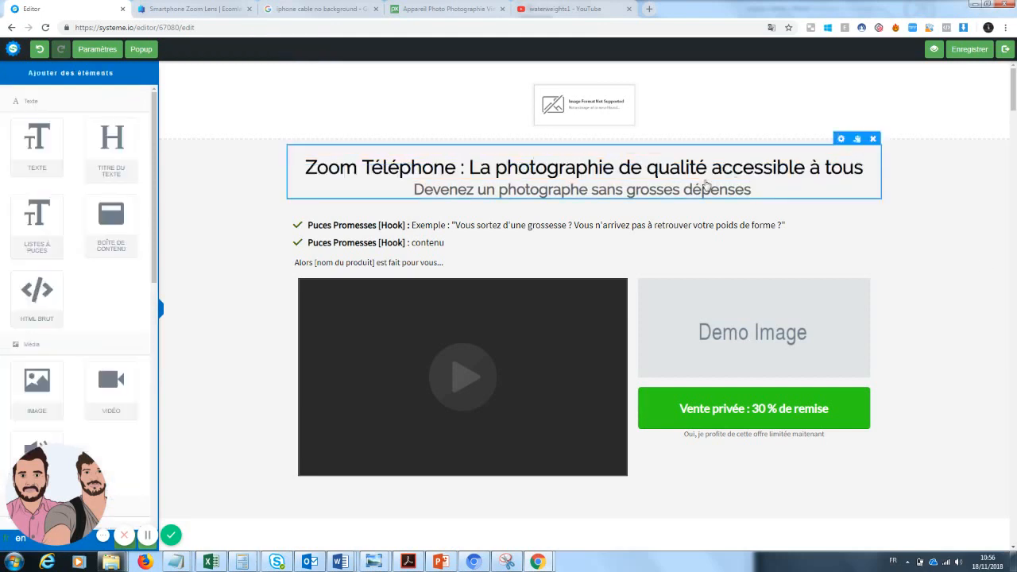
left_click(459, 168)
left_click_drag(459, 167, 303, 170)
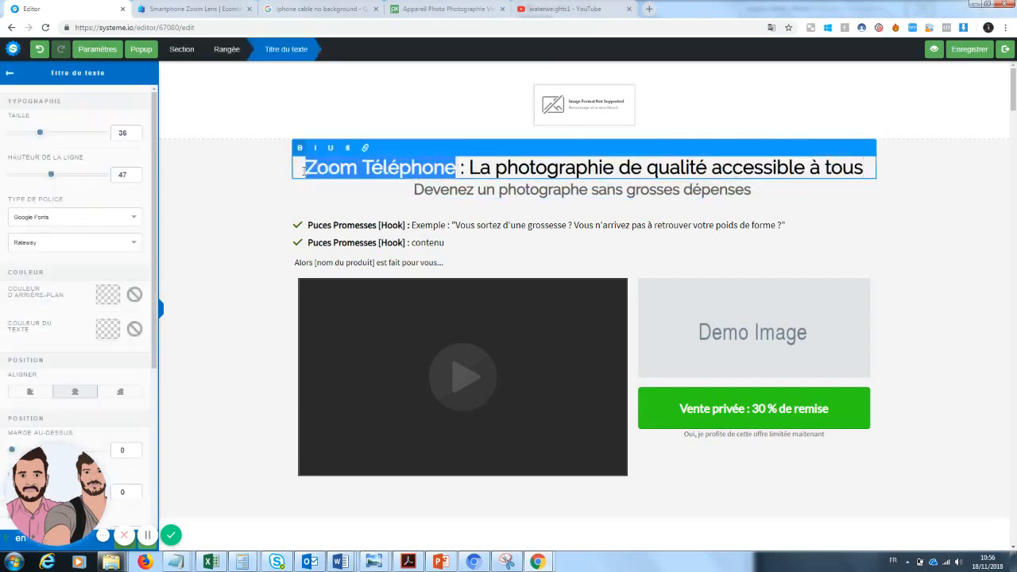
left_click(348, 149)
left_click(348, 149)
left_click(334, 150)
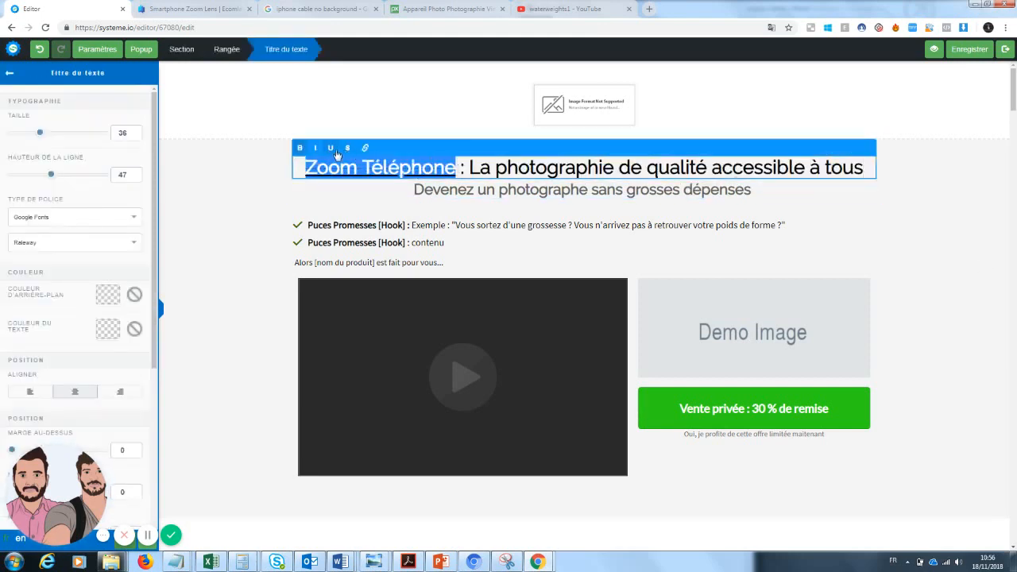
left_click(609, 242)
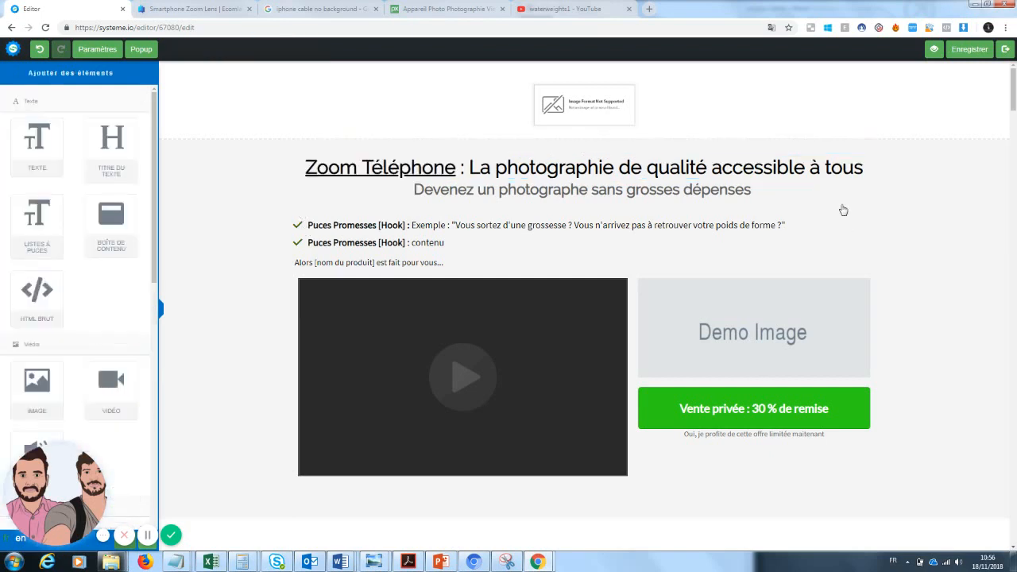
Step: Colour the word 'qualité' in the headline blue
left_click(710, 168)
left_click_drag(710, 168, 646, 170)
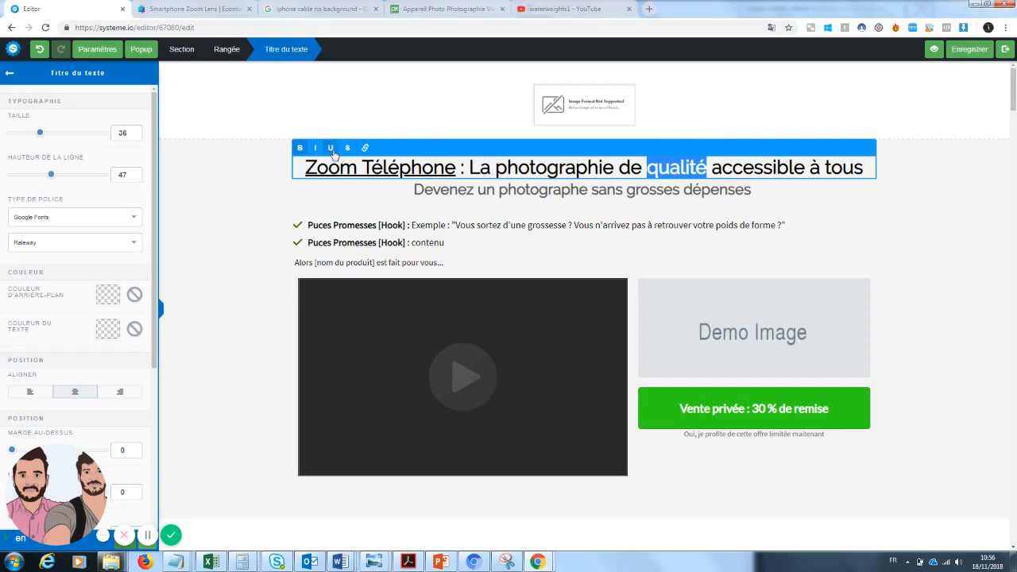
left_click(109, 332)
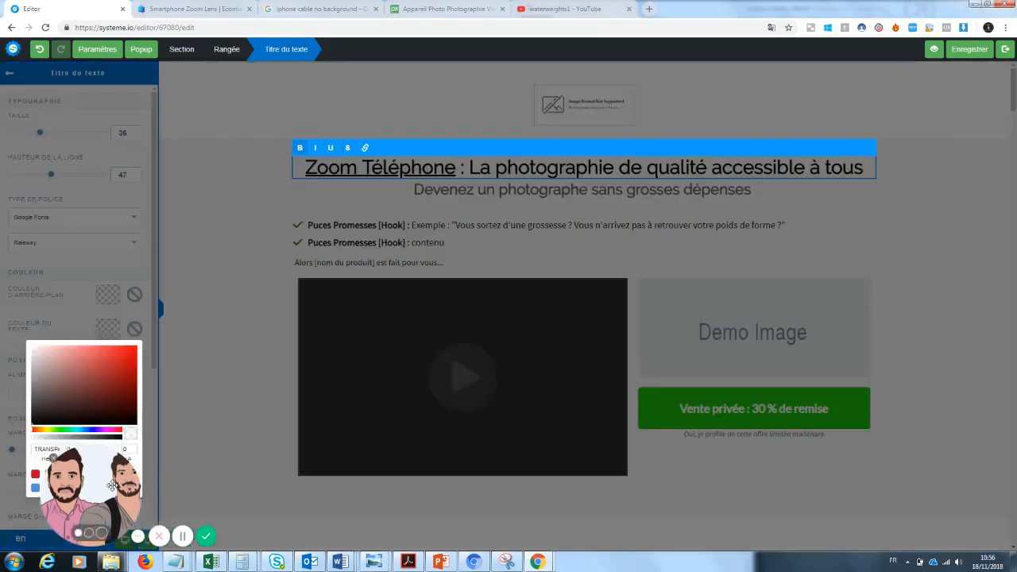
left_click_drag(112, 485, 227, 485)
left_click(35, 487)
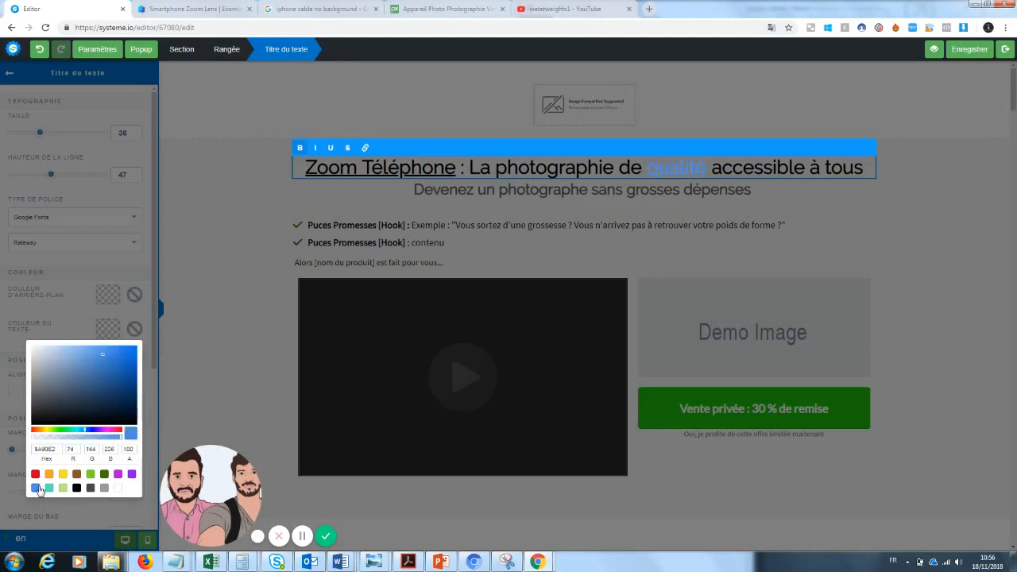
left_click(908, 202)
left_click(942, 236)
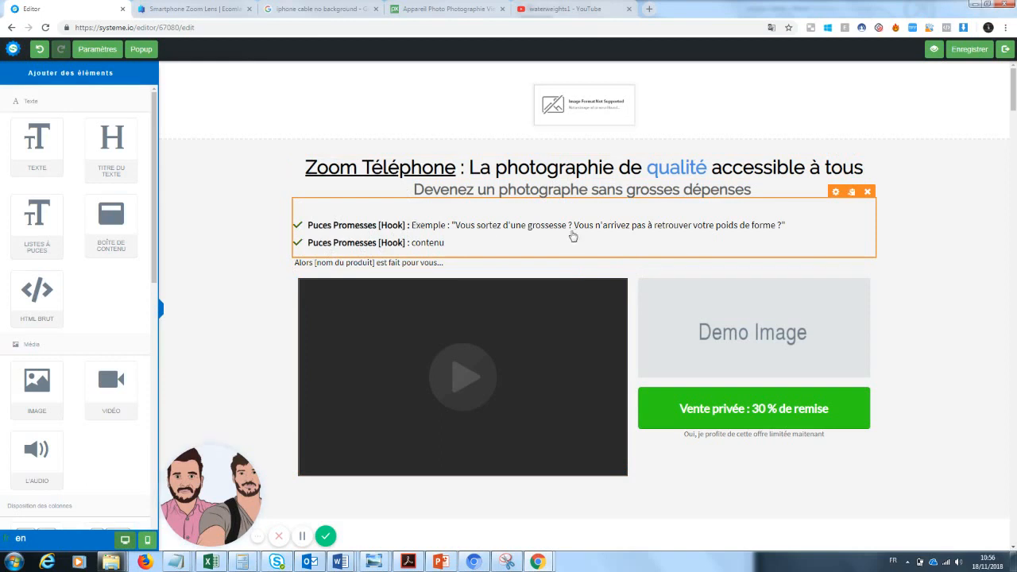
Step: Relabel the first bullet 'Petit prix' and remove its example quote
left_click(784, 238)
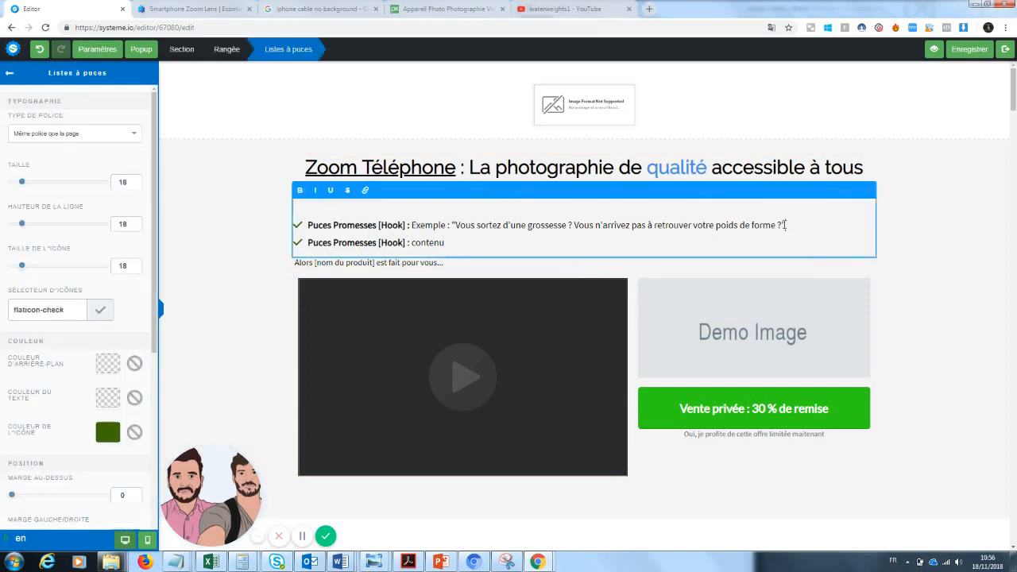
left_click_drag(785, 226, 425, 221)
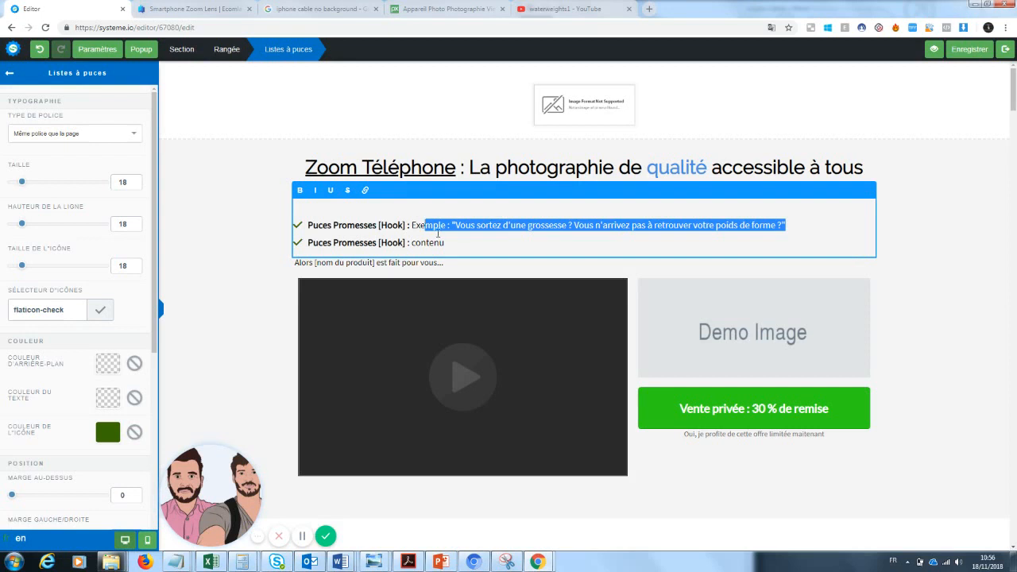
left_click(481, 248)
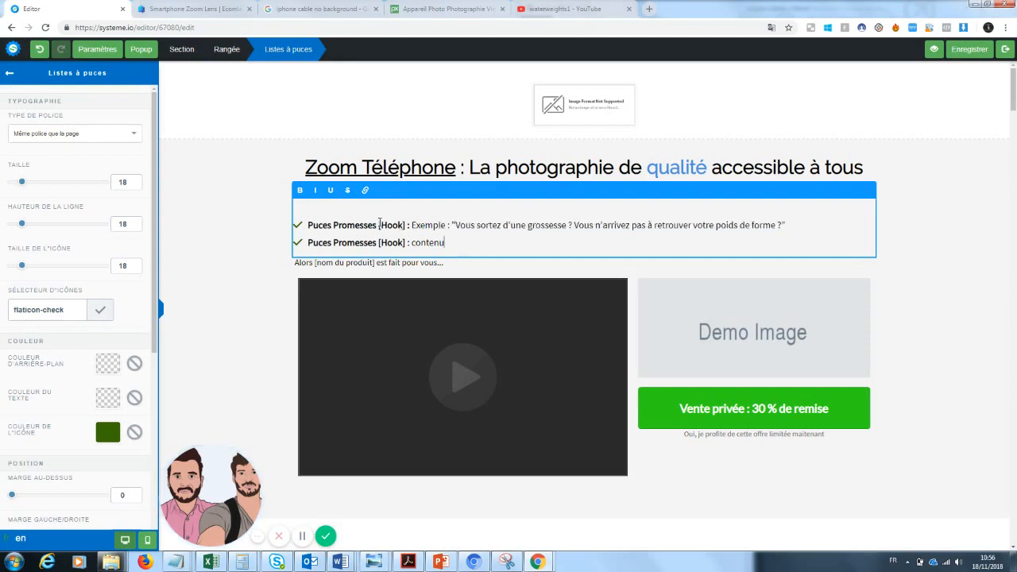
left_click_drag(406, 225, 320, 225)
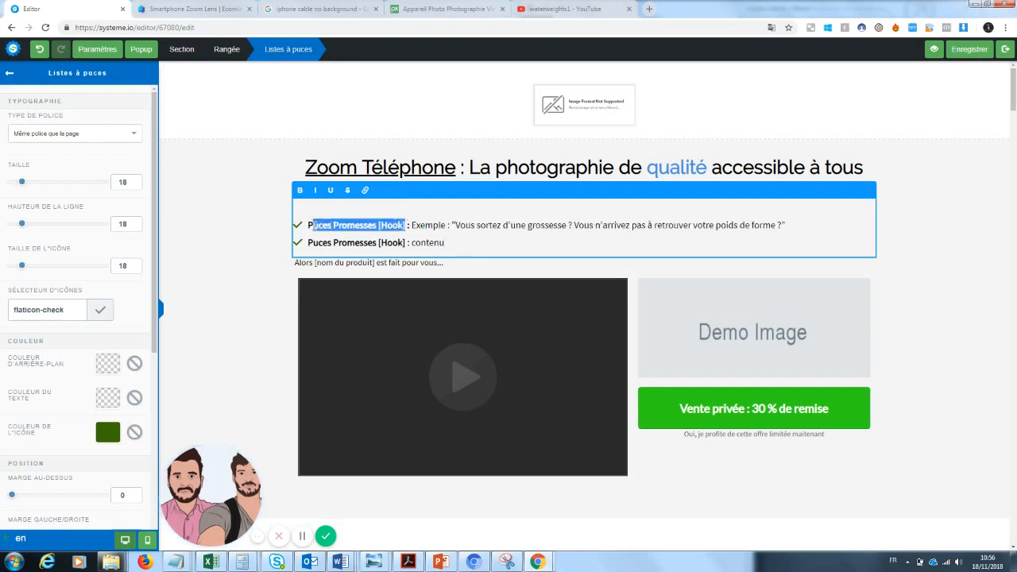
type("etit prix")
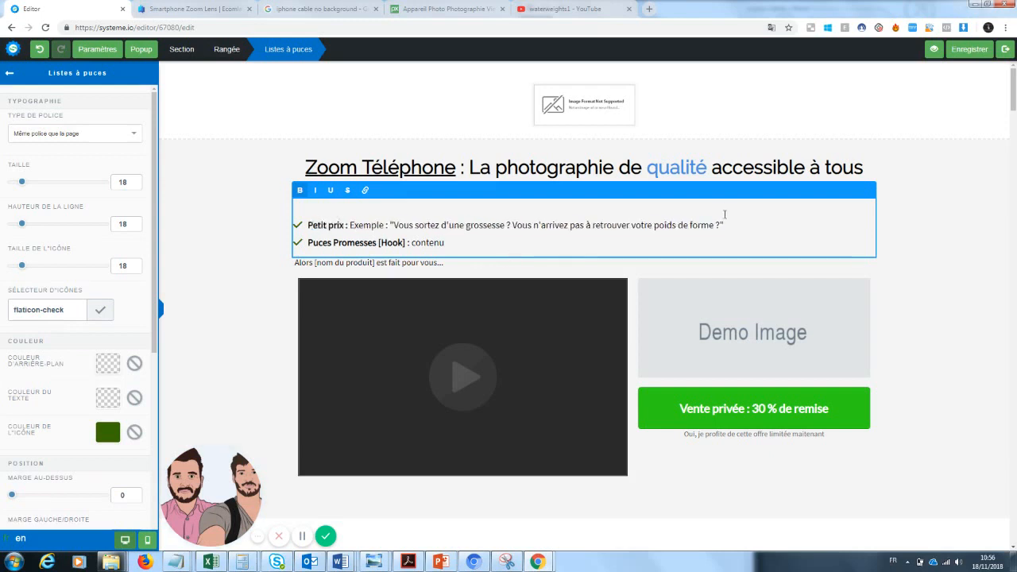
left_click_drag(725, 214, 353, 225)
key("BackSpace")
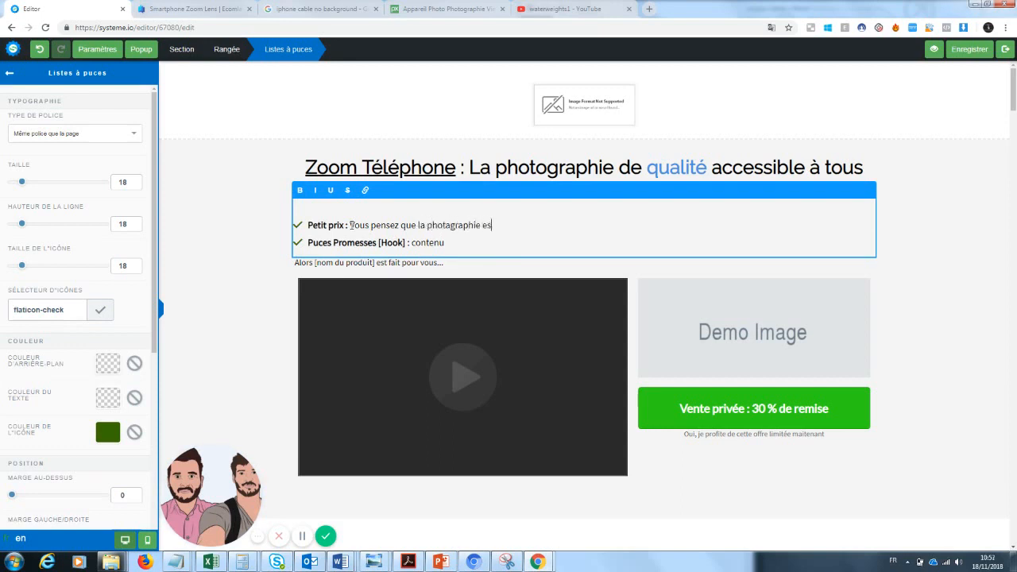
type("inna")
type("po")
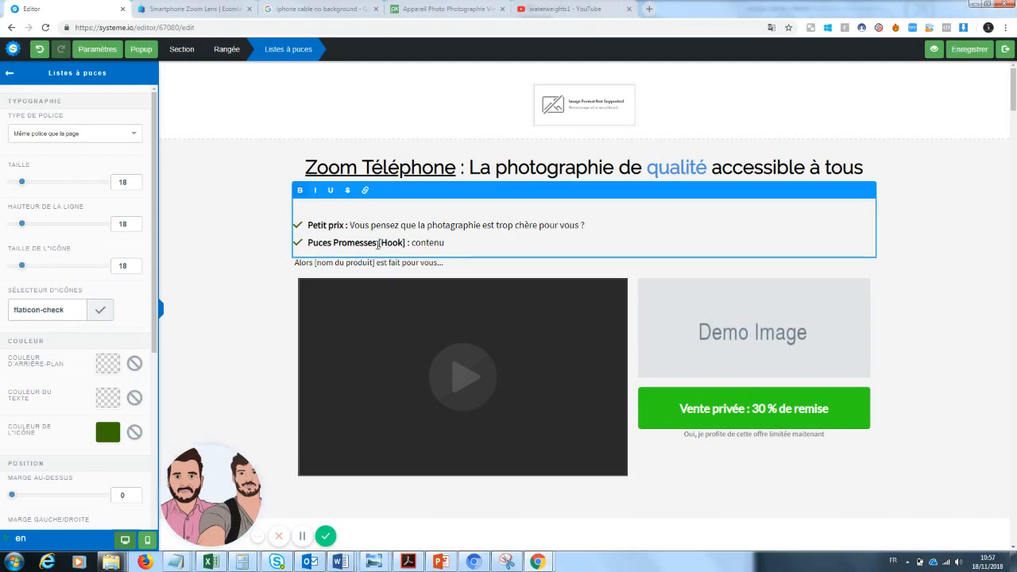
Step: Make the second bullet read 'Qualité : Enfin un produit qui va durer des années'
left_click_drag(380, 243, 309, 243)
key("BackSpace")
type("Qua")
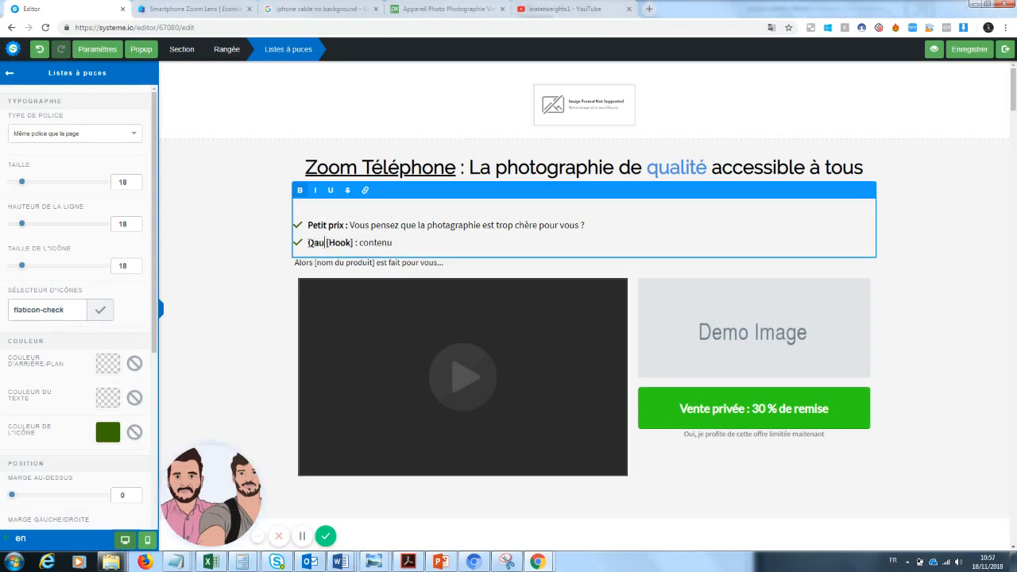
key("BackSpace")
key("BackSpace")
key("BackSpace")
type("Qualité")
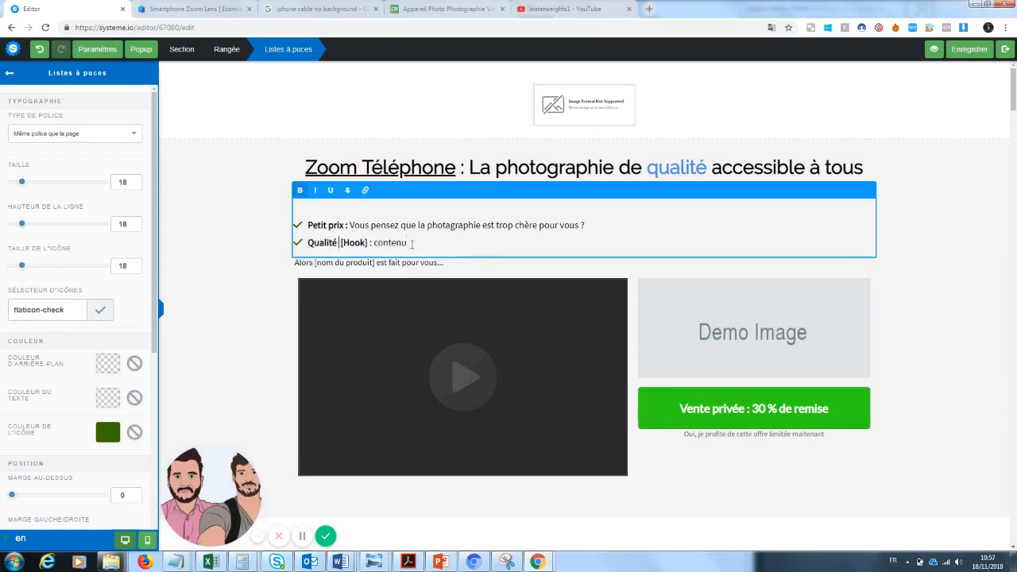
left_click_drag(412, 243, 342, 245)
key("BackSpace")
type(": Enfin un produit qui")
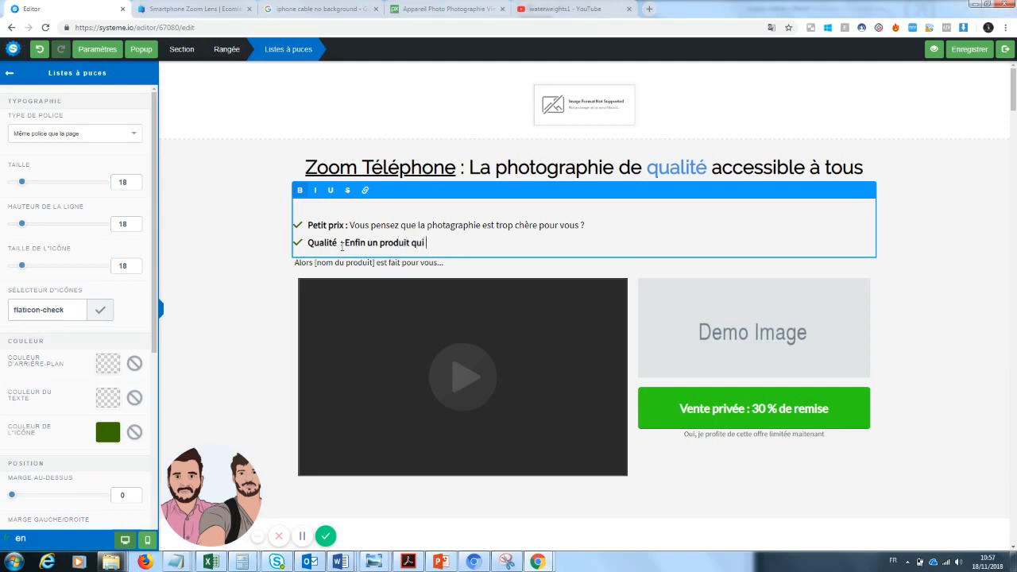
type(" va durer des années")
left_click(572, 393)
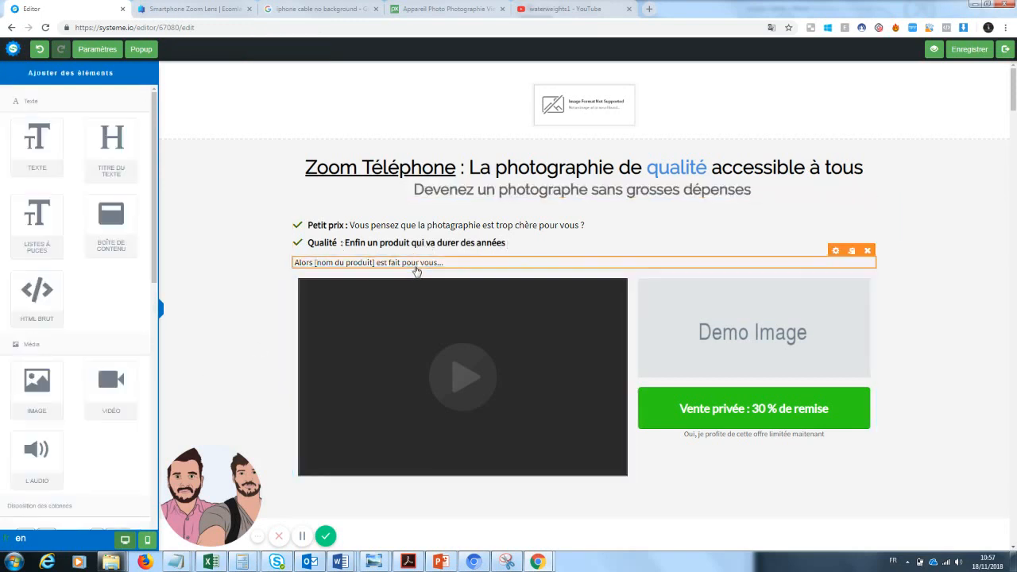
left_click(415, 267)
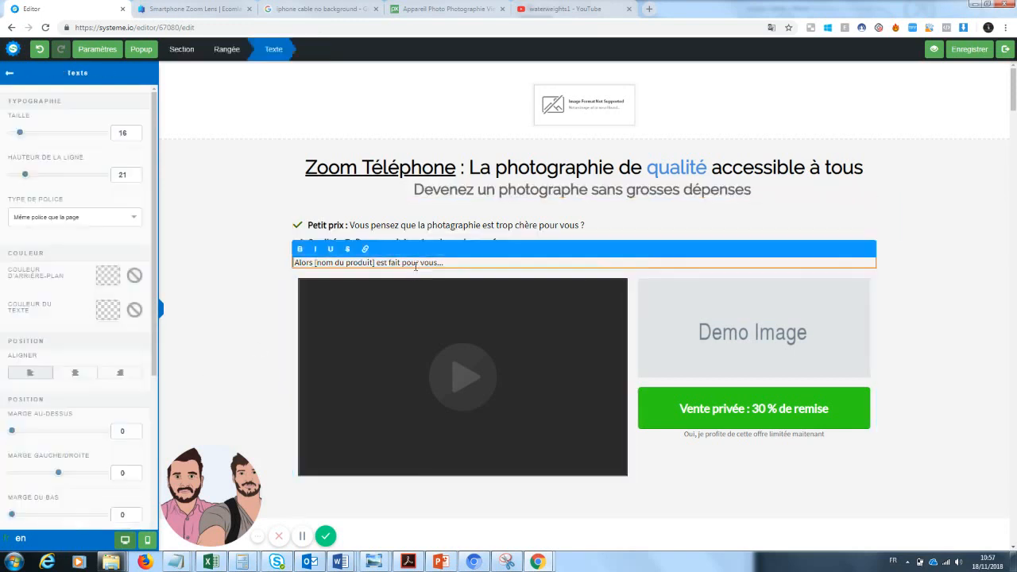
Step: Replace the text after 'Alors' with 'ce zoom de téléphone est fait pour vous'
left_click(542, 218)
left_click(526, 243)
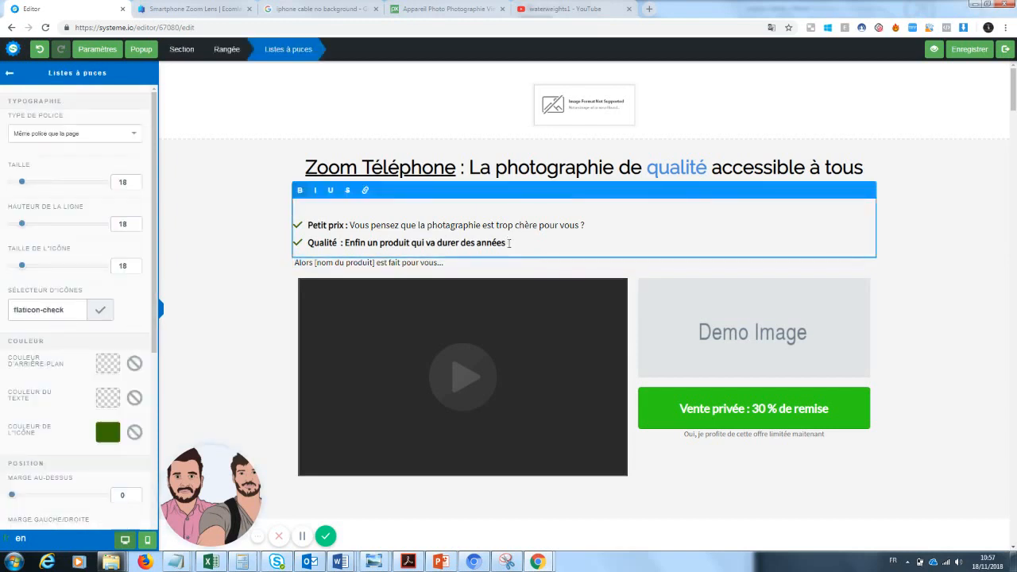
left_click_drag(510, 243, 345, 243)
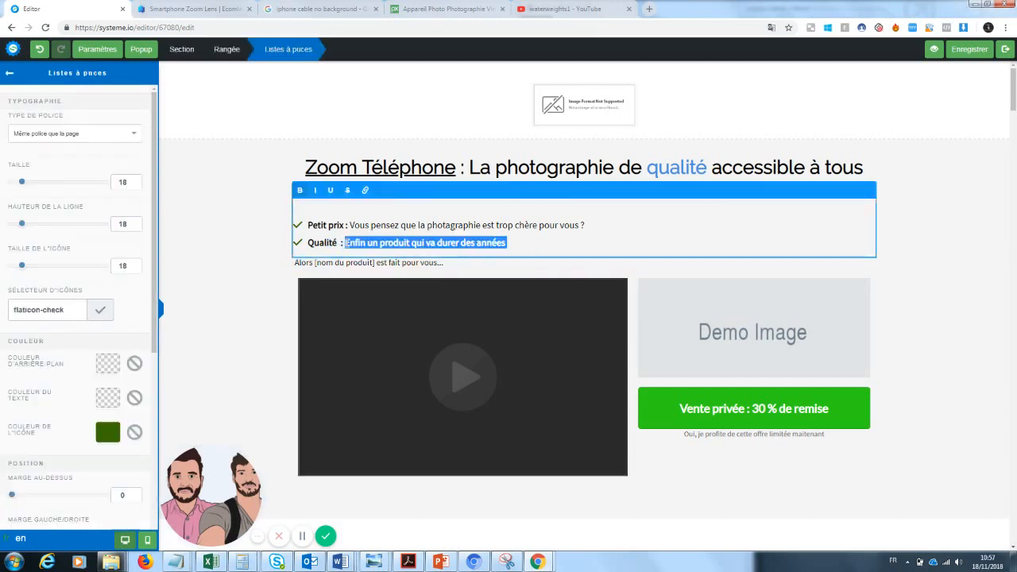
left_click(356, 270)
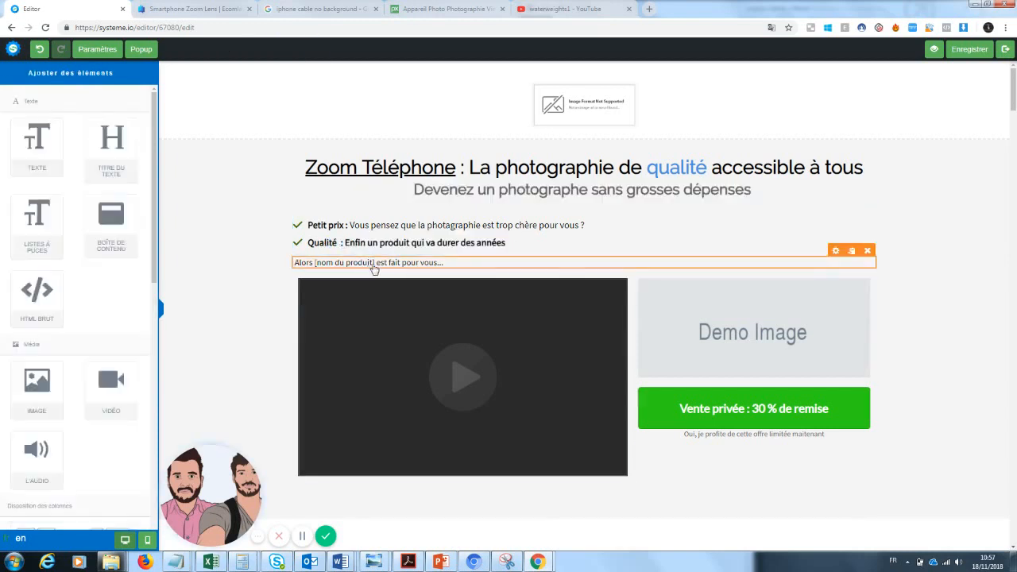
left_click(439, 263)
left_click_drag(446, 262, 318, 268)
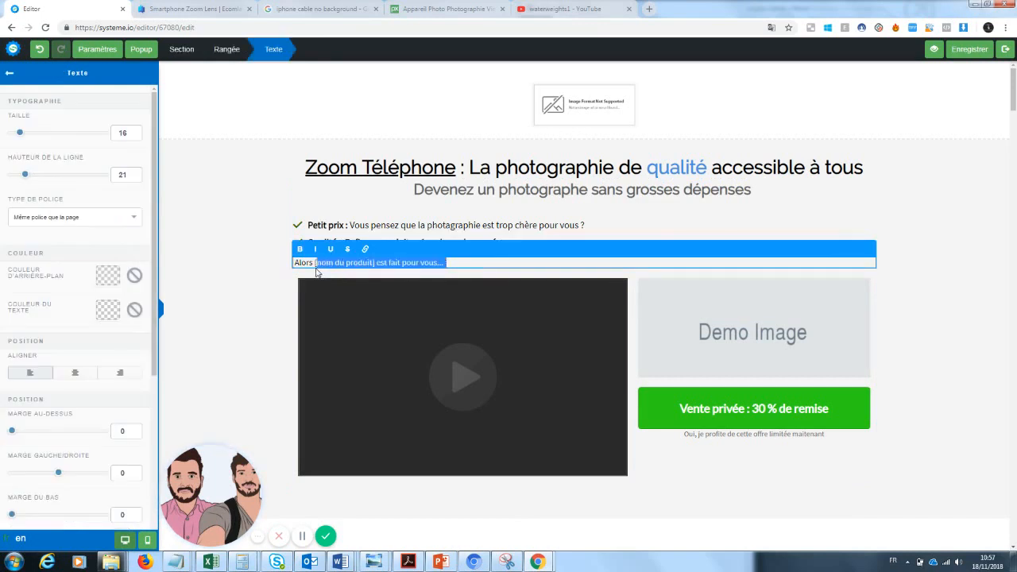
key("BackSpace")
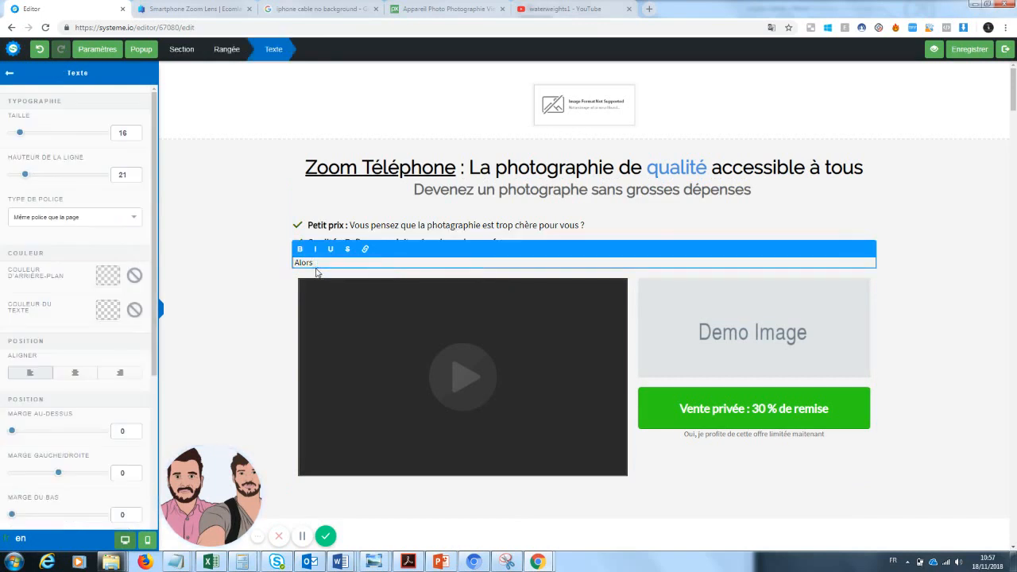
type("ce zoom de téléphone est fait pour vous")
left_click(243, 333)
triple_click(418, 246)
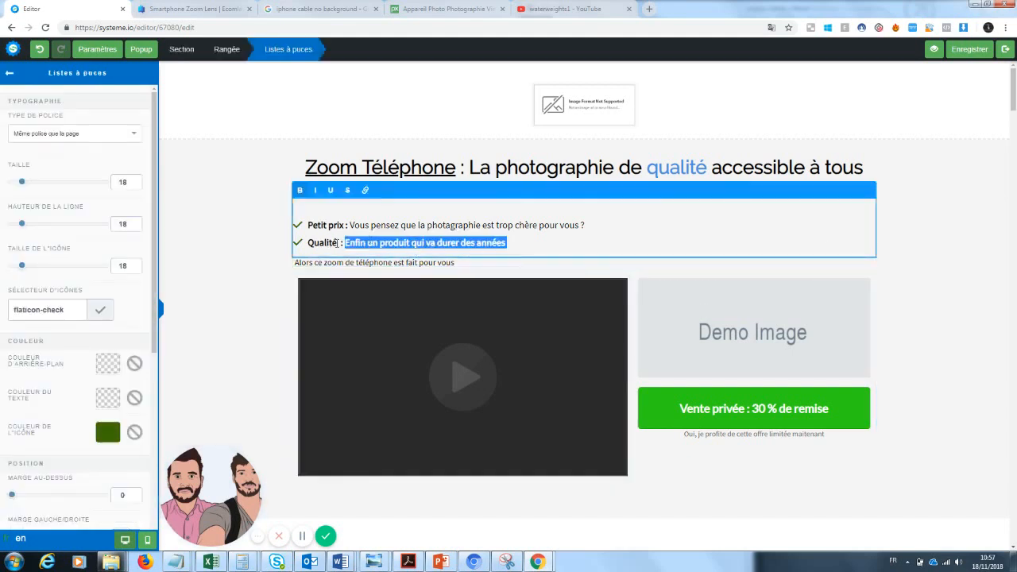
Step: Rewrite the second bullet as 'Vous cherchez depuis toujours un produit peu cher et fiable ?'
left_click_drag(340, 242, 316, 243)
left_click(436, 243)
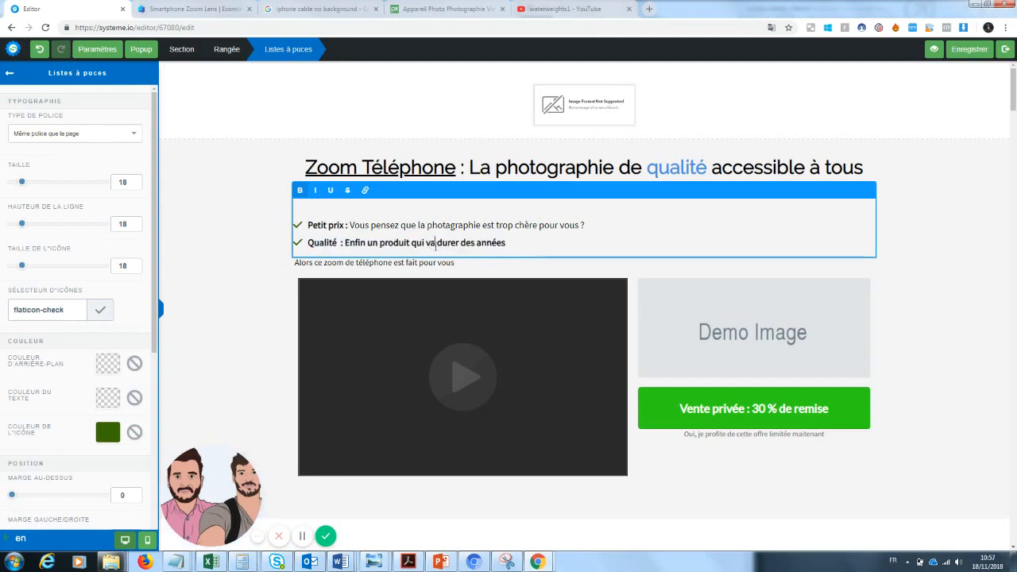
left_click_drag(509, 243, 348, 245)
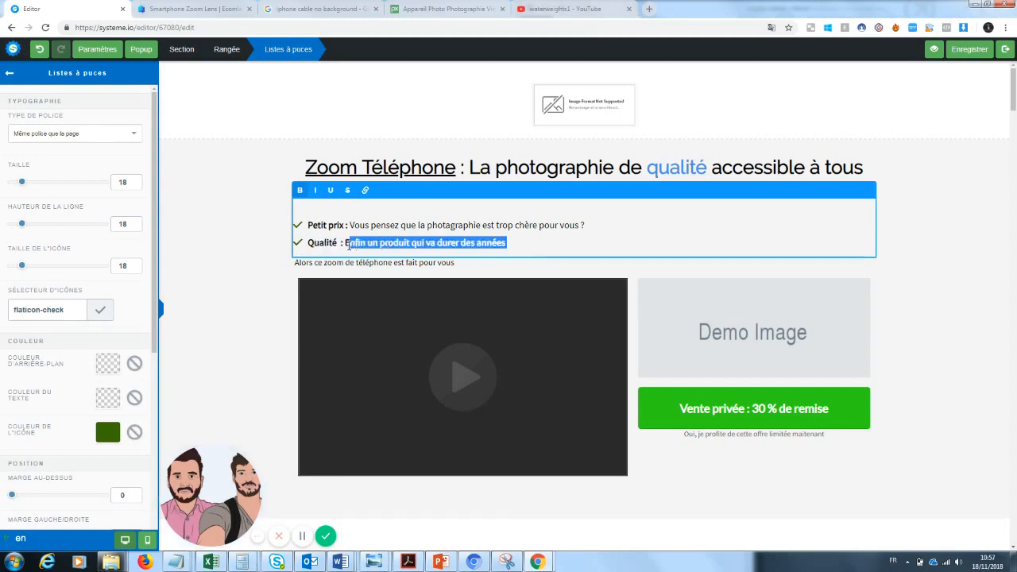
type("Vous cherchez")
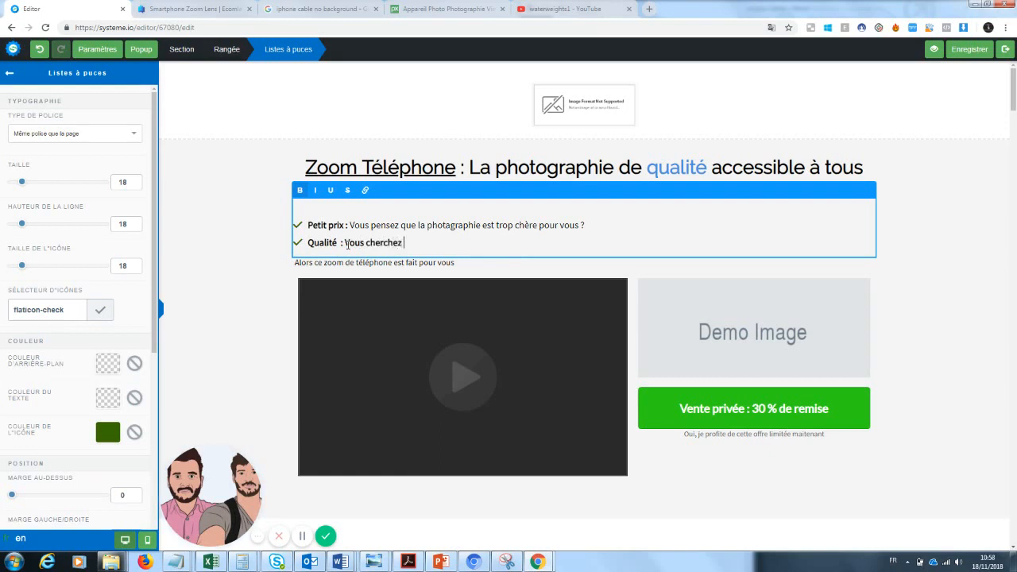
type(" depuis toujours un produit")
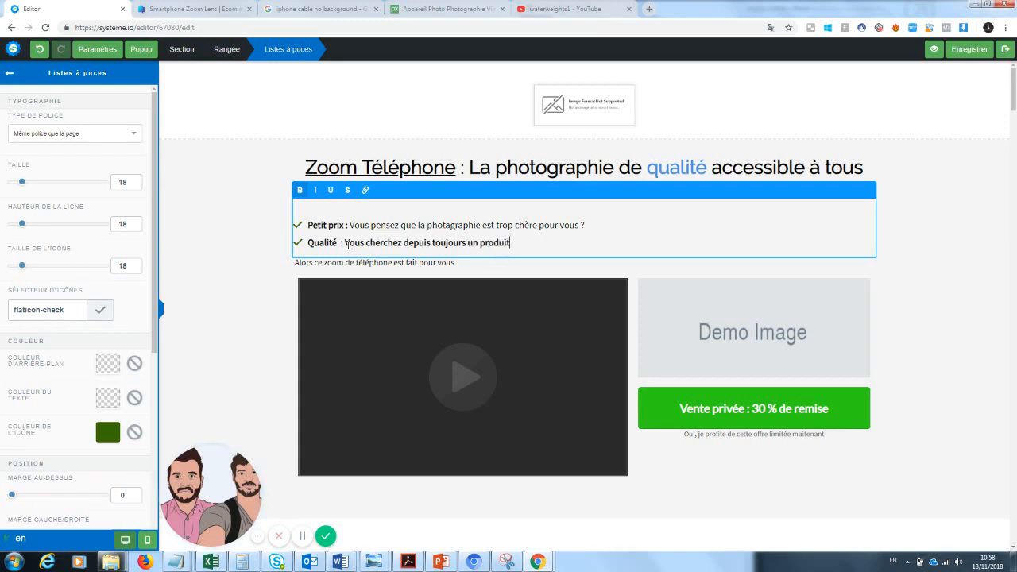
type(" peu cher et fiable ?")
Step: Rewrite the first bullet as 'Vous êtes à la recherche d'un produit pas cher pour prendre des photos ?'
left_click_drag(350, 225, 432, 225)
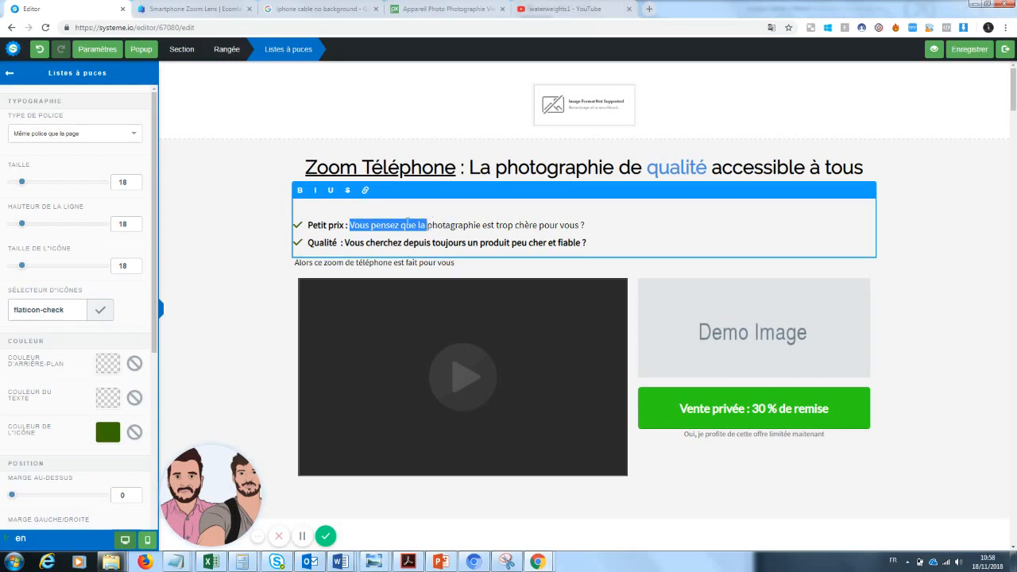
left_click(402, 225)
left_click_drag(371, 224, 585, 225)
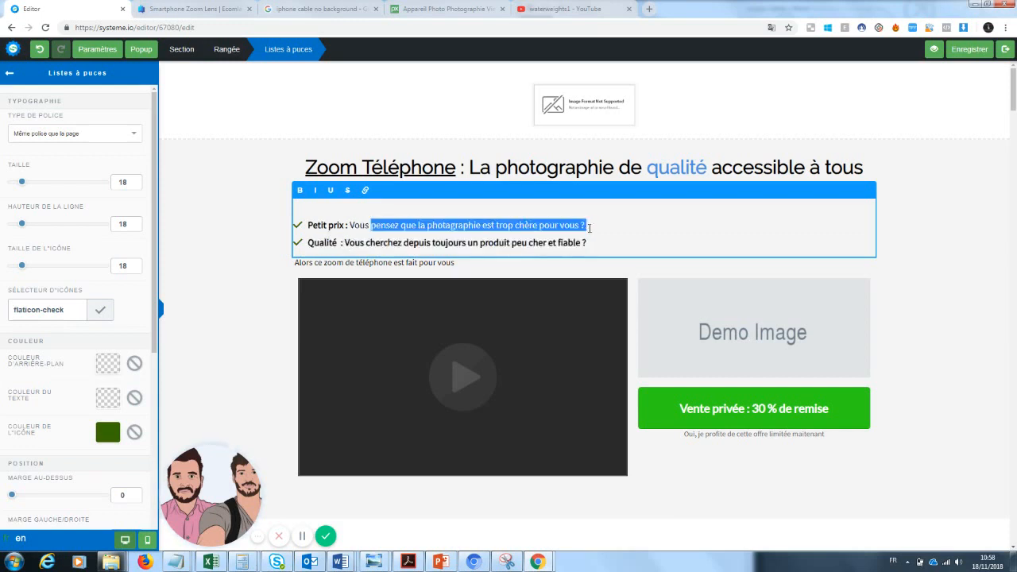
key("BackSpace")
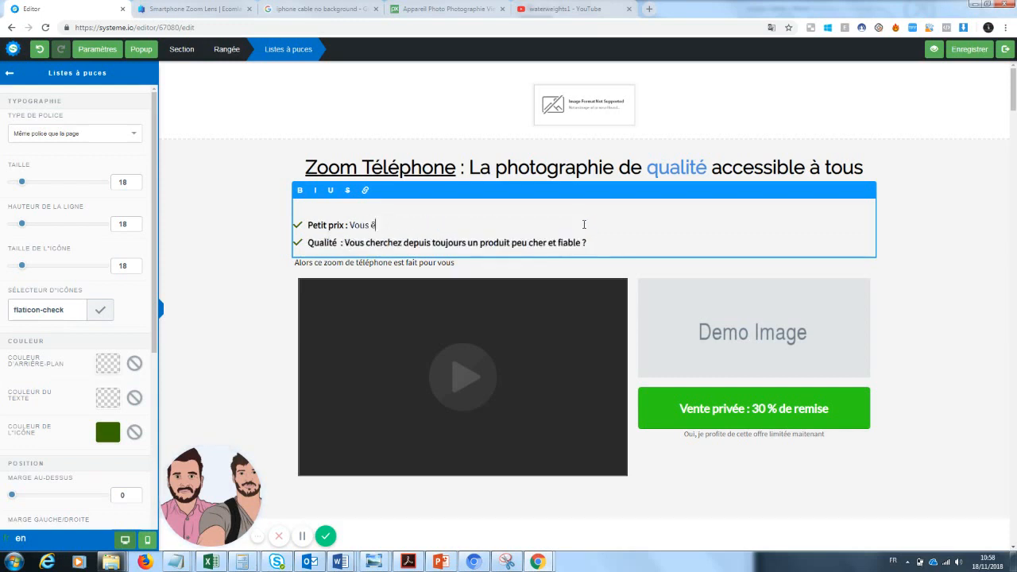
type("êtes à la recherche d'")
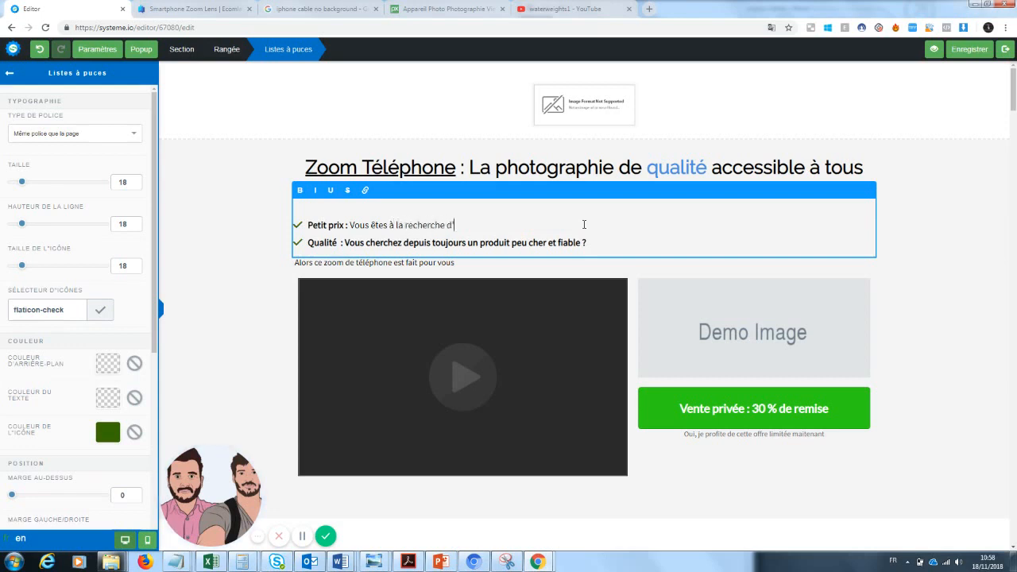
type("un produit pour")
key("BackSpace")
key("BackSpace")
key("BackSpace")
key("BackSpace")
key("BackSpace")
key("BackSpace")
key("BackSpace")
type("pou")
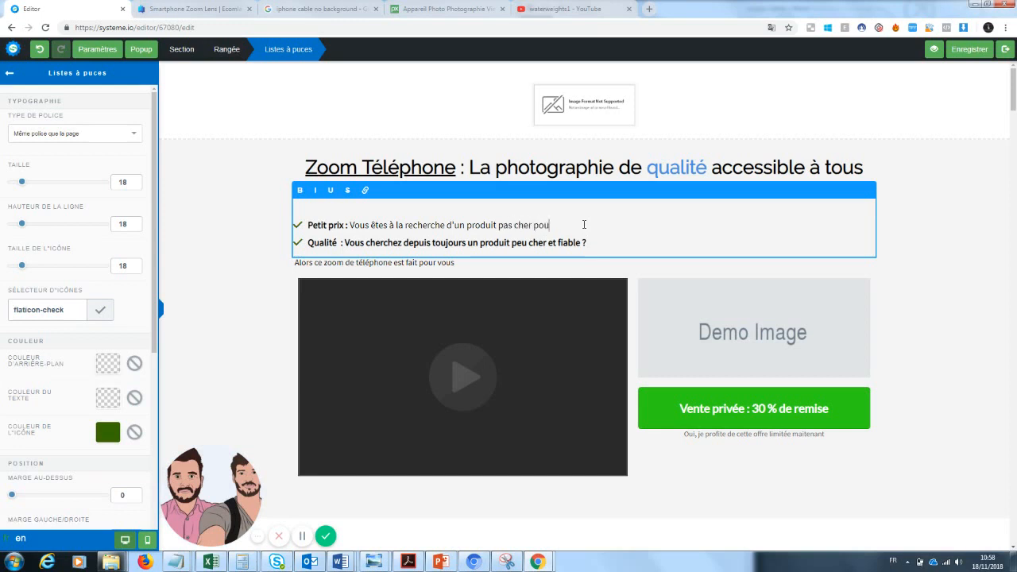
type("r prendre des photos ?")
left_click(958, 236)
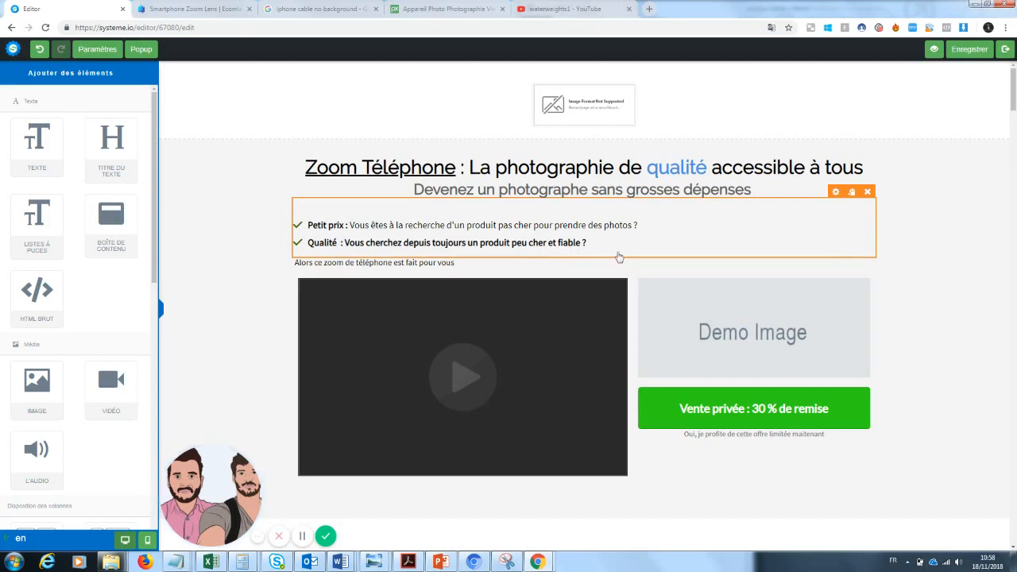
Step: Make the words 'est fait pour vous' bold in the Alors line
left_click(354, 264)
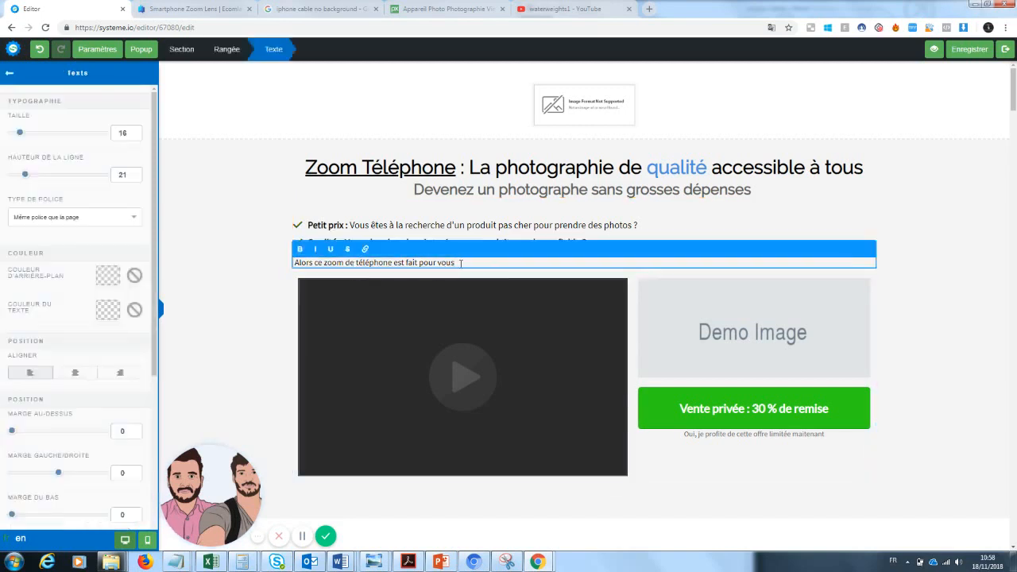
left_click_drag(465, 264, 396, 267)
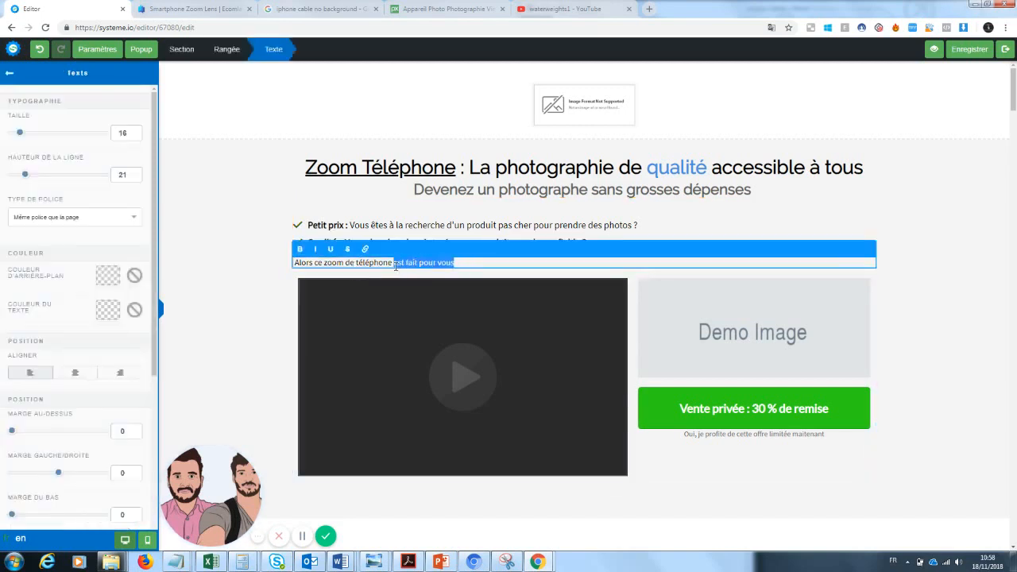
left_click(299, 249)
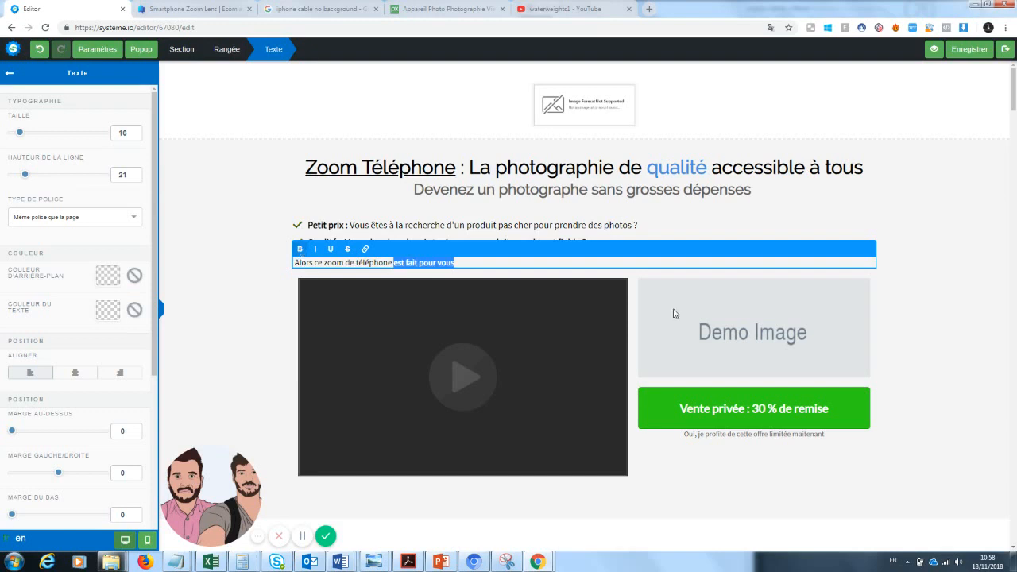
left_click(940, 296)
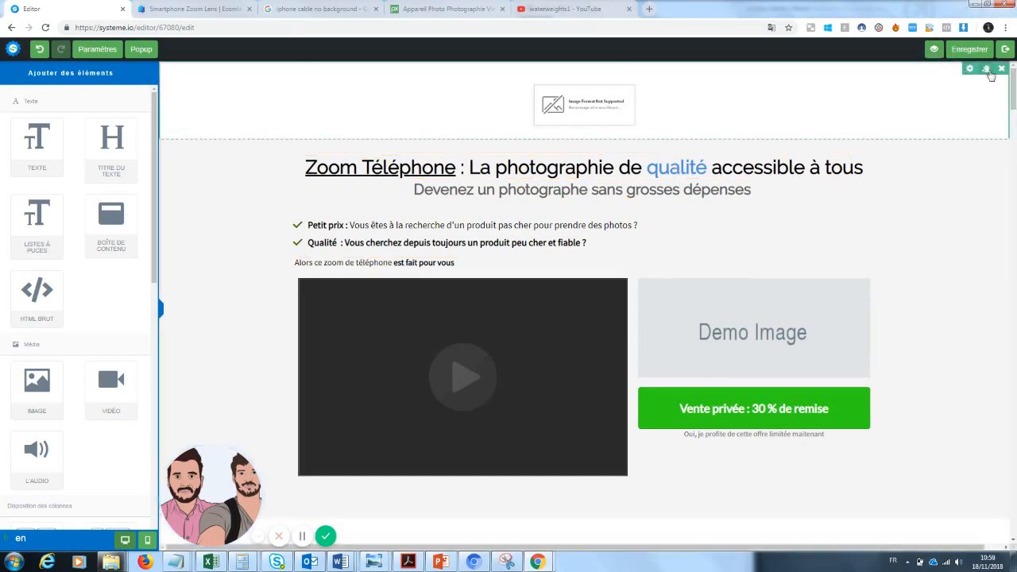
Step: Delete the top image section and drop a 1/2-1/2 column row above the headline
left_click(1001, 69)
left_click(554, 87)
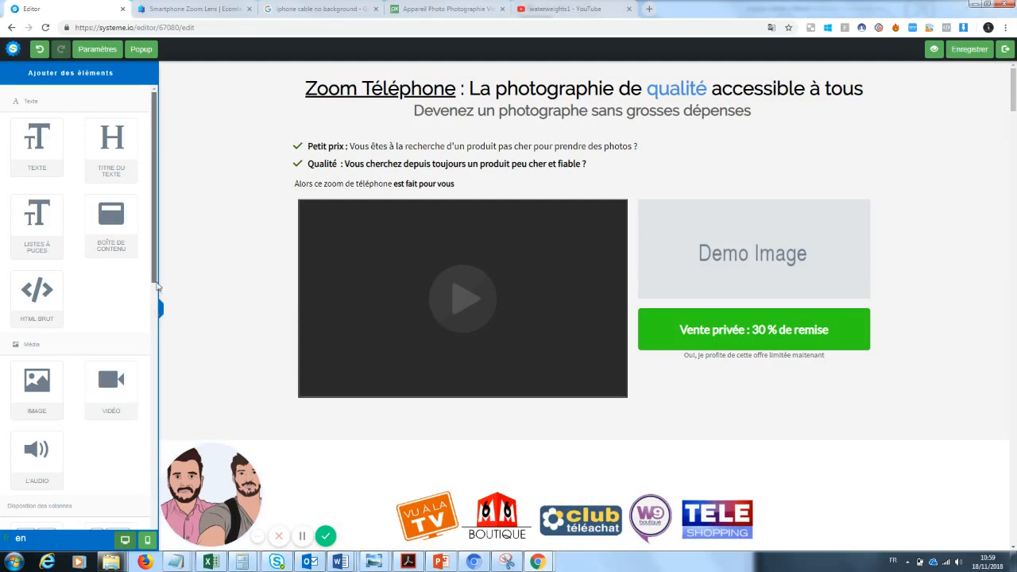
scroll(146, 387, "down", 3)
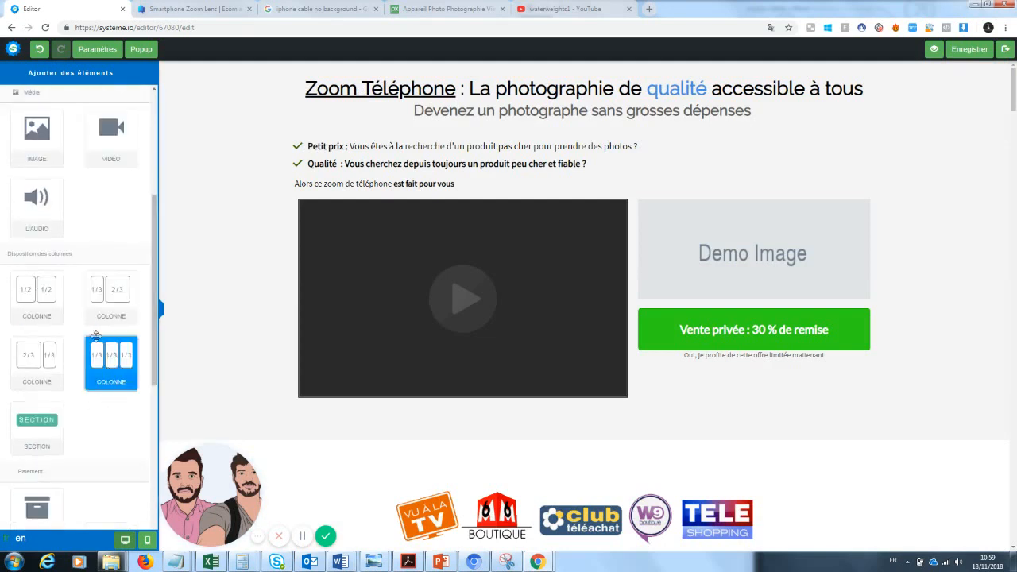
left_click_drag(52, 310, 340, 70)
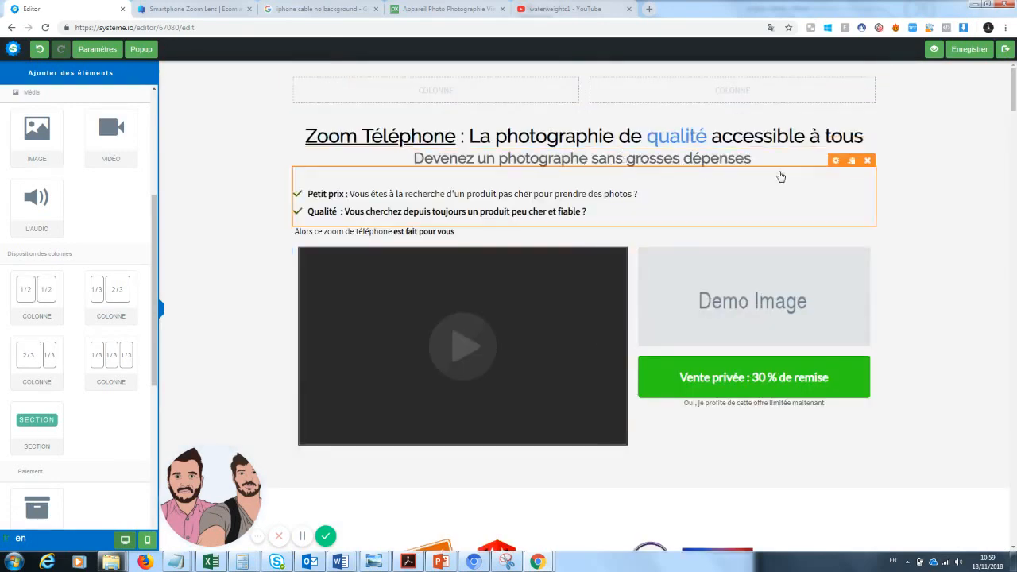
Step: Set the subtitle's 'Marge au-dessus' to about 60 to separate it from the headline
left_click(640, 176)
left_click(724, 50)
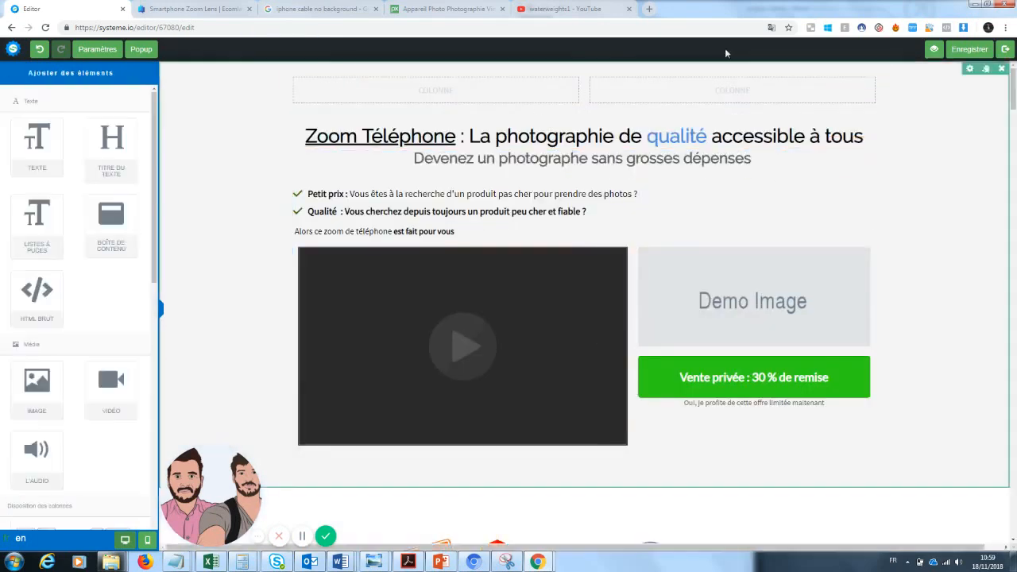
left_click(706, 163)
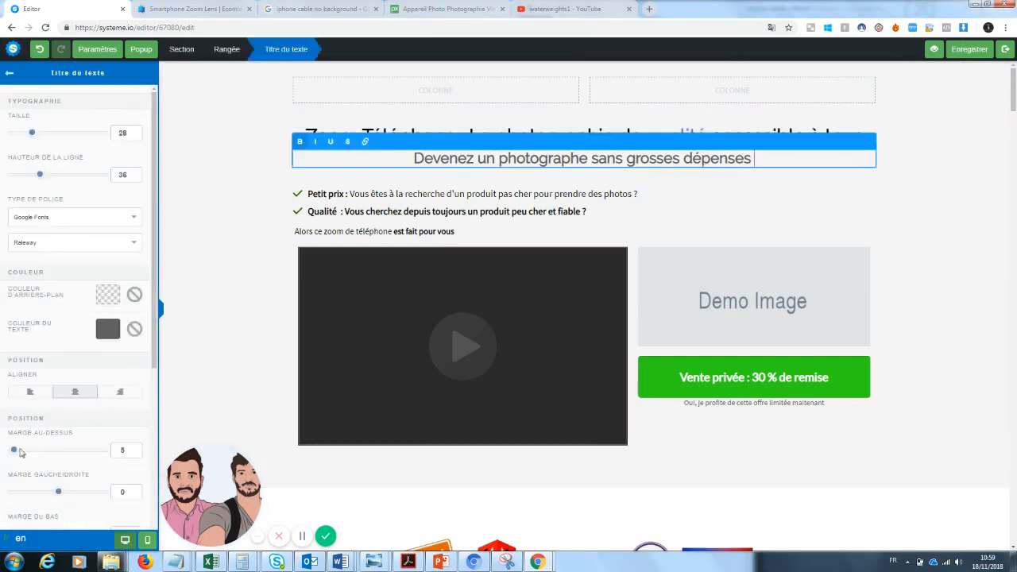
left_click_drag(14, 450, 39, 454)
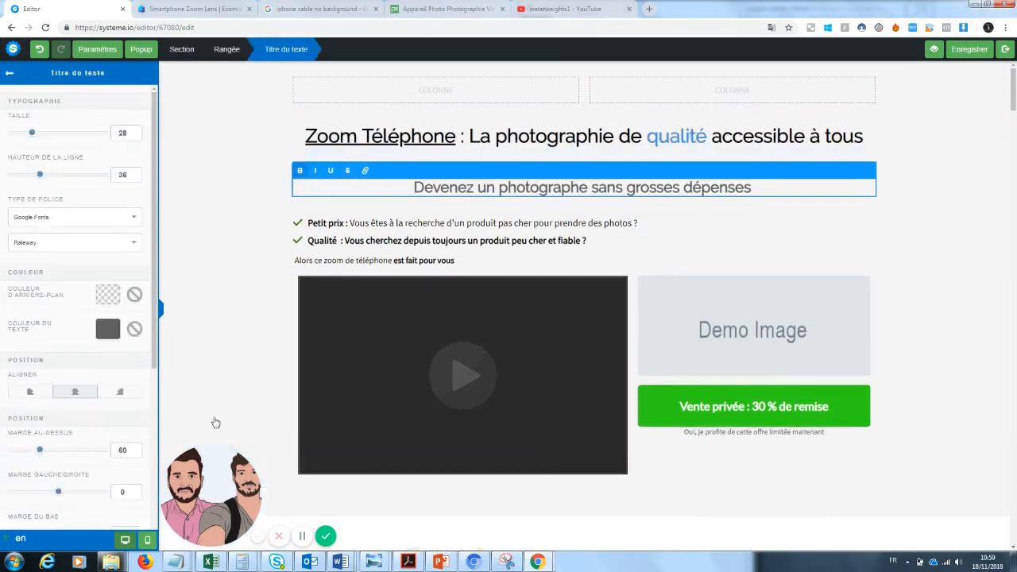
left_click(249, 366)
scroll(874, 159, "down", 1)
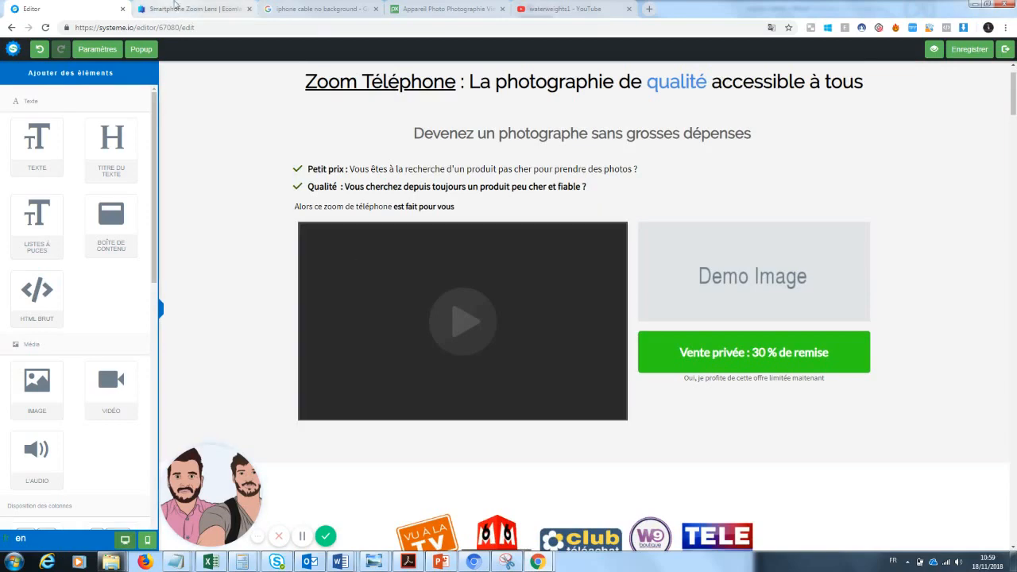
left_click(177, 8)
scroll(1006, 85, "down", 2)
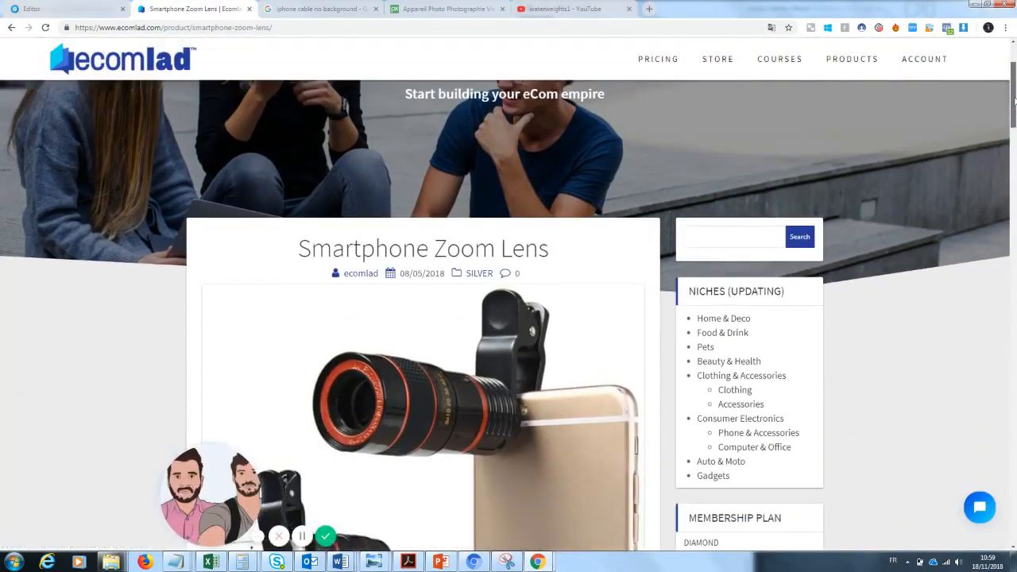
left_click_drag(105, 469, 43, 477)
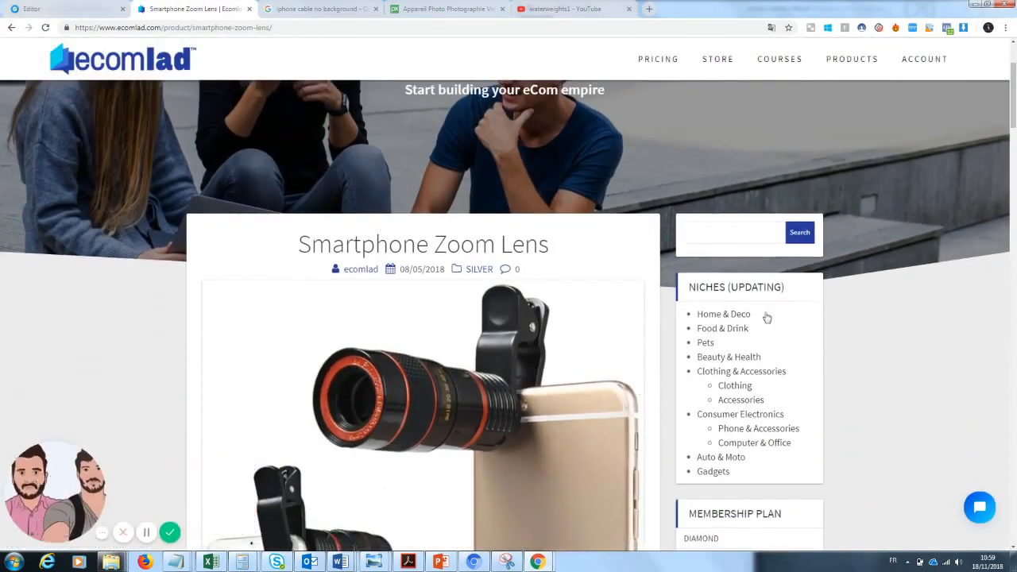
scroll(1012, 96, "down", 2)
left_click_drag(1015, 106, 1014, 263)
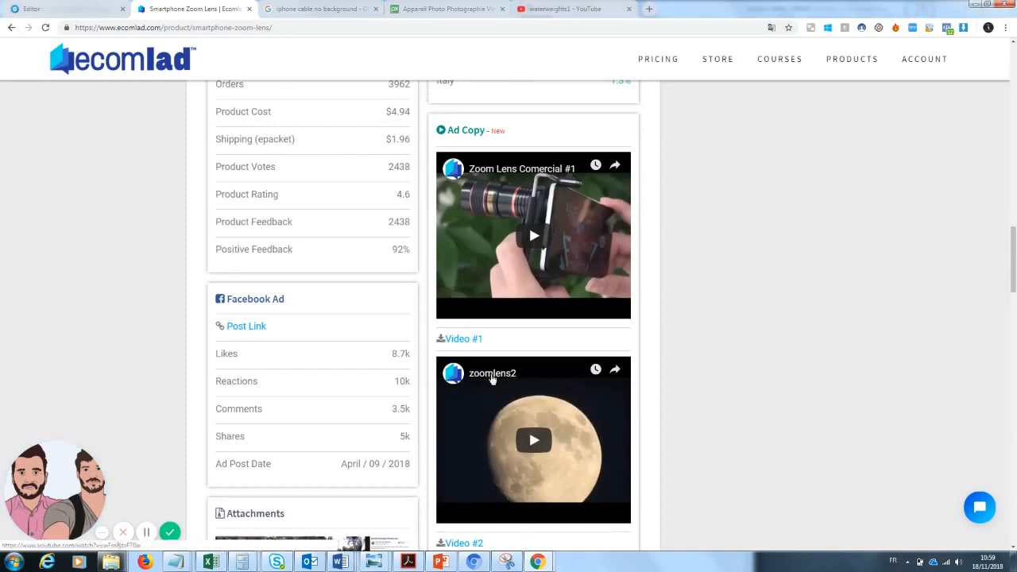
left_click(492, 373)
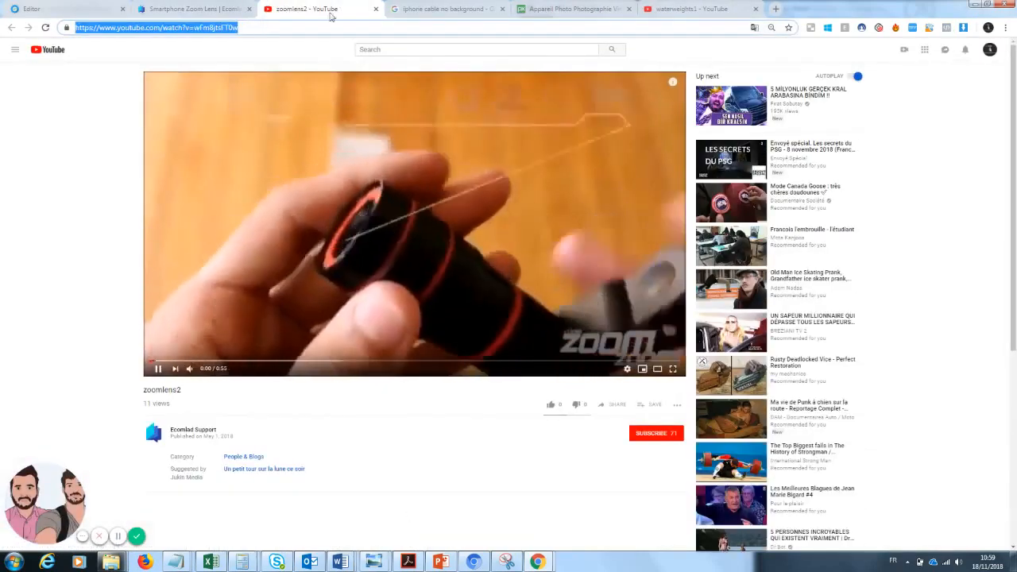
left_click(376, 10)
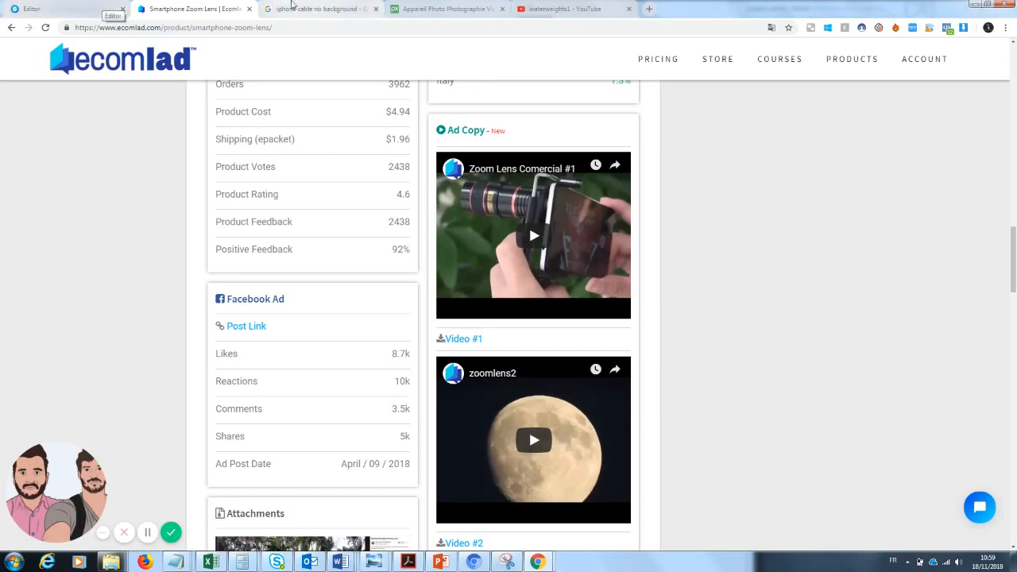
left_click(113, 8)
mouse_move(483, 302)
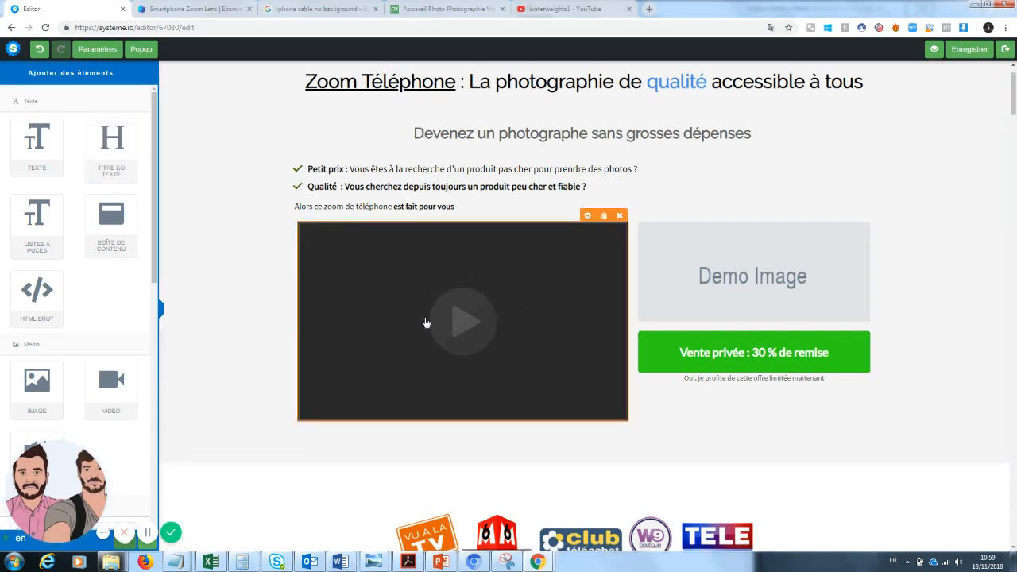
Step: Replace the video block's YouTube URL with the new link and save the page
left_click(587, 215)
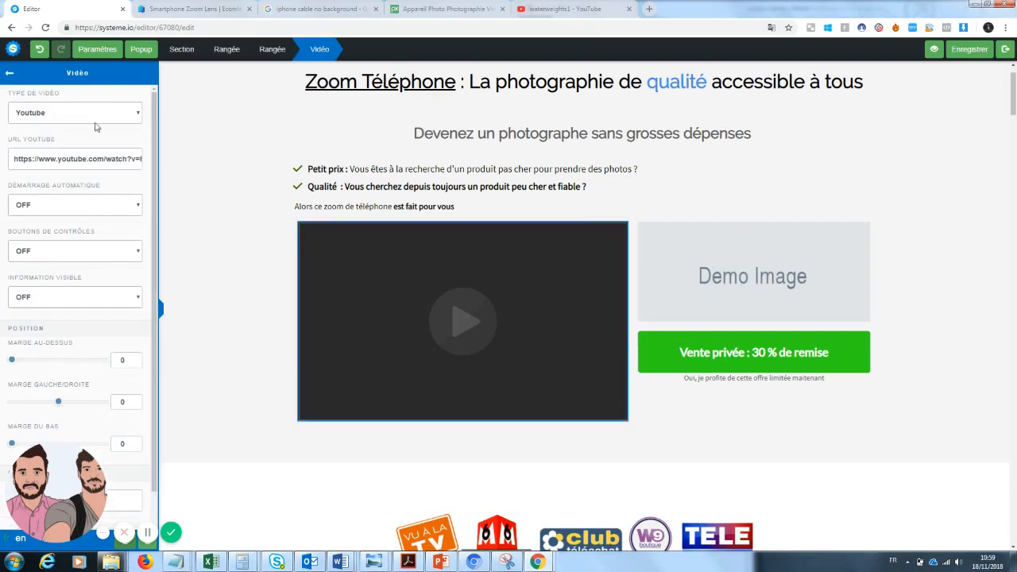
double_click(92, 158)
key("ctrl+a")
key("ctrl+v")
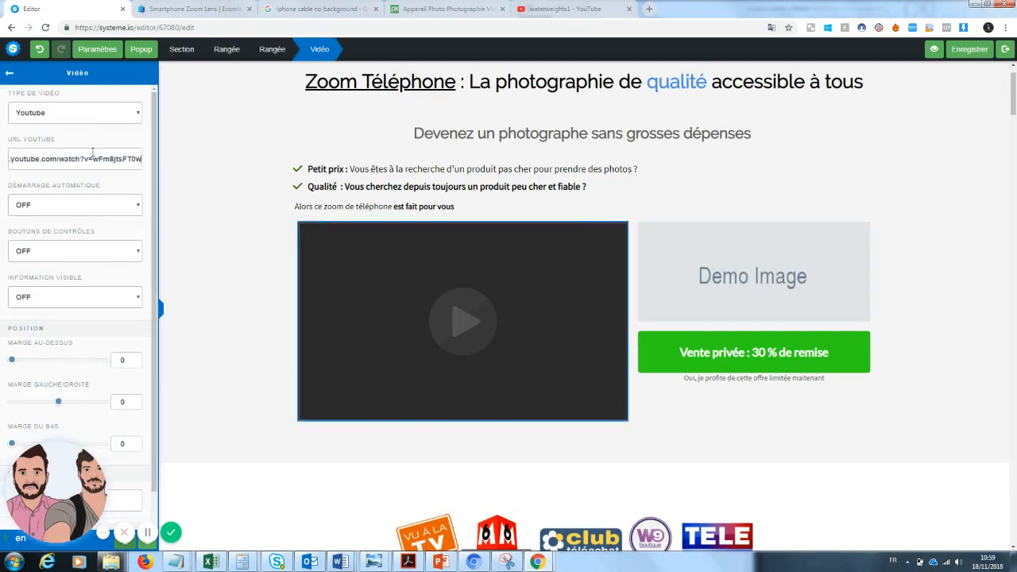
left_click(973, 52)
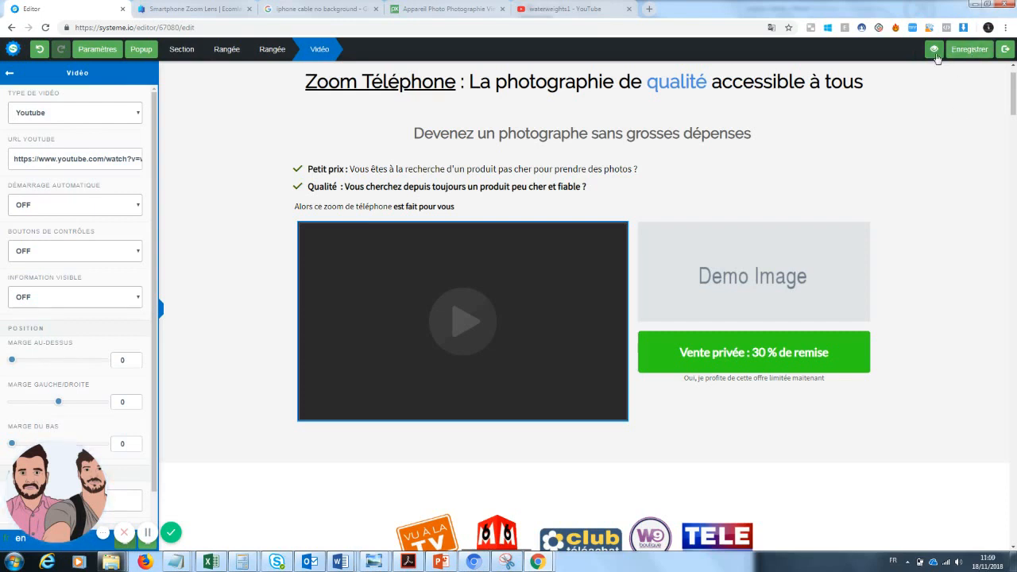
Step: Preview the page, dismissing the blocked pop-up notice and retrying the preview
left_click(935, 56)
left_click(718, 27)
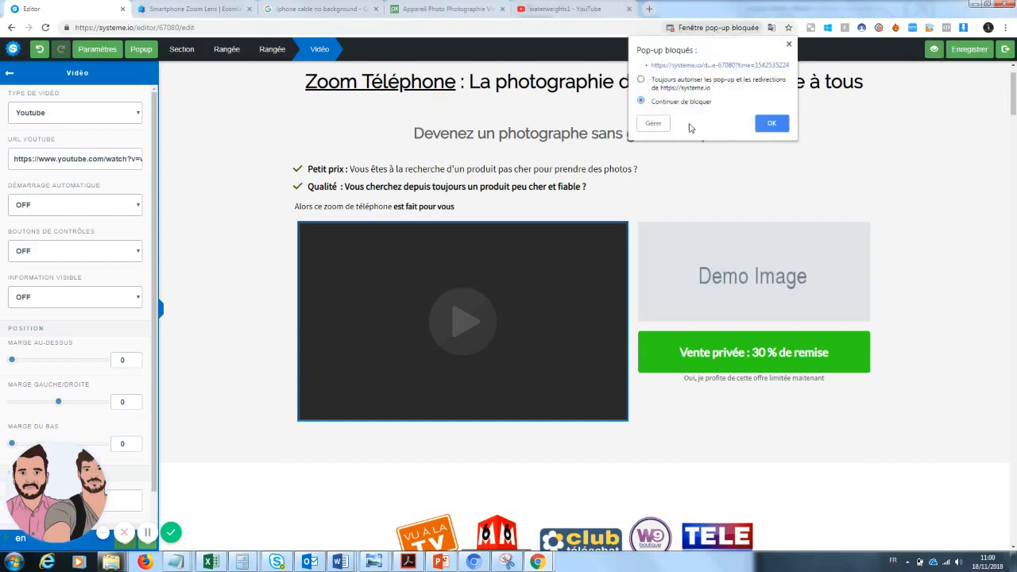
left_click(771, 124)
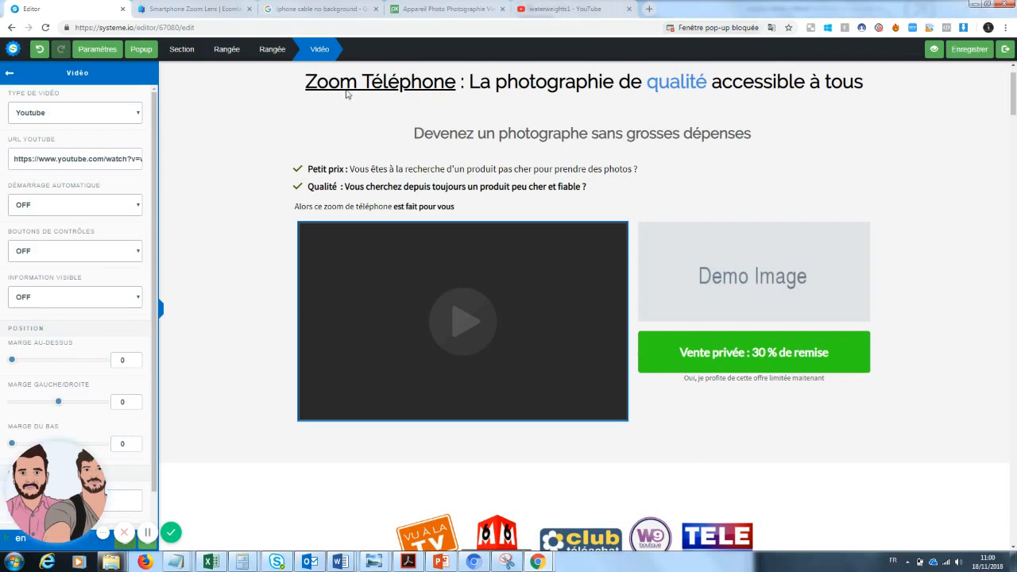
left_click(962, 51)
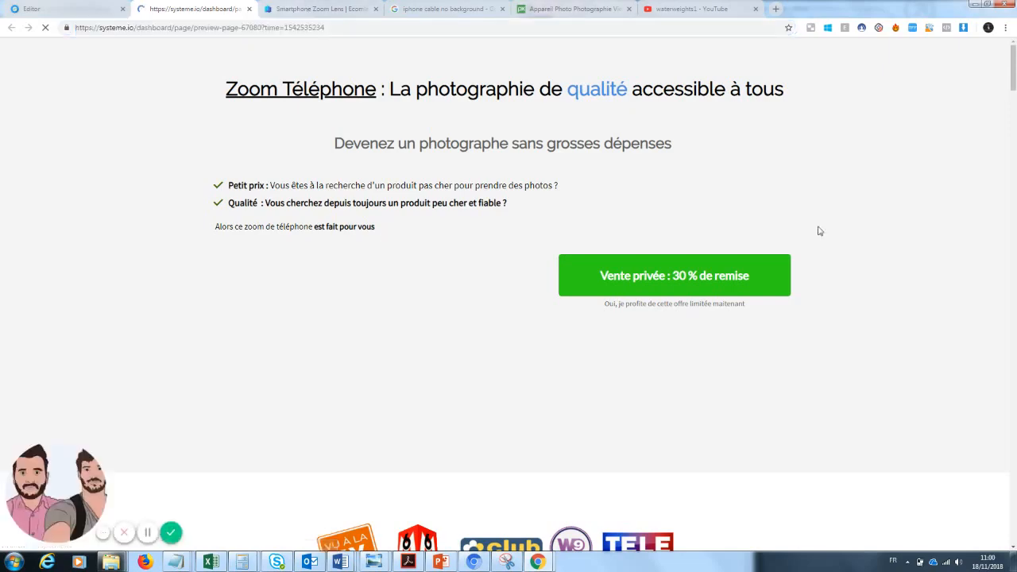
Step: Close the preview's exit popup, check the new video loads, and return to the editor
left_click_drag(1014, 79, 1014, 73)
left_click(652, 174)
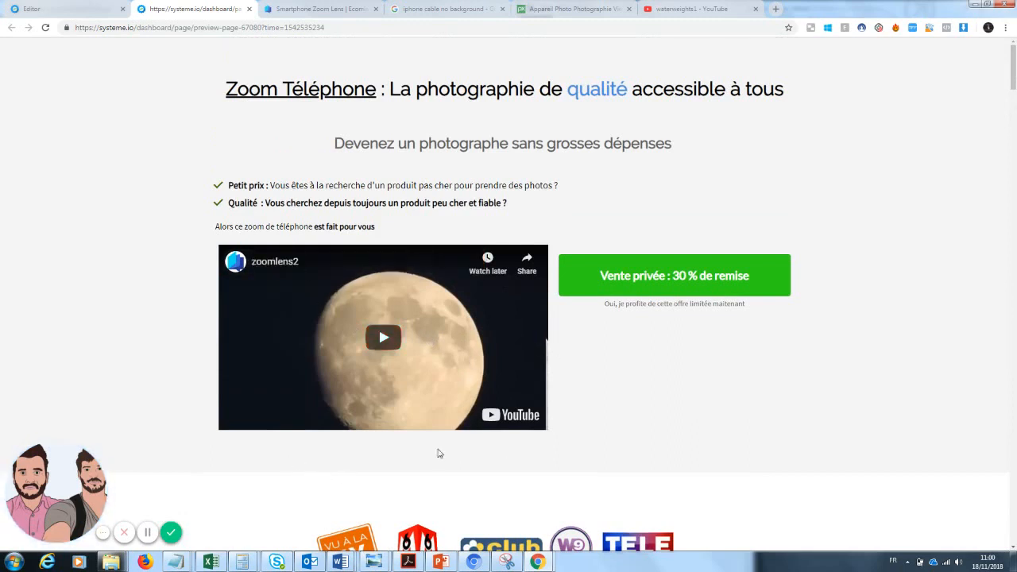
left_click(64, 8)
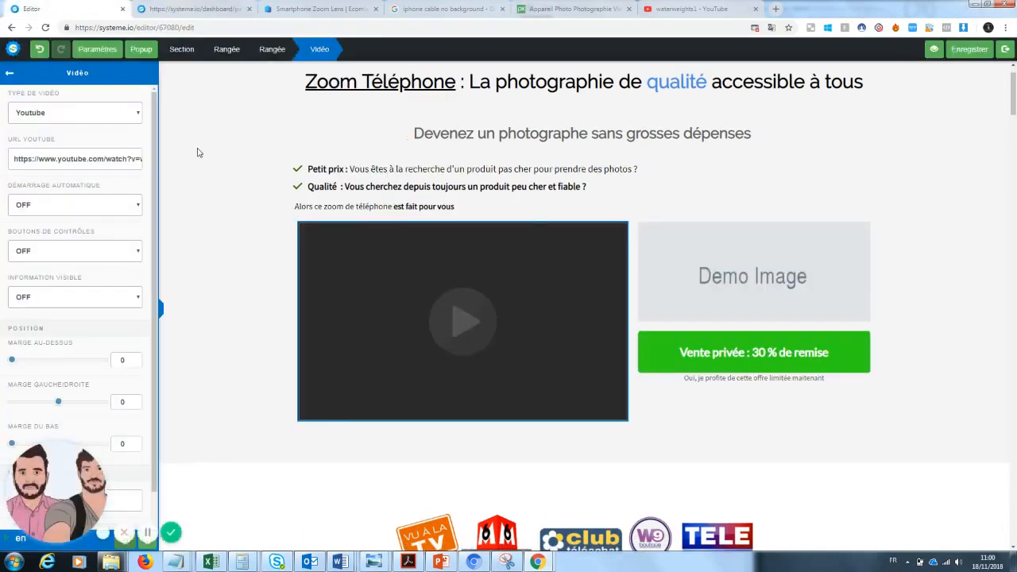
Step: Add a text block below the video reading 'VU sur YOUTUBE !!'
left_click(12, 75)
left_click_drag(37, 139, 456, 438)
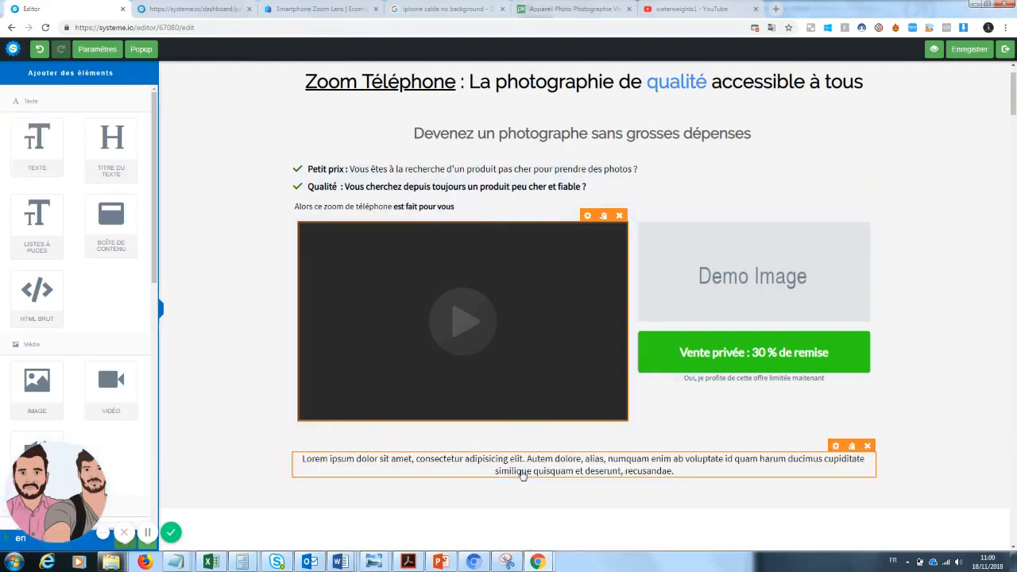
left_click(523, 474)
left_click_drag(688, 472, 296, 457)
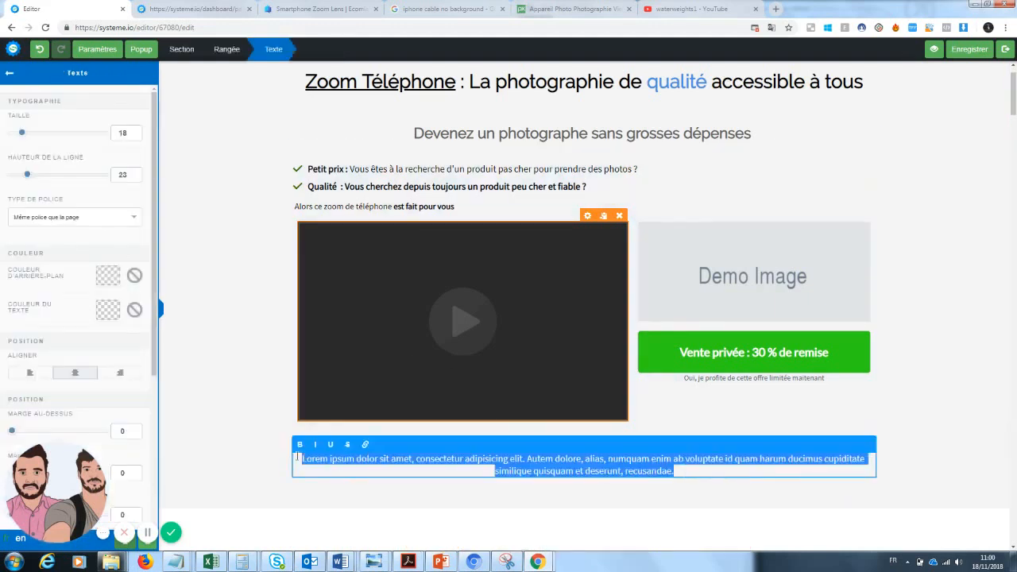
type("VU sur")
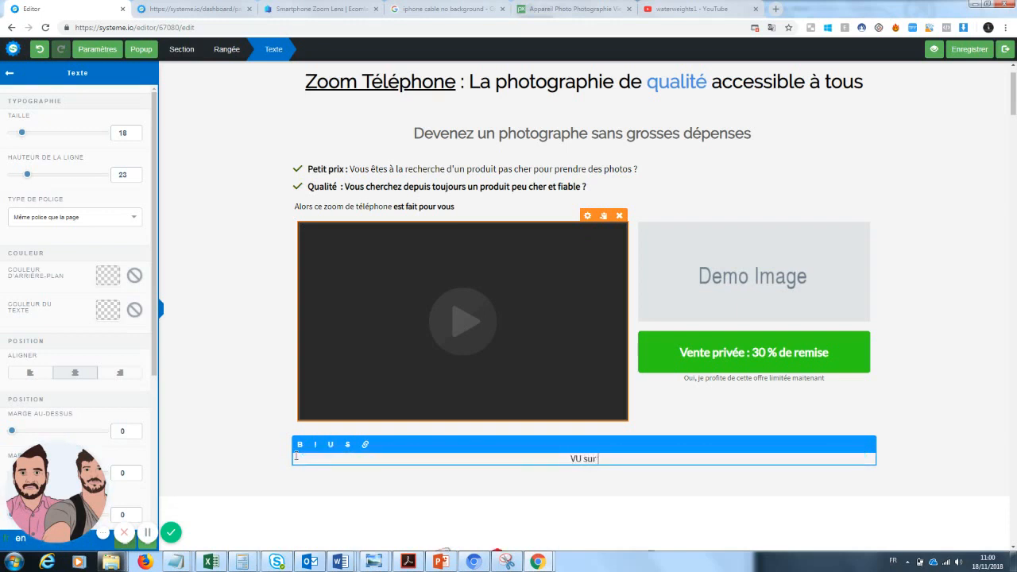
type(" YOUTUBE !!")
left_click(1015, 89)
Step: Look through the new text row's settings and the page-wide settings
scroll(1010, 102, "down", 2)
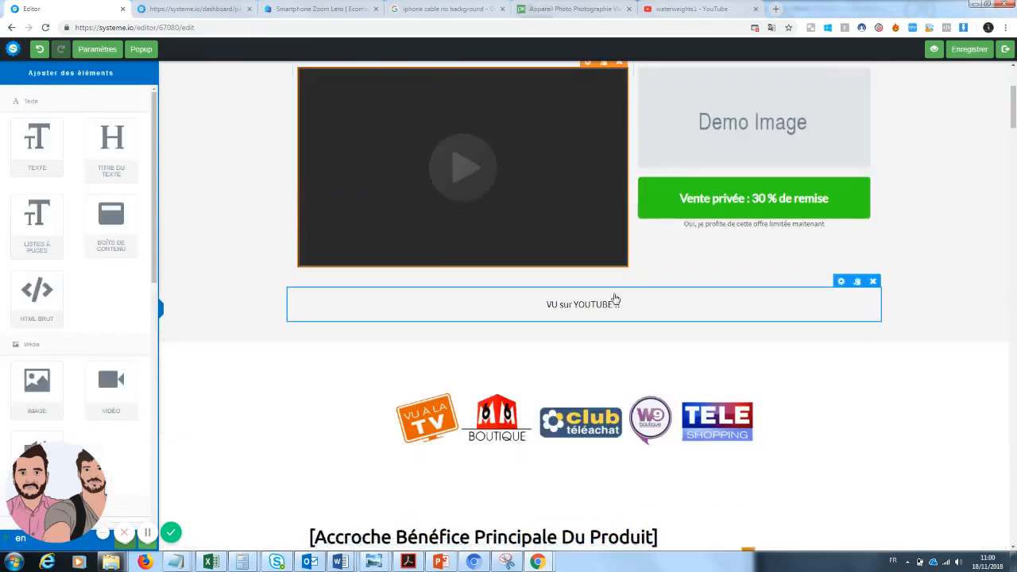
left_click(612, 300)
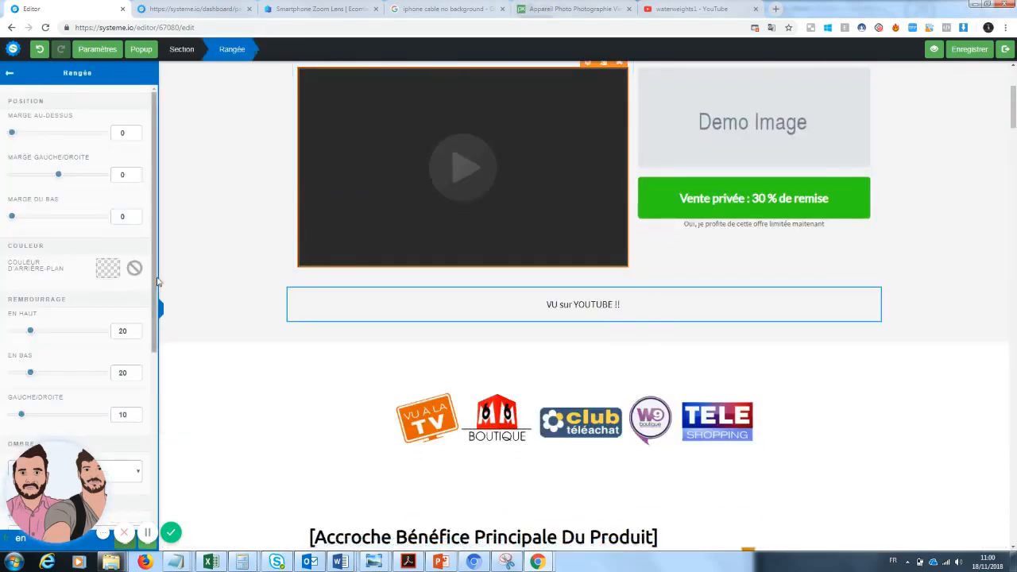
scroll(130, 301, "down", 5)
left_click_drag(40, 482, 248, 482)
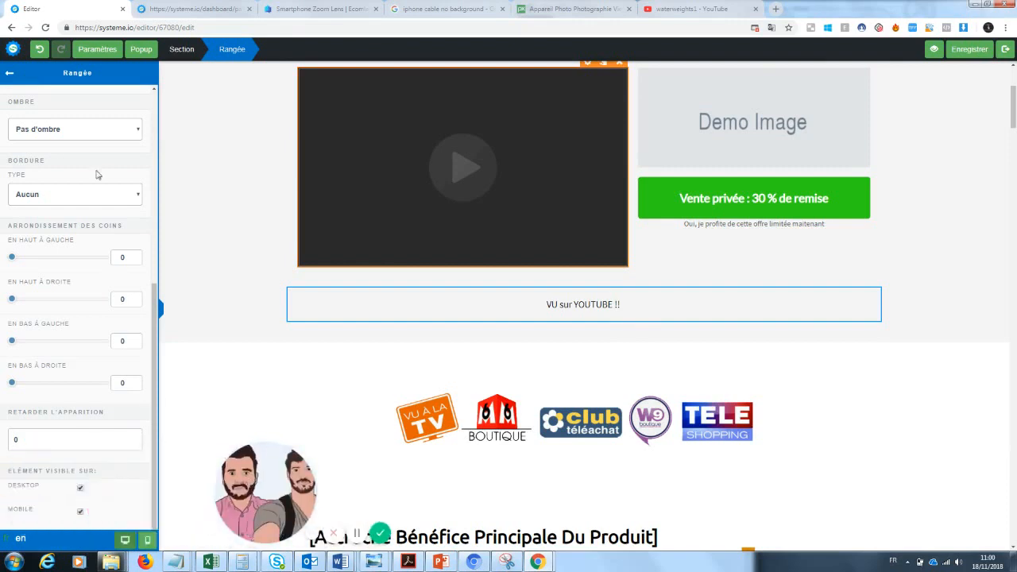
left_click(97, 48)
scroll(151, 318, "down", 4)
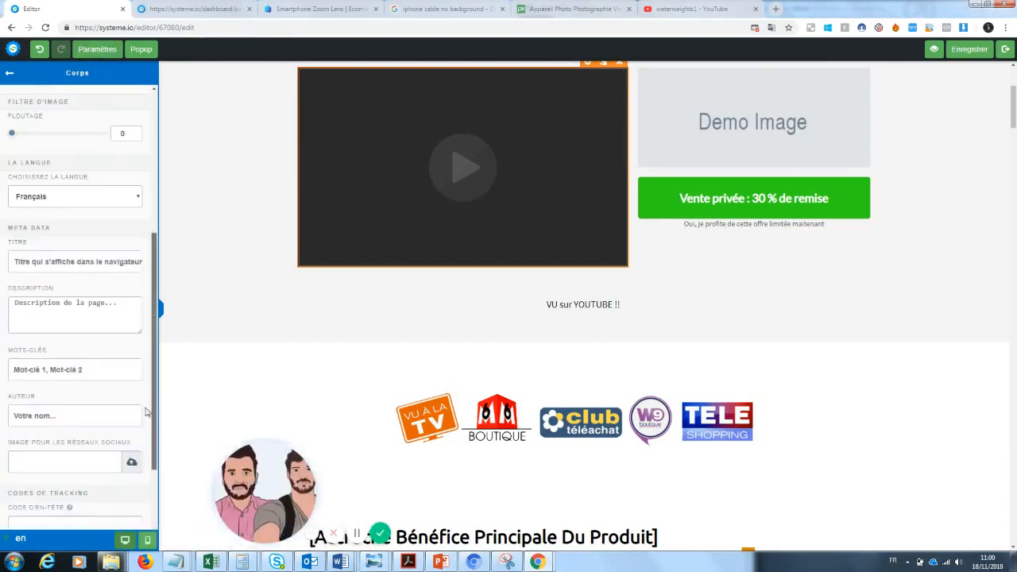
scroll(141, 170, "up", 3)
left_click(108, 52)
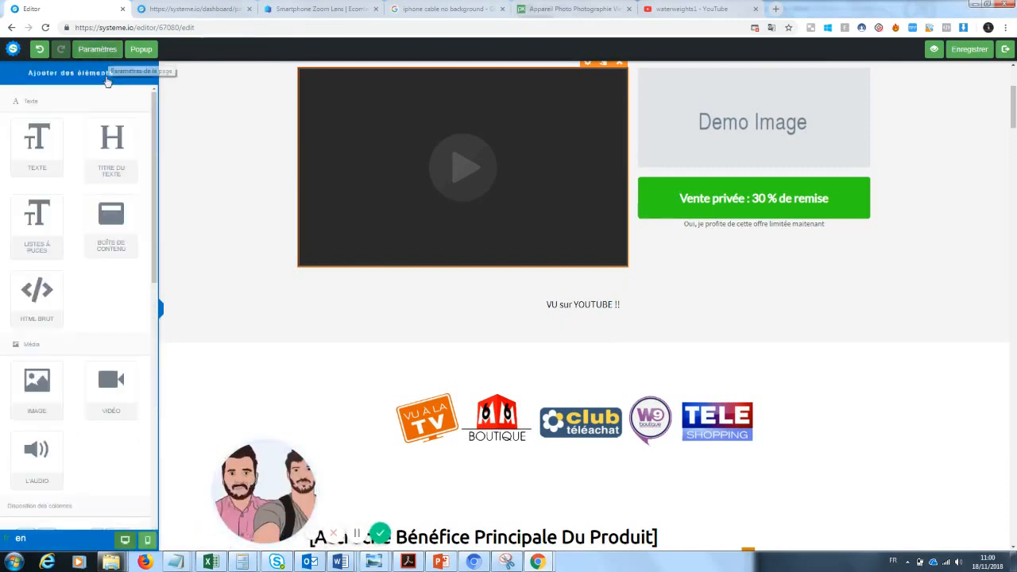
Step: Insert a 1/3-2/3 row below the video with 'VU sur Youtube !!' in the left column
scroll(155, 306, "down", 3)
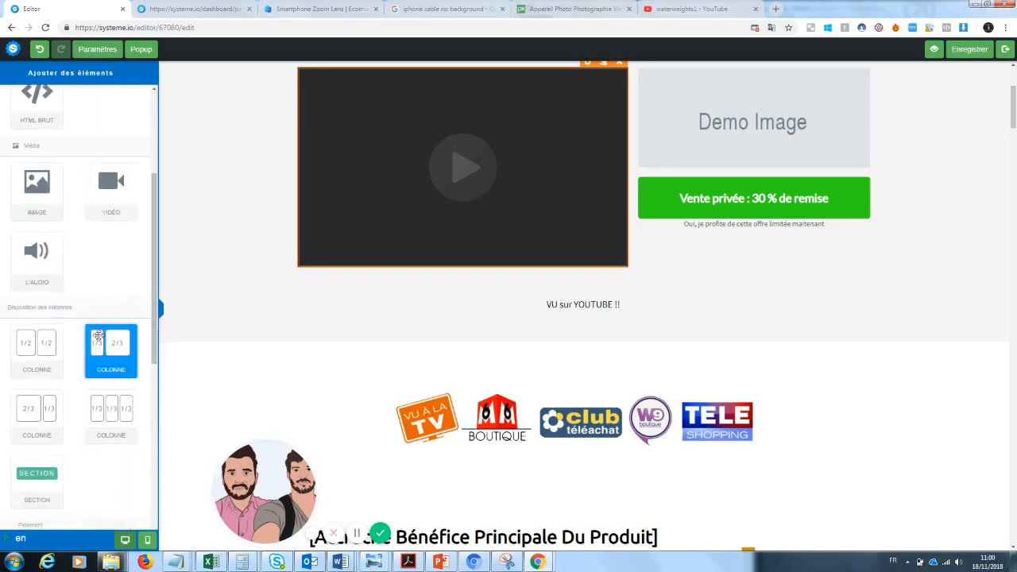
left_click_drag(111, 349, 540, 275)
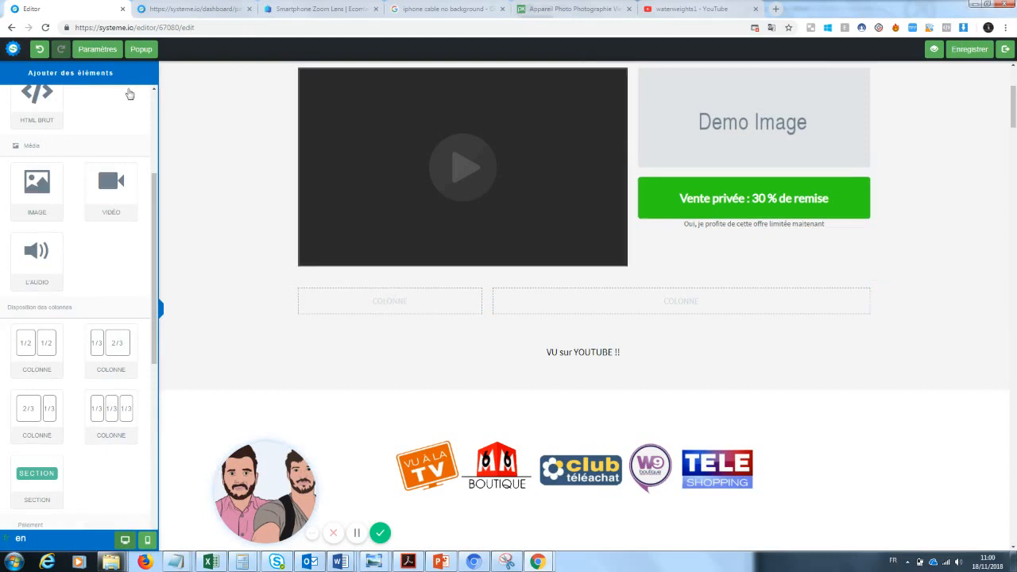
left_click_drag(153, 282, 156, 169)
left_click_drag(56, 151, 407, 303)
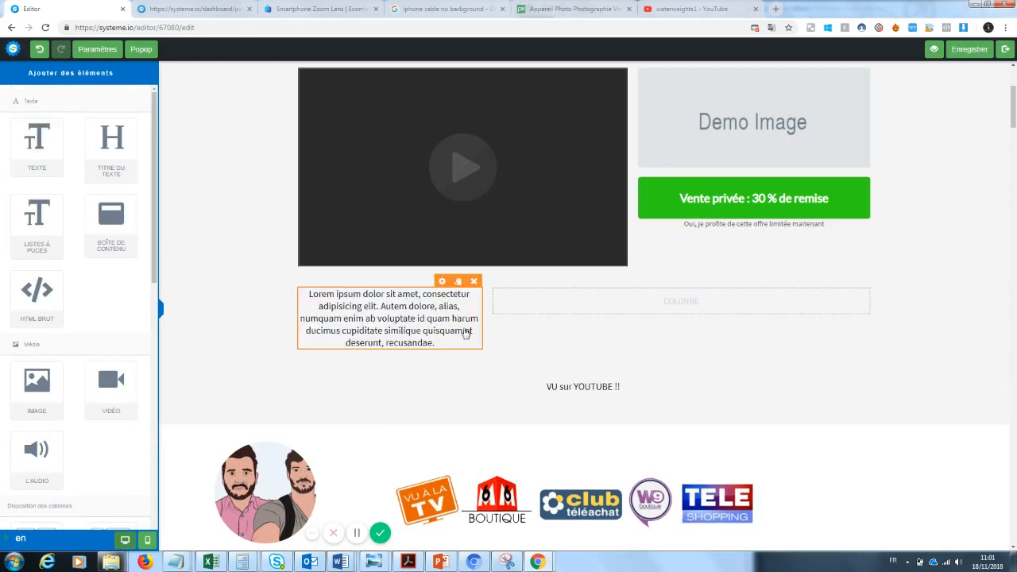
left_click(466, 333)
key("BackSpace")
type("VU su")
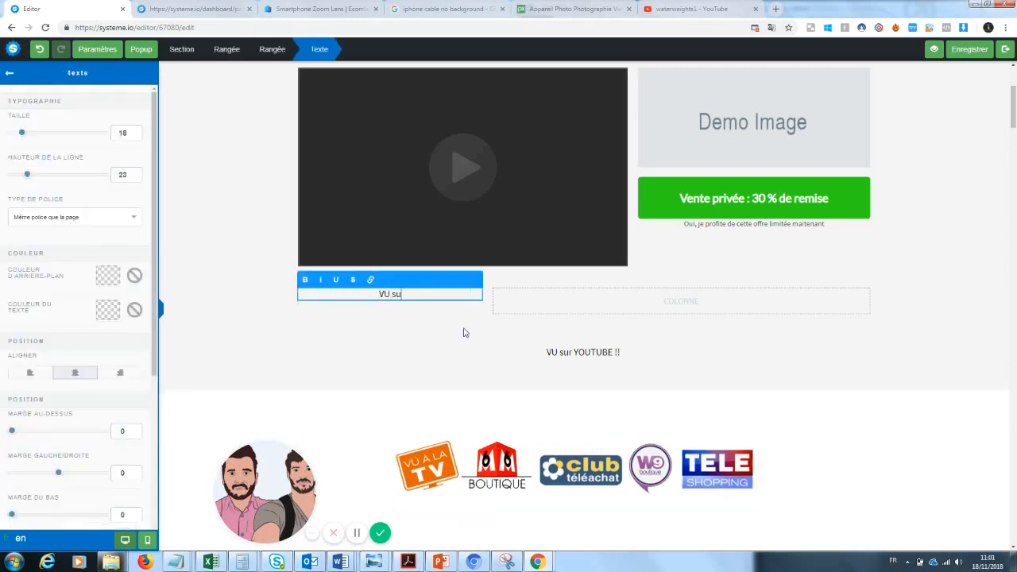
type("r Youtube !!")
left_click(481, 364)
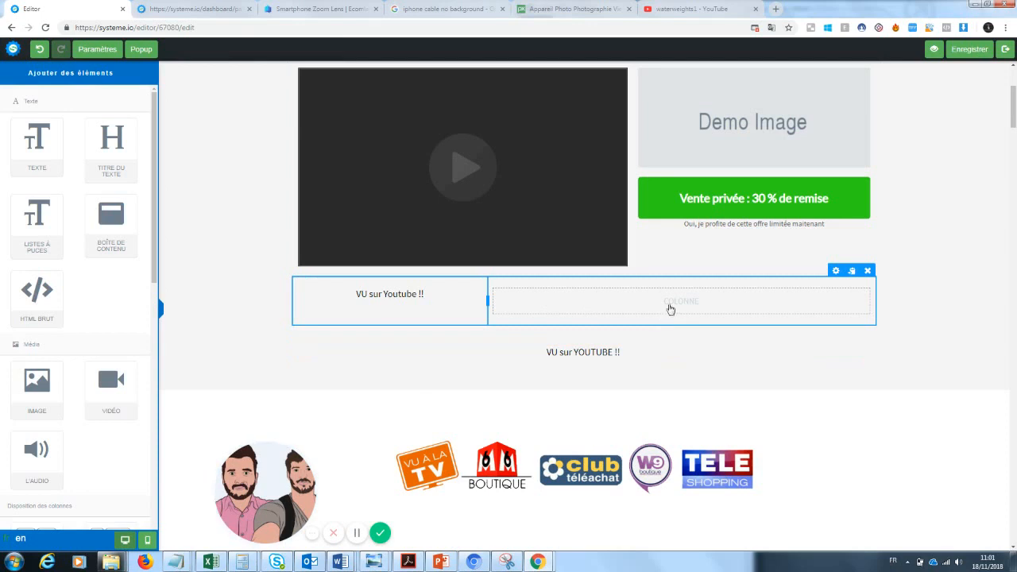
Step: Fill the right column with 'Des milliers de clients déjàn satisfaits !'
left_click_drag(49, 139, 668, 292)
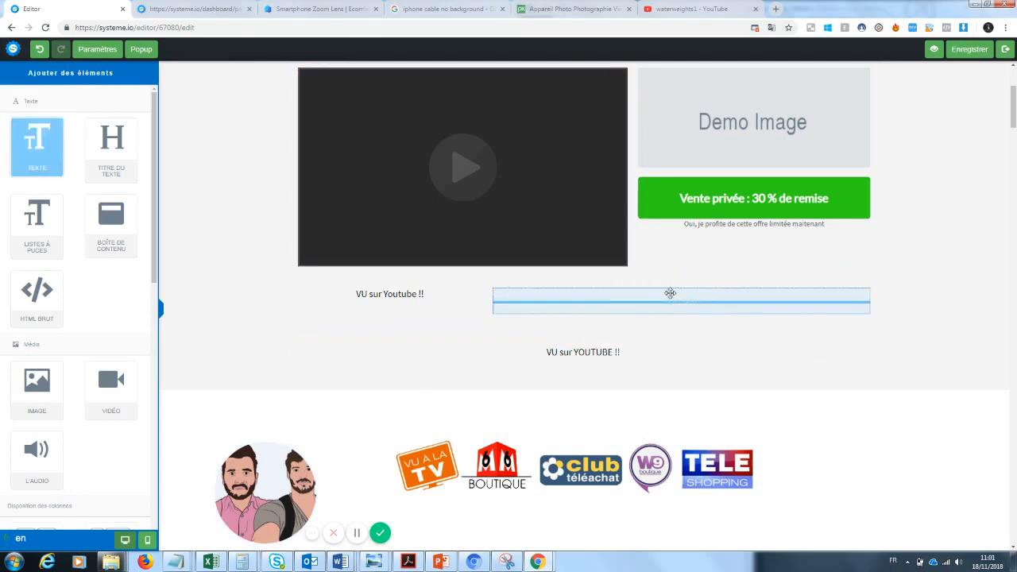
triple_click(647, 309)
key("BackSpace")
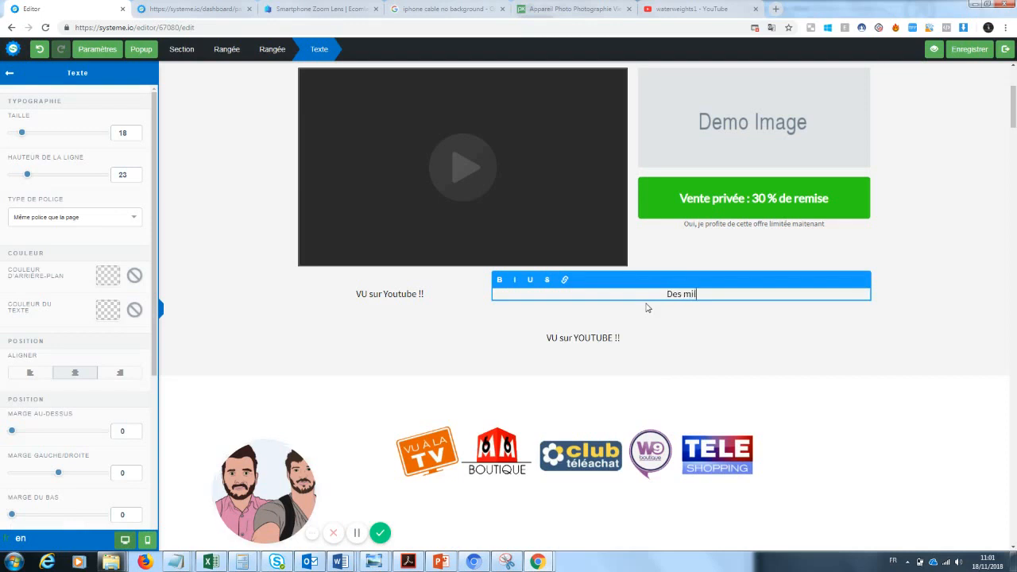
type("Des milliers de clients déjàn satis")
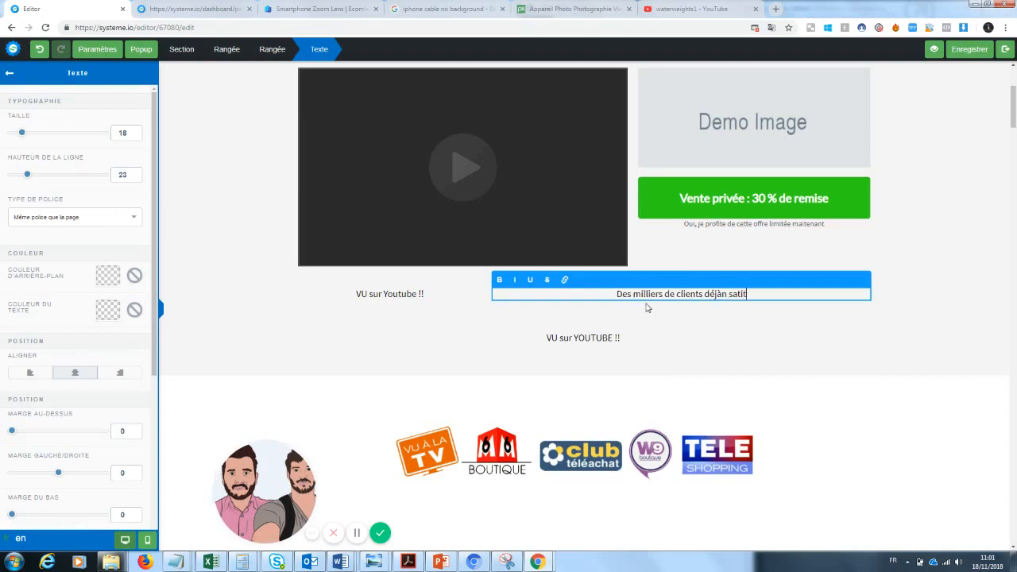
type("faits !")
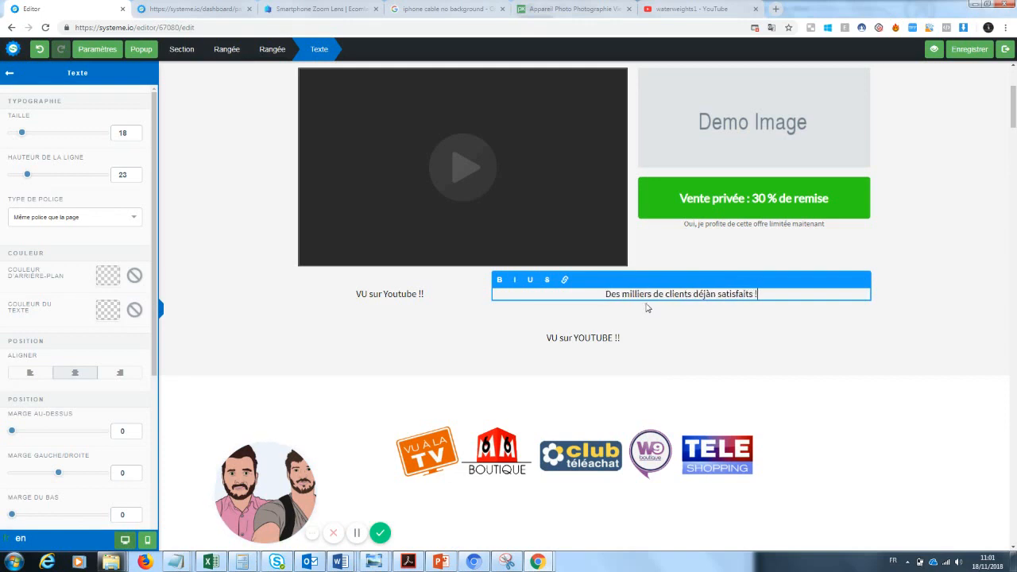
left_click(592, 358)
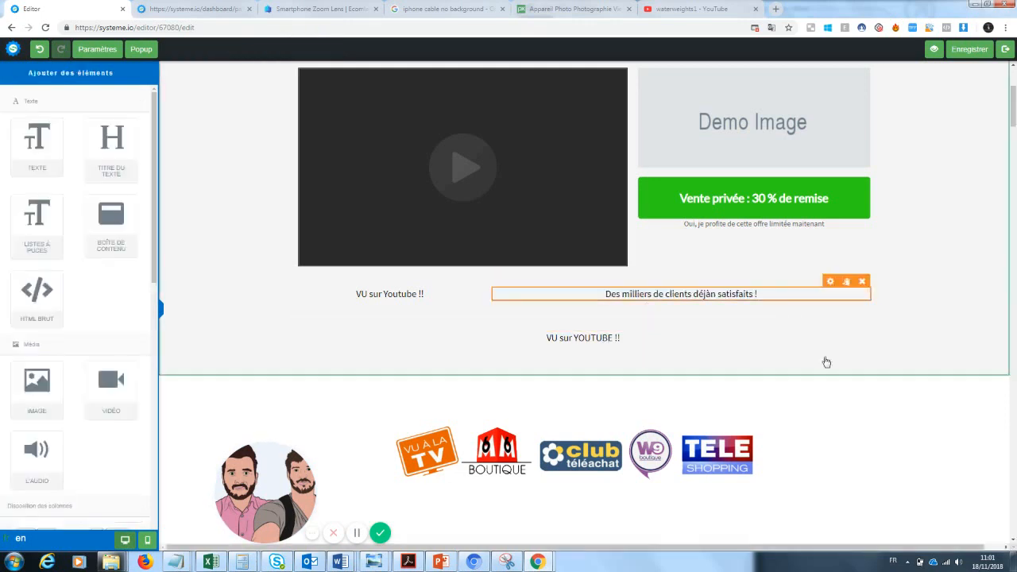
Step: Delete the old 'VU sur YOUTUBE !!' line and enlarge the new caption to size 32
left_click(873, 314)
left_click(553, 86)
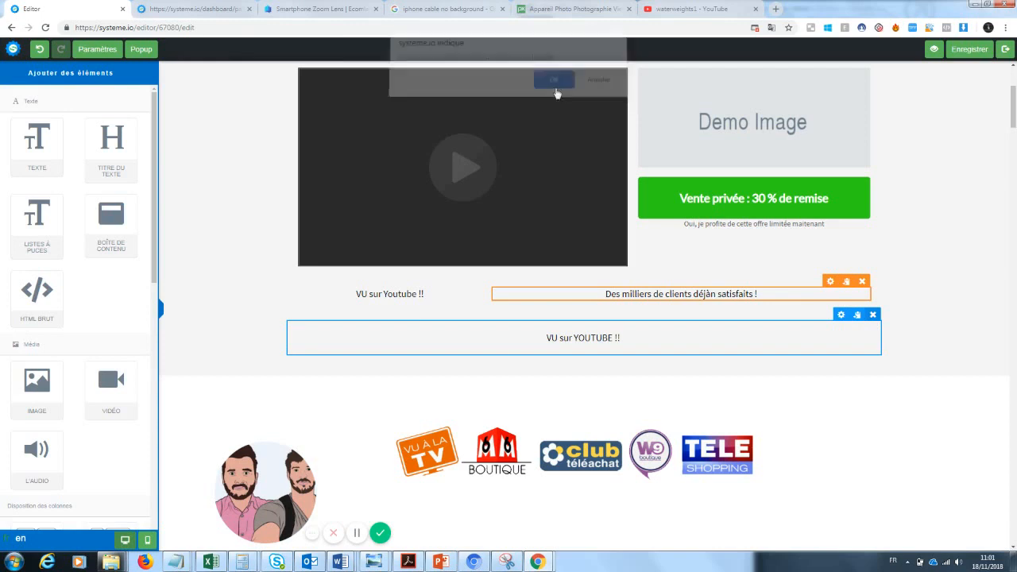
left_click_drag(430, 296, 343, 296)
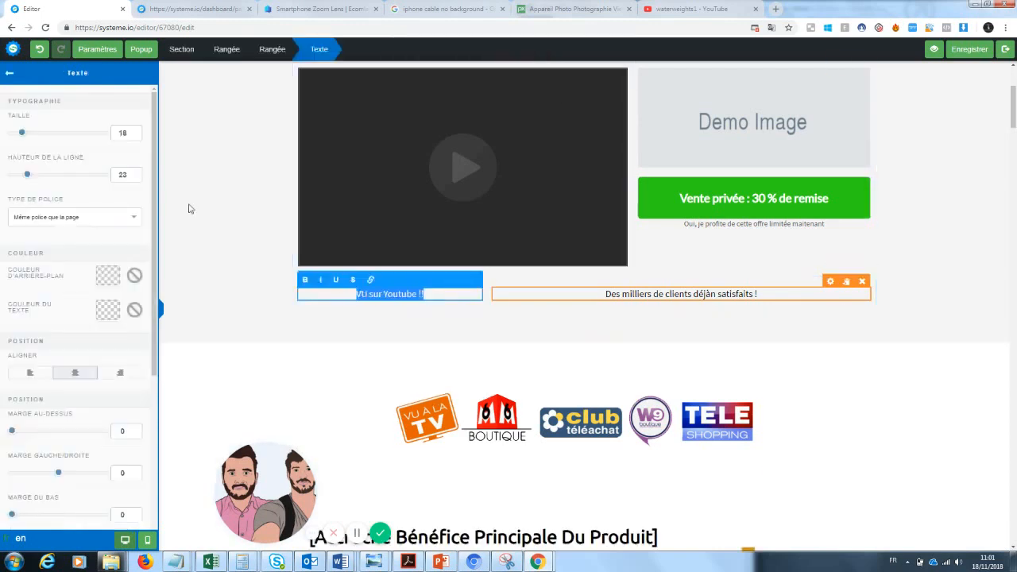
left_click_drag(34, 138, 37, 137)
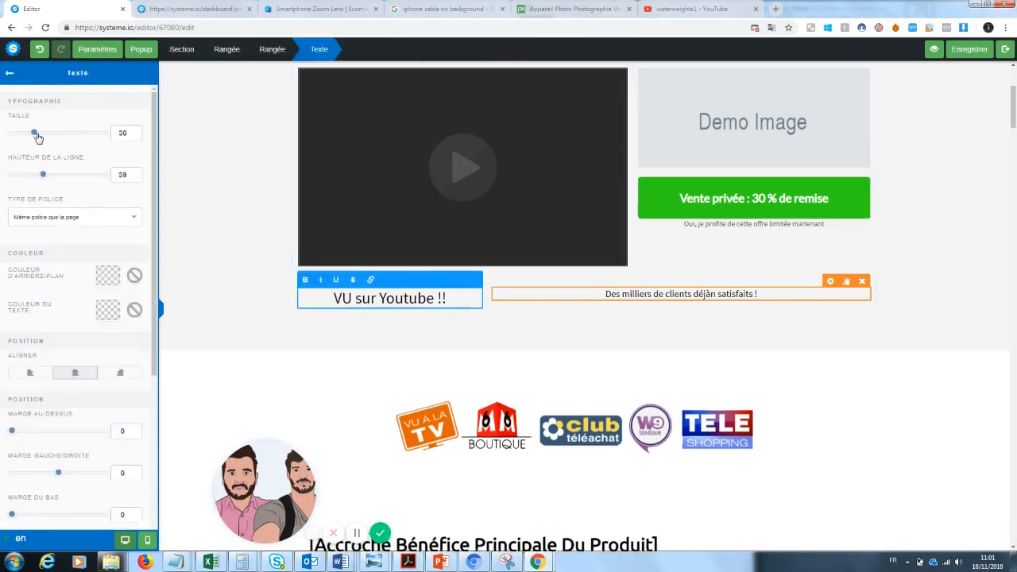
Step: Colour the 'VU sur Youtube !!' caption red
left_click(109, 311)
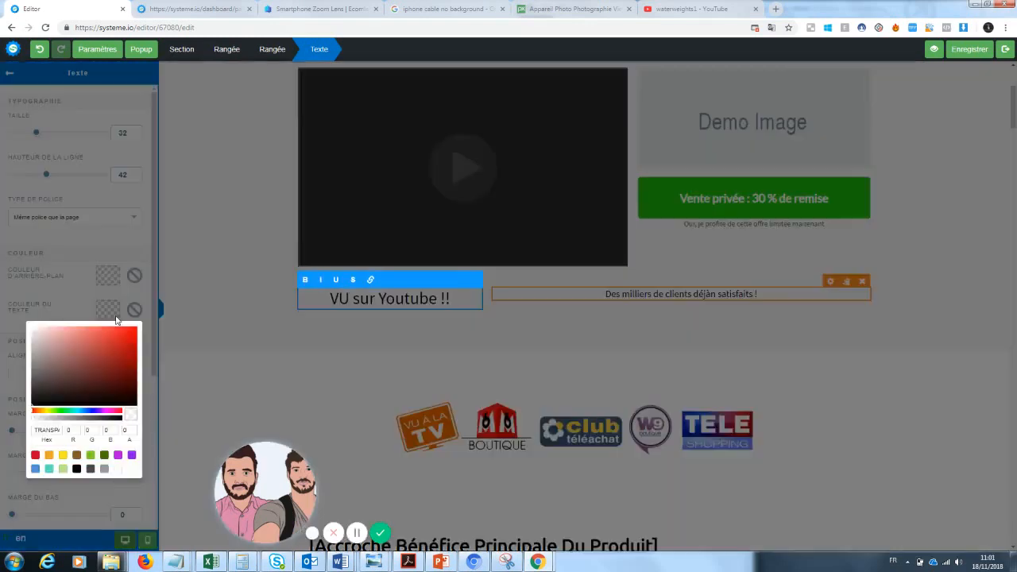
left_click(131, 338)
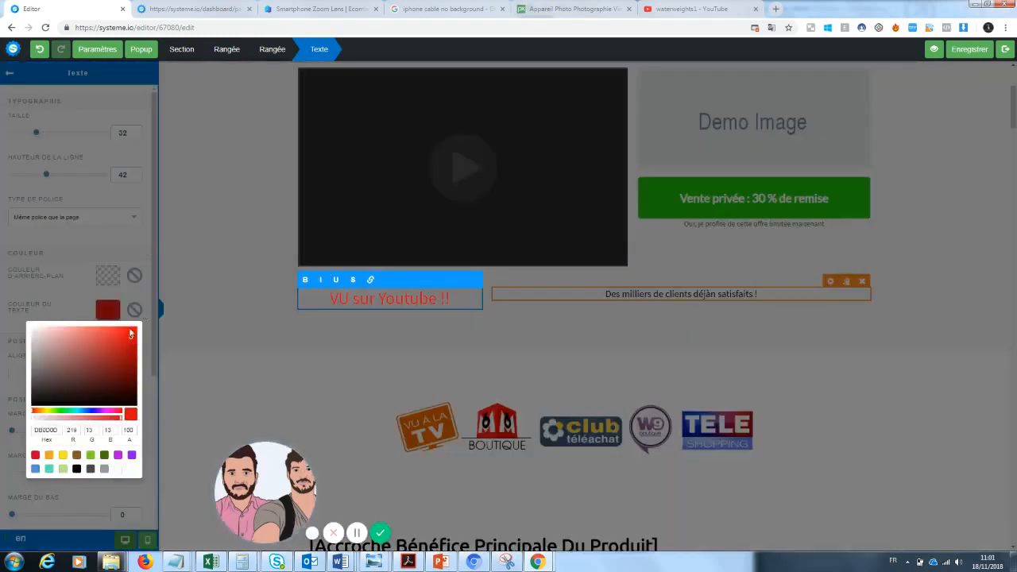
left_click(175, 298)
left_click_drag(378, 298, 440, 298)
left_click(373, 298)
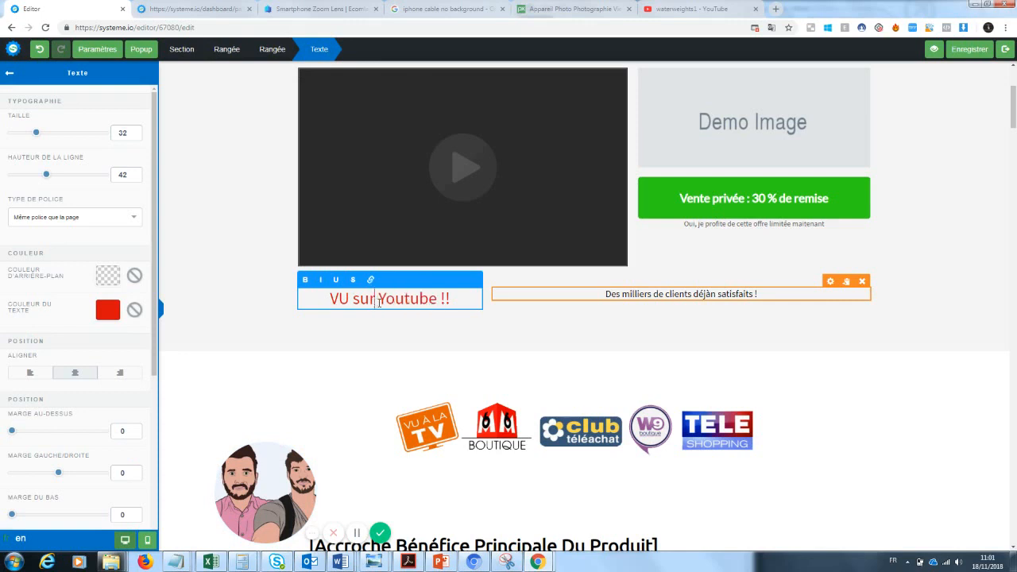
Step: Recolour just 'VU sur' dark grey (3B3636), leaving 'Youtube !!' red
left_click_drag(379, 303, 343, 298)
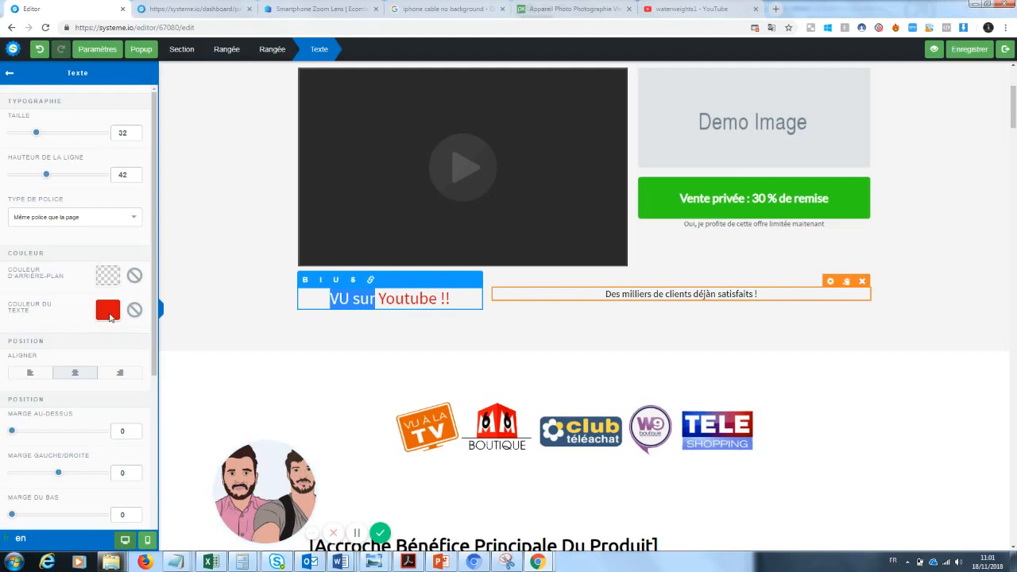
left_click(109, 316)
left_click(41, 386)
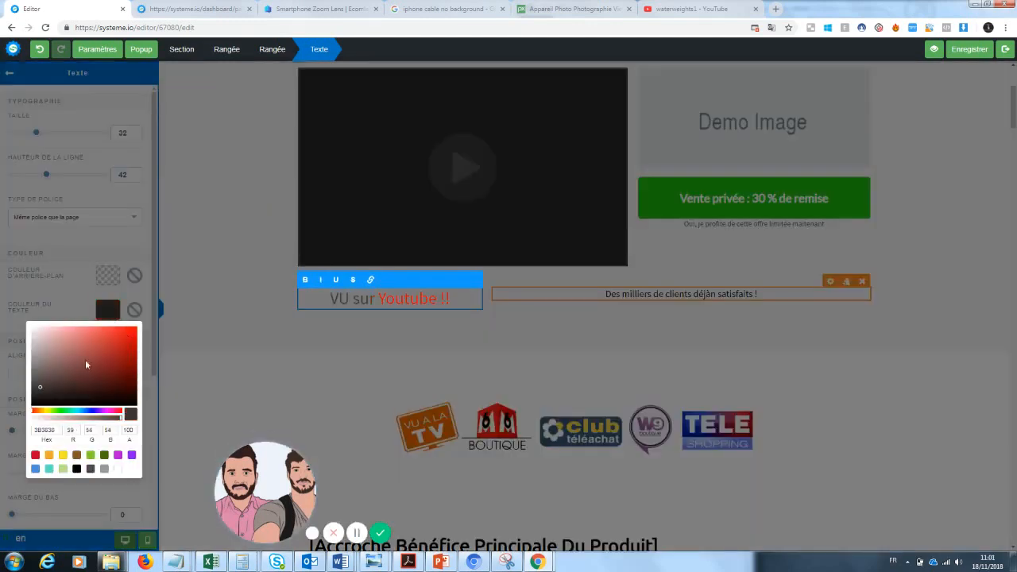
left_click(337, 334)
left_click(580, 326)
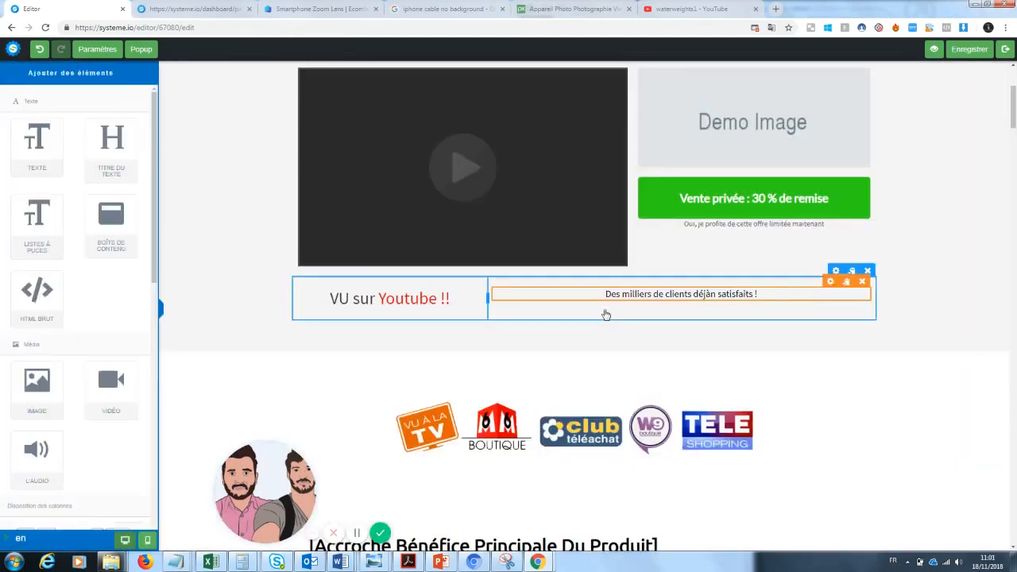
left_click(622, 288)
left_click(824, 370)
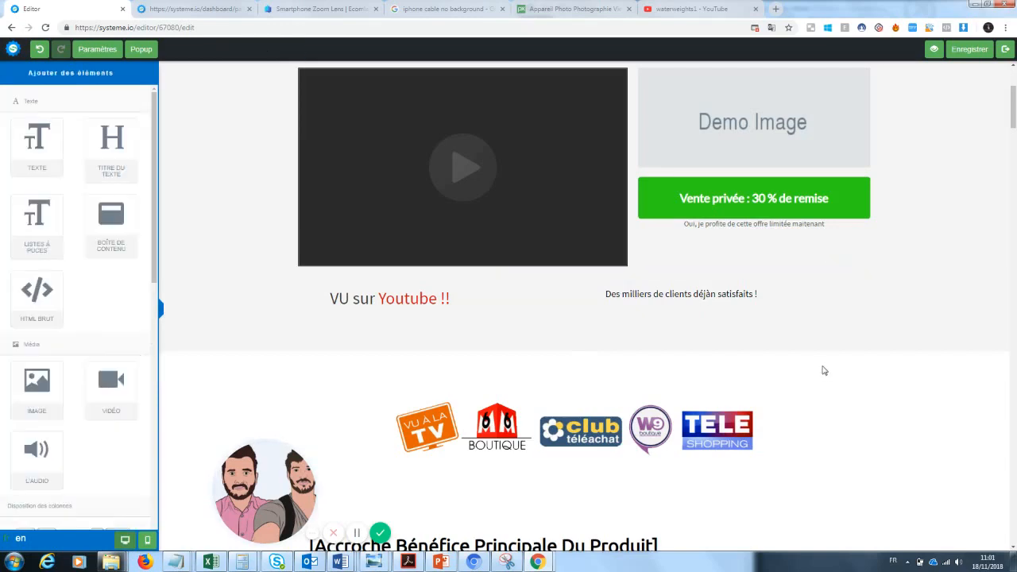
scroll(1014, 86, "up", 3)
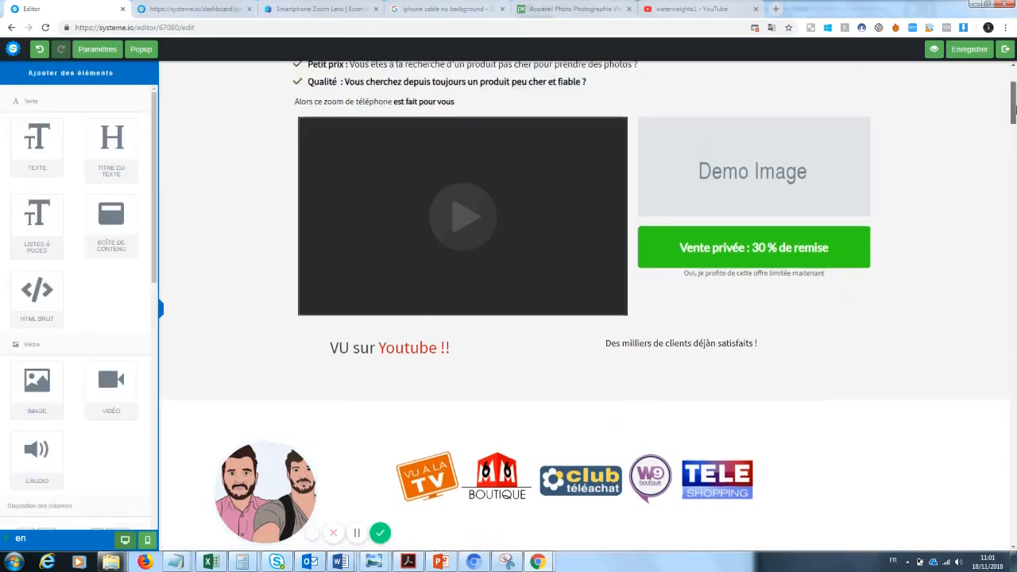
scroll(1014, 93, "down", 1)
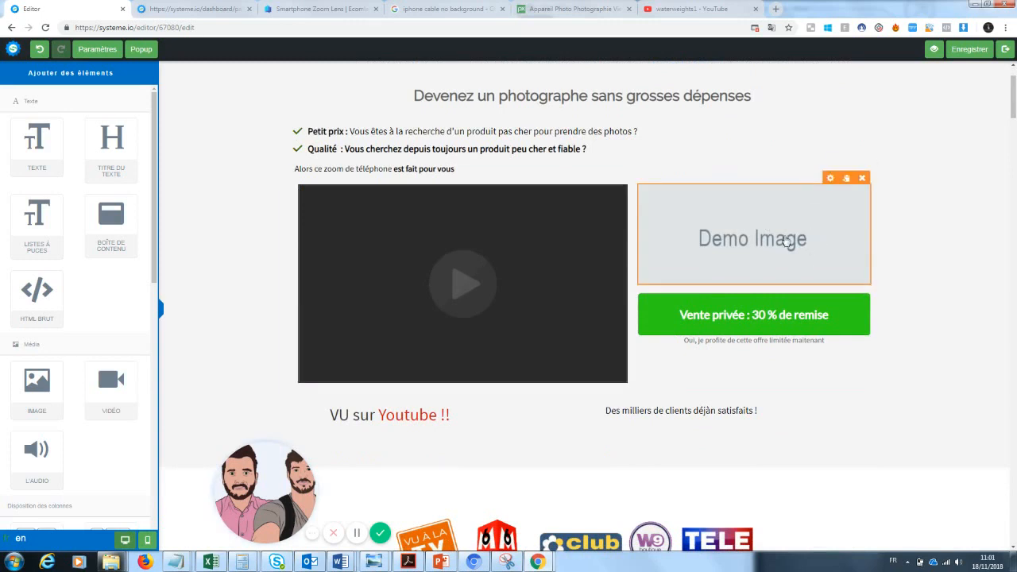
Step: Replace the Demo Image placeholder with the zoomlens photo from Vos images
left_click(713, 259)
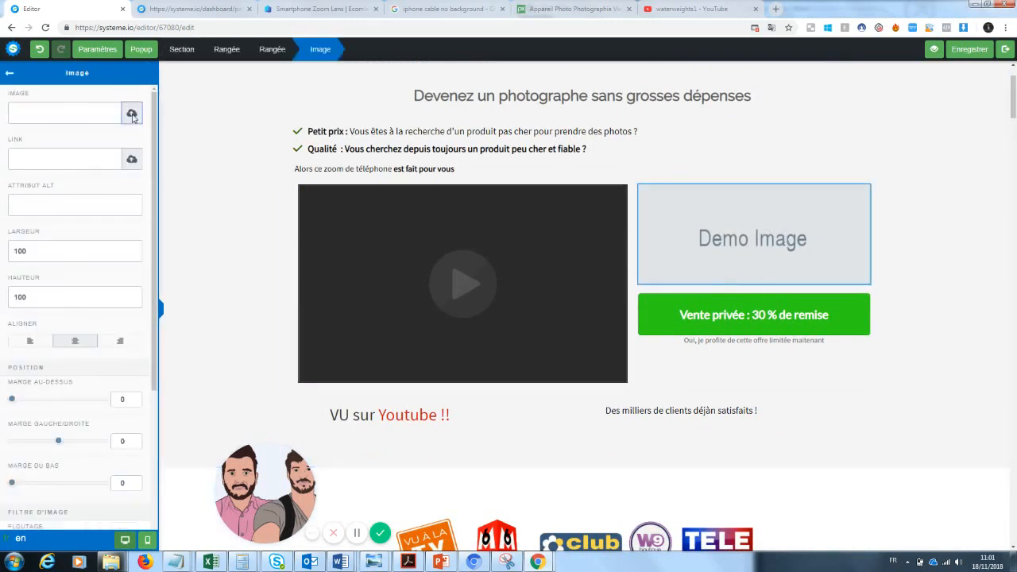
left_click(131, 112)
left_click(502, 236)
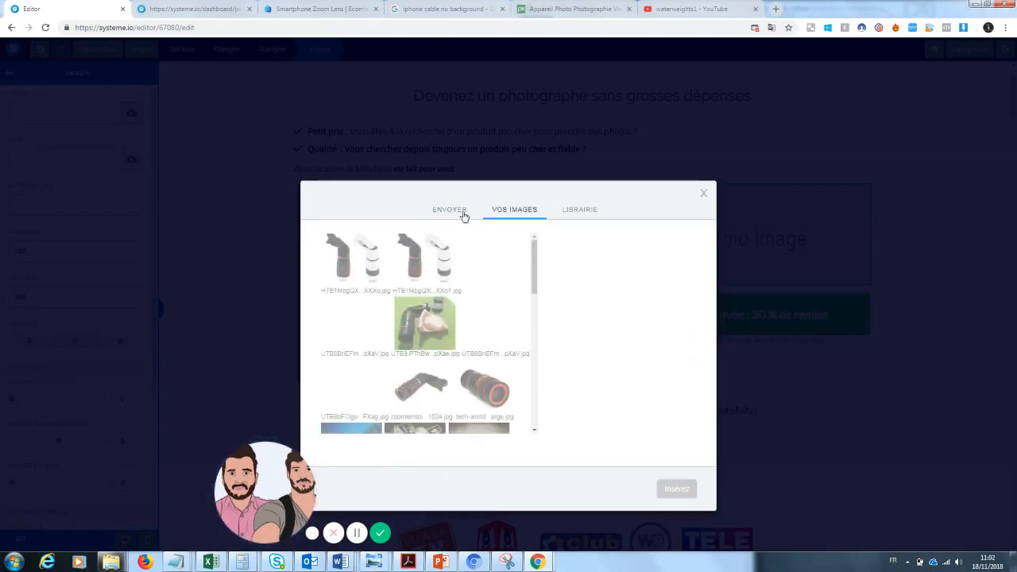
left_click_drag(272, 486, 101, 485)
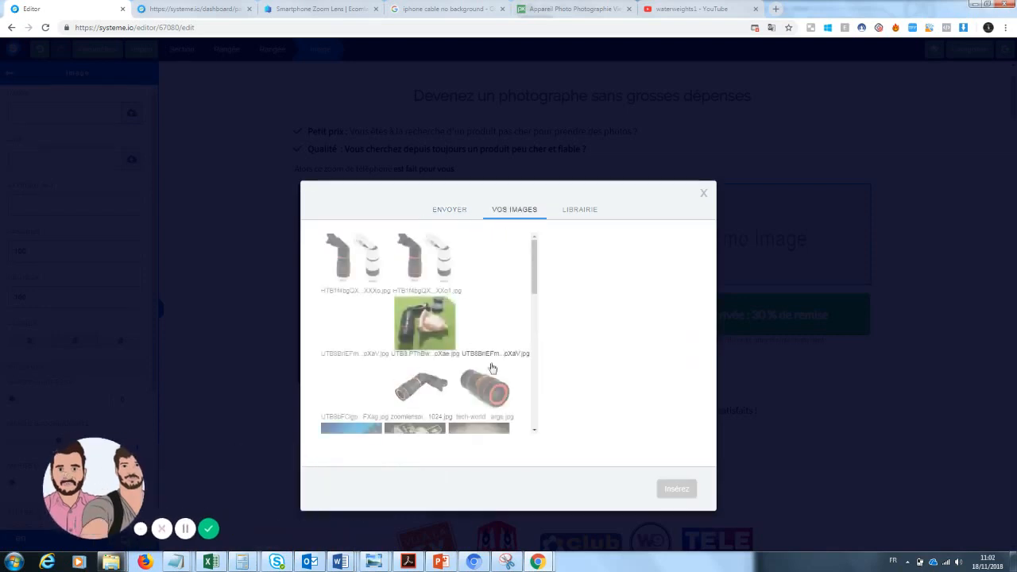
left_click_drag(536, 274, 537, 292)
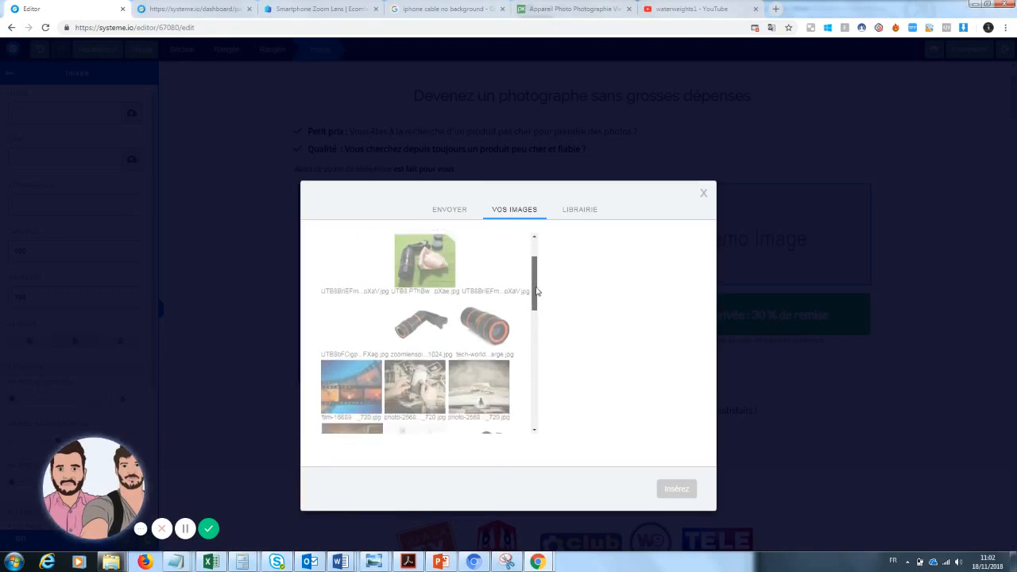
left_click(421, 324)
left_click(673, 492)
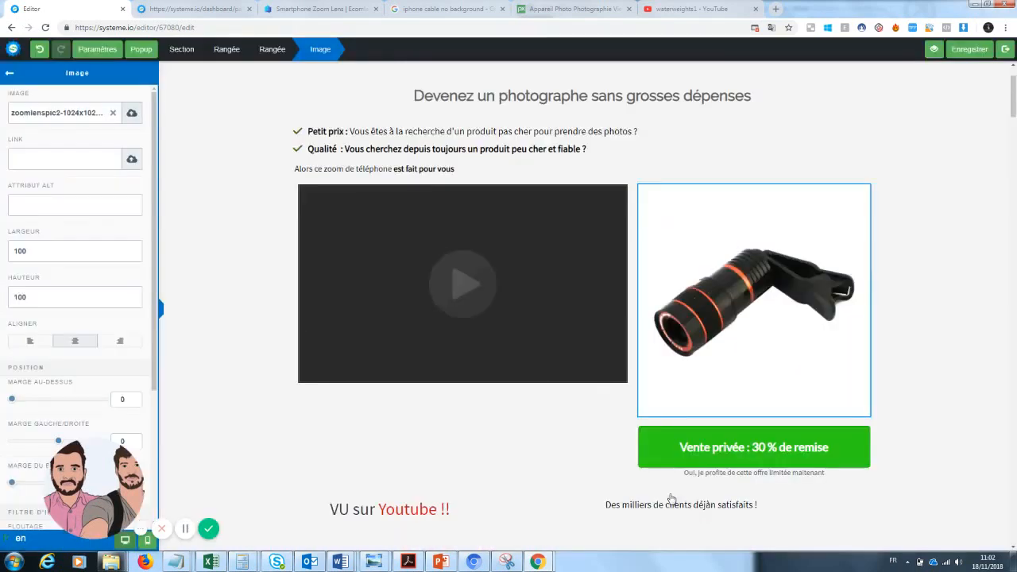
left_click(952, 280)
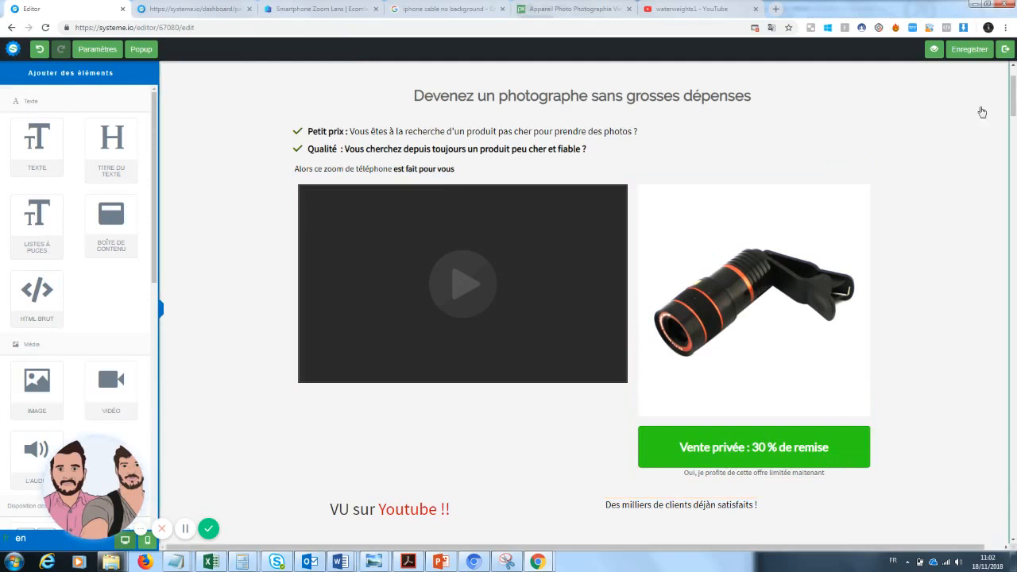
left_click_drag(1015, 98, 1014, 119)
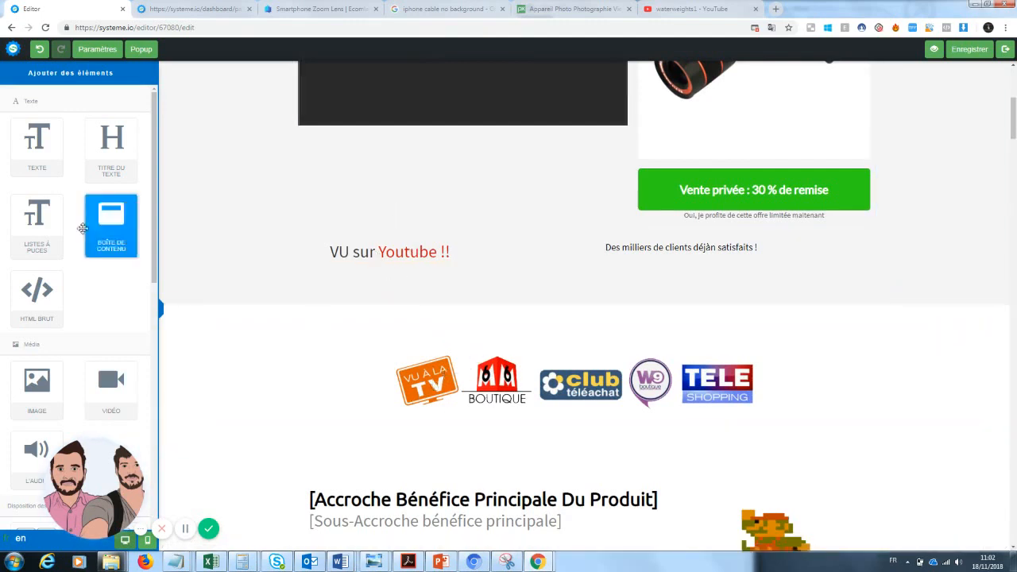
Step: Add a three-column row and correct 'déjàn' to 'déjà' in the satisfied-clients line
scroll(45, 315, "down", 5)
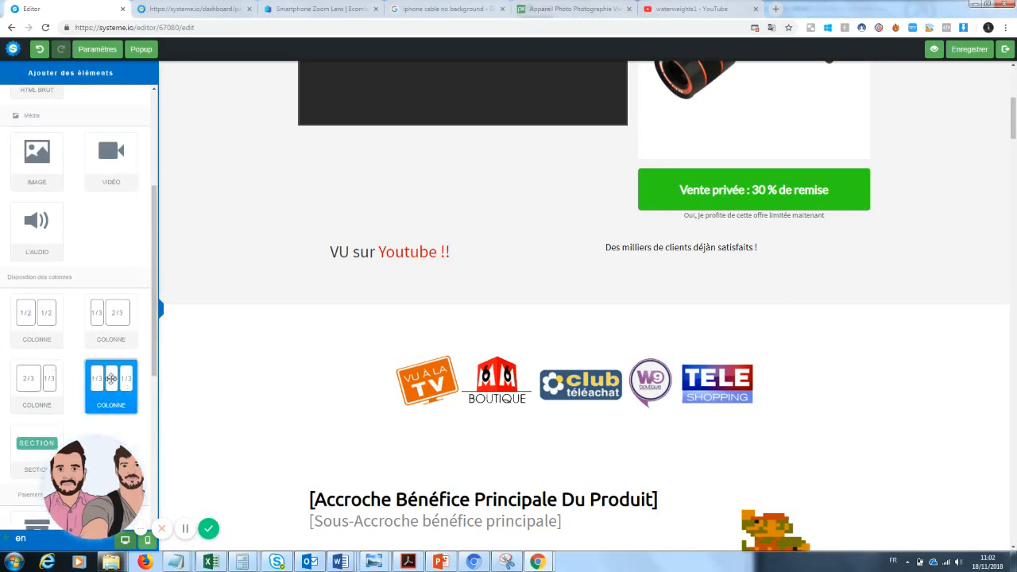
left_click_drag(464, 296, 445, 284)
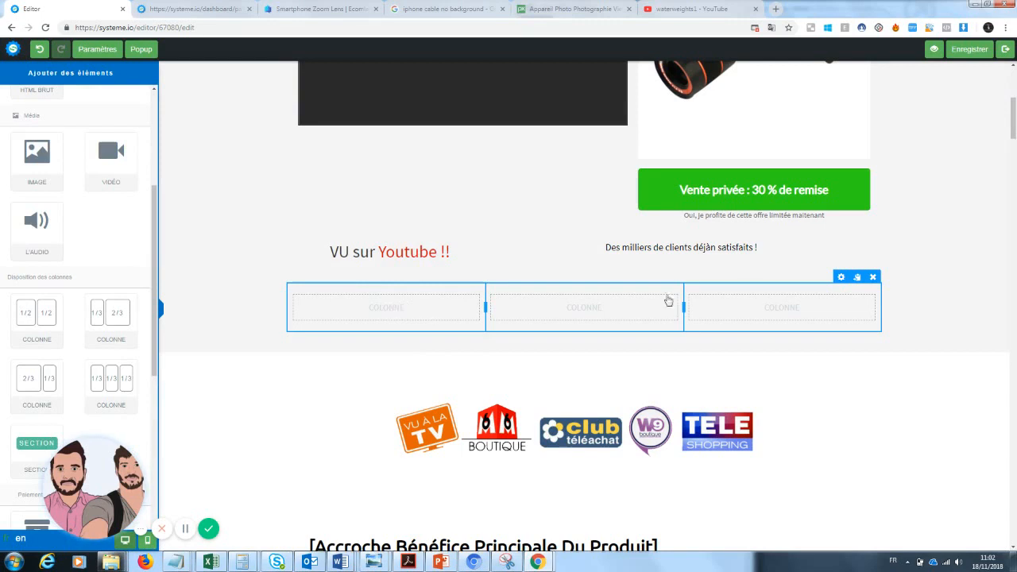
left_click(715, 248)
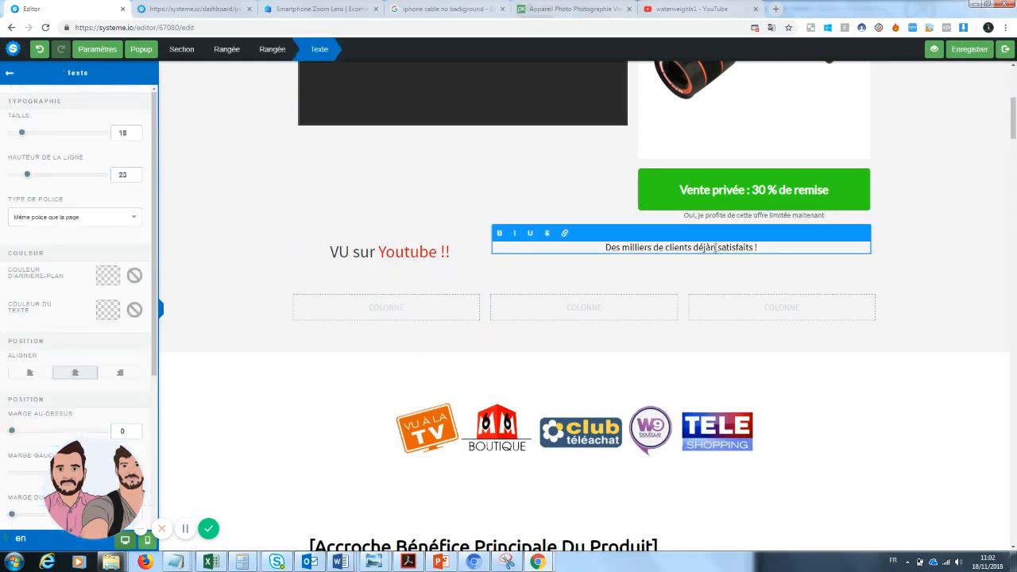
key("BackSpace")
Step: Delete the empty three-column row below the caption
left_click(400, 323)
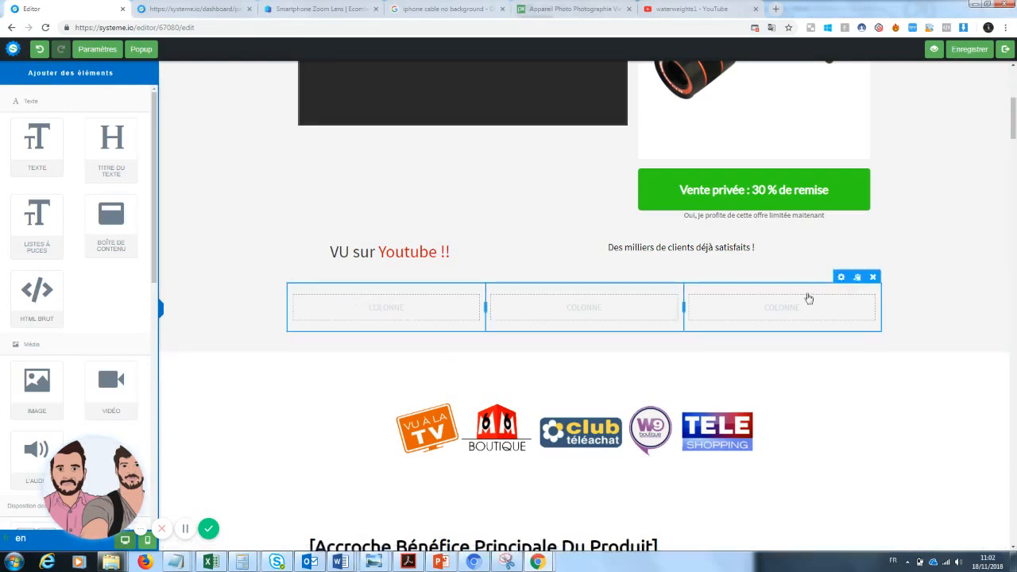
left_click(874, 277)
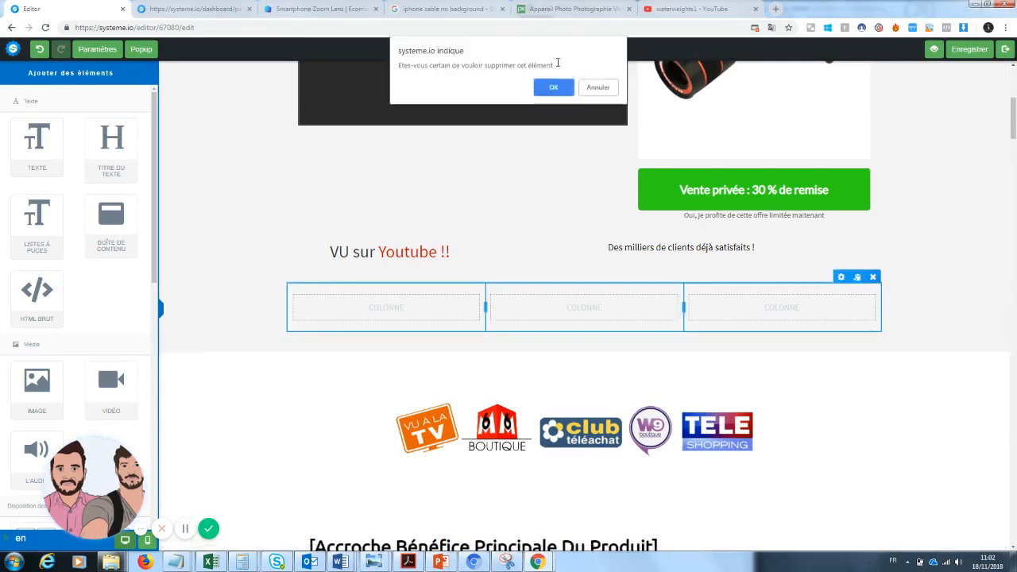
left_click(554, 87)
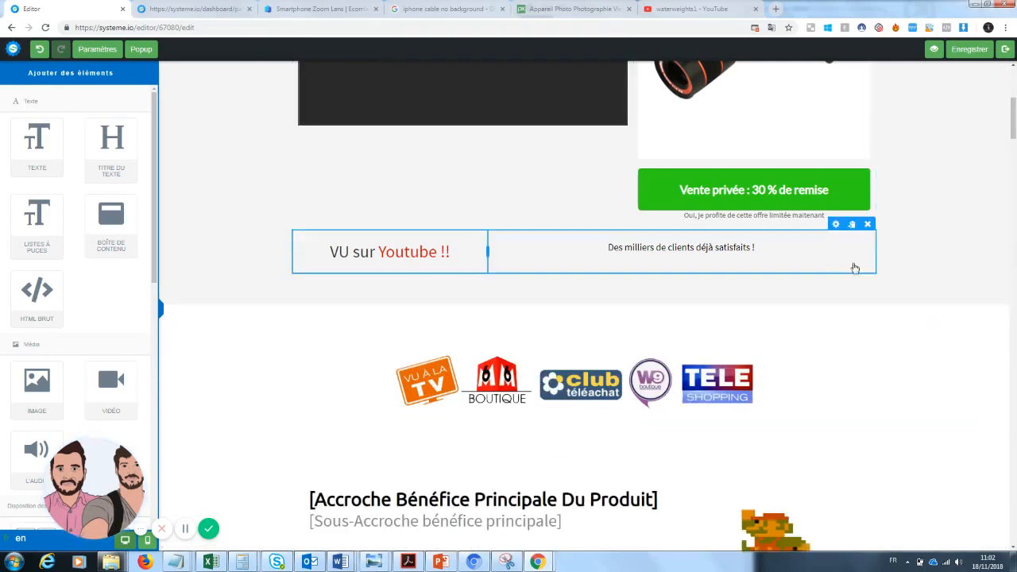
left_click_drag(1013, 102, 1014, 137)
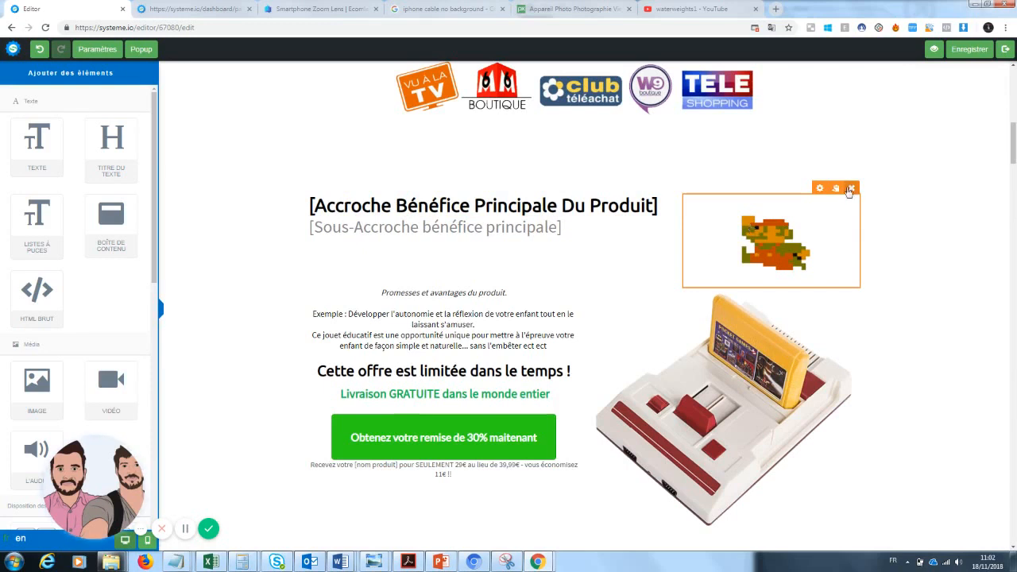
Step: Swap the ayoub1.png pixel-art image beside the headline for the tech-worlds zoom lens photo
left_click(811, 235)
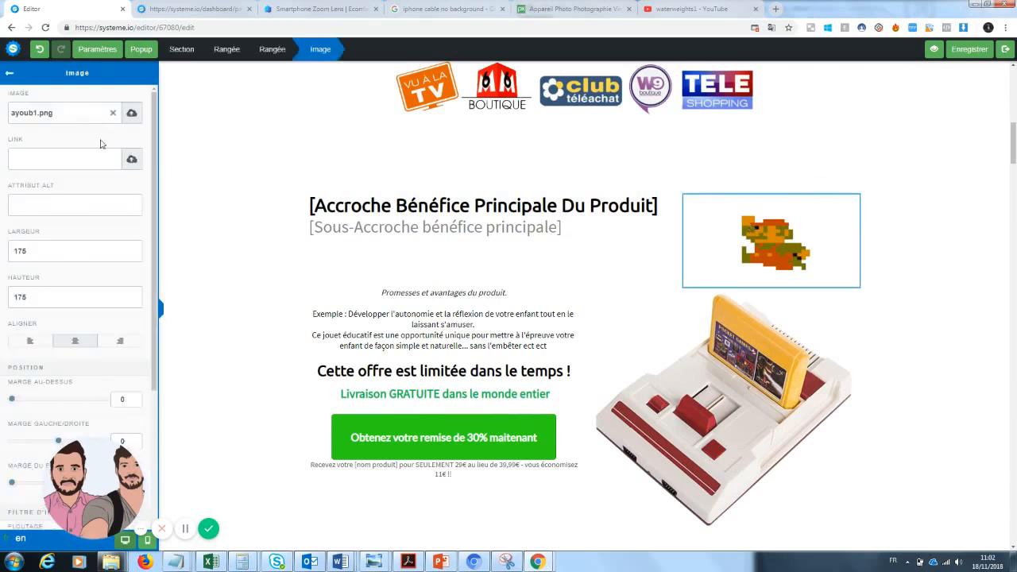
left_click(114, 116)
left_click(130, 114)
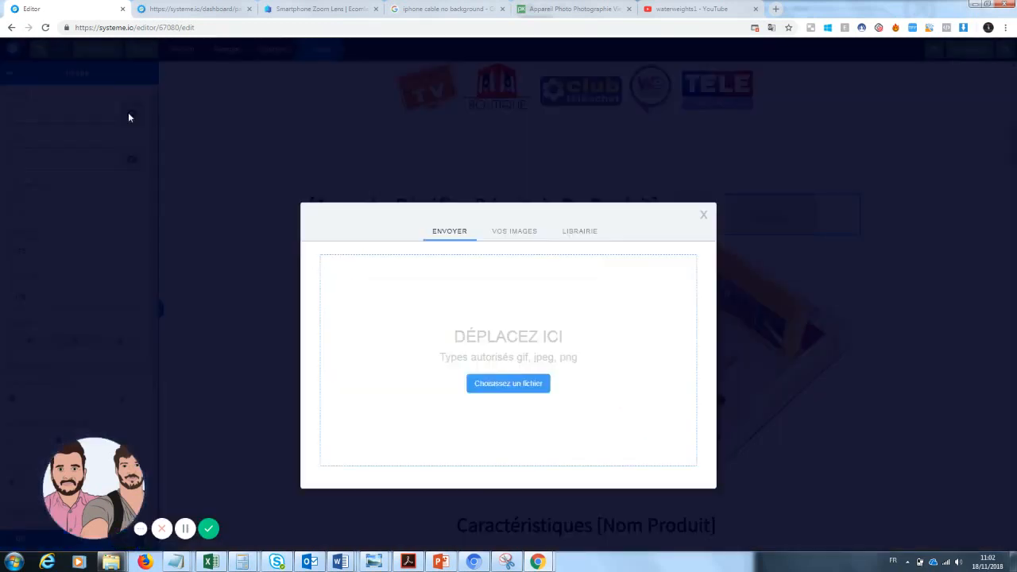
left_click(514, 231)
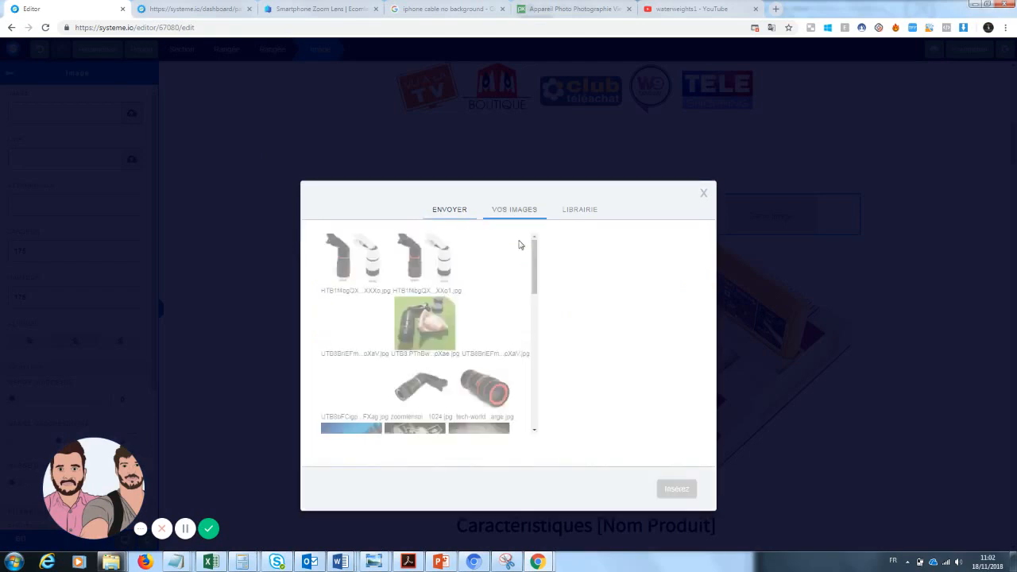
left_click(425, 389)
left_click(484, 388)
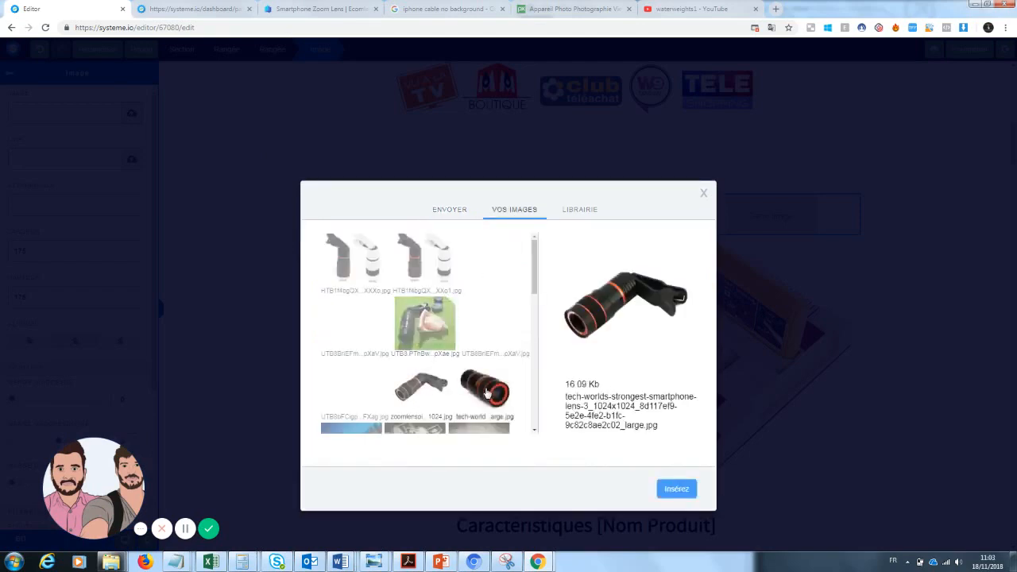
left_click(676, 489)
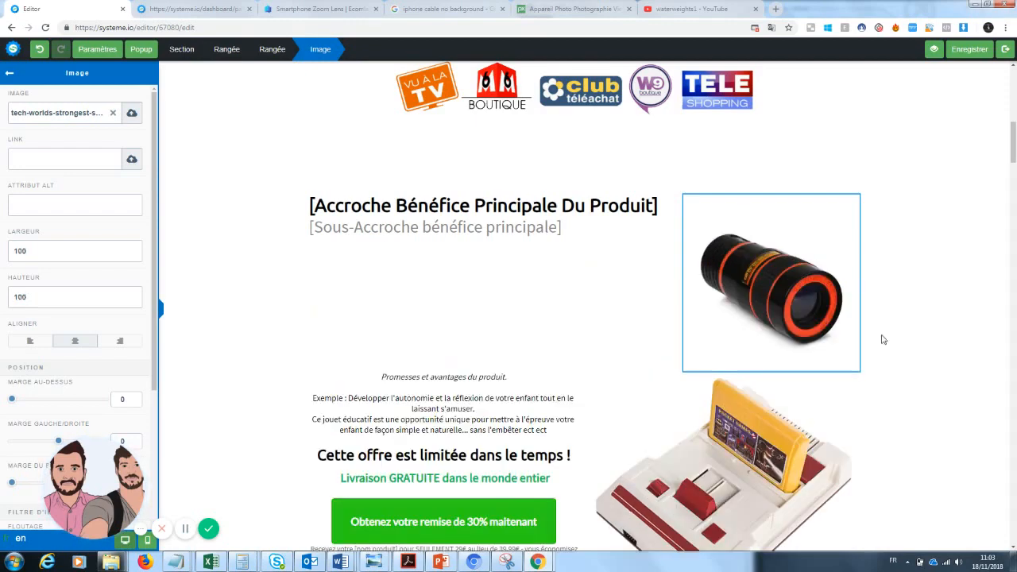
left_click(880, 366)
left_click(759, 459)
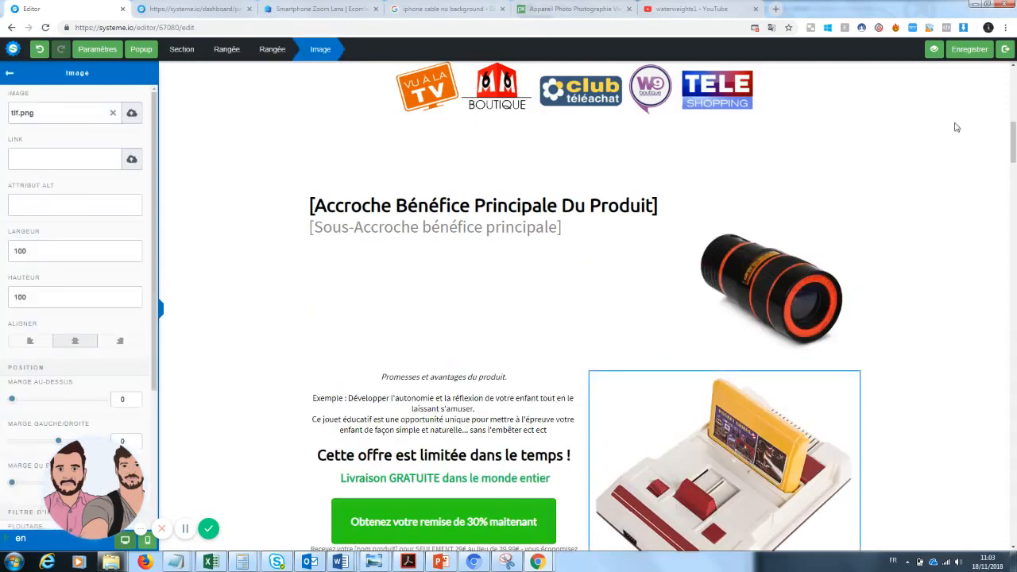
Step: Swap the console picture for the black and white clip-on lens photo from the uploaded images
left_click(132, 114)
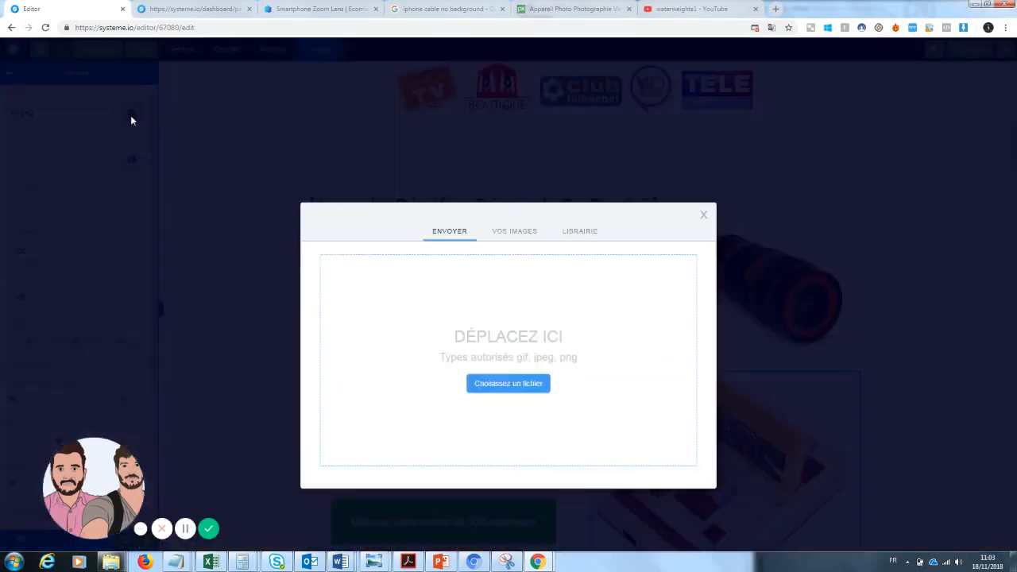
left_click(521, 236)
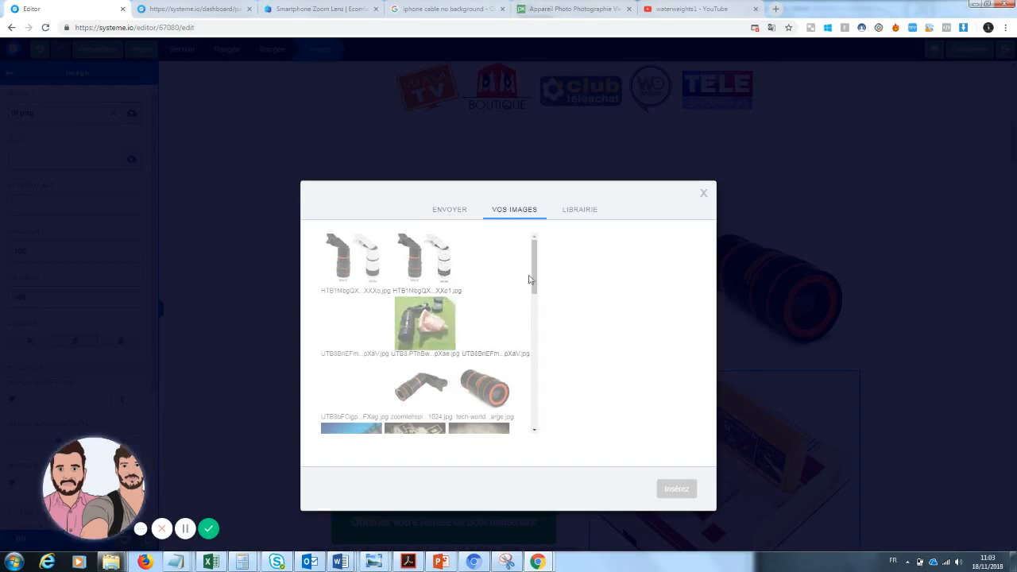
left_click_drag(529, 279, 548, 268)
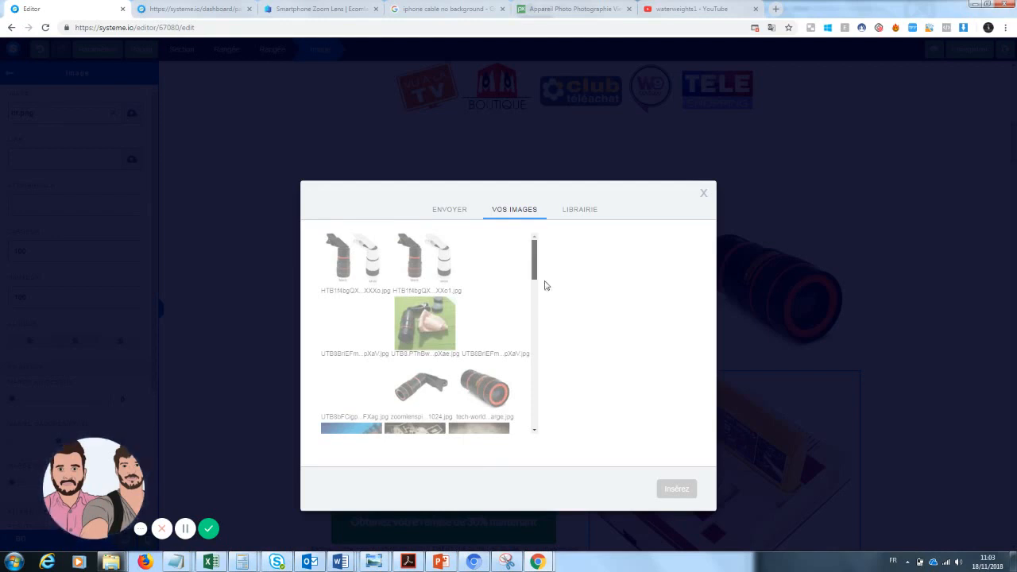
scroll(543, 294, "down", 3)
left_click_drag(543, 326, 548, 265)
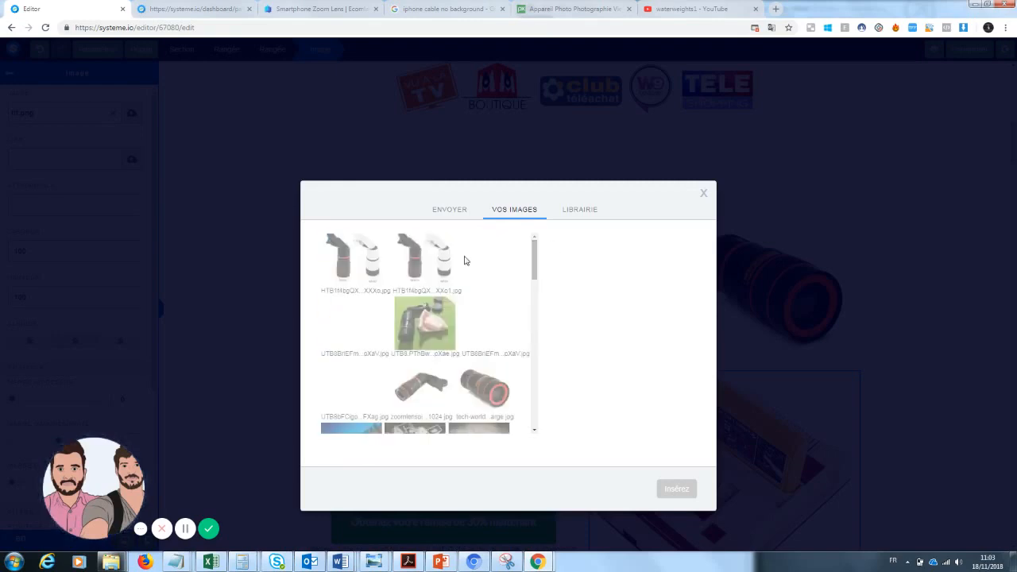
left_click(342, 258)
left_click(347, 325)
left_click(355, 284)
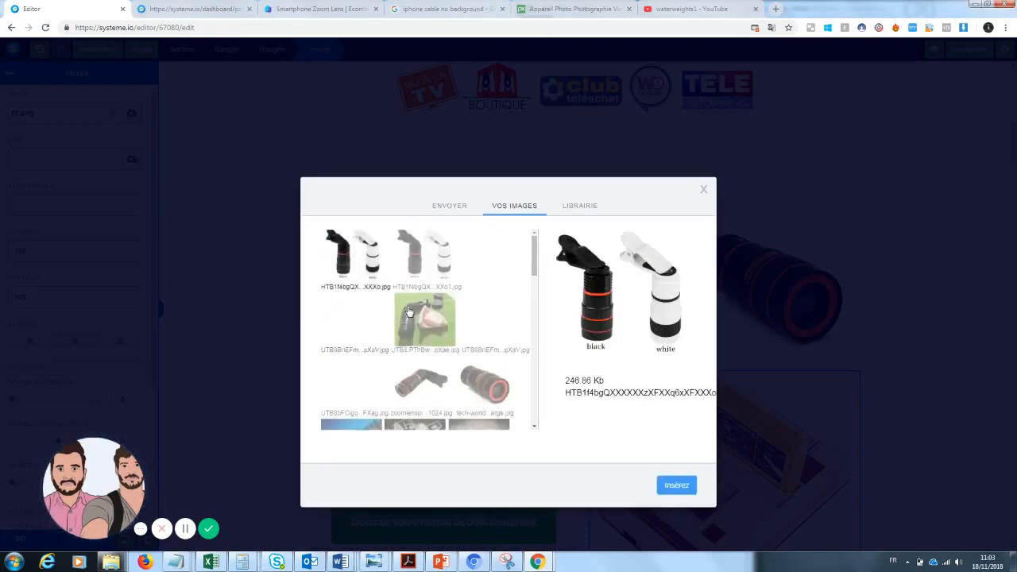
left_click(676, 486)
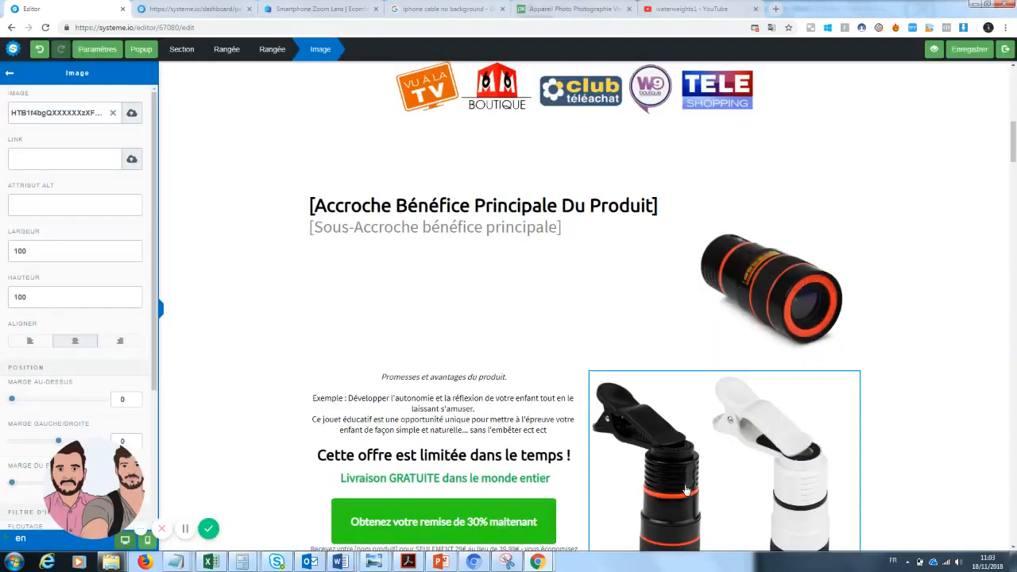
left_click(920, 322)
scroll(920, 322, "down", 2)
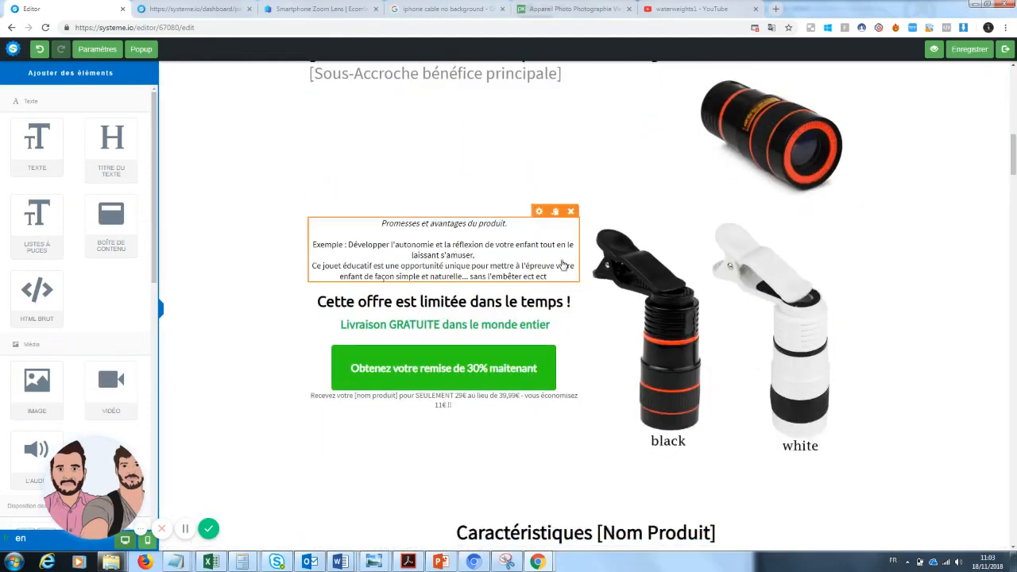
scroll(531, 306, "up", 3)
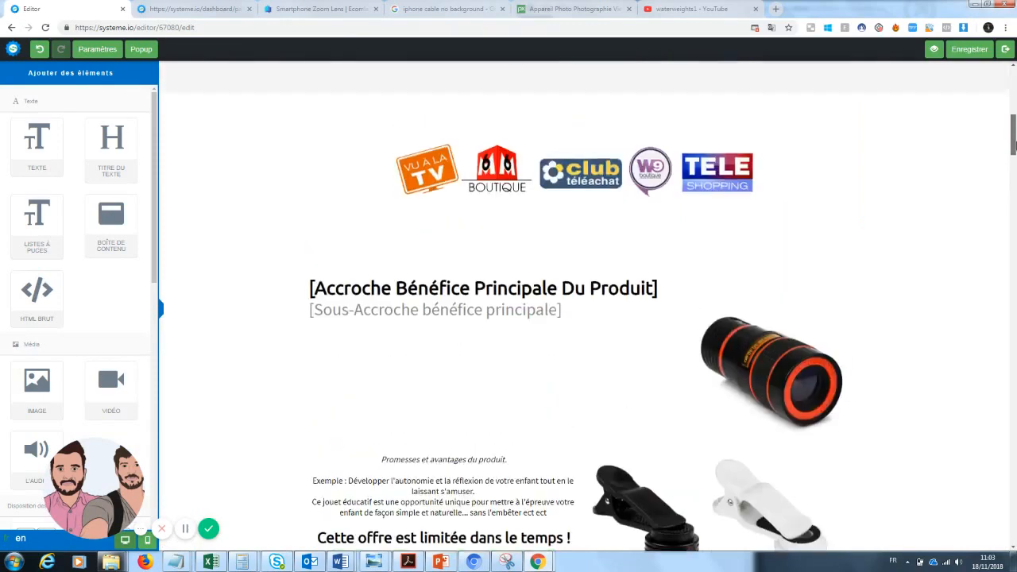
Step: Select all of the placeholder headline text
left_click(523, 290)
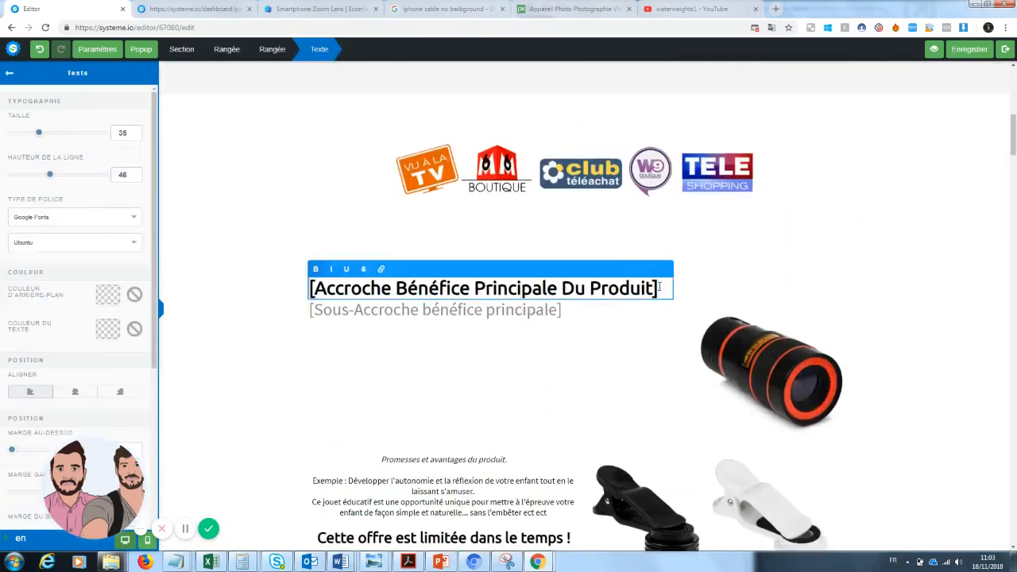
left_click_drag(653, 290, 300, 288)
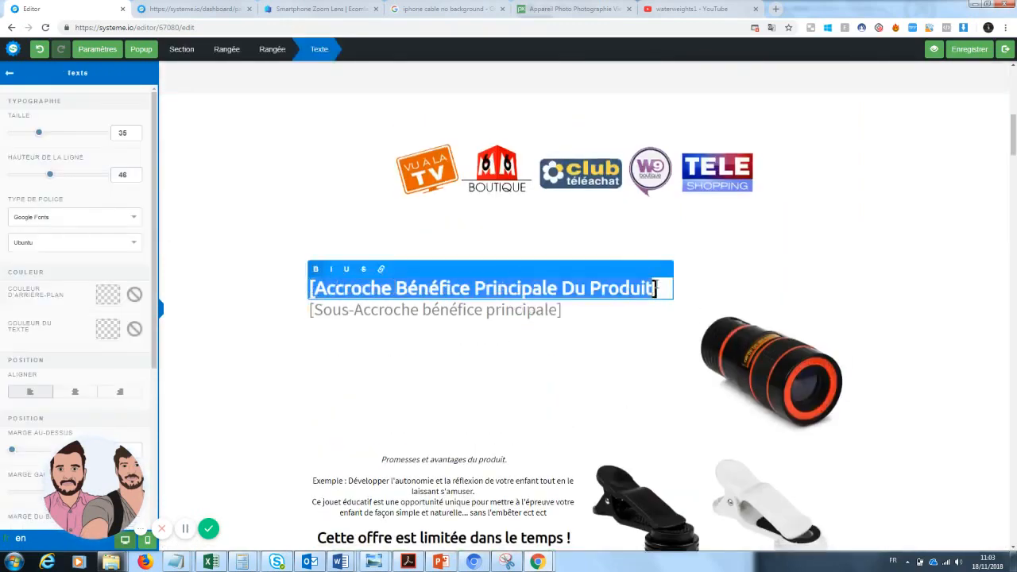
left_click_drag(656, 288, 288, 291)
mouse_move(1014, 135)
left_mouse_down()
mouse_move(1014, 84)
mouse_move(1013, 155)
left_mouse_up()
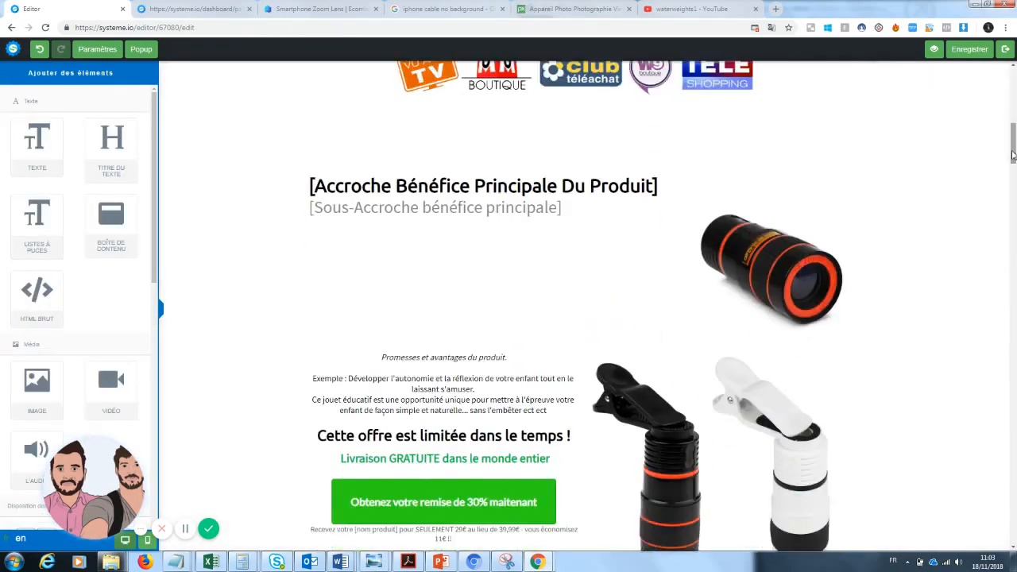
Step: Type the headline 'Prendre des photos sans dépenser une fortune' over the placeholder
double_click(571, 186)
type("P")
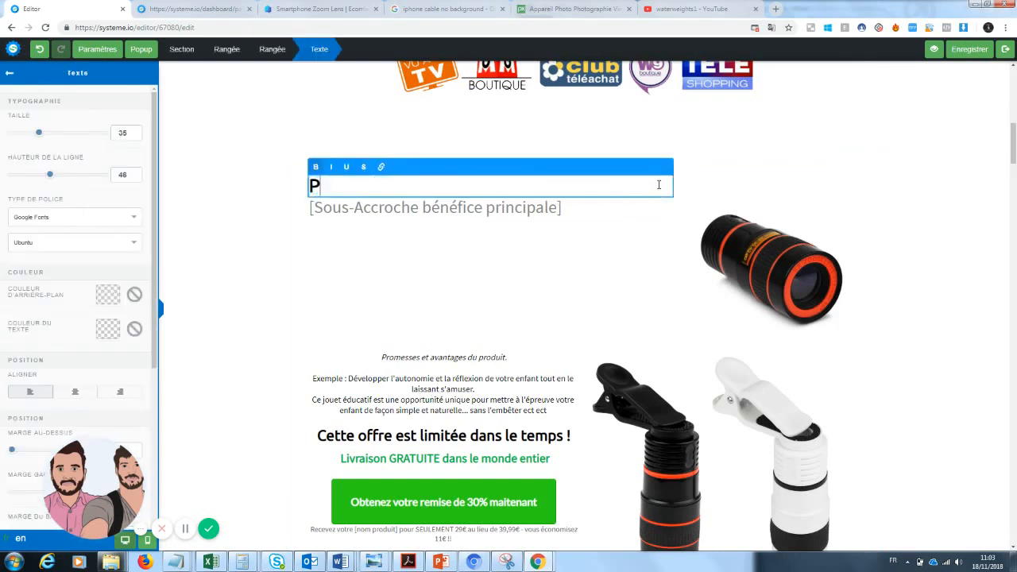
type("rendre des pho")
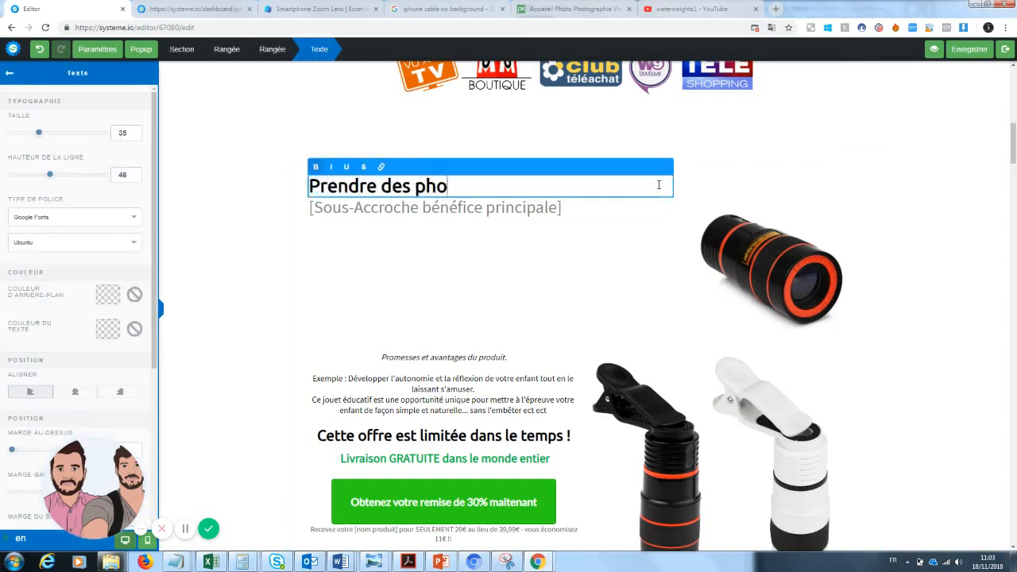
type("tos sans au")
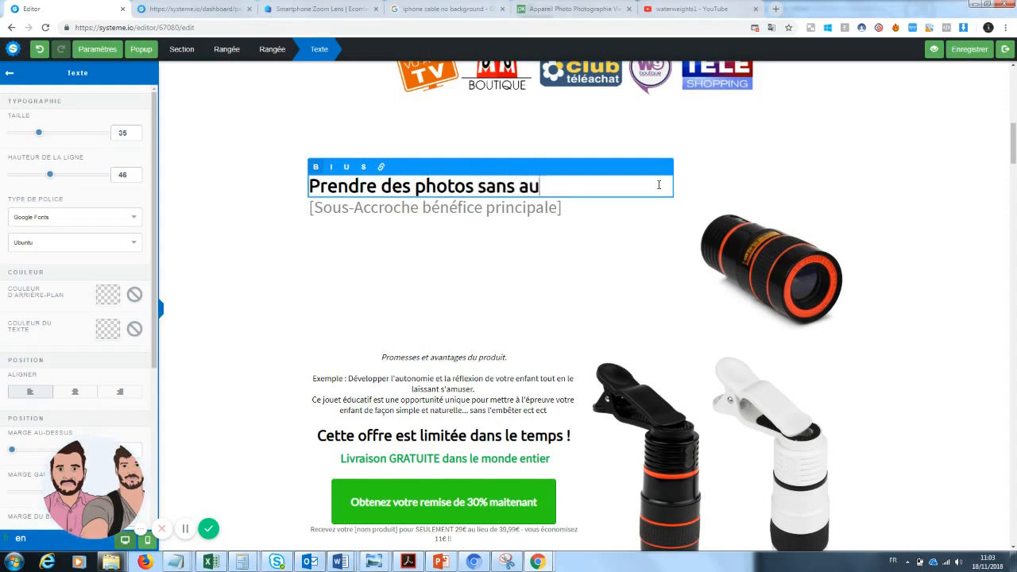
type("cun mat")
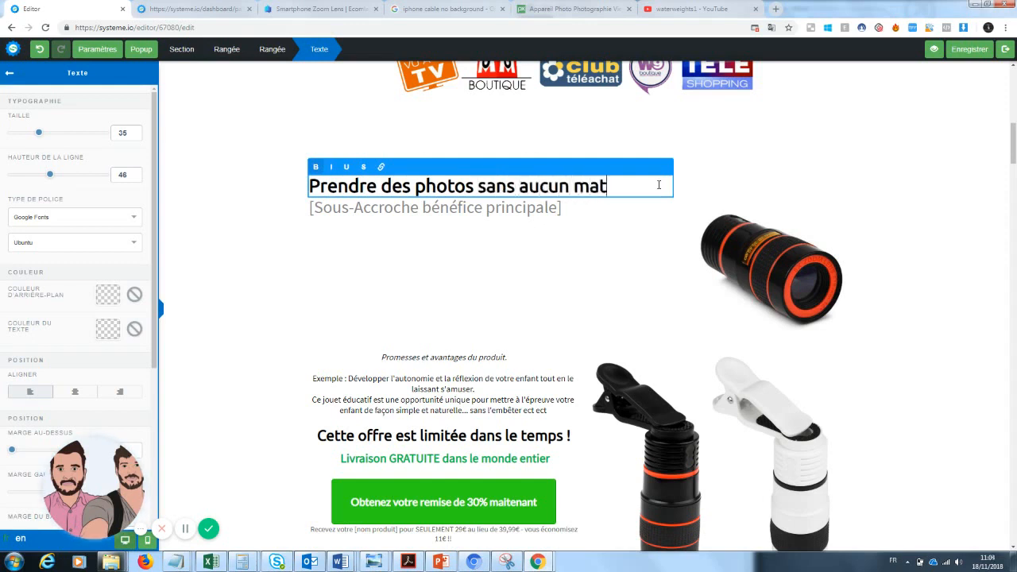
key("BackSpace")
key("BackSpace")
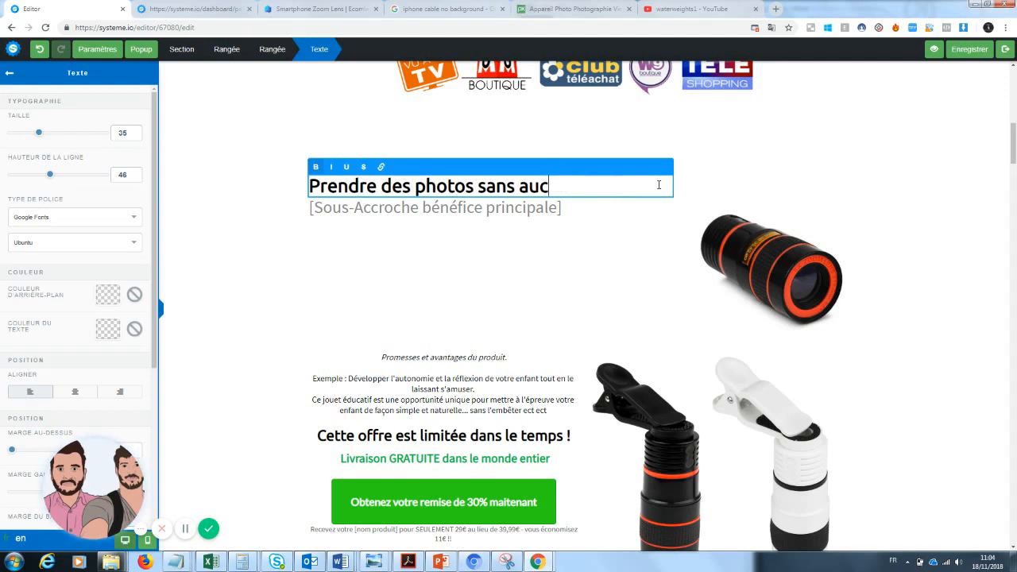
key("BackSpace")
key("BackSpace")
key("BackSpace")
type("dépenser u")
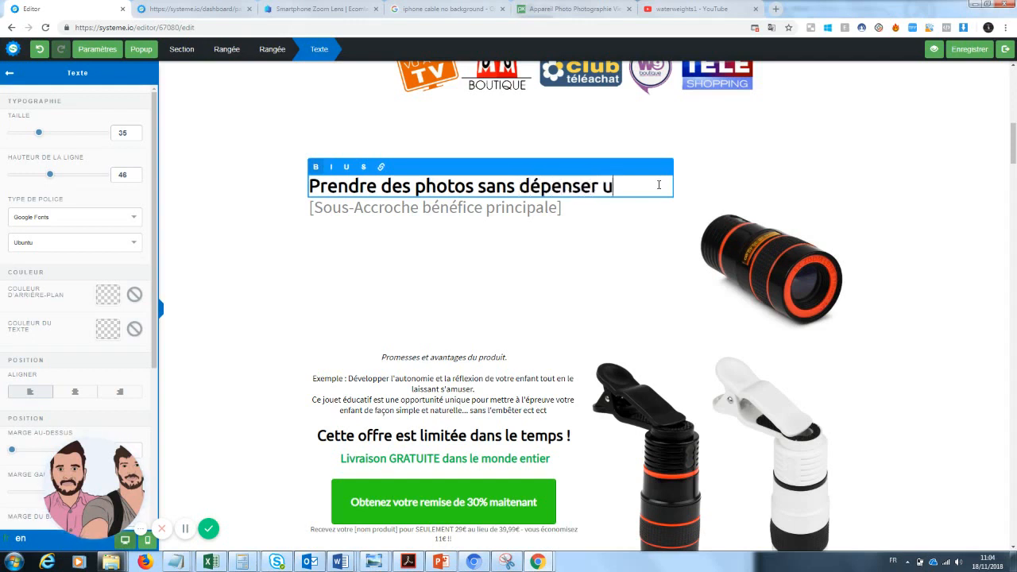
type("ne forttune")
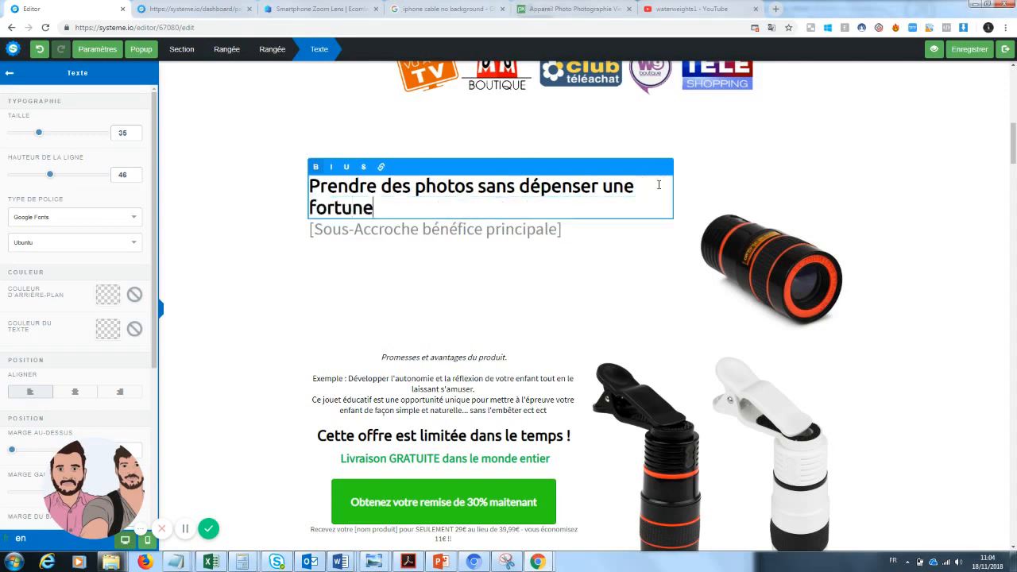
left_click(641, 250)
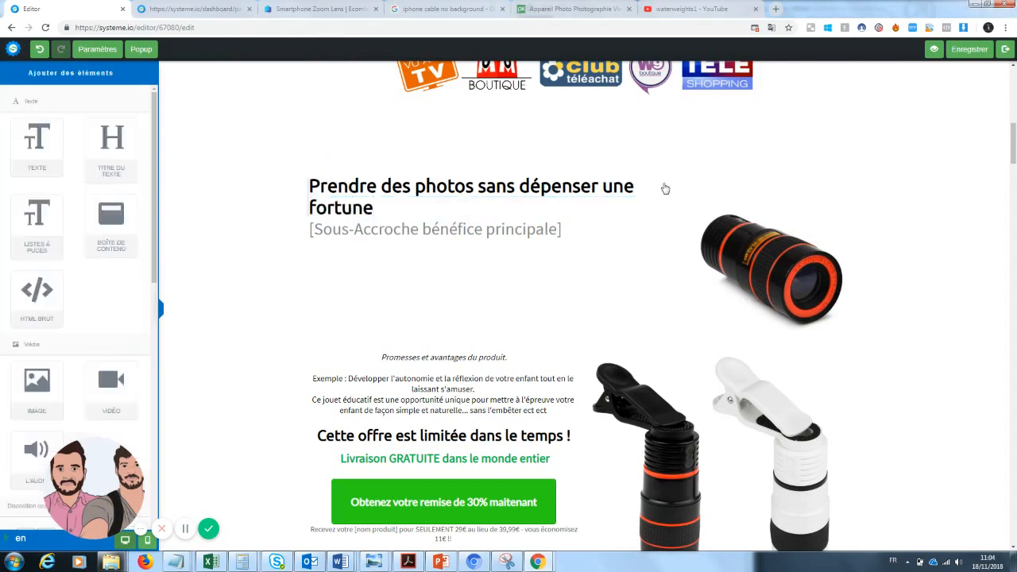
Step: Underline the word 'fortune' in the headline
left_click(602, 214)
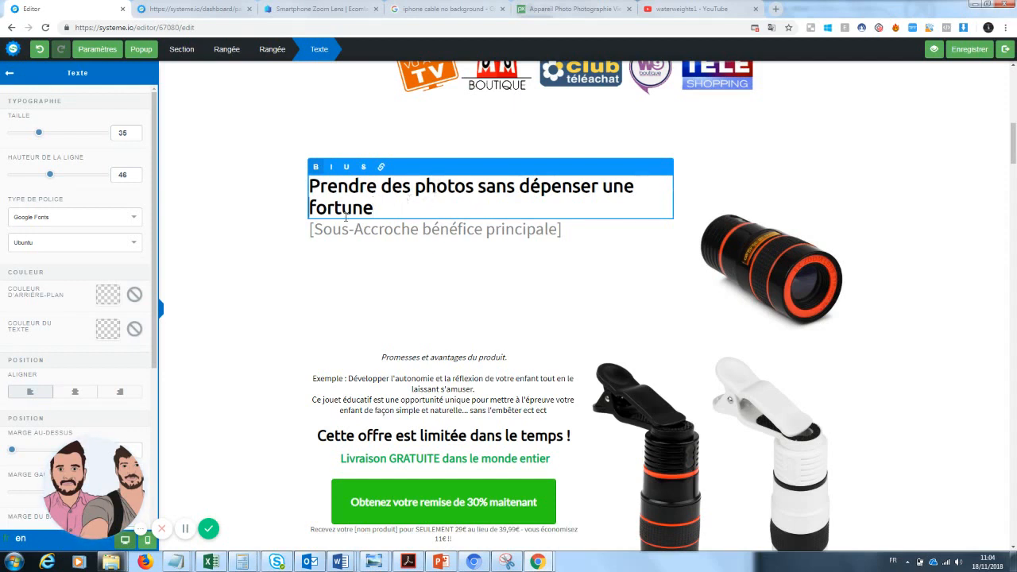
left_click_drag(374, 208, 307, 208)
left_click(347, 168)
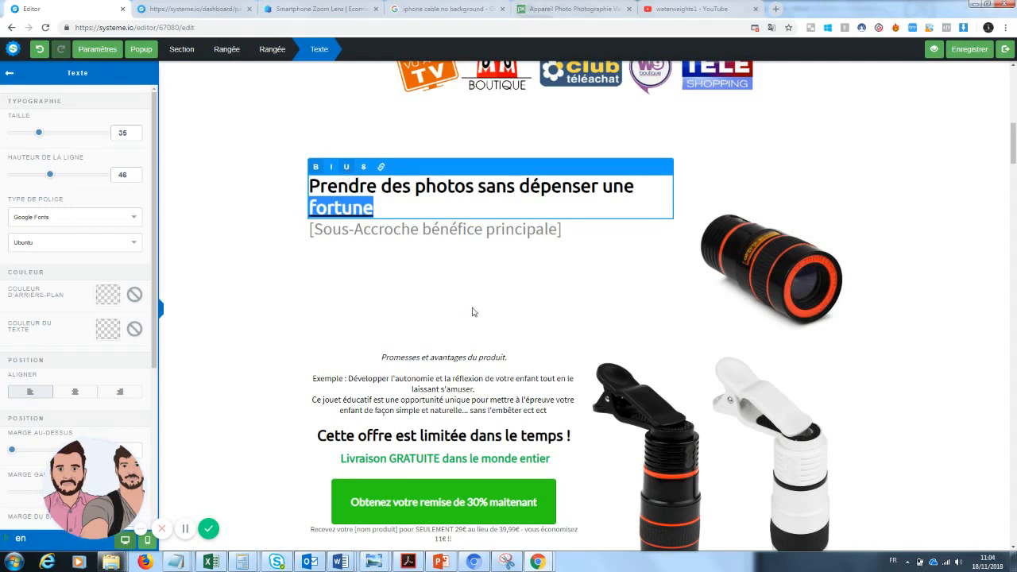
left_click(473, 311)
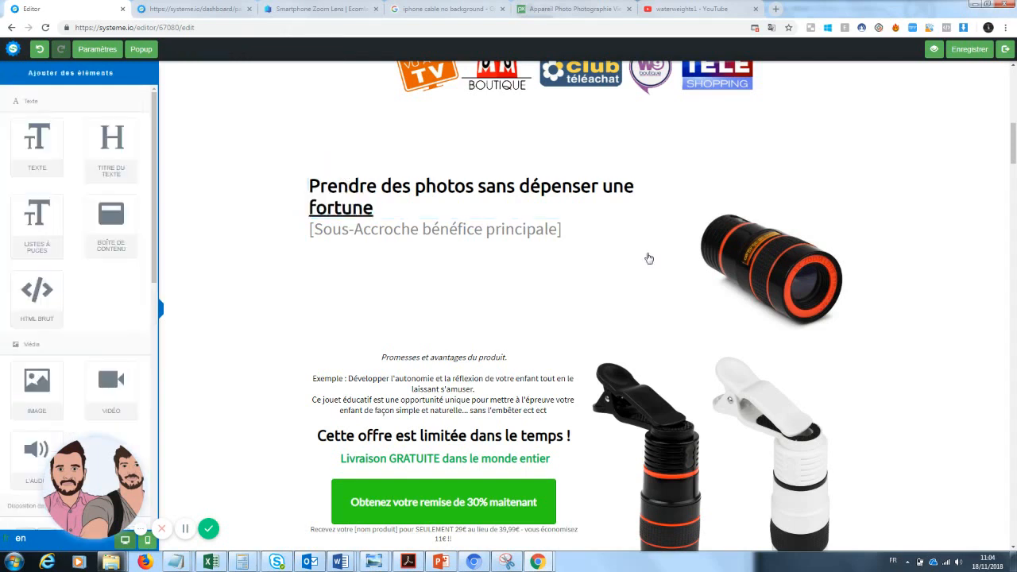
left_click(569, 231)
Step: Replace the bracketed sub-headline with 'Enfin des photos qualité pro à prix accessible'
left_click_drag(570, 231, 267, 238)
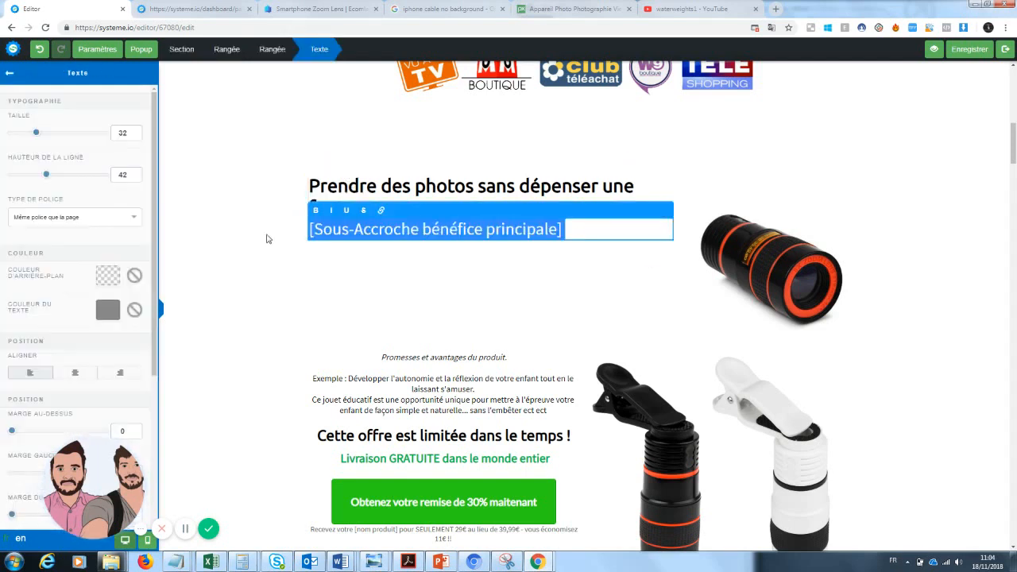
type("Enfin de")
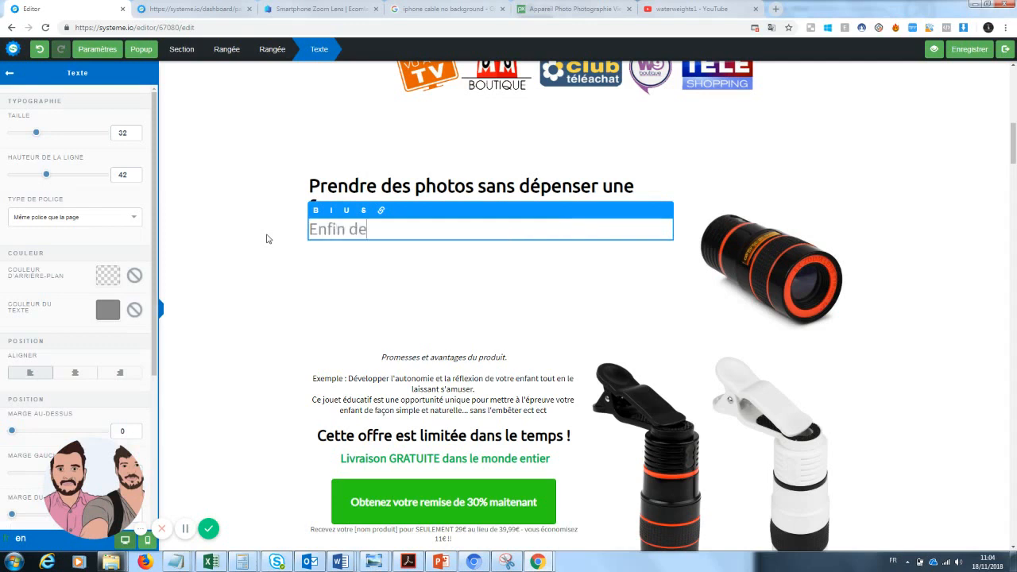
type("s photos")
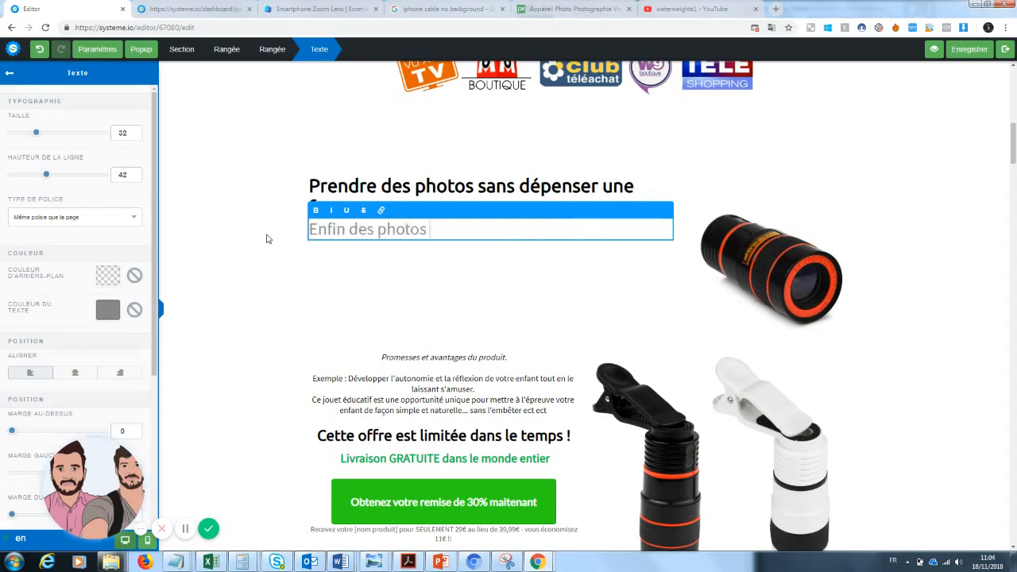
type(" qualité pr")
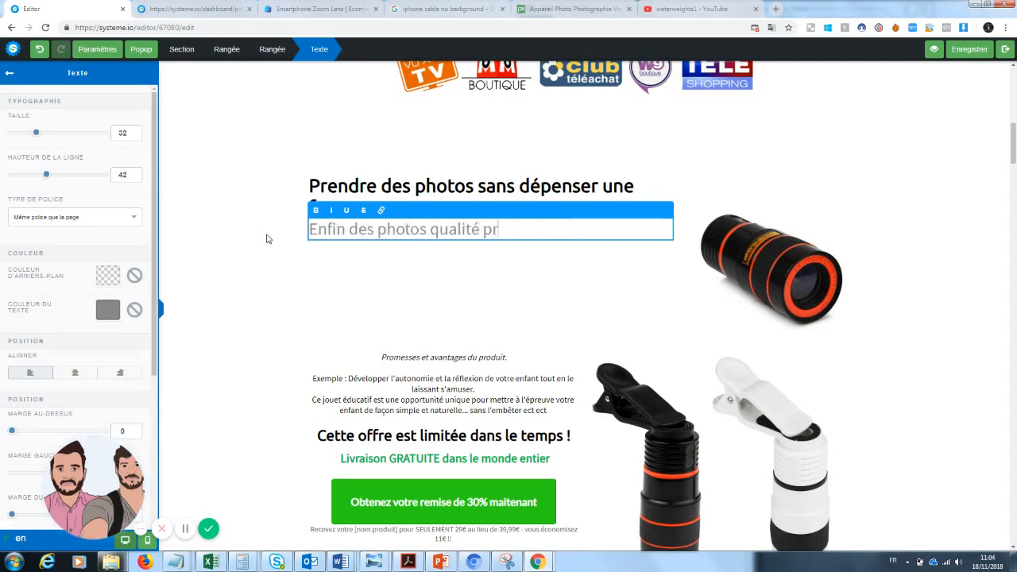
type("o à prix a")
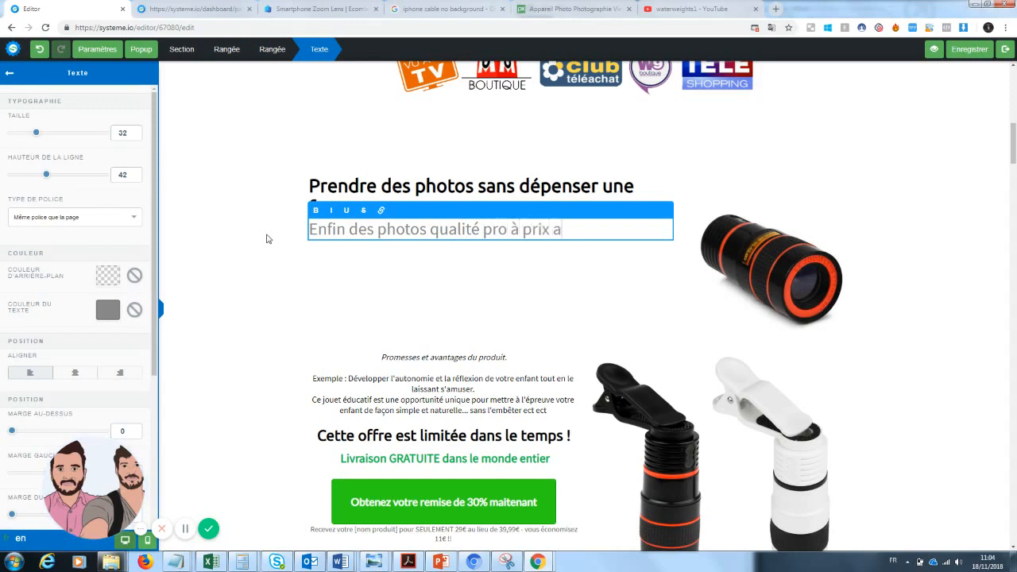
type("ccessible")
left_click(349, 304)
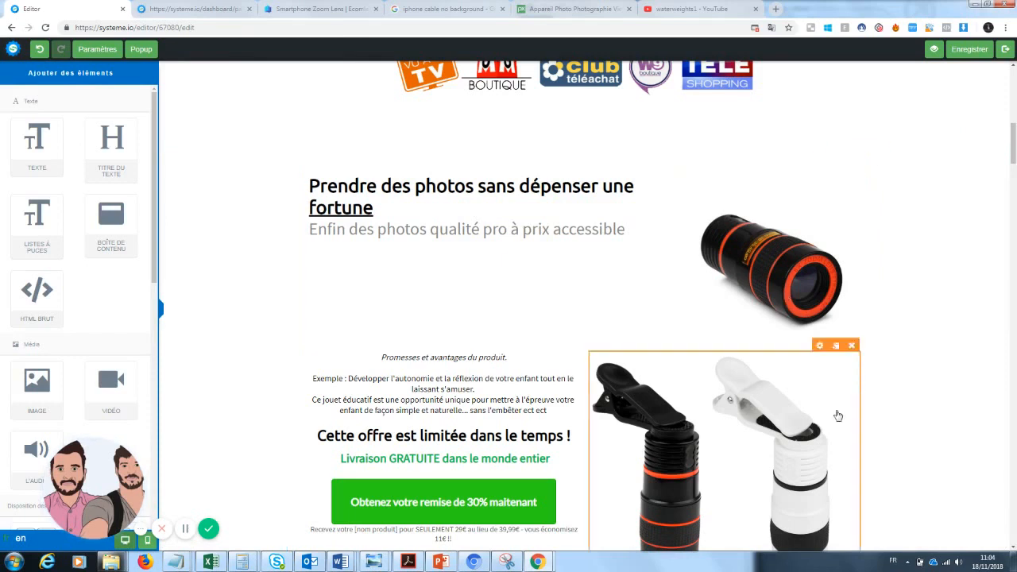
Step: Delete all the text in the product-promise paragraph
mouse_move(1013, 145)
left_mouse_down()
mouse_move(1013, 156)
mouse_move(1013, 147)
left_mouse_up()
left_click(478, 292)
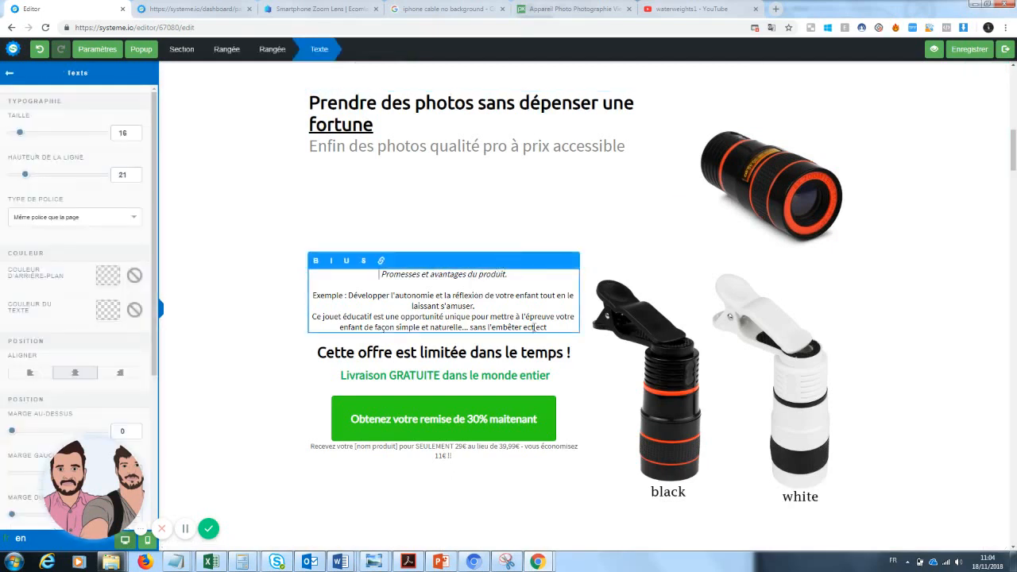
left_click_drag(573, 332, 334, 273)
key("BackSpace")
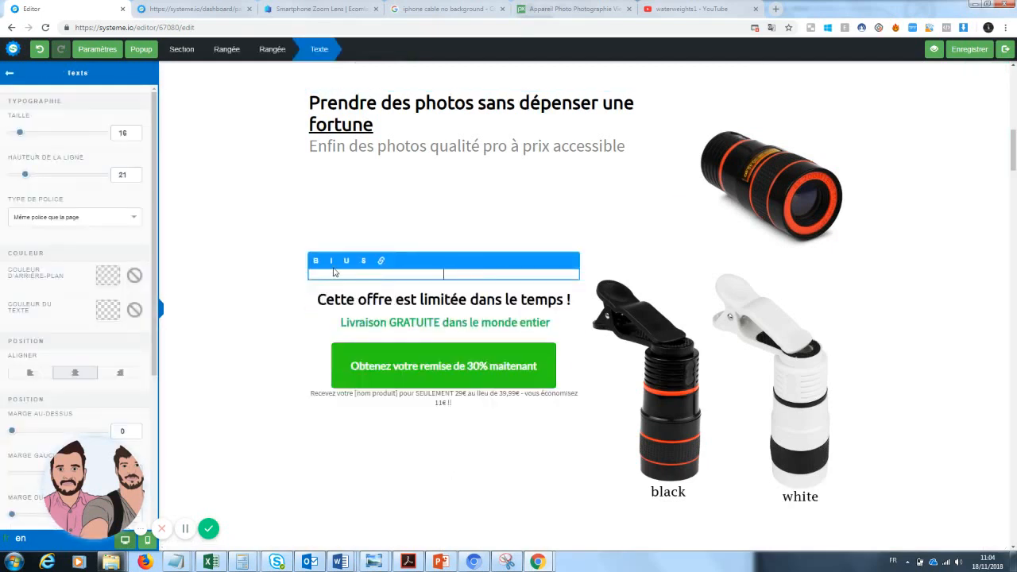
Step: Remove the black and white lens photo and confirm the deletion
left_click(743, 355)
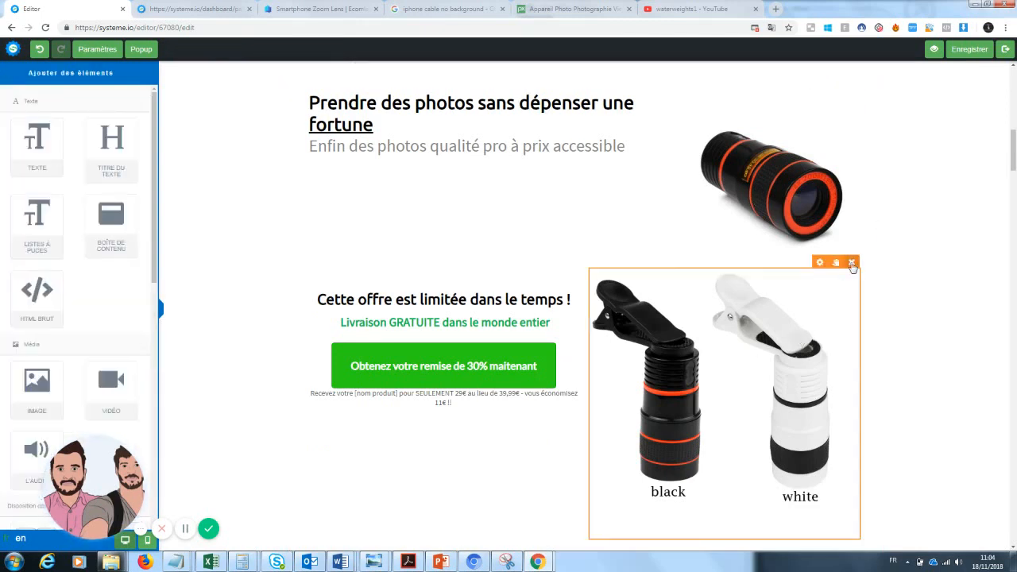
left_click(852, 263)
left_click(554, 87)
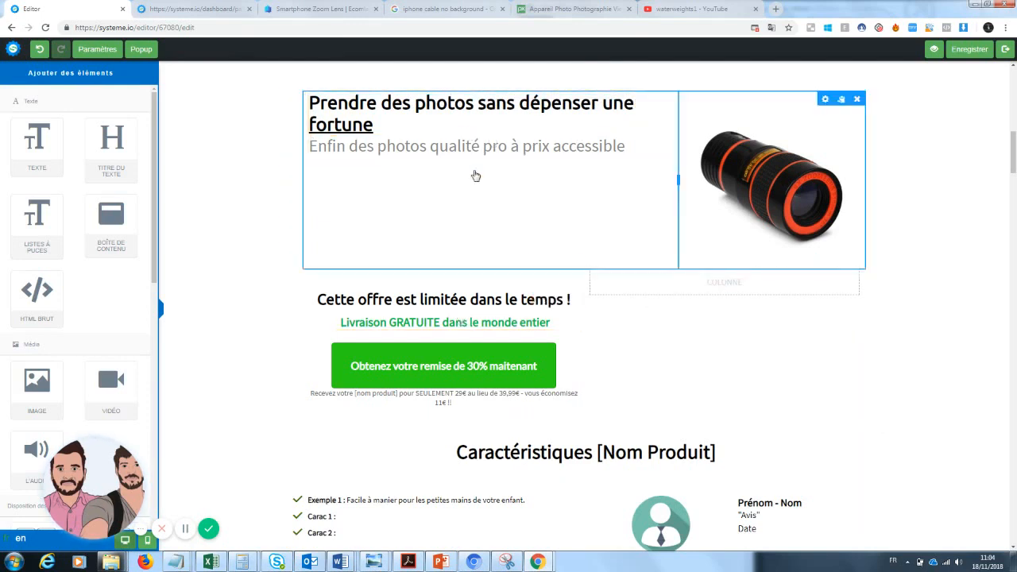
Step: Add a text block below the headline and clear its Lorem ipsum placeholder
left_click_drag(37, 147, 448, 221)
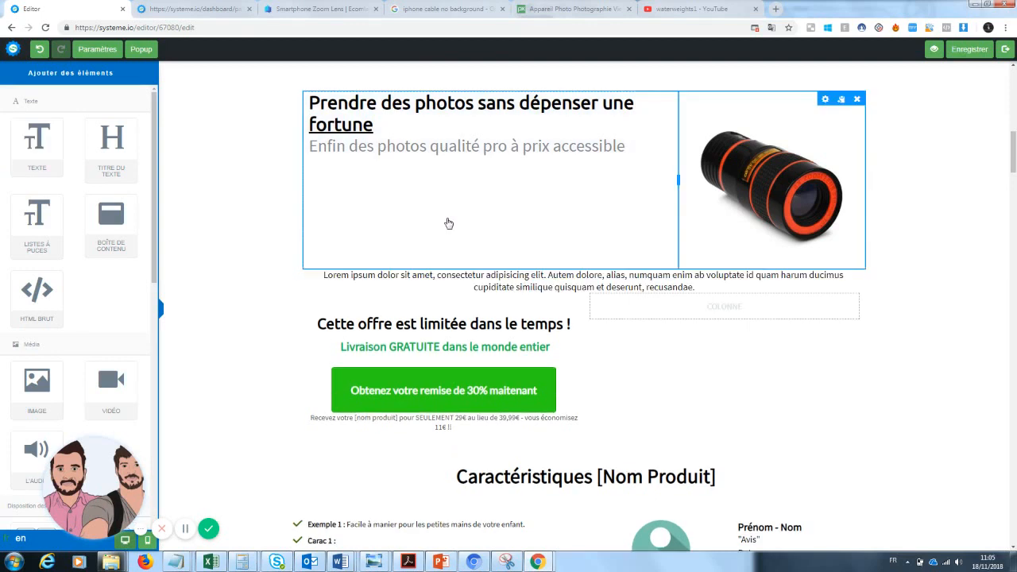
left_click(710, 290)
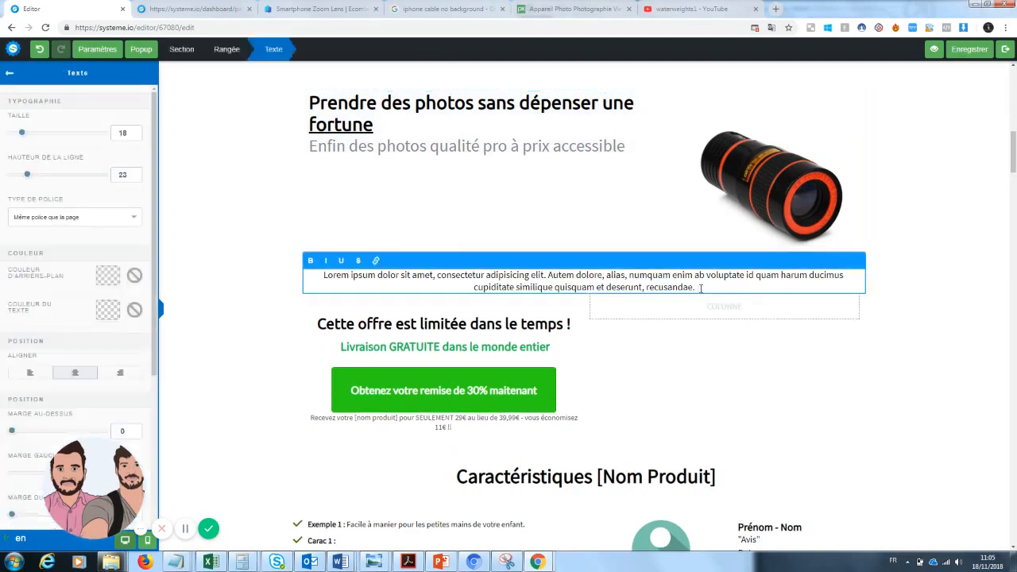
left_click_drag(700, 288, 311, 274)
key("BackSpace")
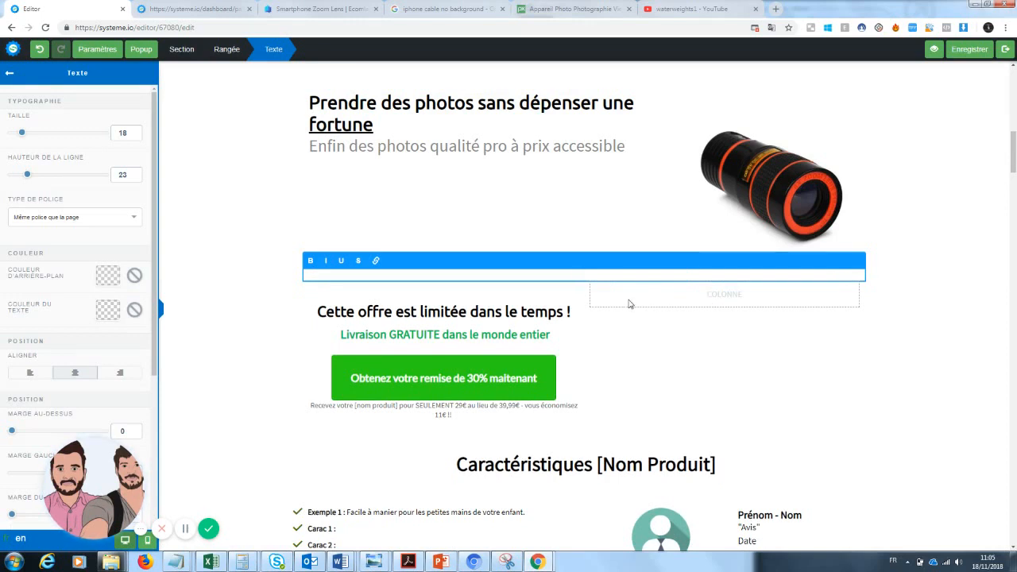
left_click(1015, 171)
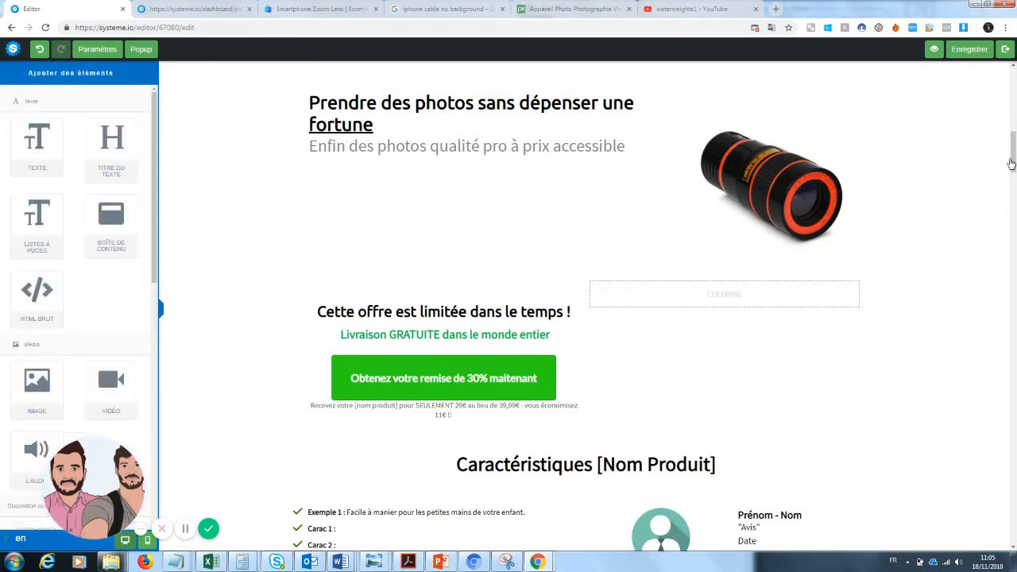
Step: Write the tagline 'Le produit que les fans de photographie attendaient est enfin arrivé...'
left_click(626, 278)
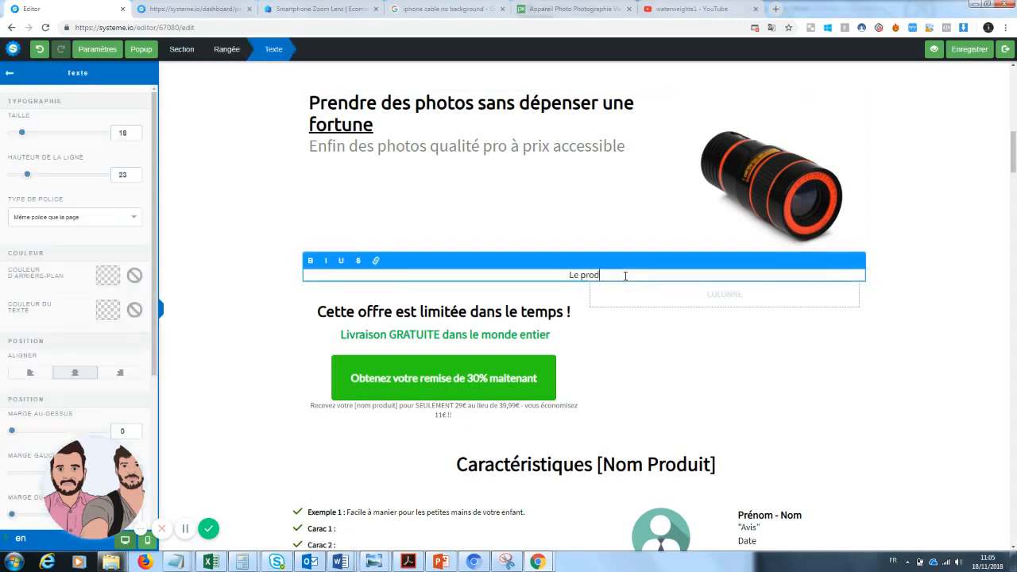
type("Le produit que les fans de photographie")
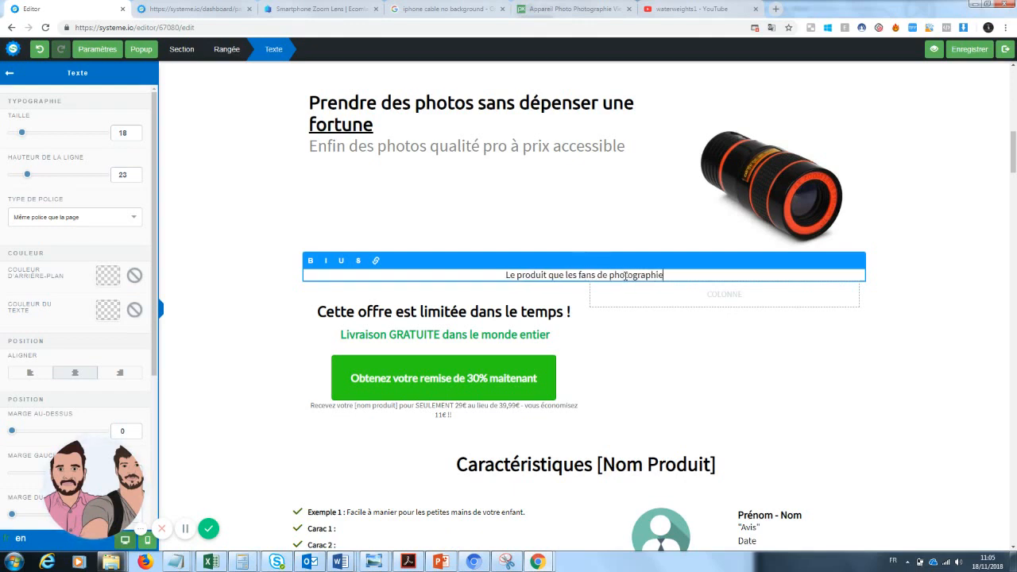
type(" attenda")
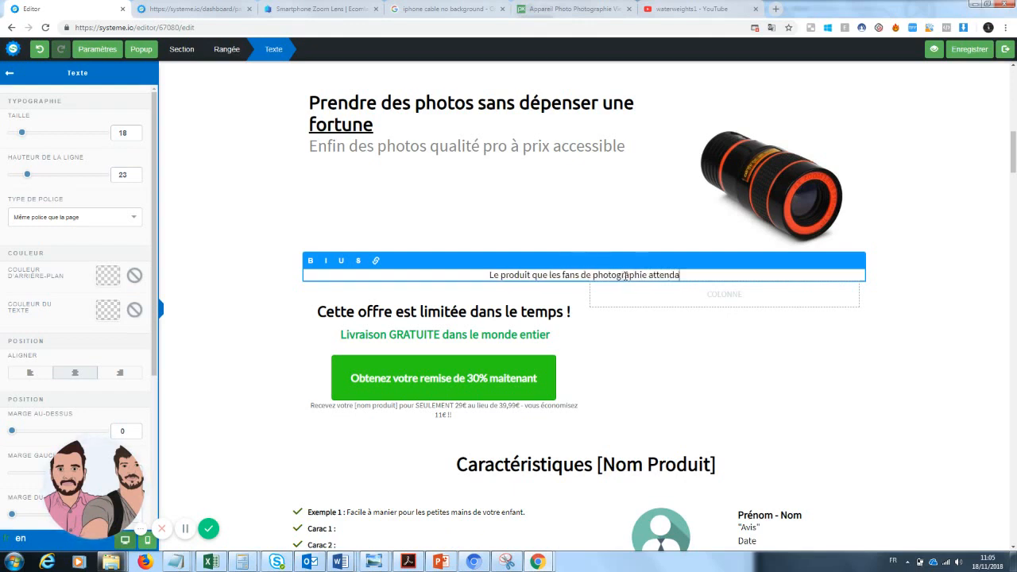
type("ient est enfin a")
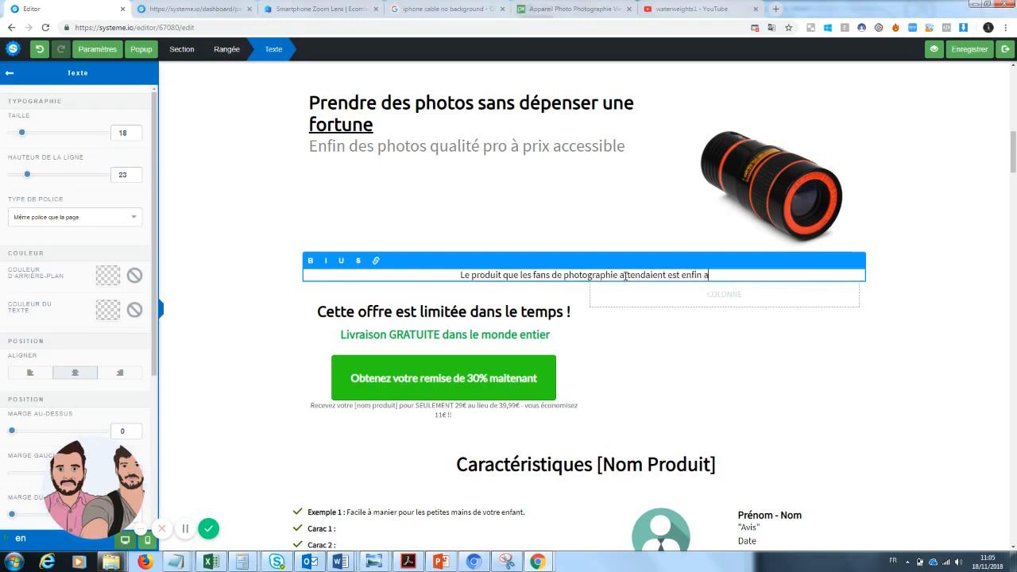
type("rrivé")
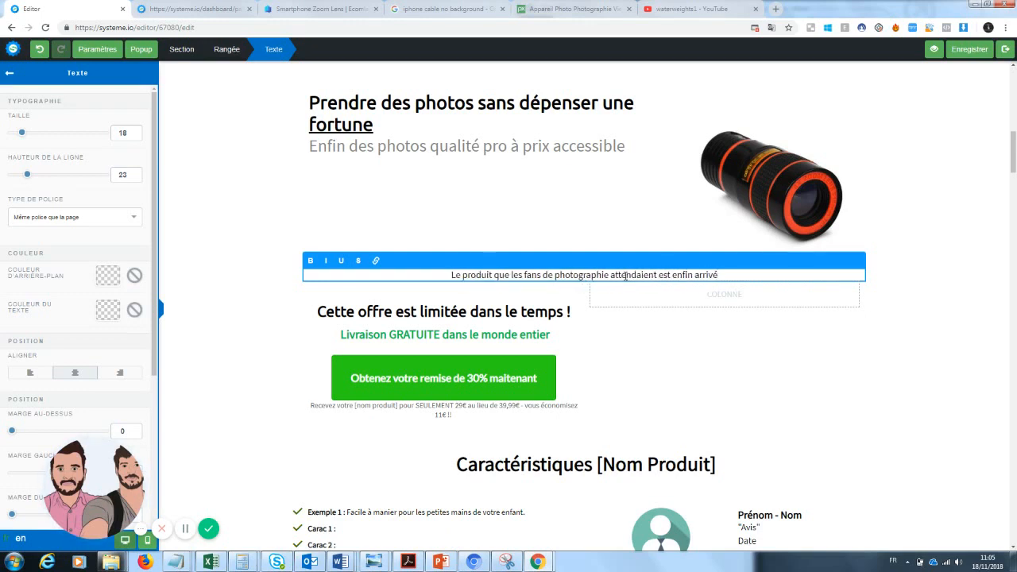
type("...")
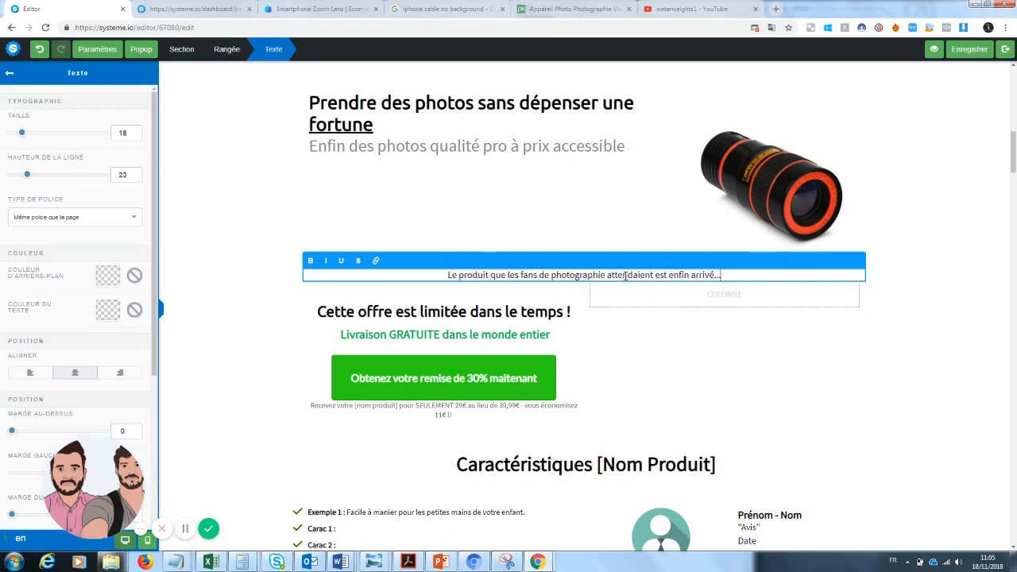
left_click(639, 334)
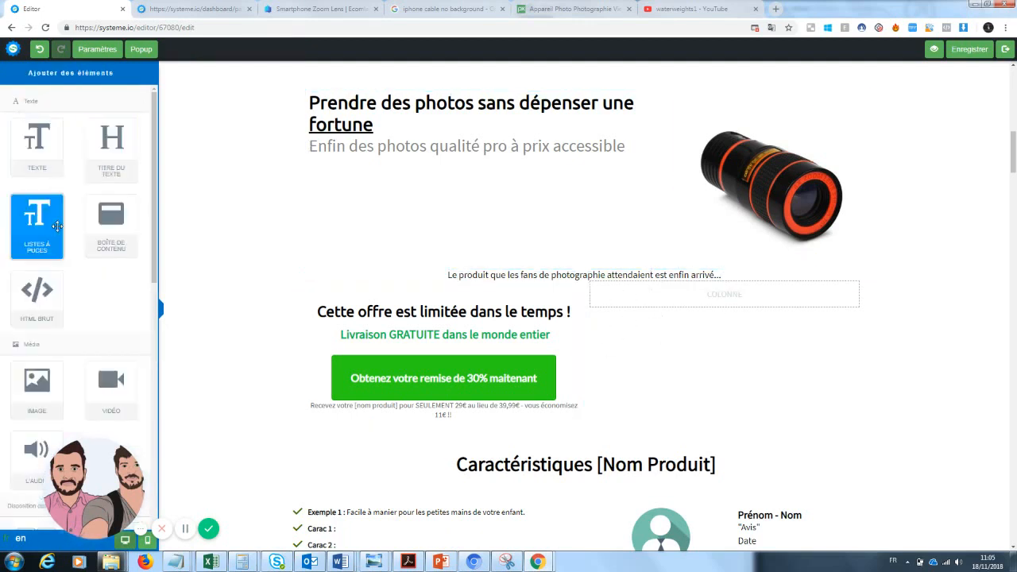
Step: Add two 2/3–1/3 column rows under the tagline
left_click_drag(154, 267, 144, 400)
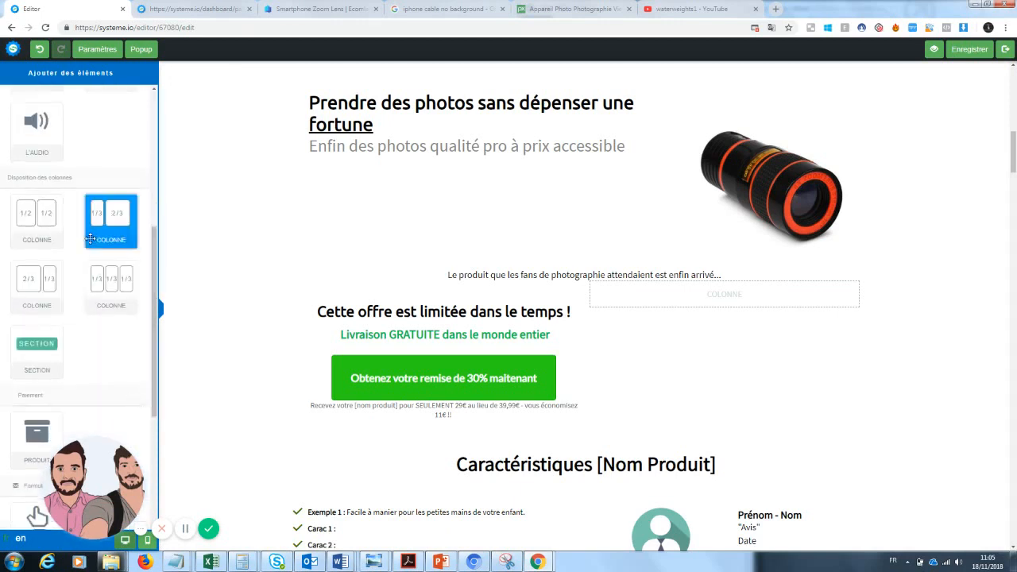
left_click_drag(35, 287, 519, 299)
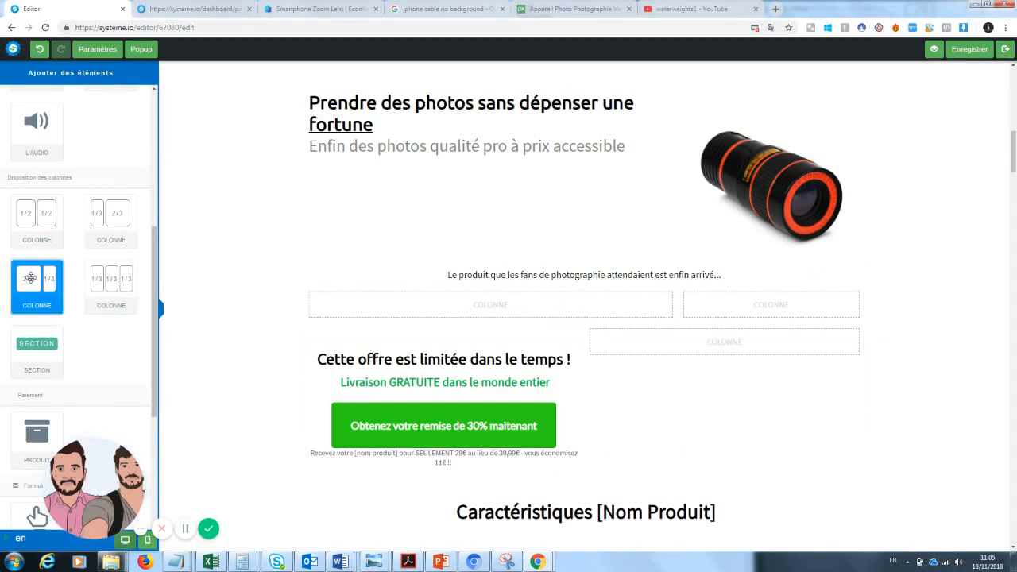
left_click_drag(32, 280, 475, 321)
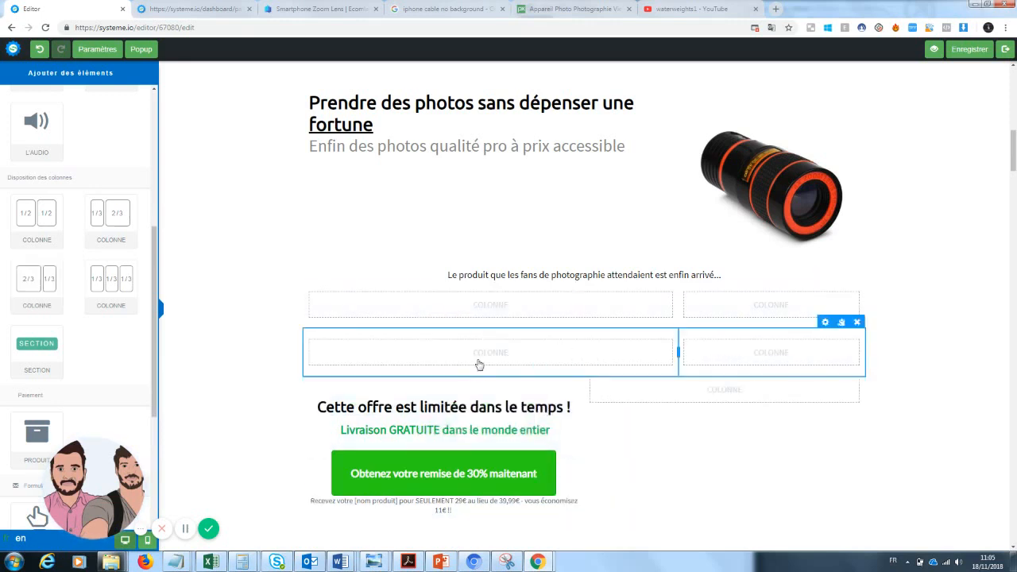
Step: Drop a text element into the left column and delete its Lorem ipsum placeholder
left_click_drag(154, 242, 164, 109)
left_click_drag(35, 136, 451, 358)
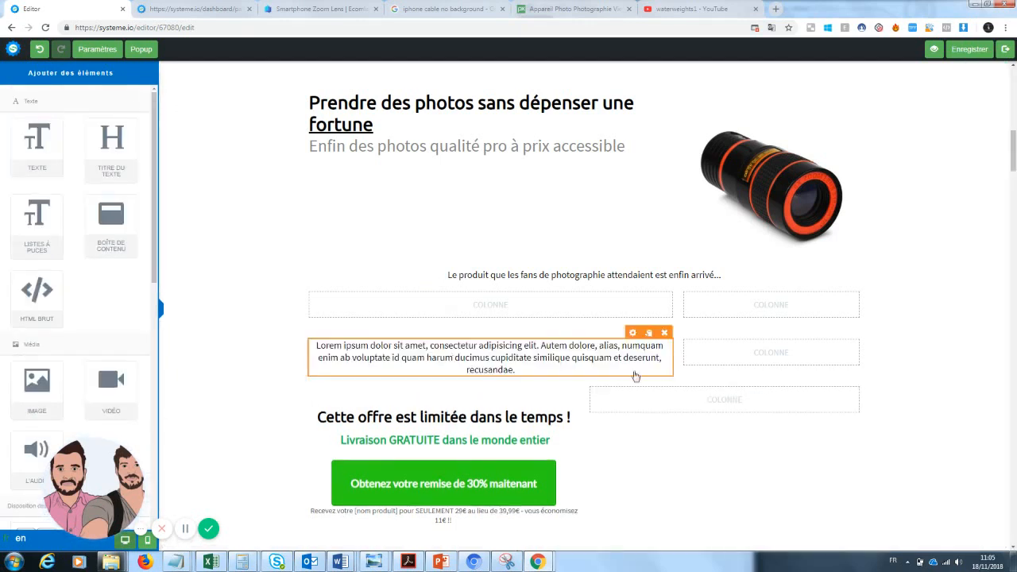
left_click(515, 371)
left_click_drag(515, 371, 312, 349)
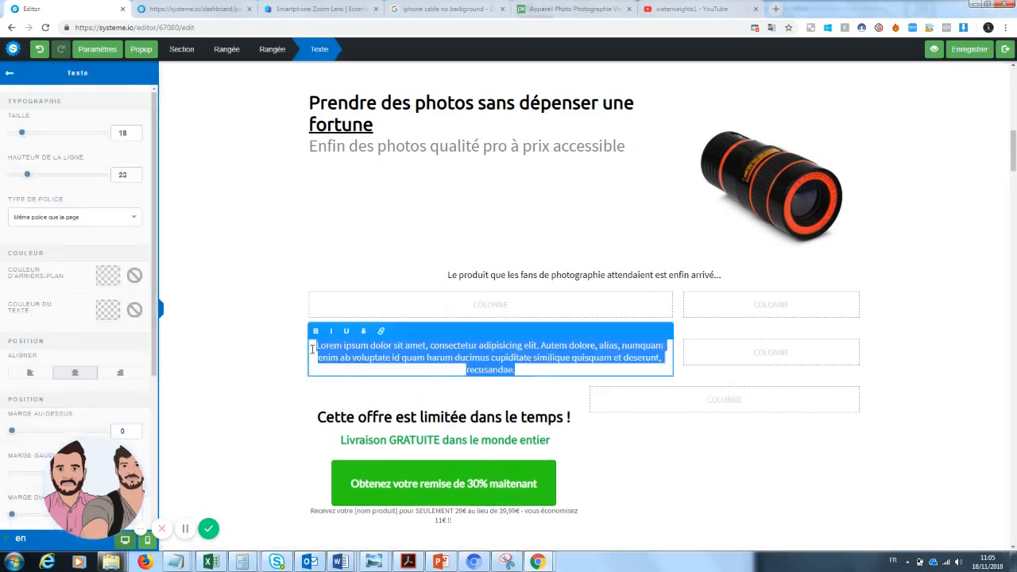
key("BackSpace")
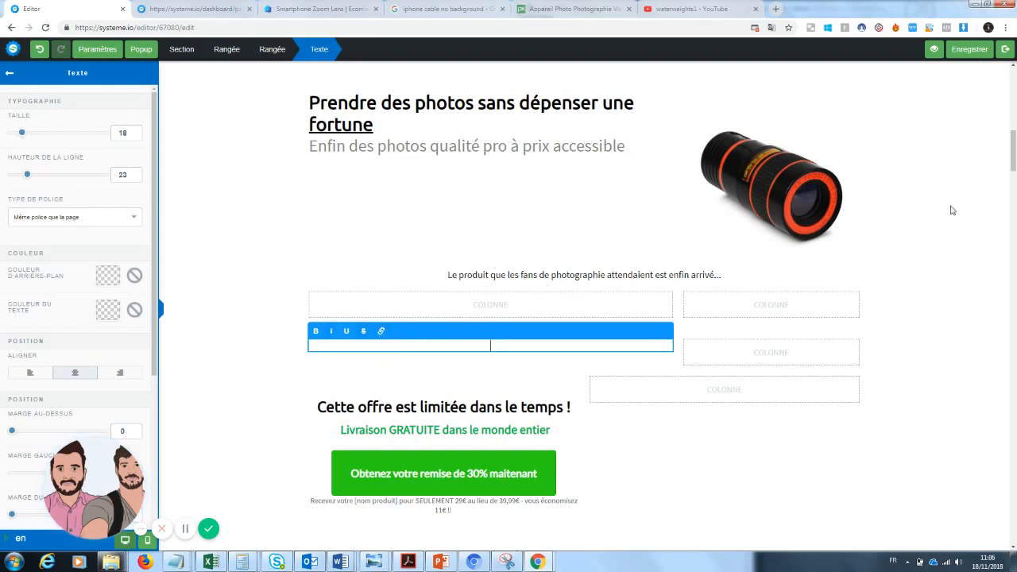
mouse_move(1014, 151)
left_mouse_down()
mouse_move(1016, 68)
mouse_move(1015, 163)
left_mouse_up()
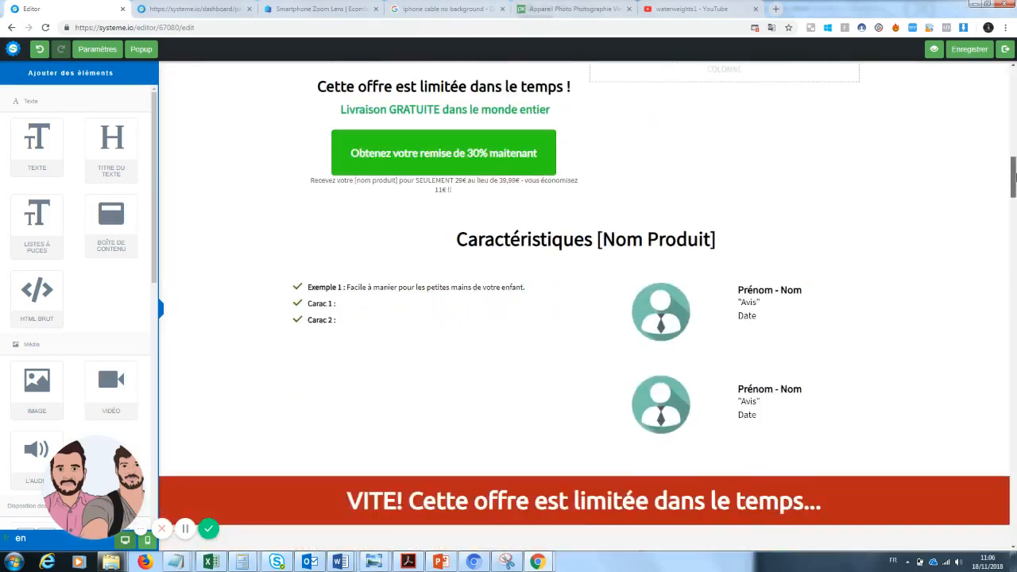
Step: Select text in the Carac 1 and Carac 2 feature bullets, then leave the list
left_click(297, 324)
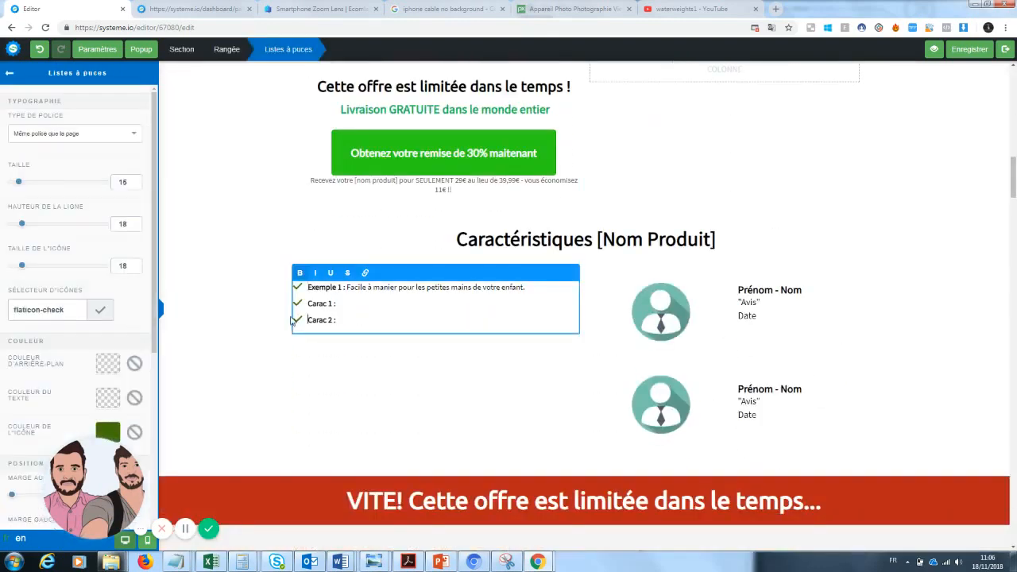
left_click_drag(343, 320, 285, 326)
left_click(305, 318)
left_click(306, 304)
mouse_move(1013, 178)
left_mouse_down()
mouse_move(1013, 311)
mouse_move(1014, 79)
mouse_move(1010, 181)
mouse_move(1014, 150)
mouse_move(1014, 159)
left_mouse_up()
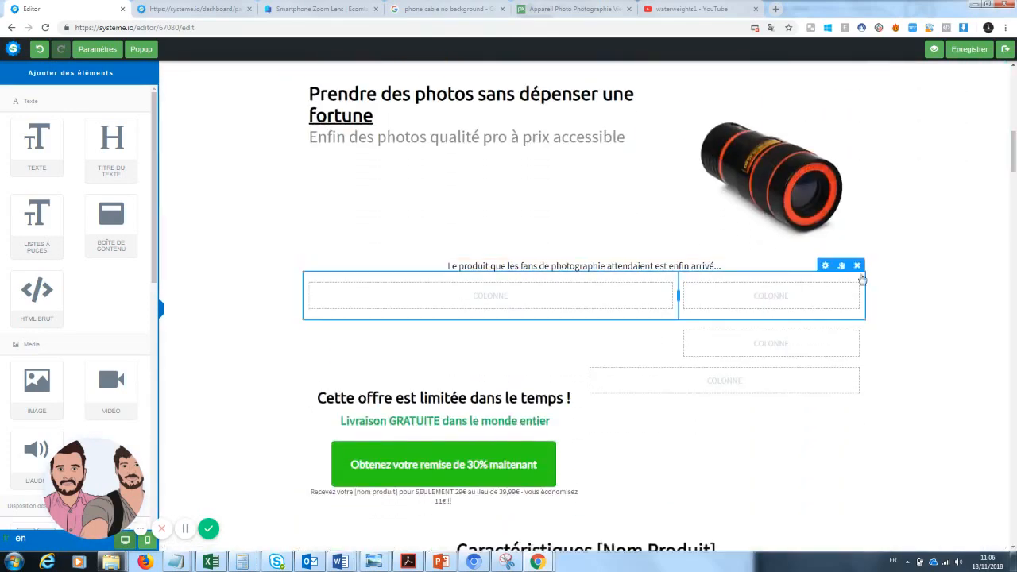
Step: Delete both empty column rows and the limited-offer row, confirming each deletion
left_click(858, 267)
left_click(554, 89)
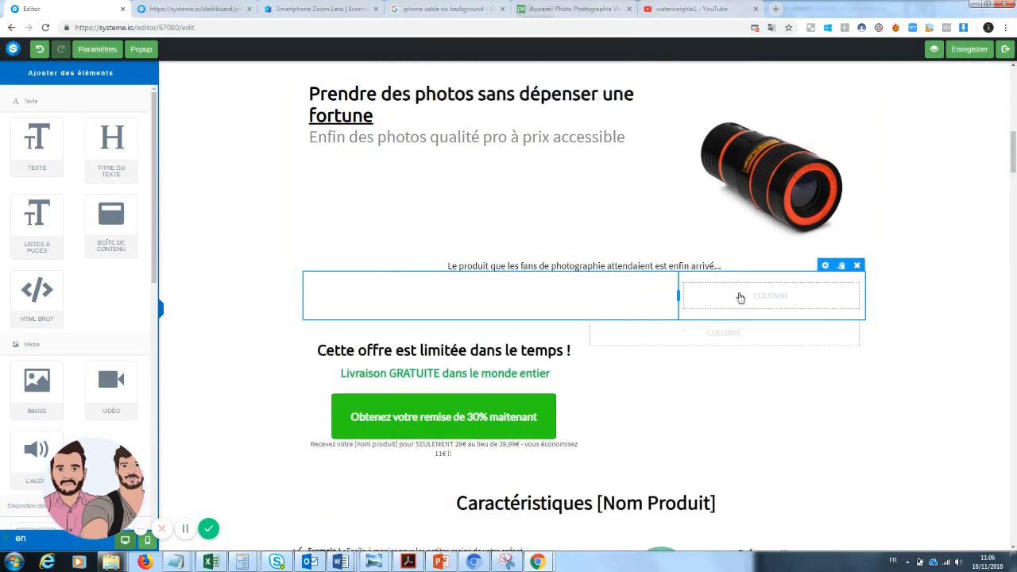
left_click(856, 266)
left_click(554, 89)
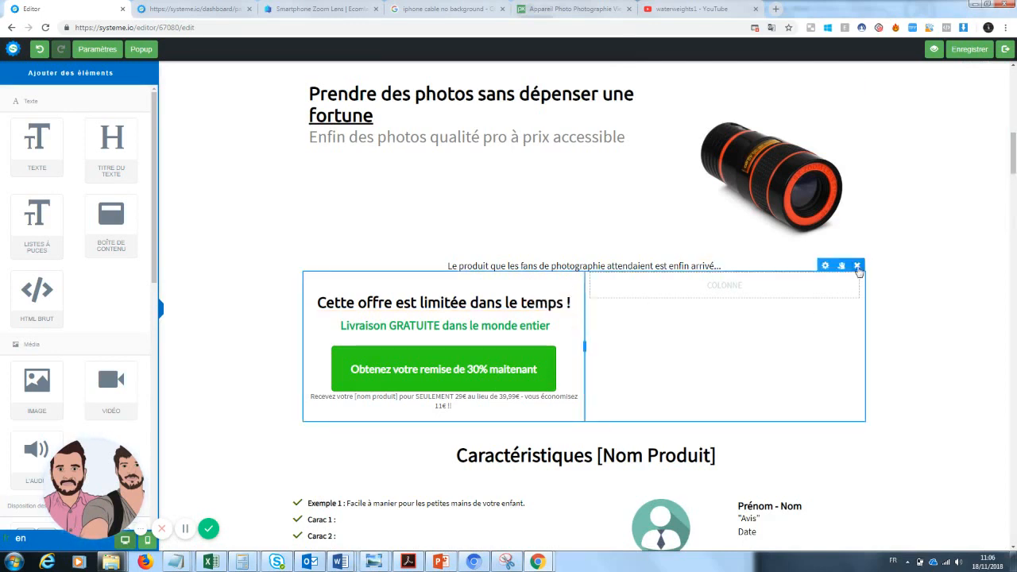
left_click(856, 265)
left_click(550, 89)
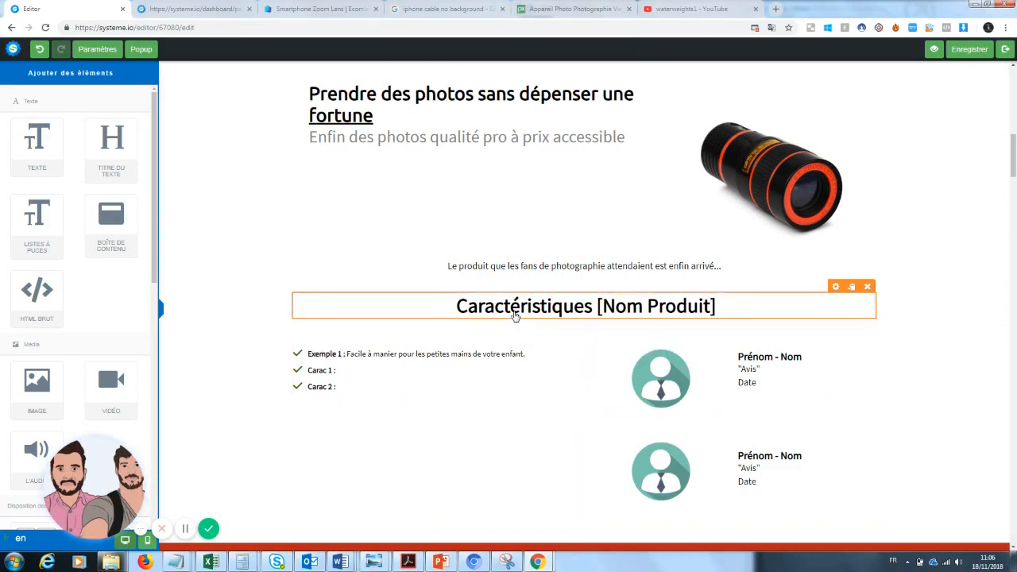
Step: Add a 'Copywritting' text block above the Caractéristiques heading, then switch to the Ecomlad page
left_click_drag(37, 143, 526, 286)
triple_click(569, 313)
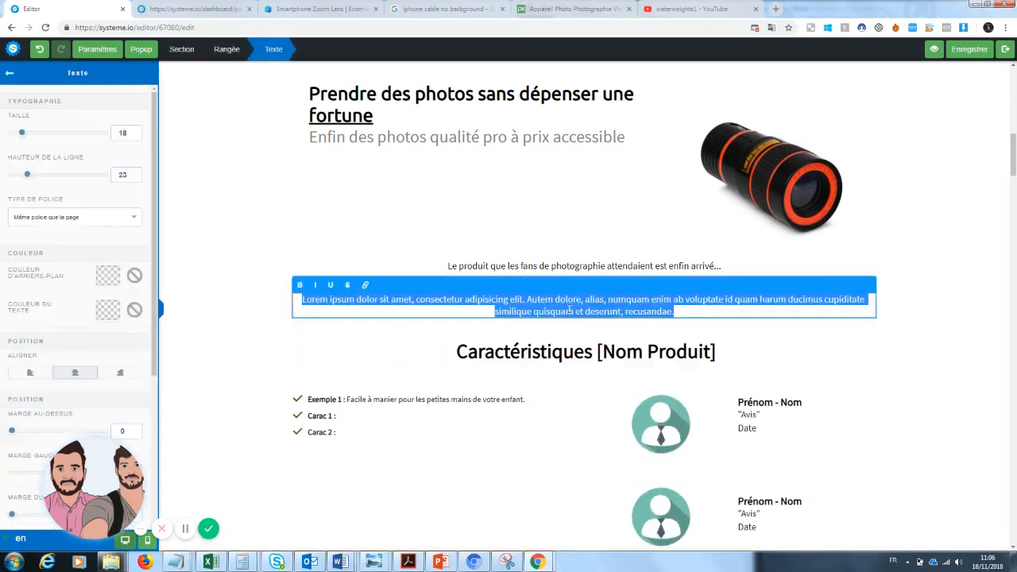
type("Copywritting")
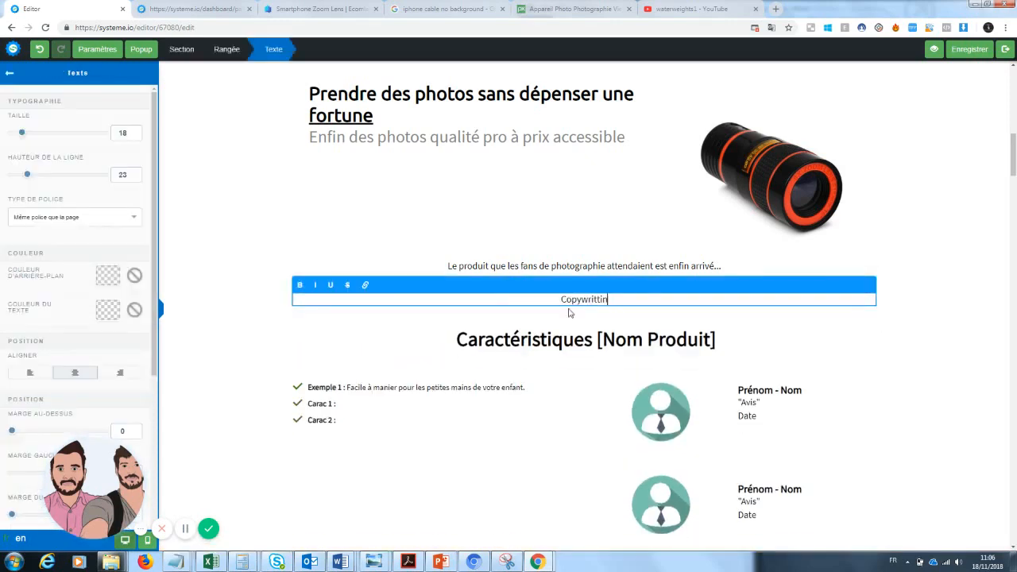
left_click(946, 349)
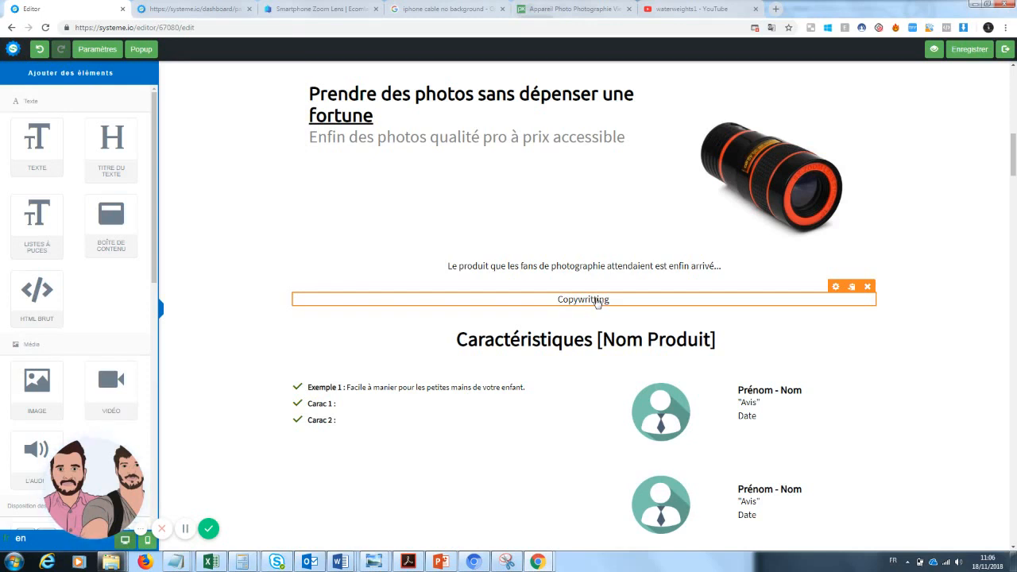
left_click_drag(339, 7, 219, 6)
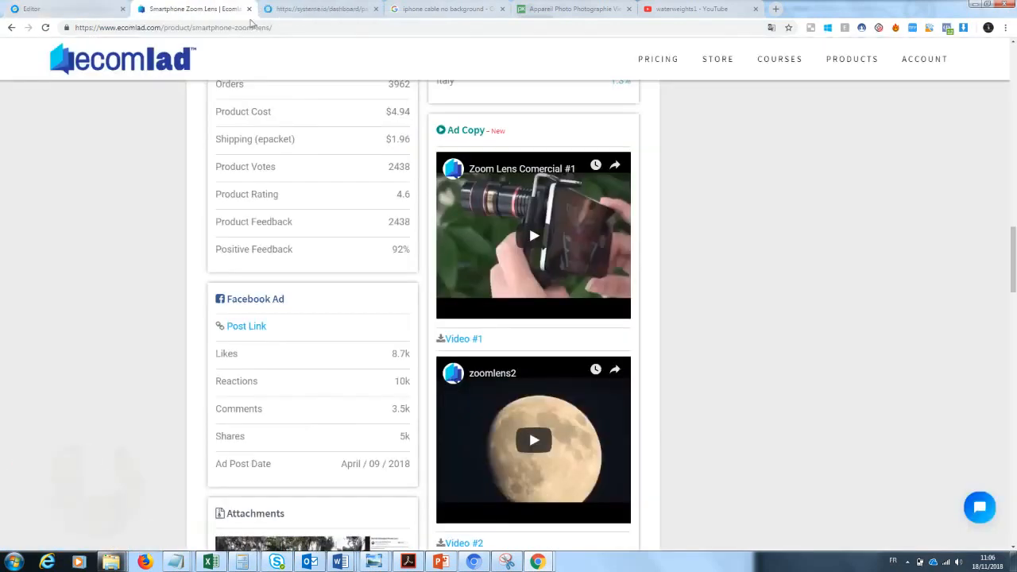
Step: On the GiftBite Nano Zoom page, select both English Zoom Lens description paragraphs
scroll(508, 386, "up", 8)
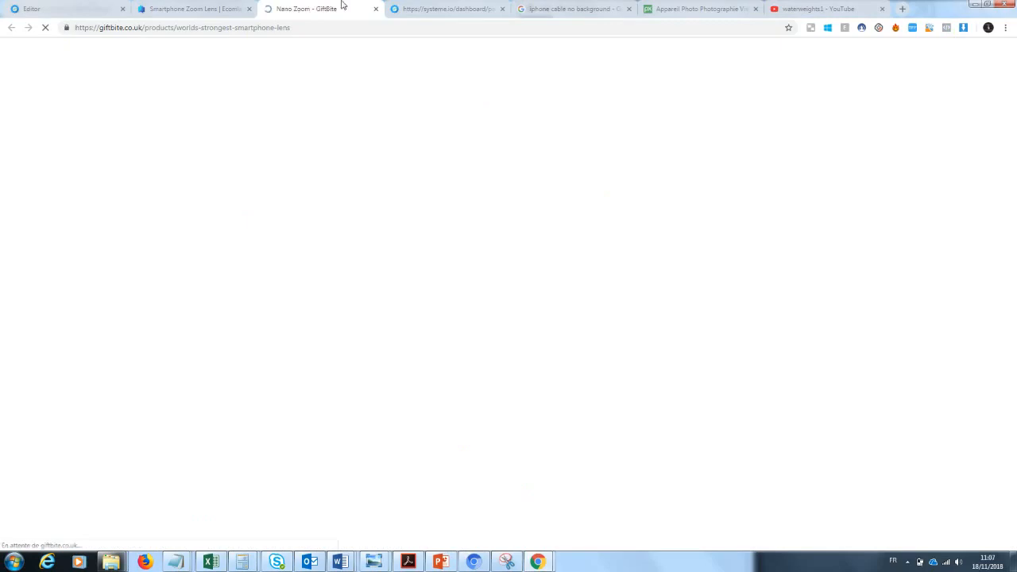
left_click_drag(308, 6, 191, 6)
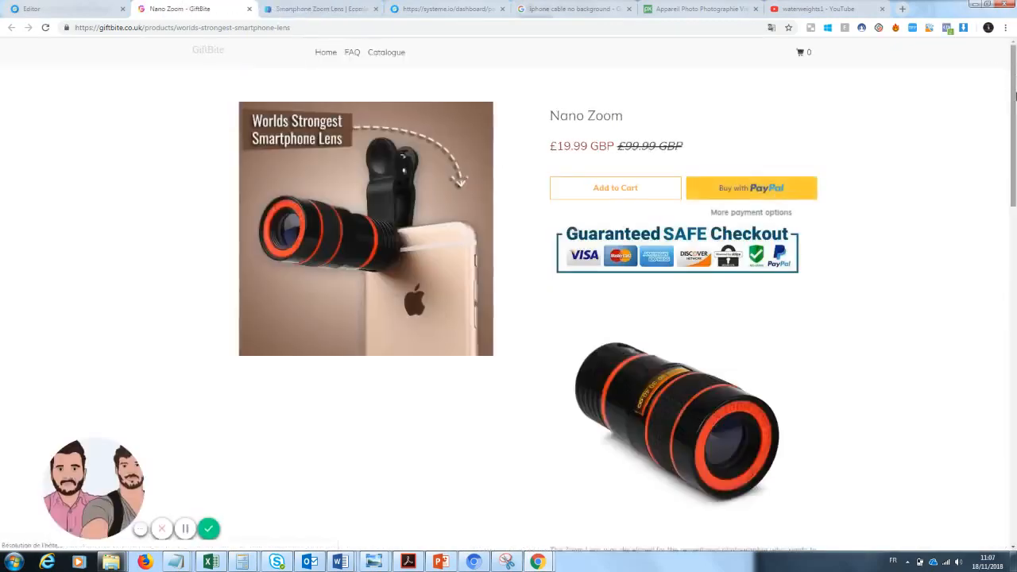
left_click_drag(1014, 101, 1014, 186)
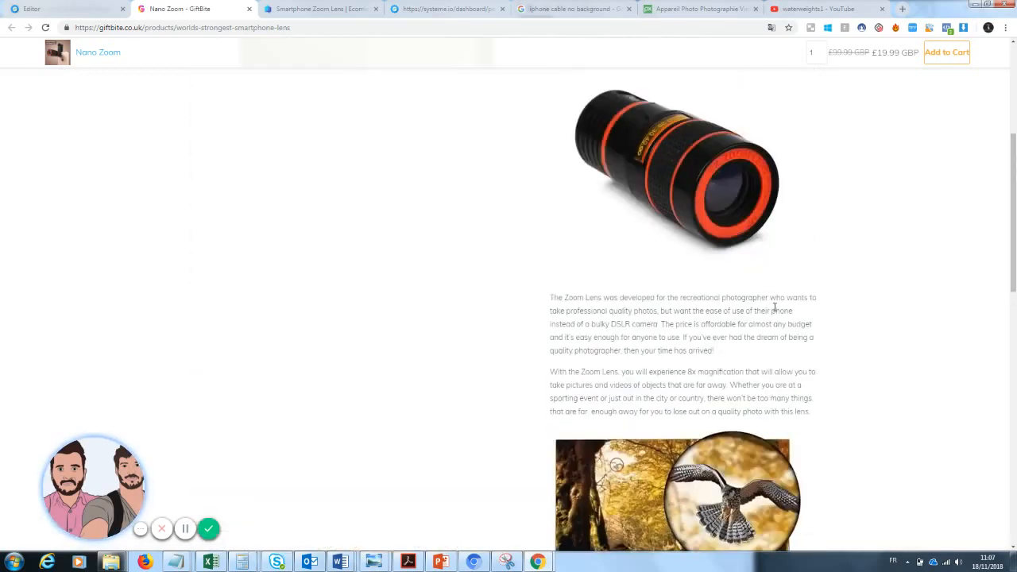
left_click_drag(548, 298, 809, 411)
key("ctrl+c")
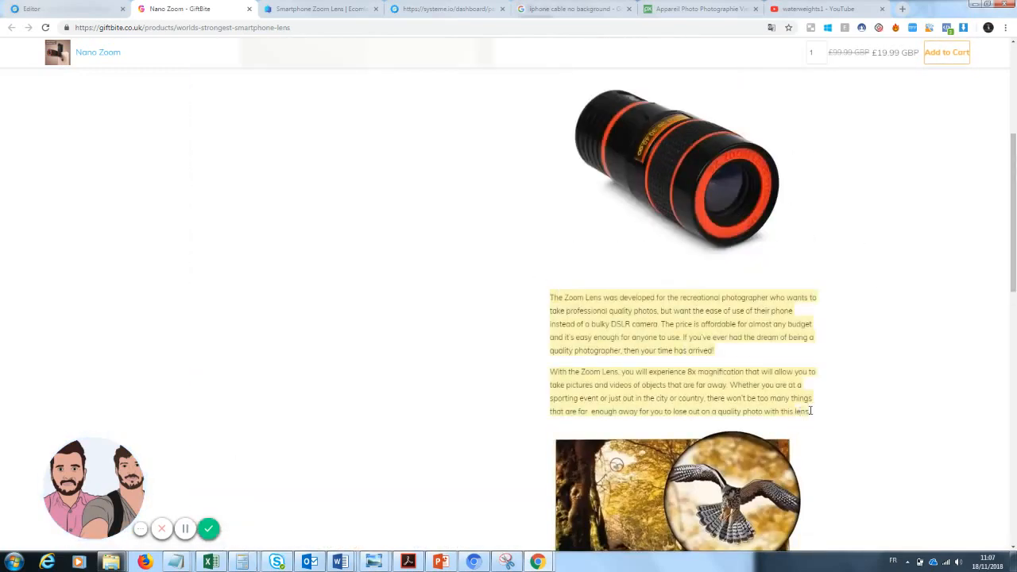
left_click(243, 29)
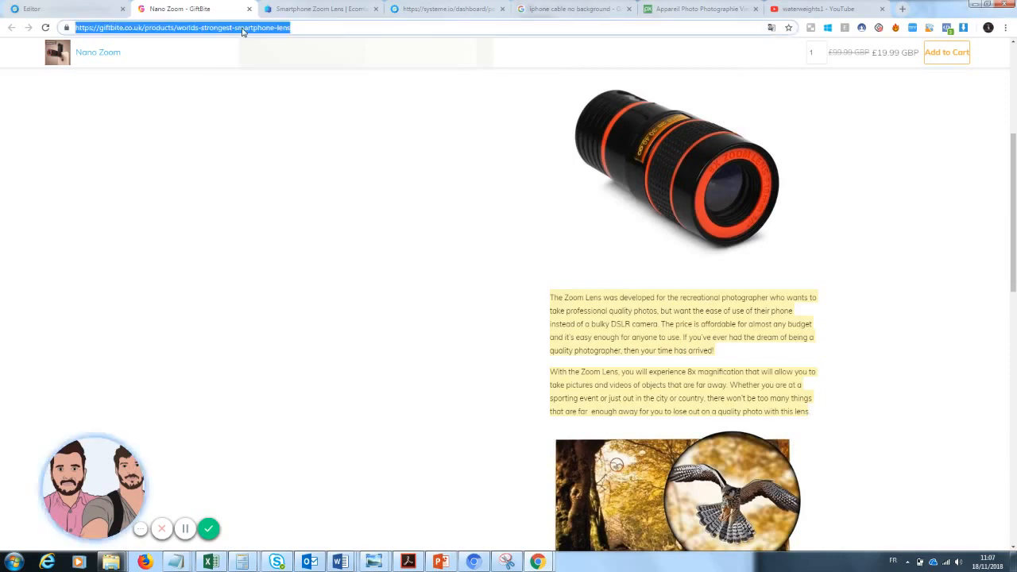
Step: Translate the Zoom Lens description into French in DeepL and select the French output
type("deepl")
key("Return")
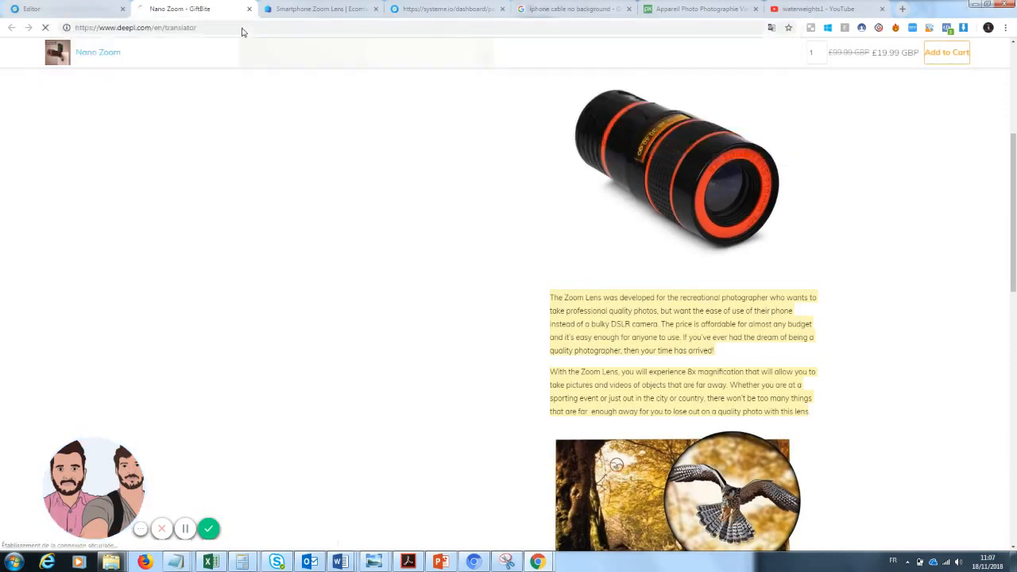
key("ctrl+v")
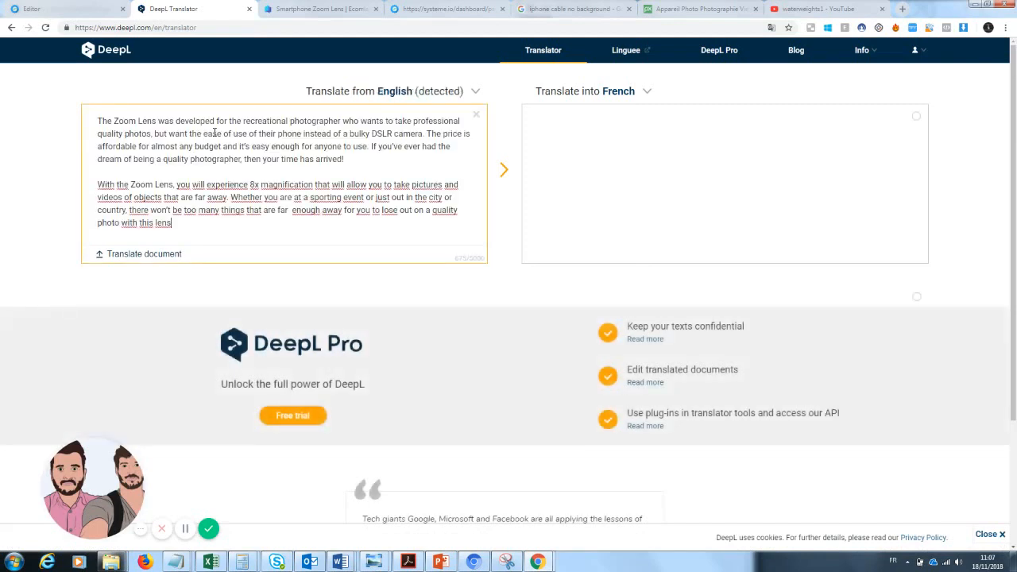
left_click(603, 155)
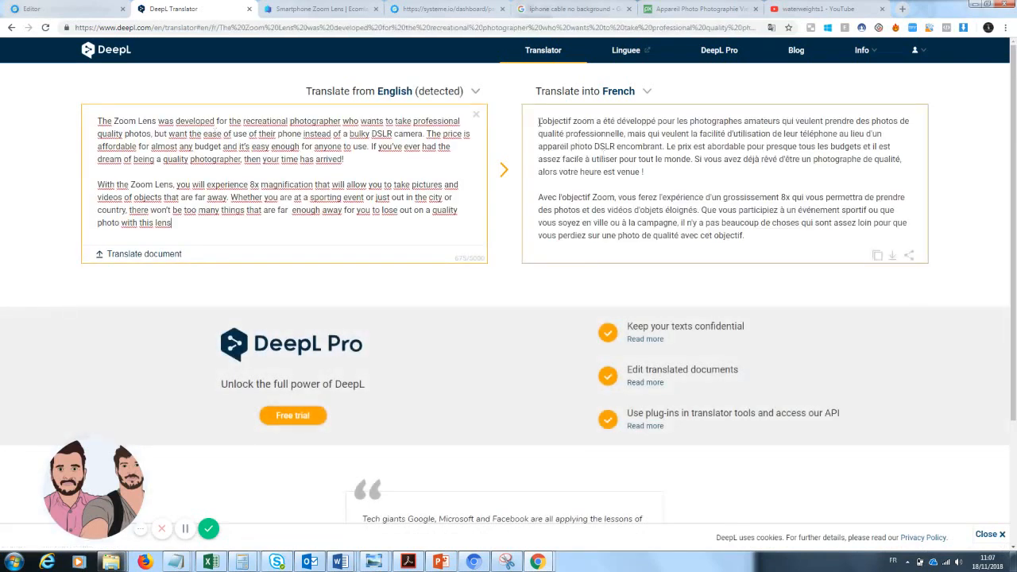
key("ctrl+a")
key("ctrl+c")
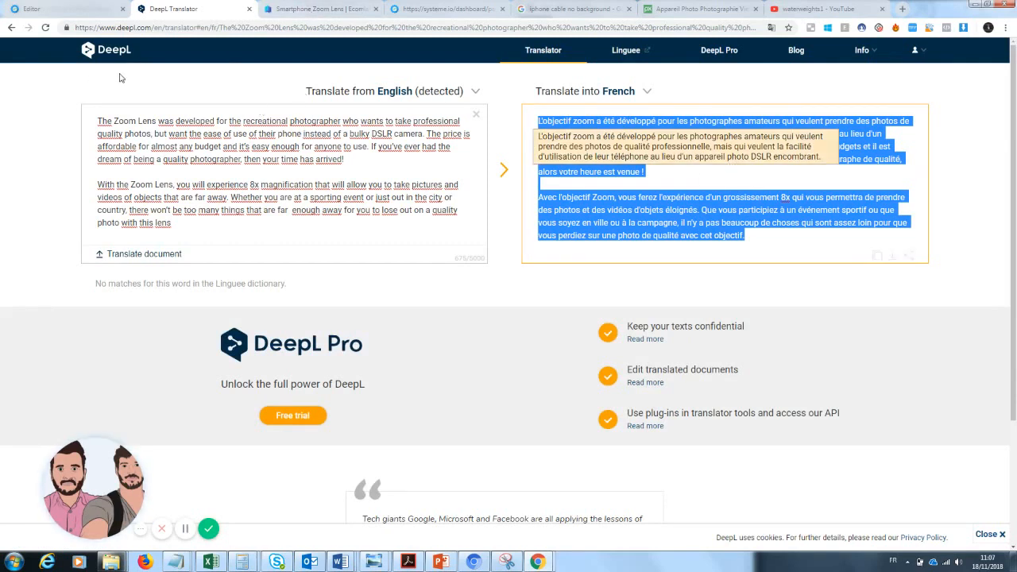
left_click(50, 5)
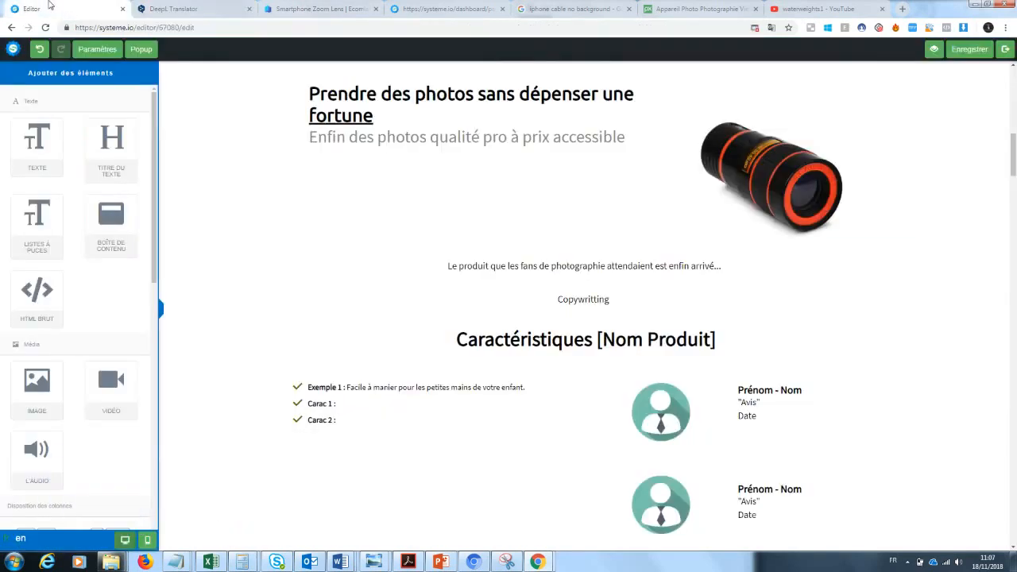
Step: Replace the 'Copywritting' placeholder with the pasted French DeepL zoom-lens description
left_click(593, 297)
left_click_drag(611, 299, 438, 302)
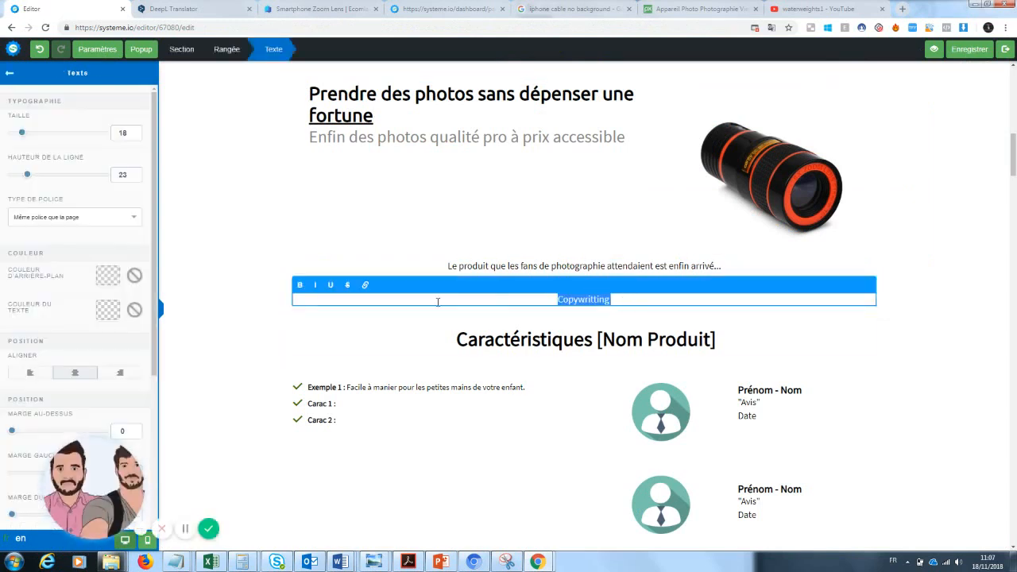
key("BackSpace")
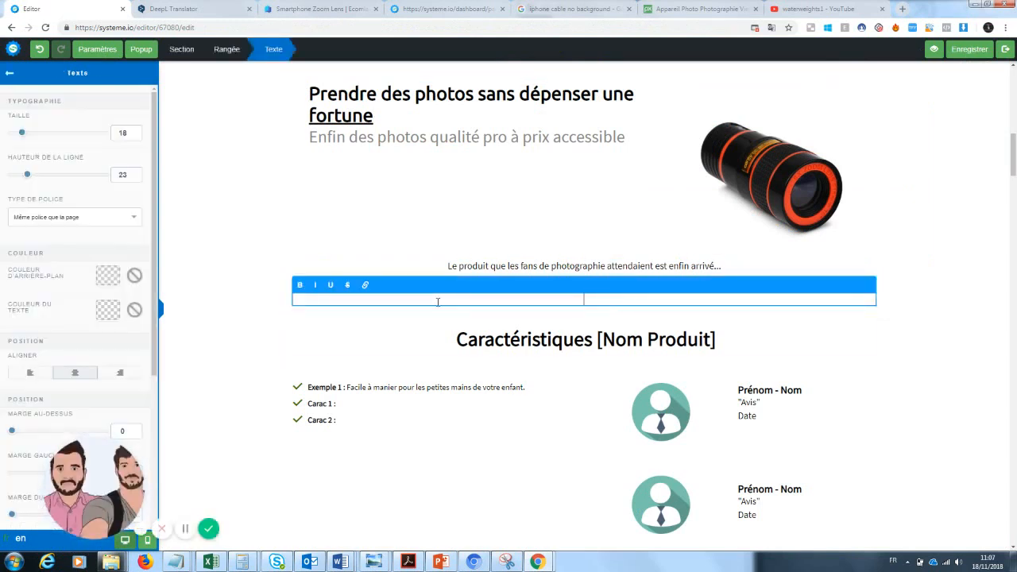
key("ctrl+v")
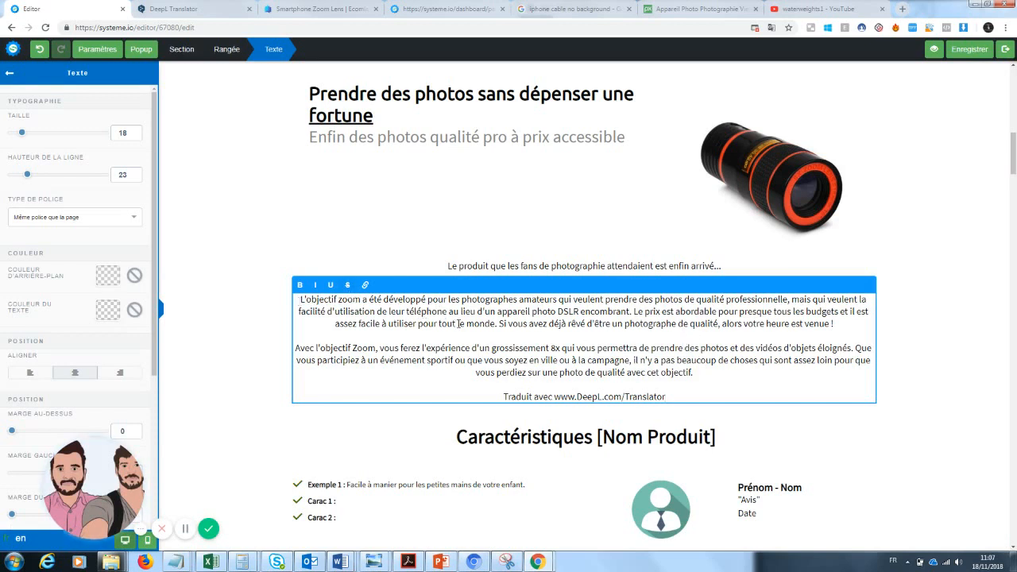
left_click(560, 267)
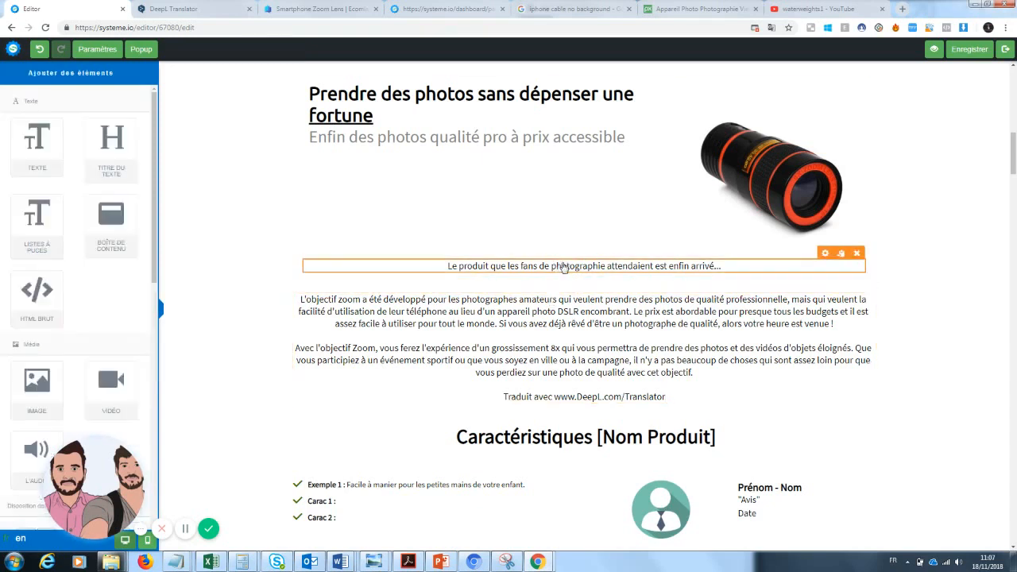
Step: Try extra space above the tagline line, then reduce it again
left_click(560, 267)
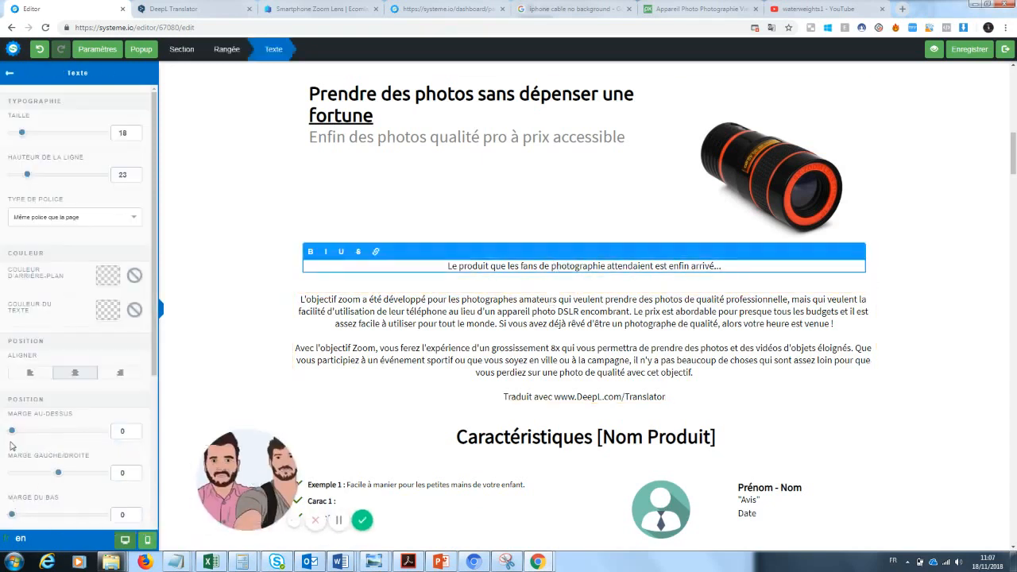
mouse_move(11, 431)
left_mouse_down()
mouse_move(39, 438)
mouse_move(17, 444)
left_mouse_up()
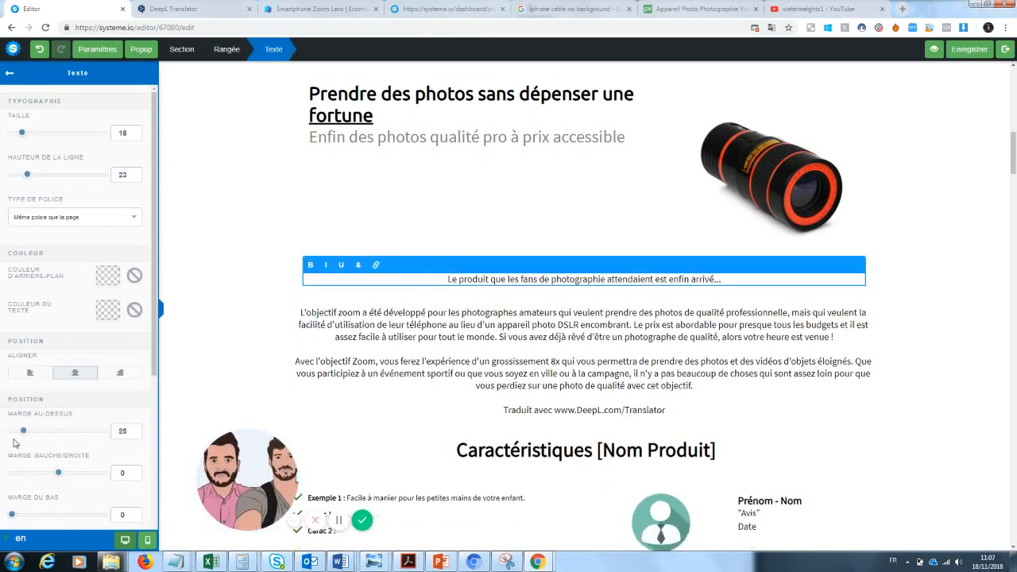
left_click_drag(14, 515, 40, 516)
left_click(596, 429)
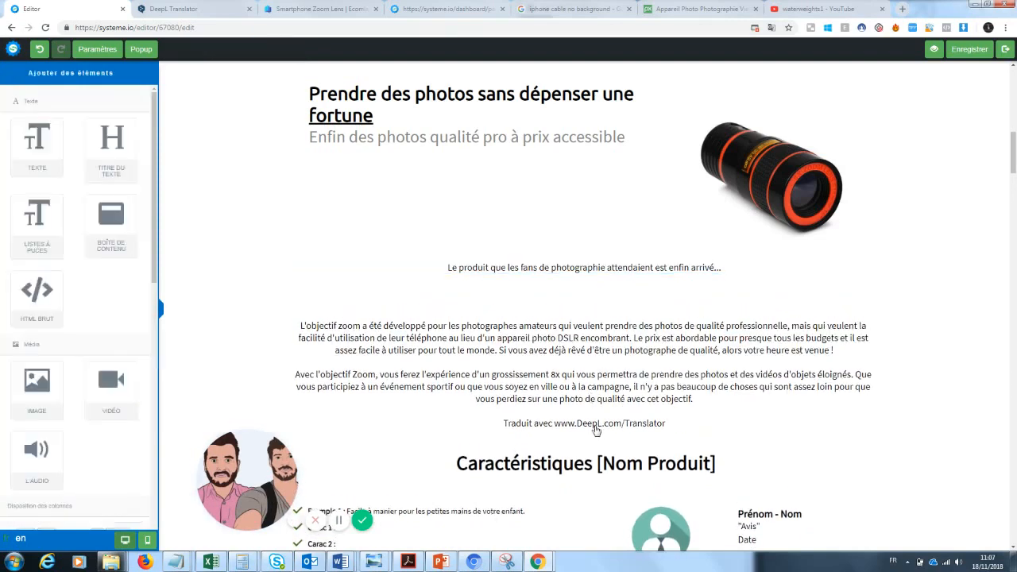
Step: Delete the DeepL credit line and add bottom margin below the description paragraphs
left_click(625, 415)
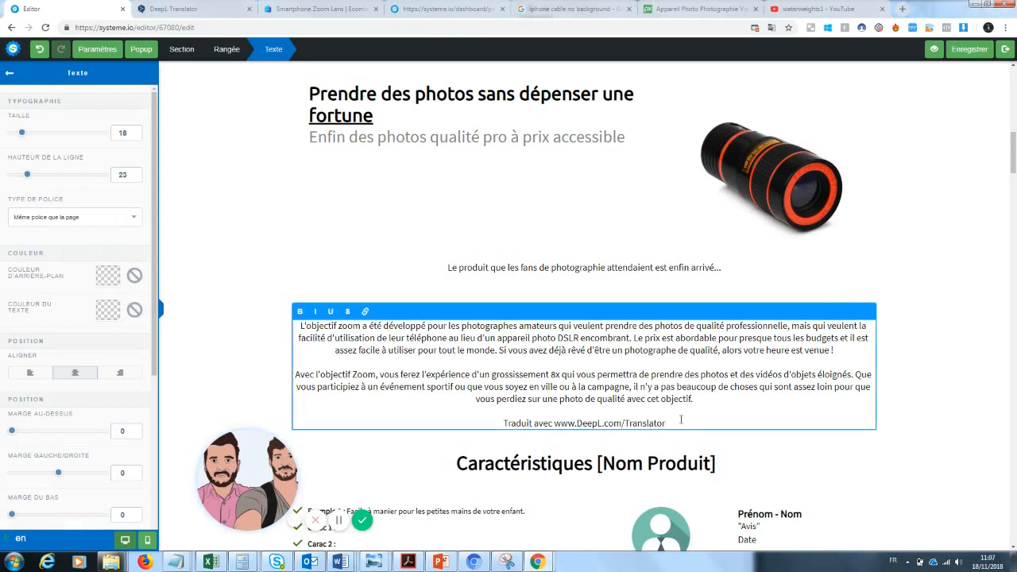
left_click_drag(668, 423, 428, 440)
key("BackSpace")
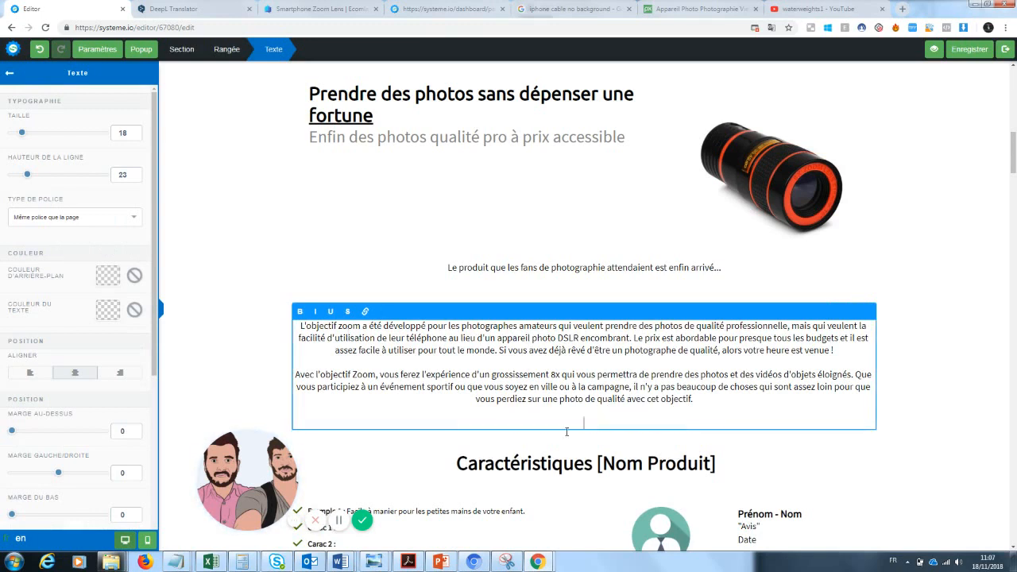
left_click_drag(12, 515, 25, 515)
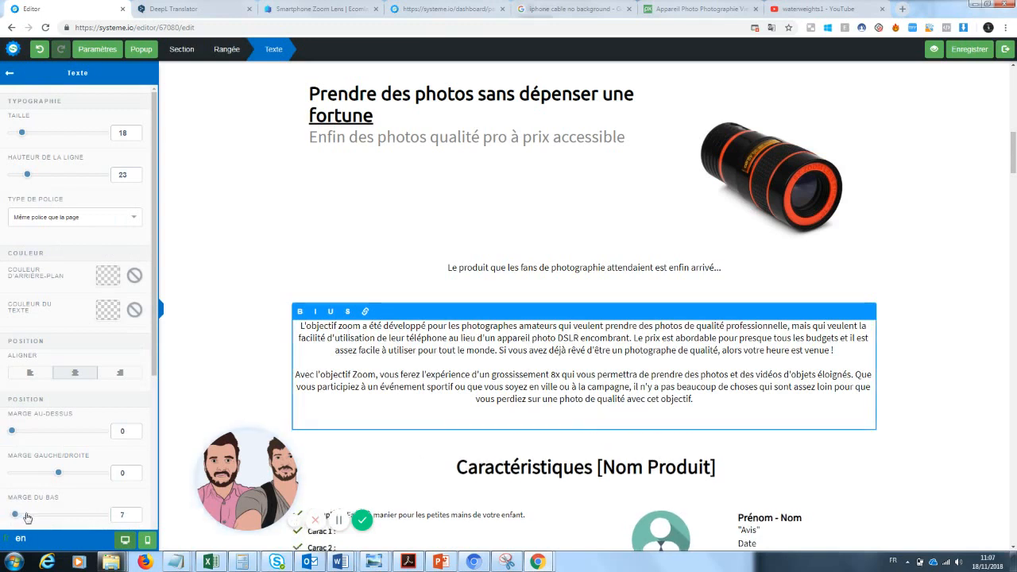
left_click(1001, 304)
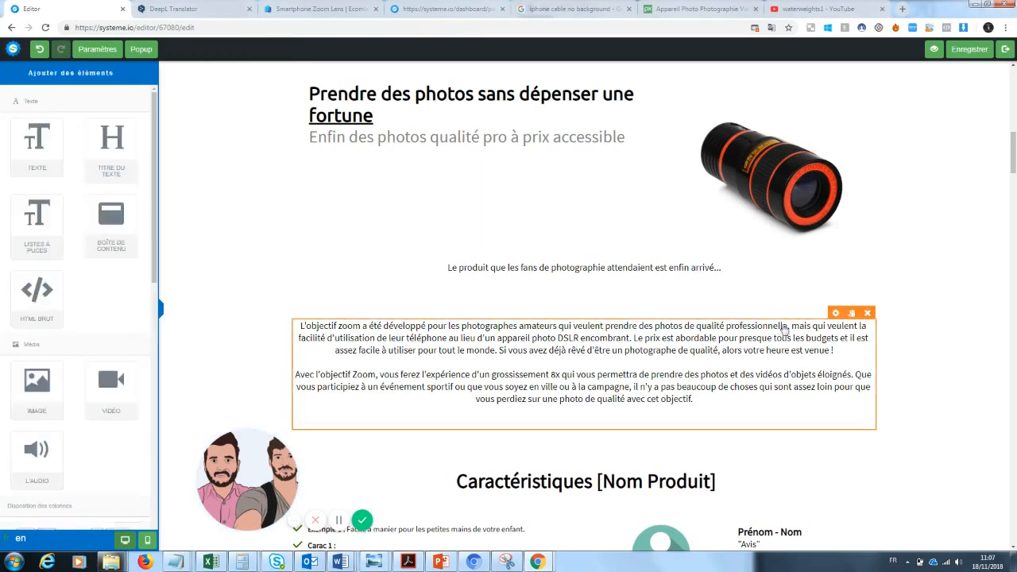
Step: Left-align the description paragraphs and enlarge all their text to size 25
left_click(595, 375)
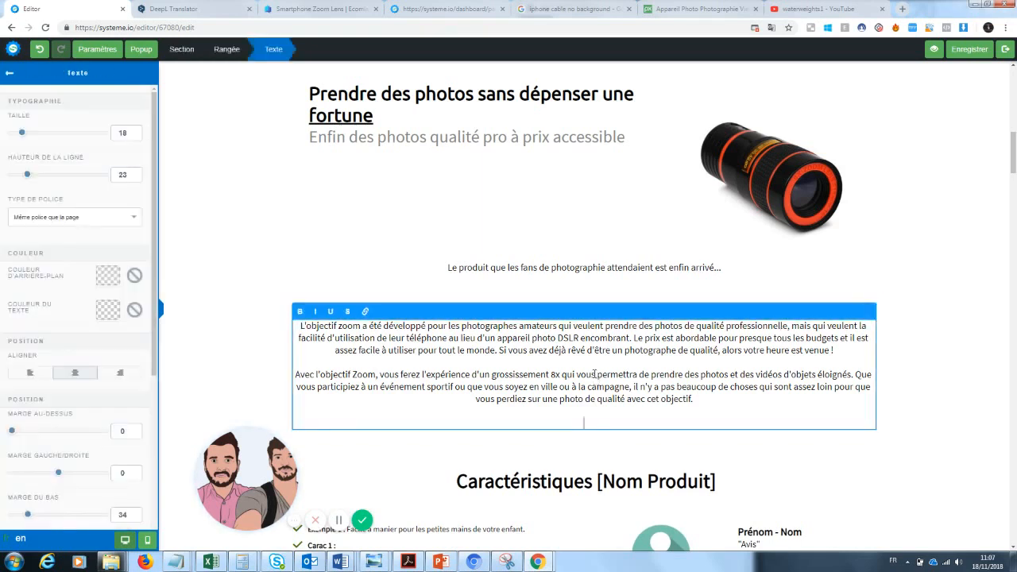
left_click(26, 378)
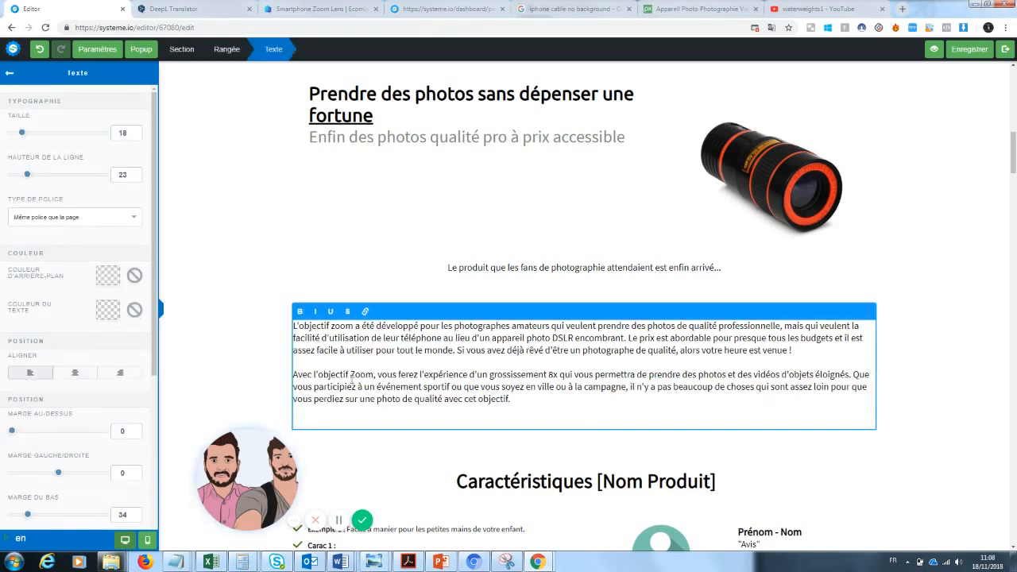
left_click(947, 330)
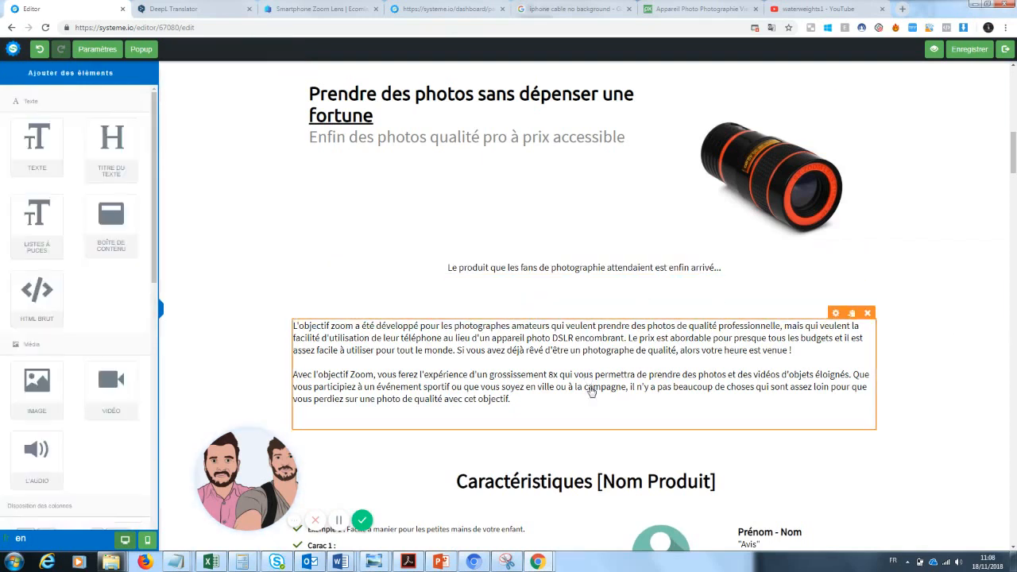
left_click(649, 349)
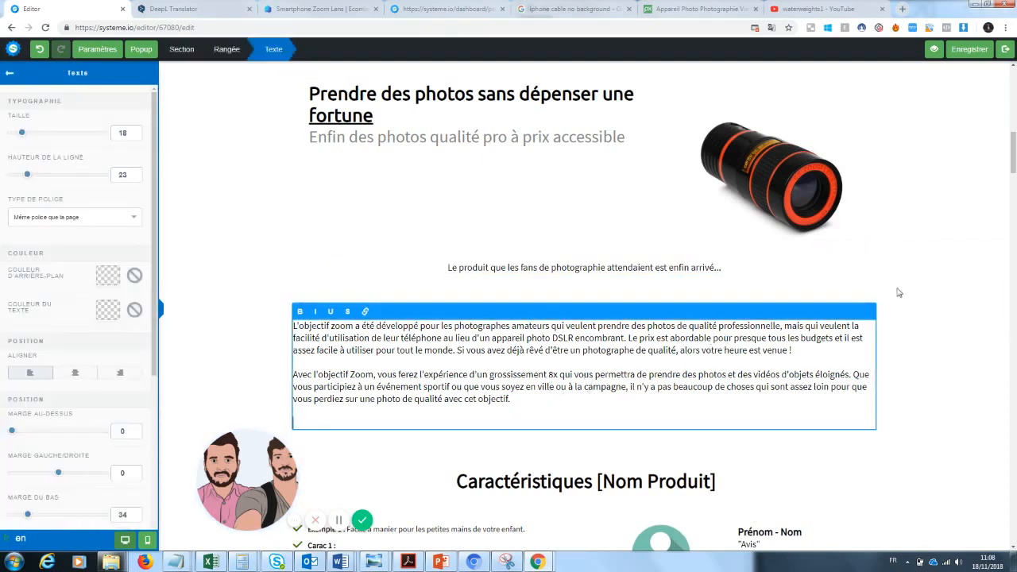
left_click_drag(510, 399, 292, 325)
left_click_drag(23, 134, 28, 139)
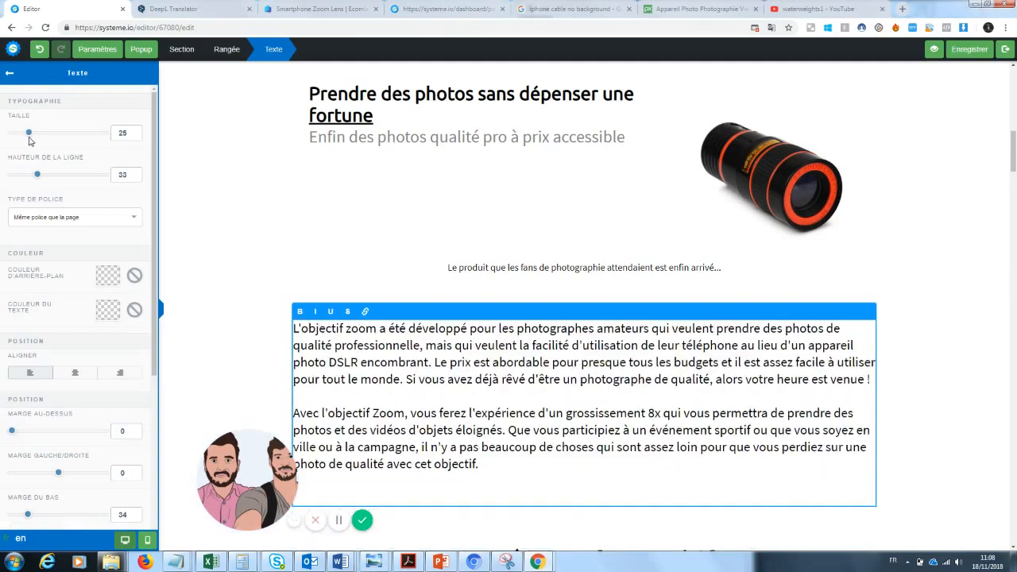
left_click(923, 273)
scroll(885, 188, "up", 10)
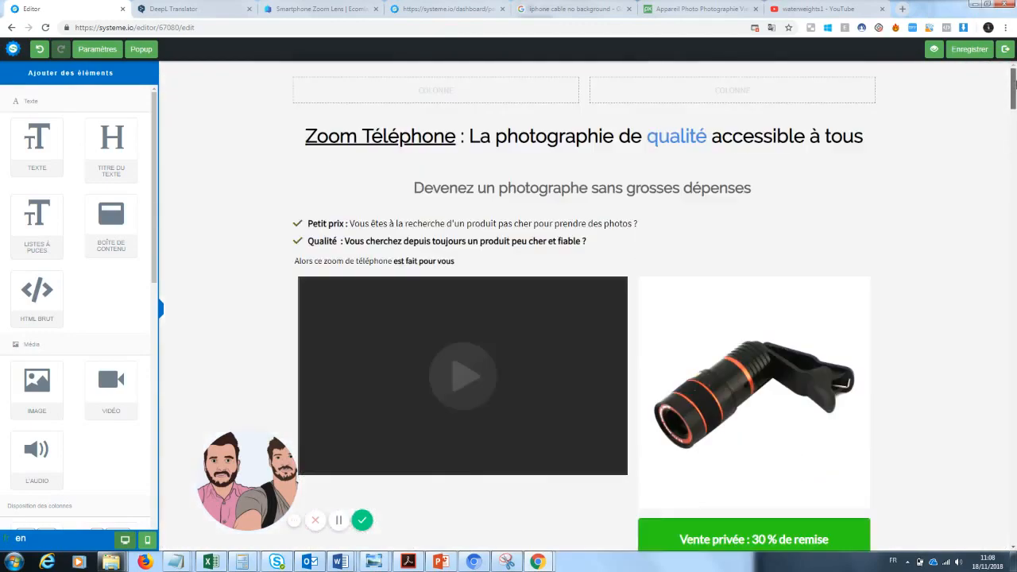
left_click_drag(1014, 85, 1007, 195)
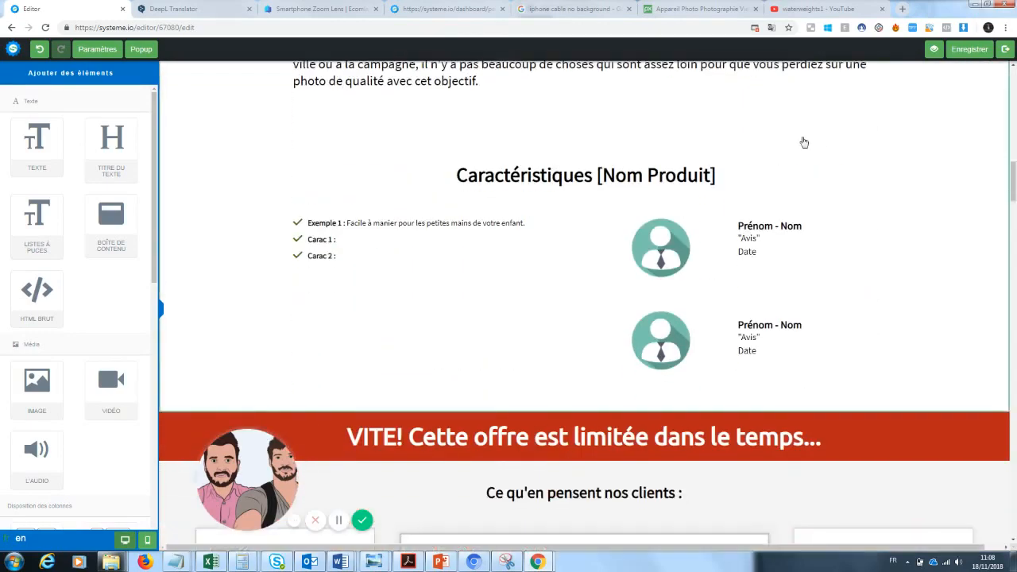
Step: Replace the first bullet's placeholder with 'Photos de grandes qualités : une qualité pro pour un équipement mini'
left_click(371, 231)
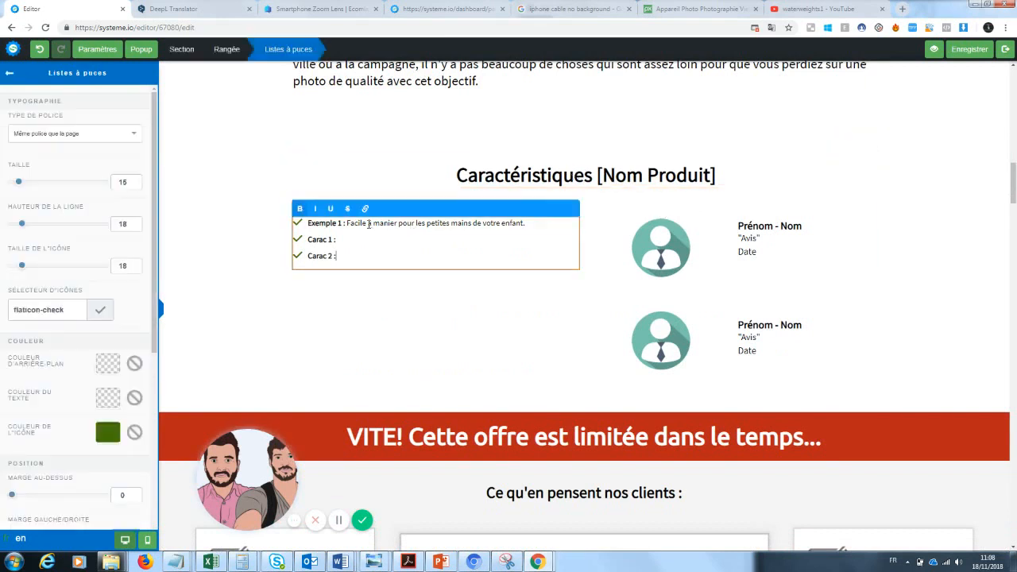
left_click_drag(529, 223, 310, 225)
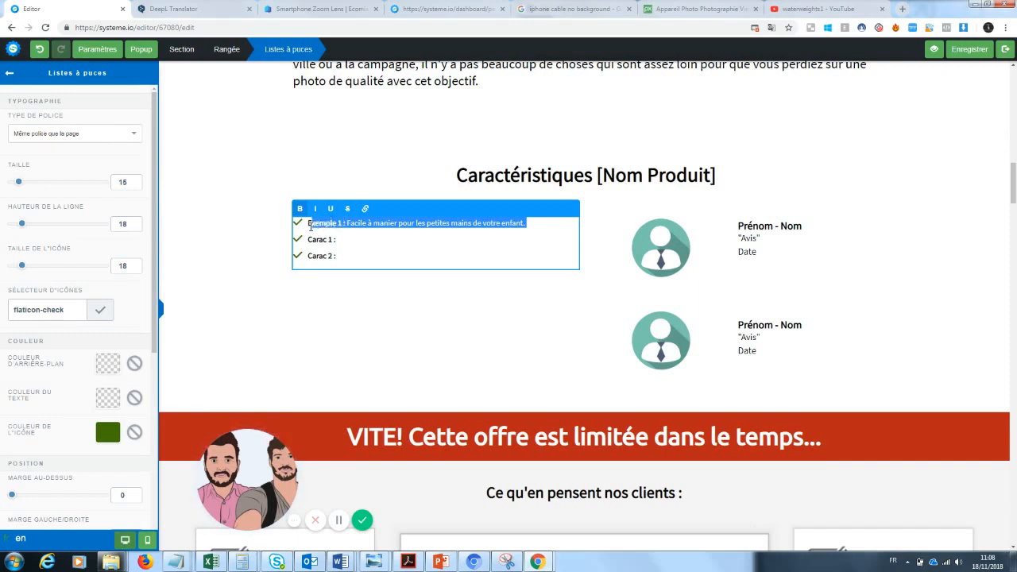
key("BackSpace")
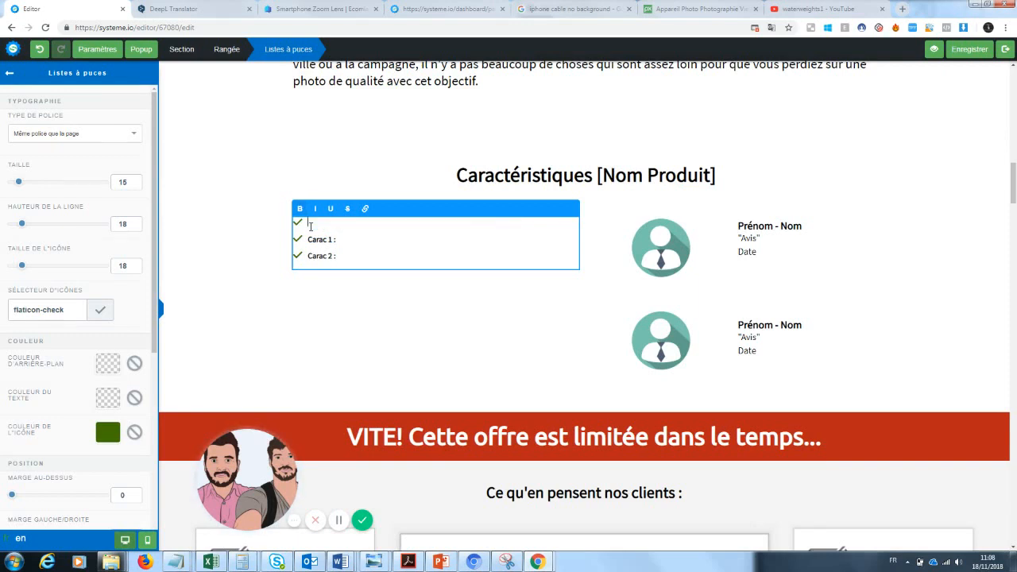
type("Photos de grandes qualités")
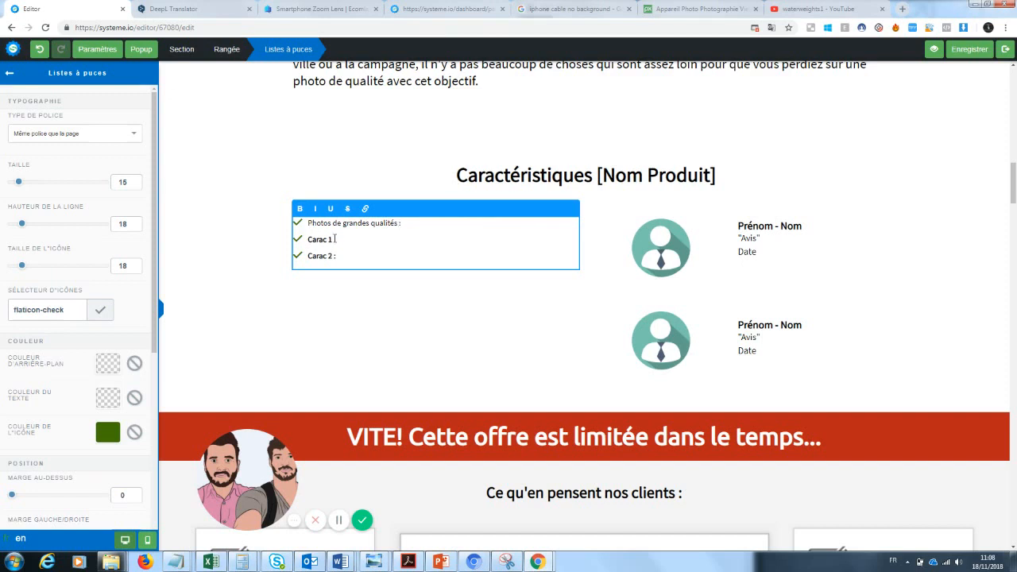
type(" : une qualité pro pour un équ")
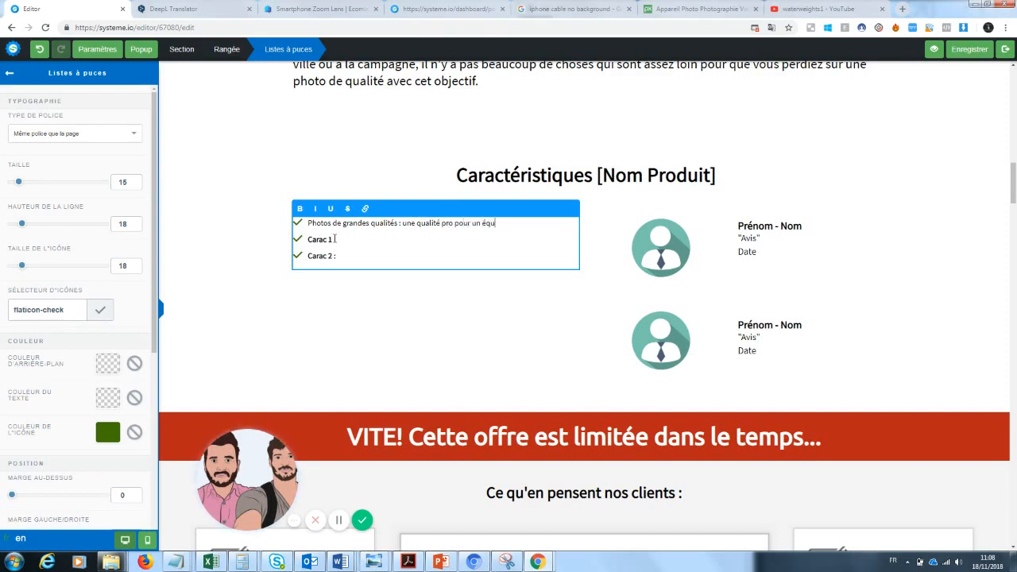
type("ipement mini")
Step: Rename 'Carac 1' to 'Pratique' and make 'Photos de grandes qualités' bold
left_click_drag(333, 239, 307, 239)
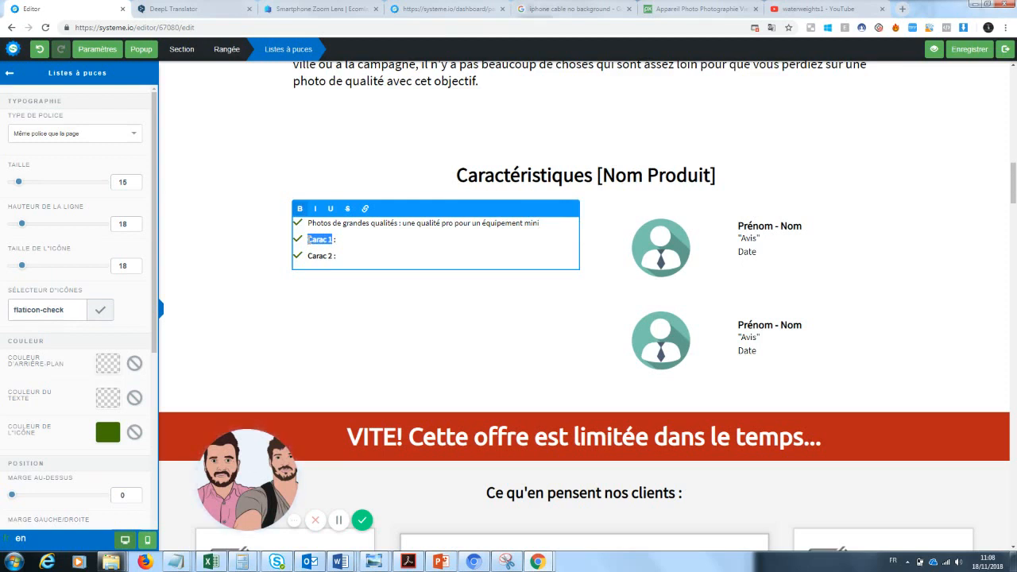
type("Pratique")
left_click_drag(397, 223, 306, 222)
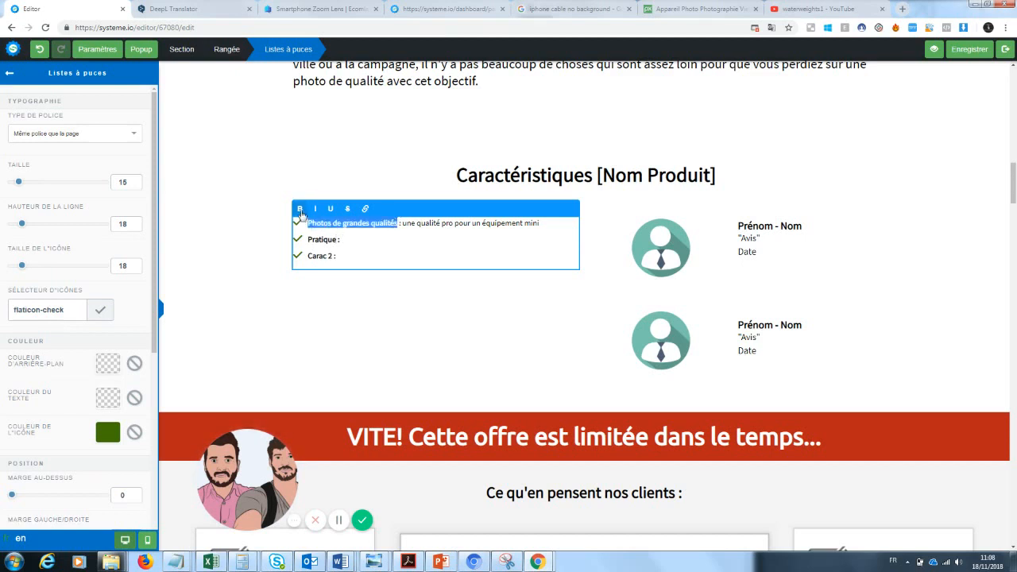
left_click(353, 241)
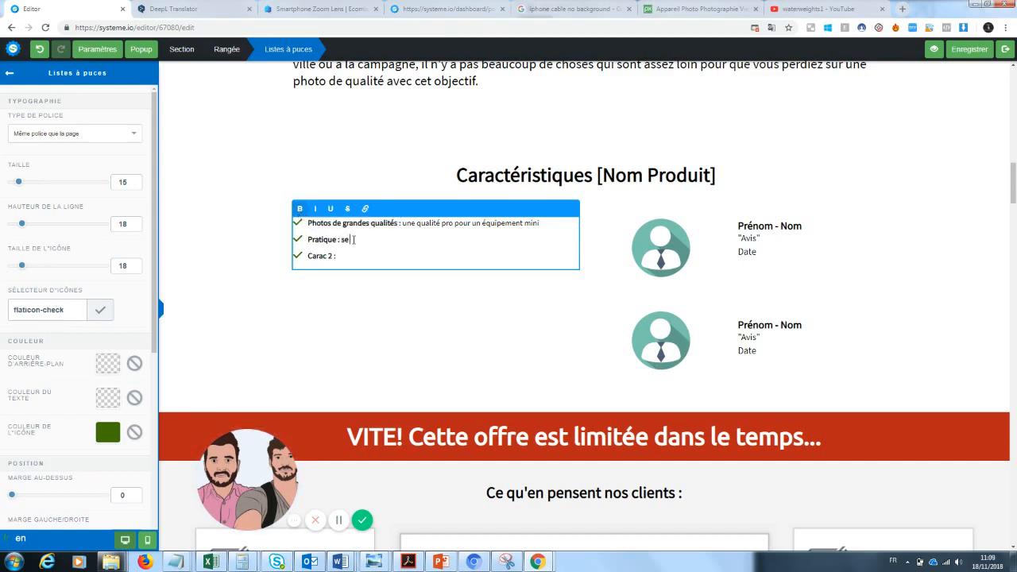
Step: Write the Pratique bullet's description, starting 'se met dans la poche', revising the wording
type("se met dans la poche sans auc")
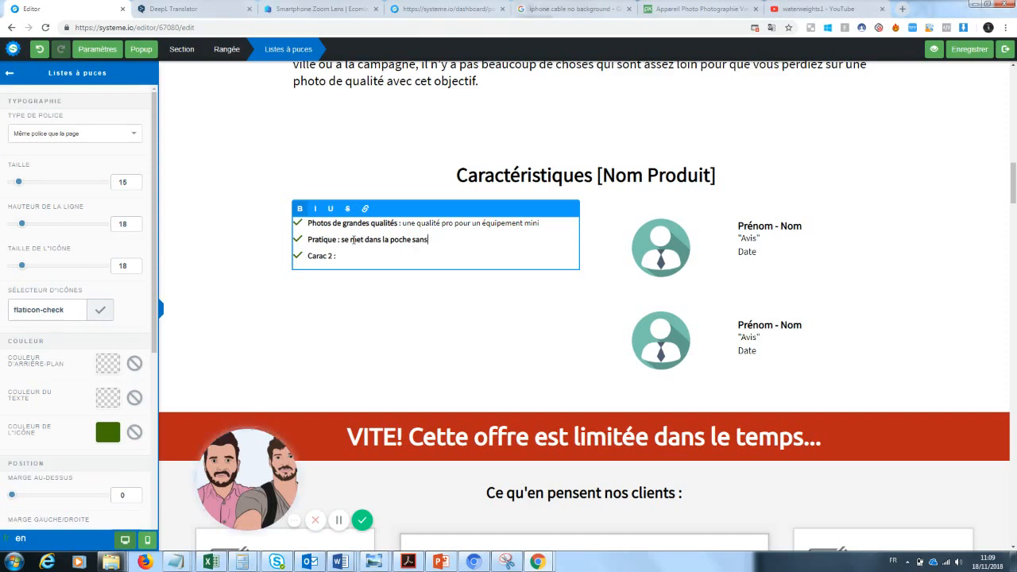
key("BackSpace")
key("BackSpace")
key("BackSpace")
key("BackSpace")
type("pour une grande")
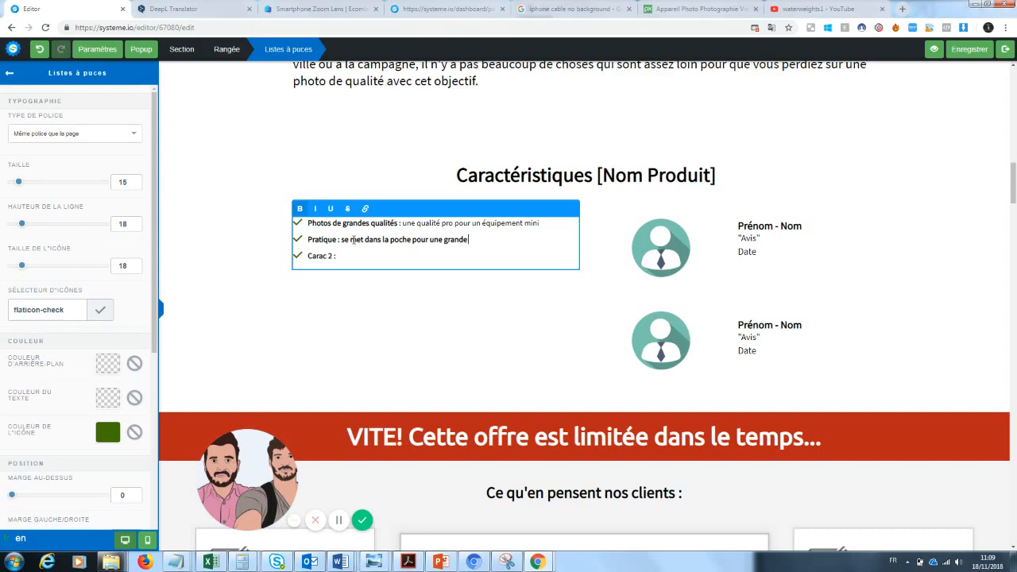
key("BackSpace")
key("BackSpace")
key("BackSpace")
key("BackSpace")
key("BackSpace")
key("BackSpace")
key("BackSpace")
key("BackSpace")
key("BackSpace")
key("BackSpace")
key("BackSpace")
key("BackSpace")
type("et s")
key("BackSpace")
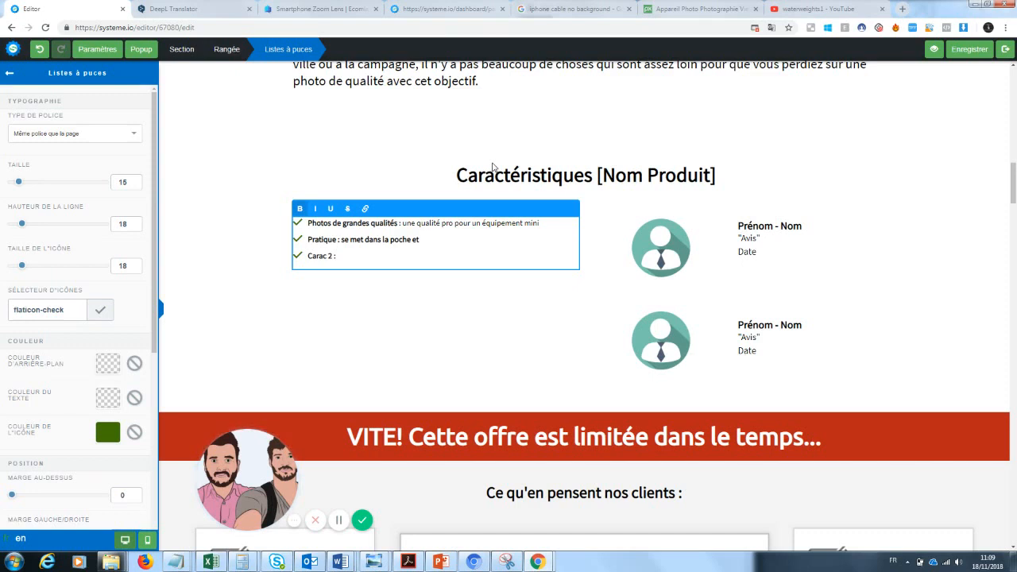
Step: End the second bullet with 'facile à emporter' and replace 'Carac 2' with a 'Fiabilité :' line
type("facile à")
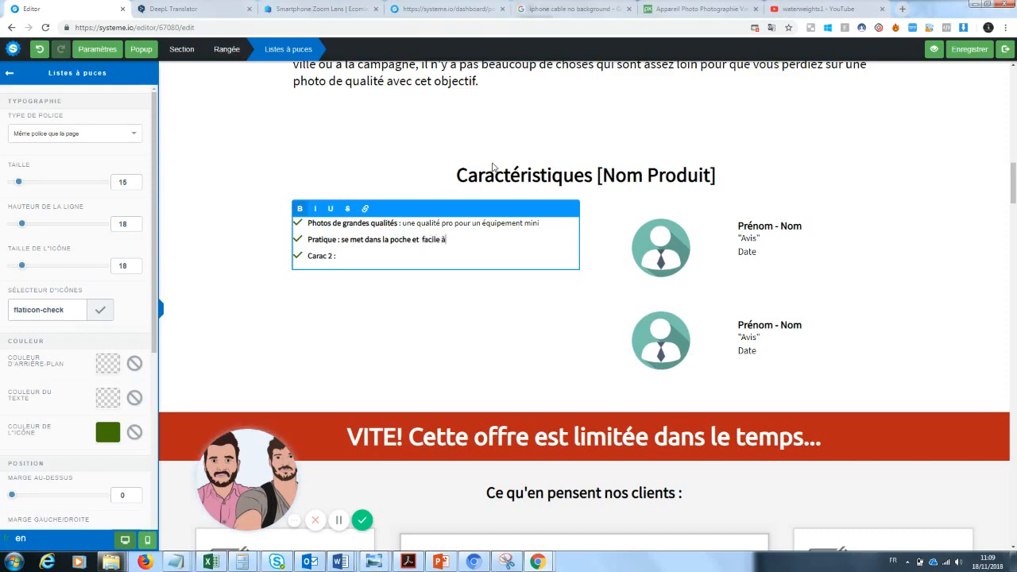
type(" emporter")
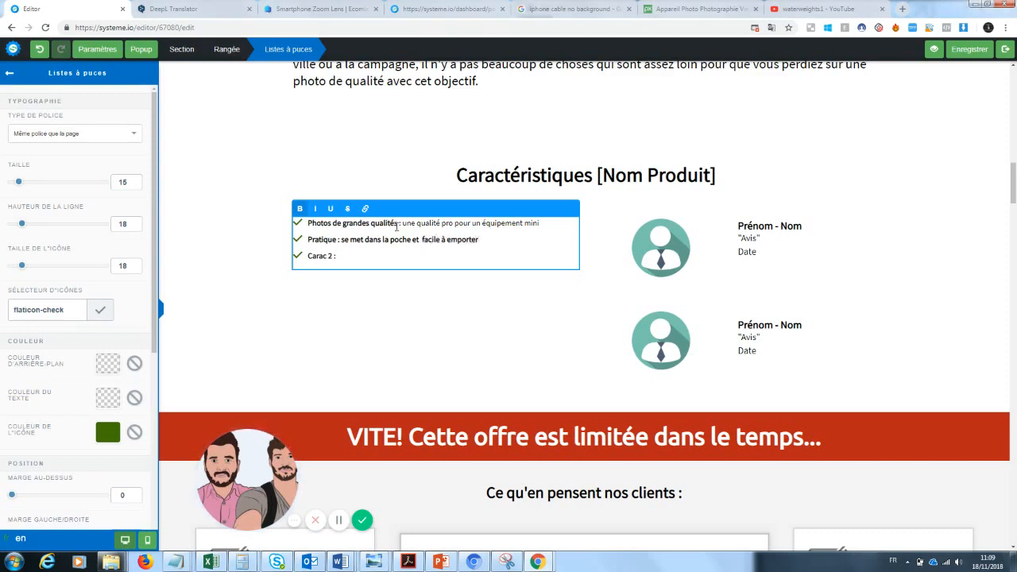
left_click_drag(335, 255, 310, 257)
key("BackSpace")
type("Fiabili")
type("té : Une durée de vie plus grande ")
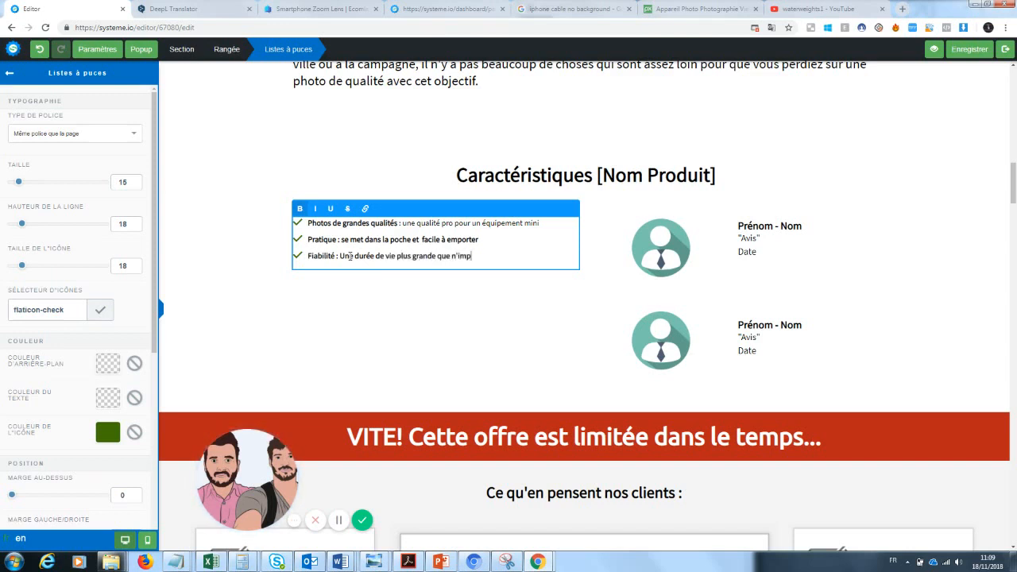
type("que n'importe quel autre produit pho")
Step: Reword the Fiabilité description to 'Une garantie certifiée de la qualité de nos produits' and unbold it
left_click_drag(562, 256, 340, 256)
type("Une garantie")
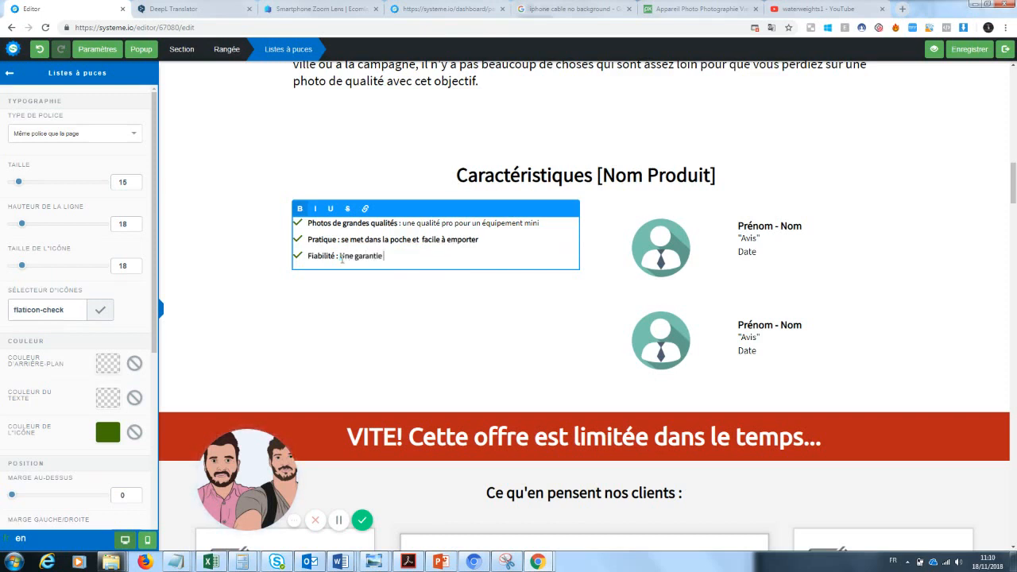
type(" certifiée de la qualité de nos produits")
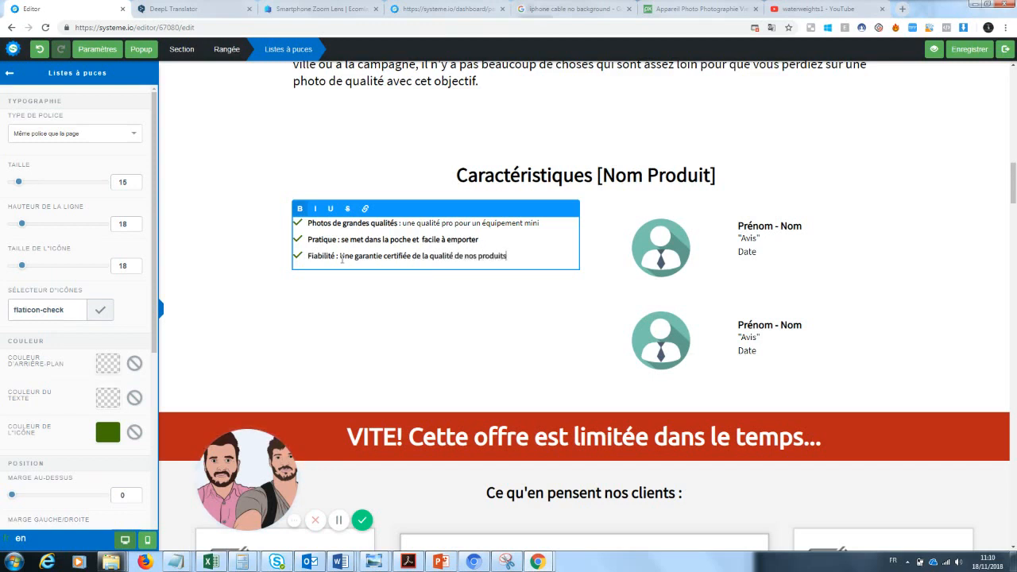
left_click_drag(340, 256, 502, 268)
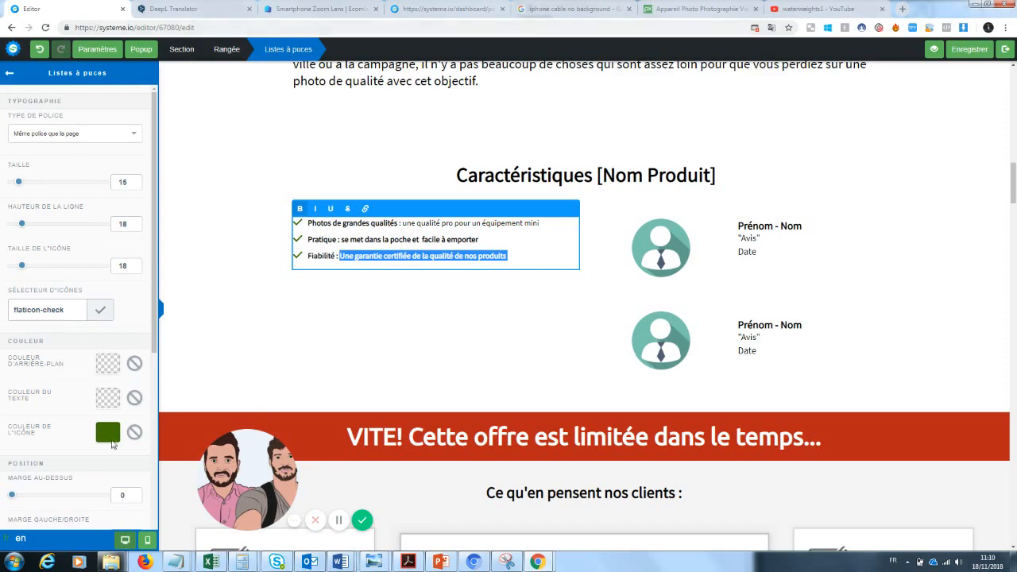
left_click(300, 210)
left_click(473, 240)
left_click_drag(475, 239, 341, 240)
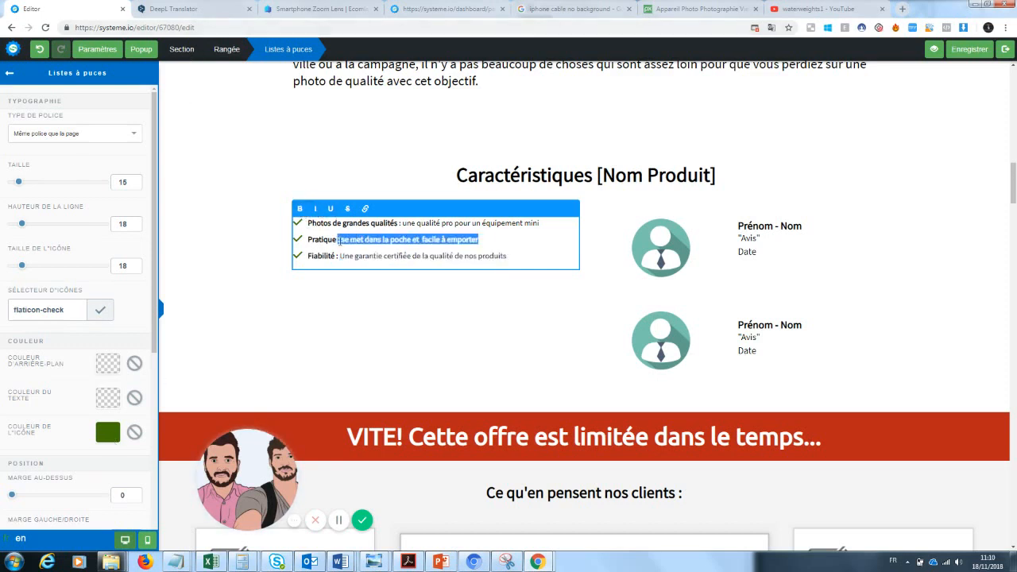
left_click(486, 302)
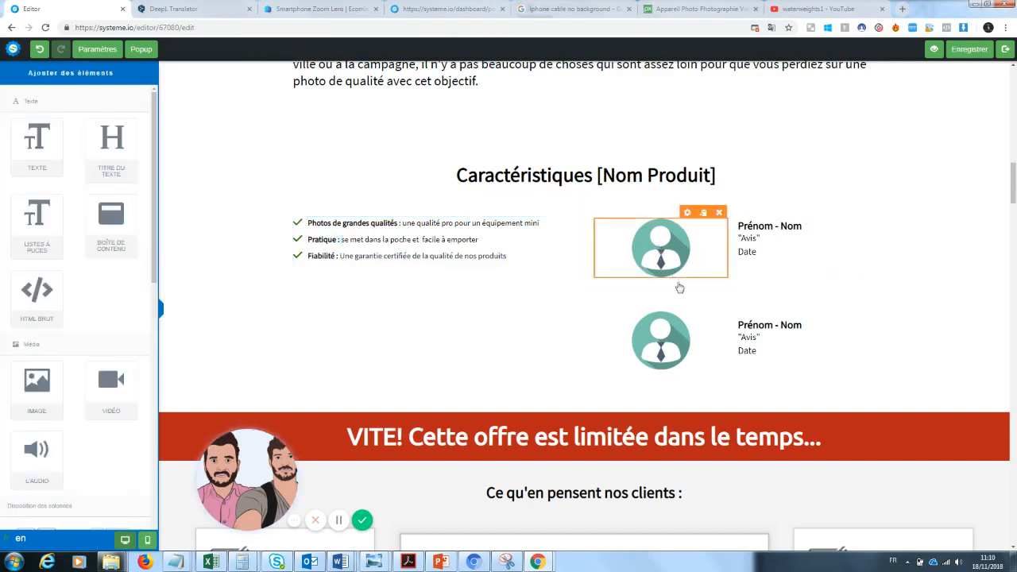
Step: Replace the top avatar beside the features list with the uploaded lens kit photo
left_click(587, 178)
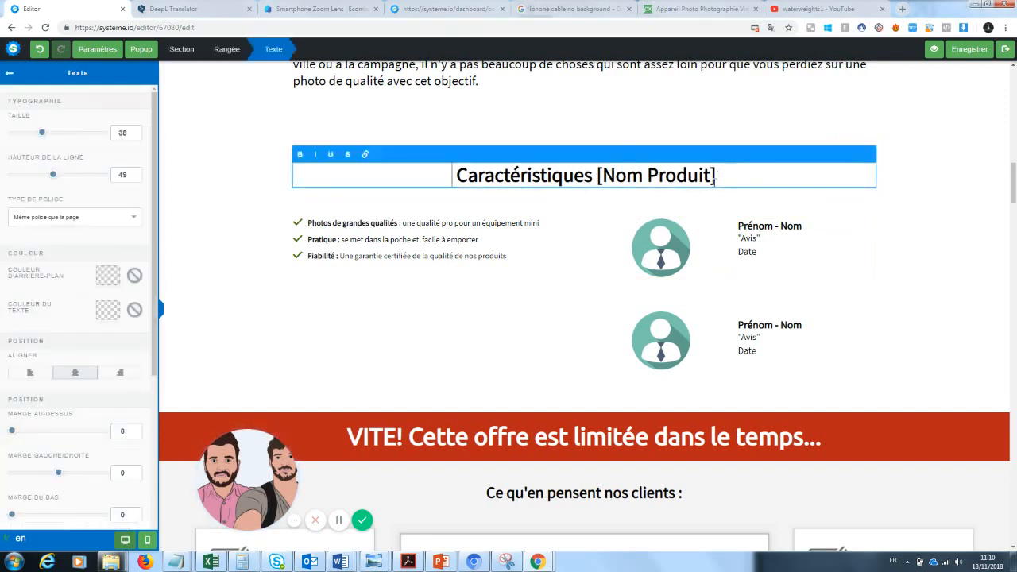
left_click(767, 300)
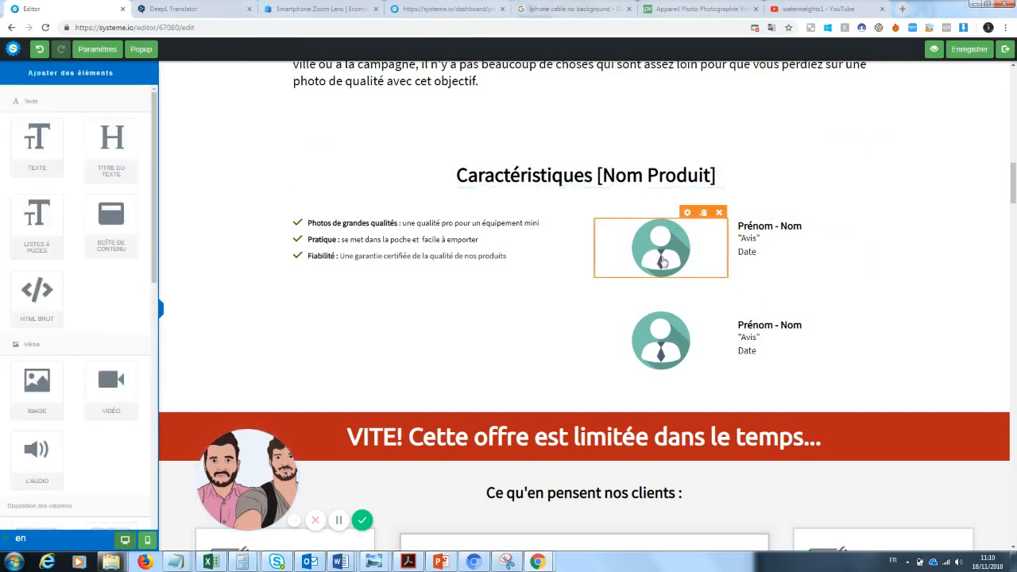
left_click(663, 259)
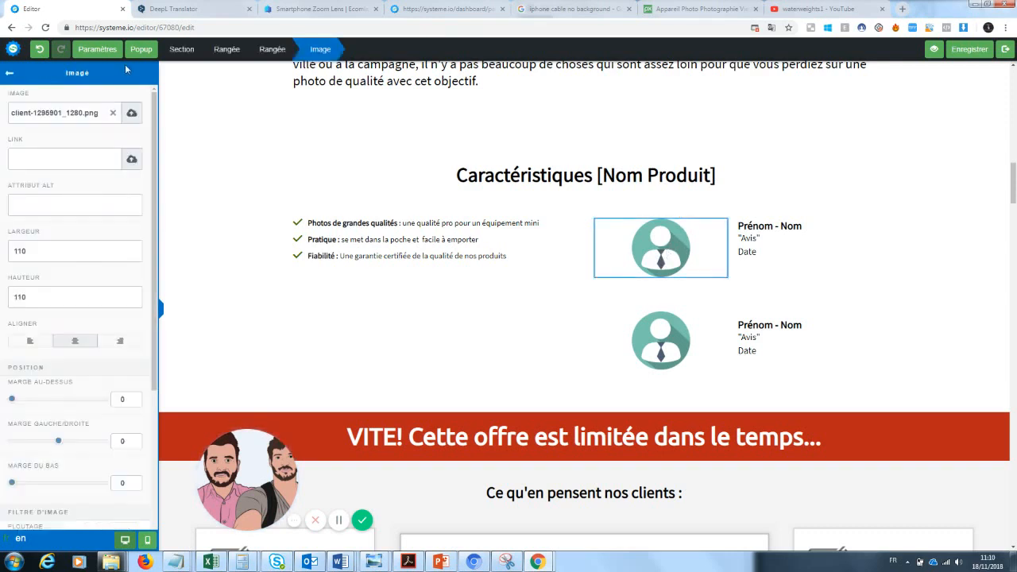
left_click(113, 112)
left_click(132, 112)
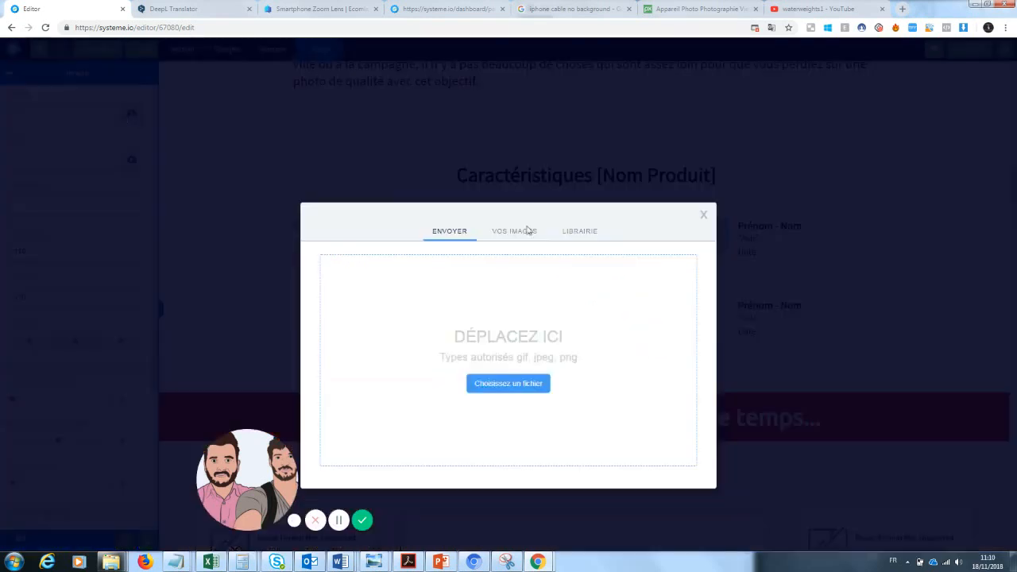
left_click(514, 209)
left_click(353, 329)
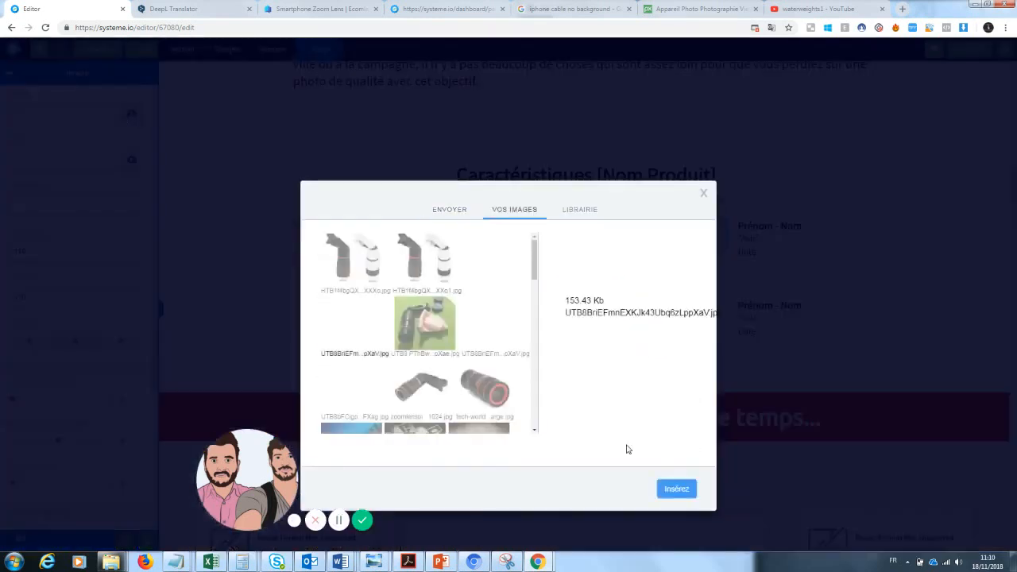
left_click(687, 489)
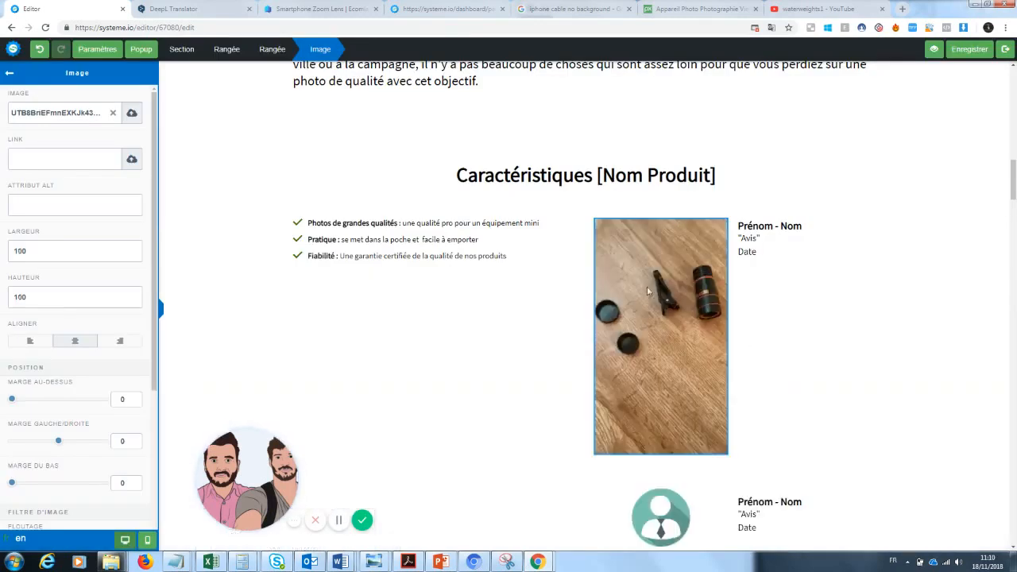
Step: Resize the lens kit photo to width 200 and height 300
left_click(681, 320)
left_click(681, 320)
left_click_drag(75, 258, 2, 269)
type("200")
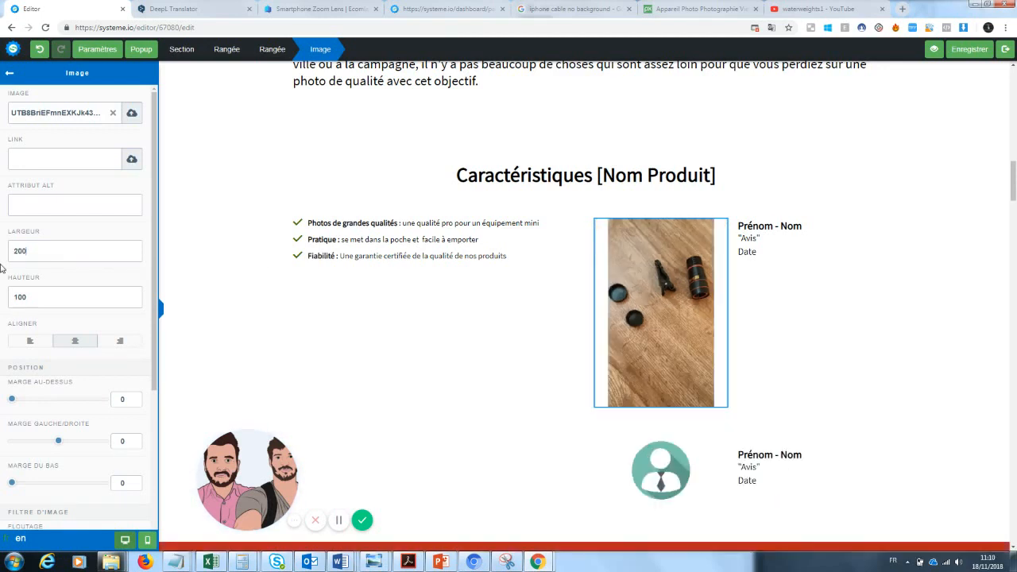
left_click_drag(32, 297, 2, 300)
type("200")
left_click_drag(30, 297, 2, 302)
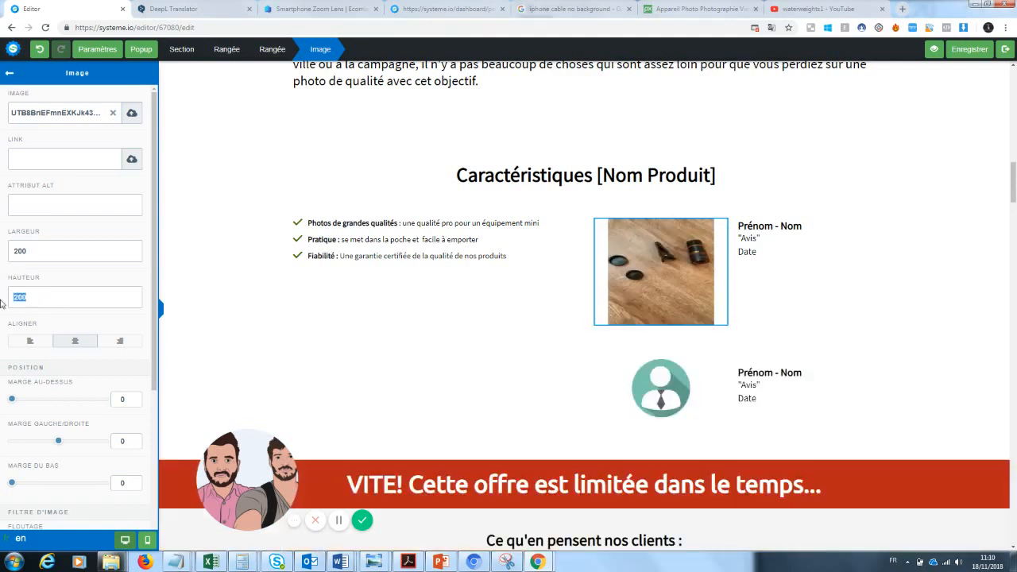
type("300")
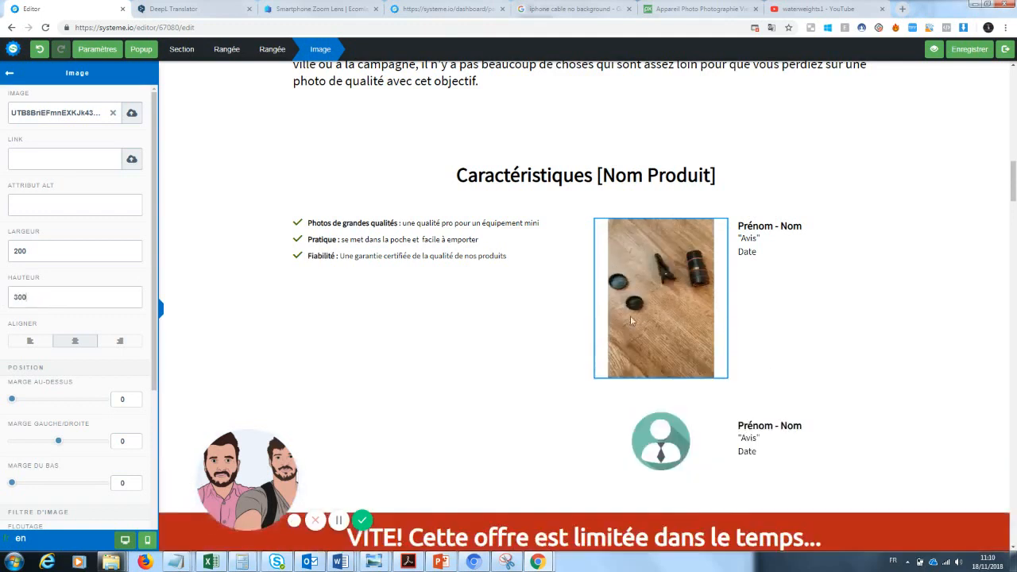
left_click(876, 309)
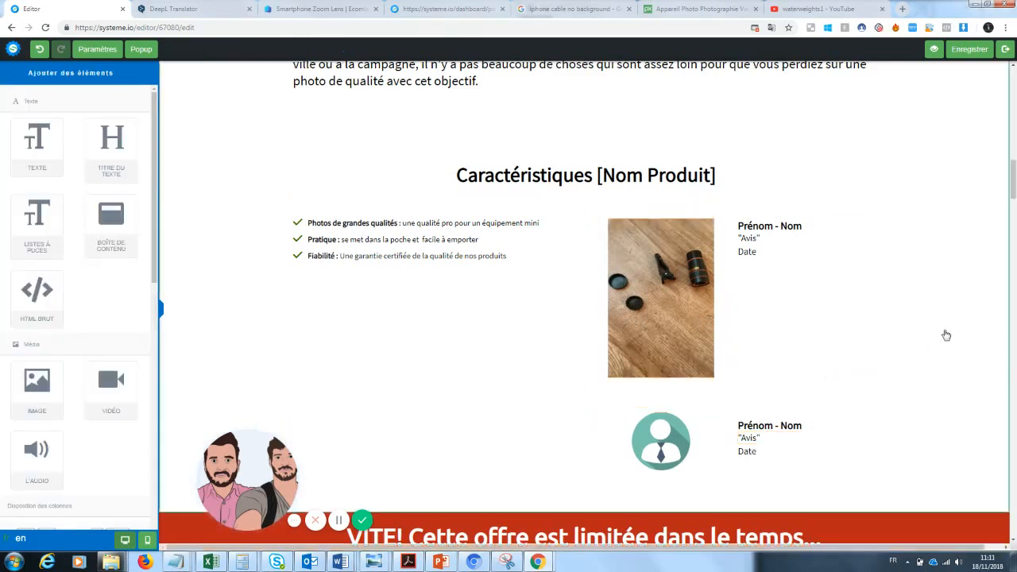
Step: Add a 1/3–2/3 two-column row below the features section
left_click(403, 311)
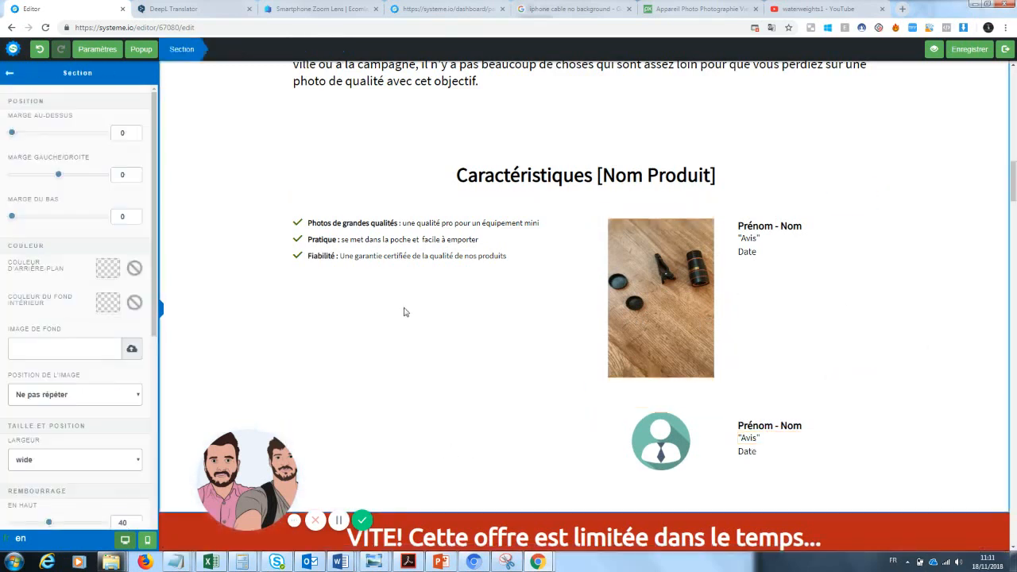
left_click(9, 73)
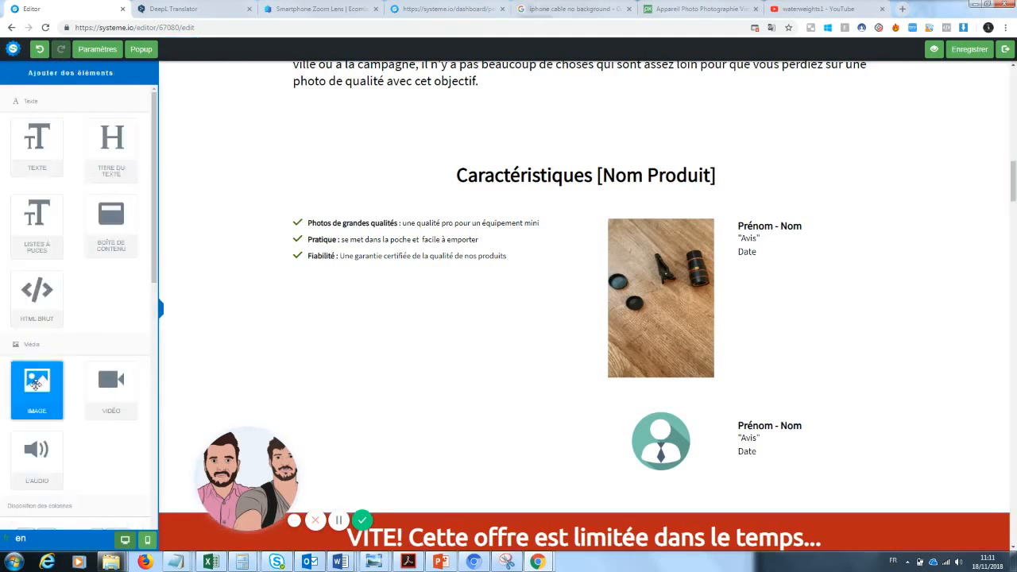
left_click_drag(37, 386, 52, 349)
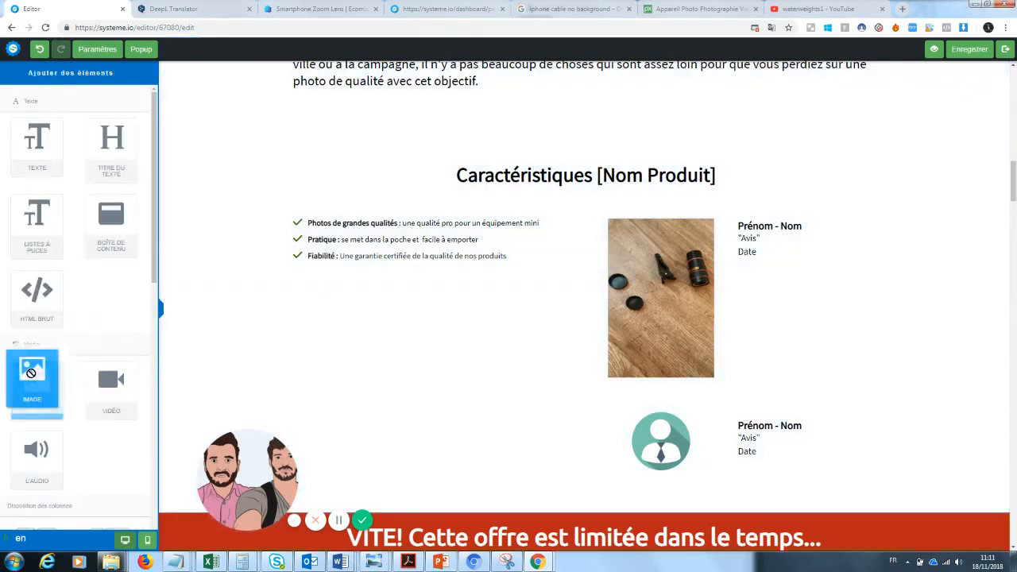
scroll(148, 334, "down", 3)
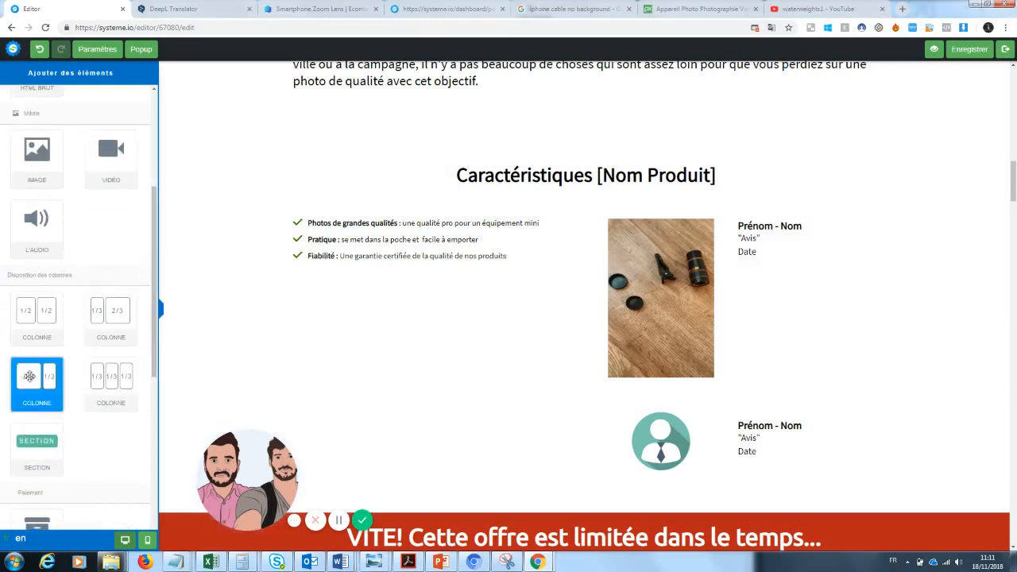
left_click_drag(90, 318, 407, 370)
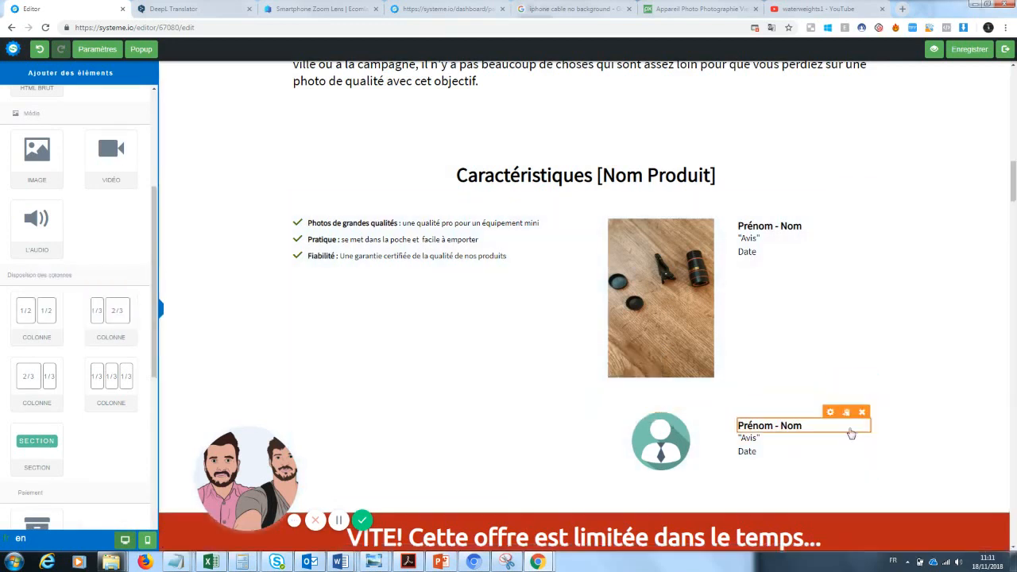
Step: Delete the second avatar testimonial row and drop an image element into the new row's left column
left_click(867, 381)
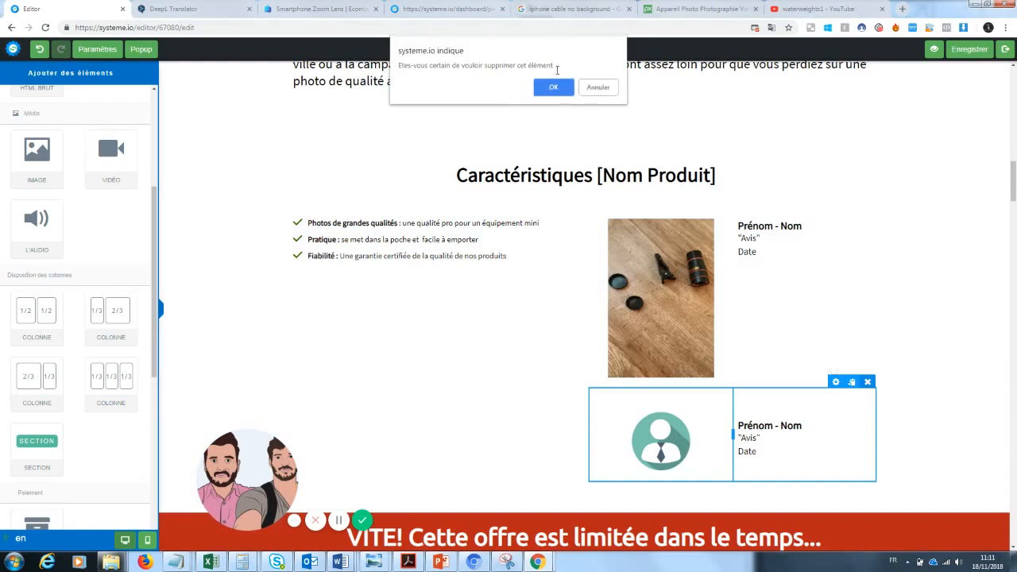
left_click(558, 87)
left_click_drag(1014, 175, 1013, 184)
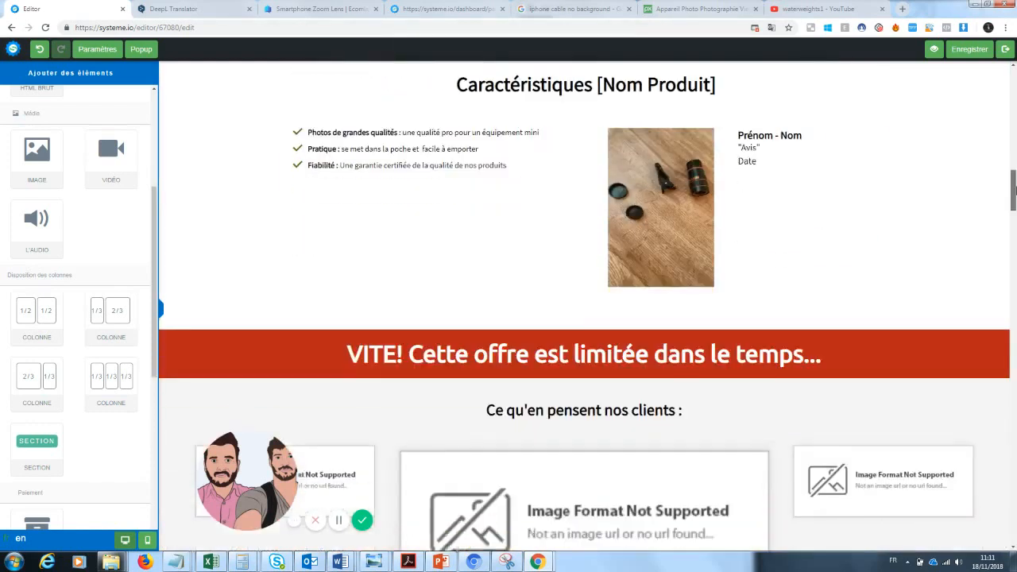
left_click_drag(104, 330, 482, 282)
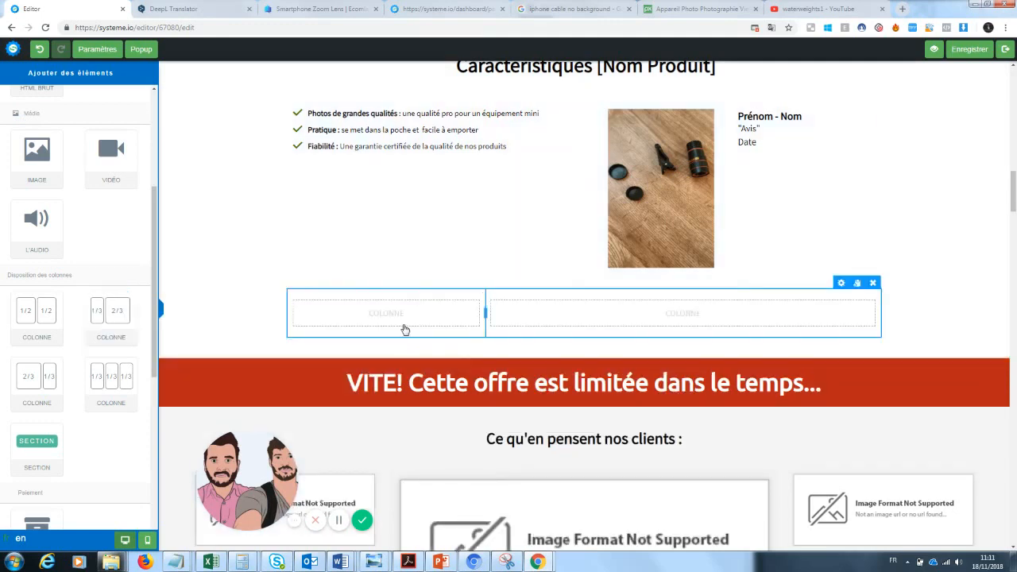
left_click_drag(37, 155, 381, 305)
Step: Insert a previously uploaded photo into the new image block
left_click(423, 342)
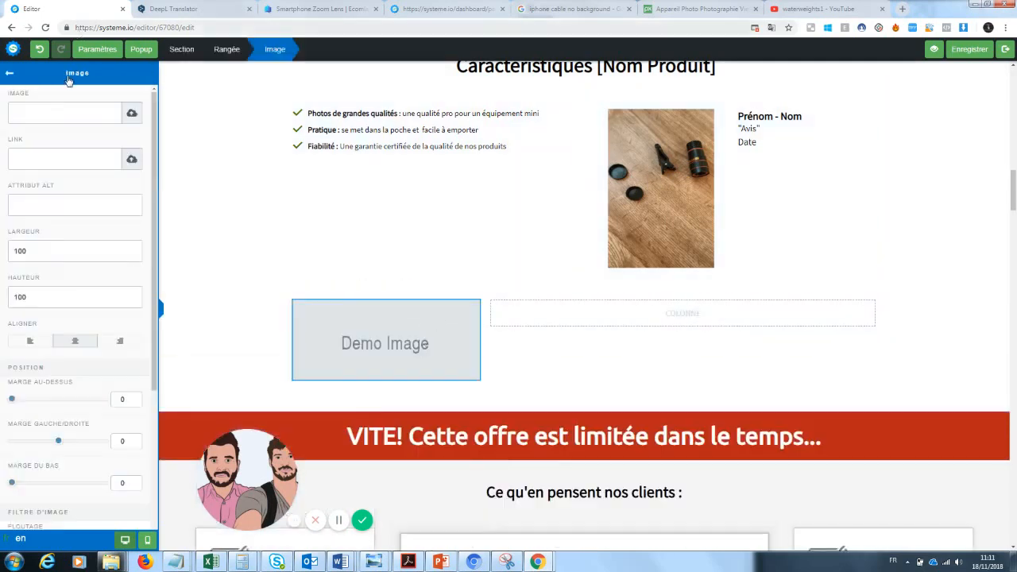
left_click(130, 115)
left_click(517, 232)
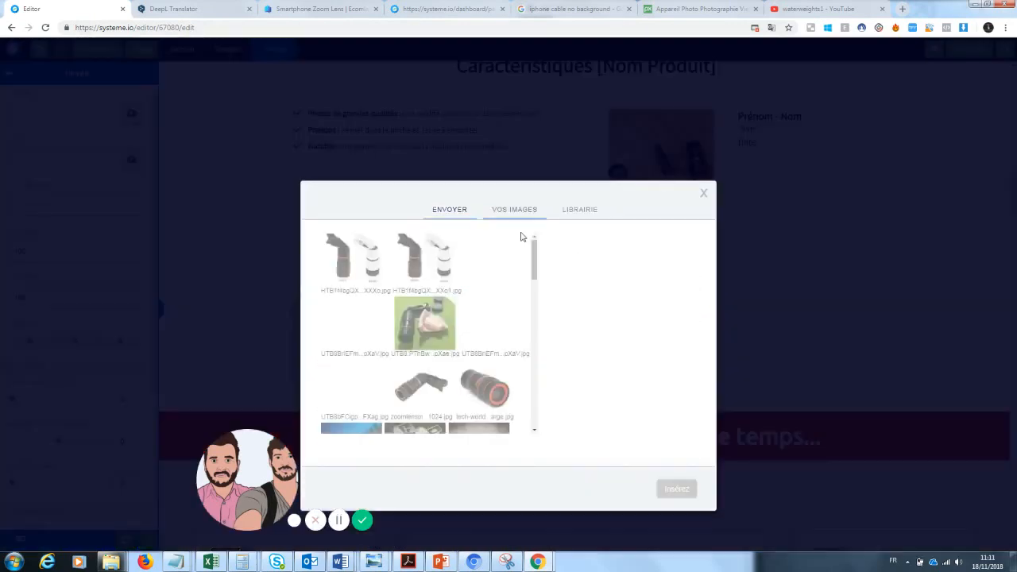
left_click(501, 338)
left_click(668, 490)
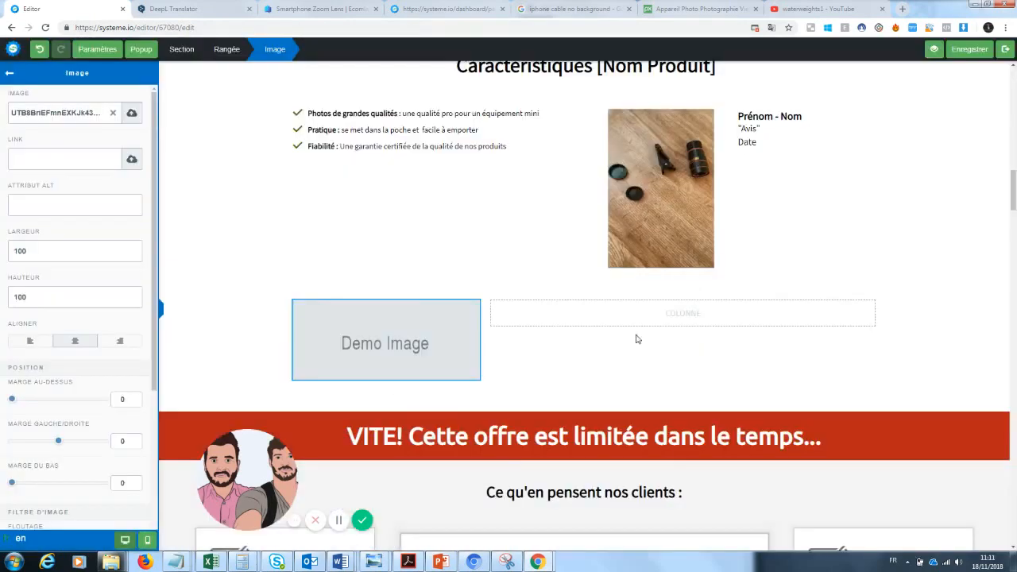
left_click(428, 378)
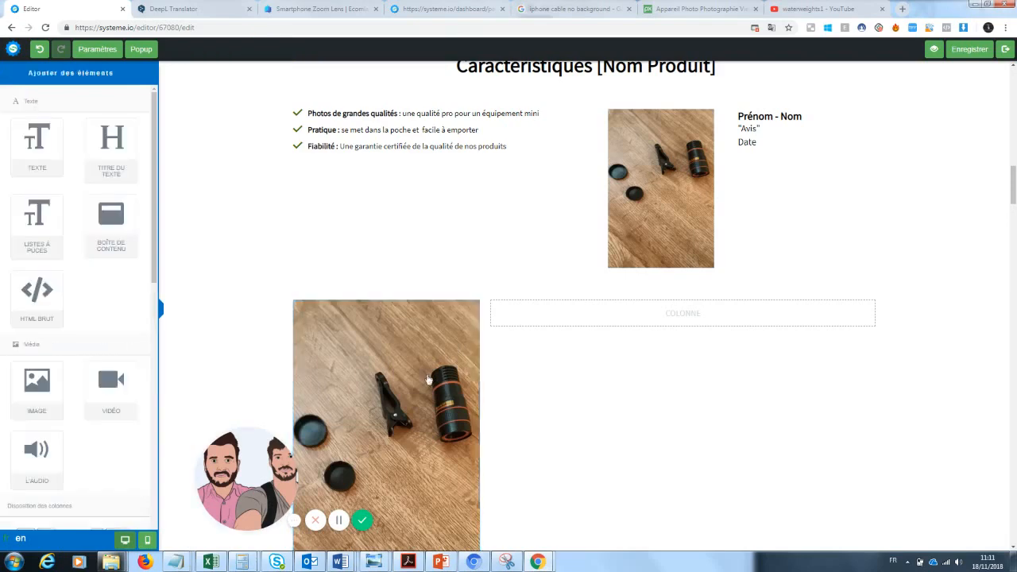
Step: Swap the image for the lens kit photo on the green mat from the uploaded images
left_click(404, 368)
left_click(113, 112)
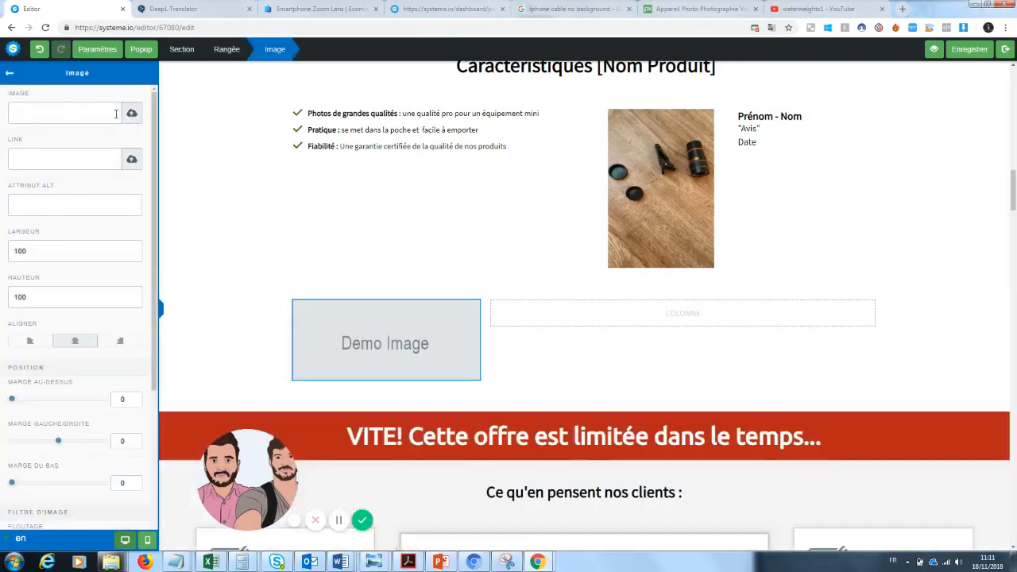
left_click(132, 113)
left_click(533, 386)
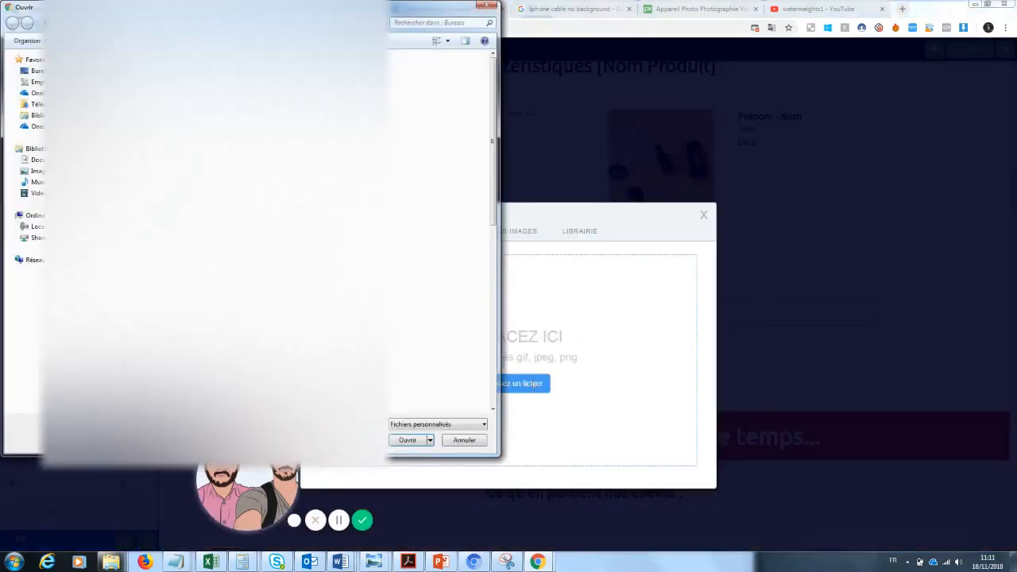
left_click(487, 9)
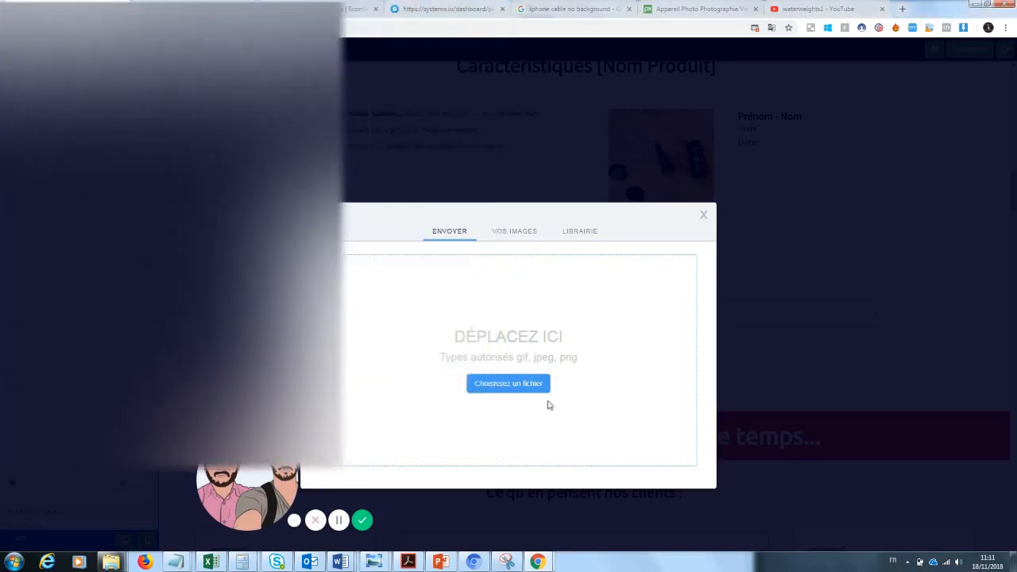
left_click(515, 230)
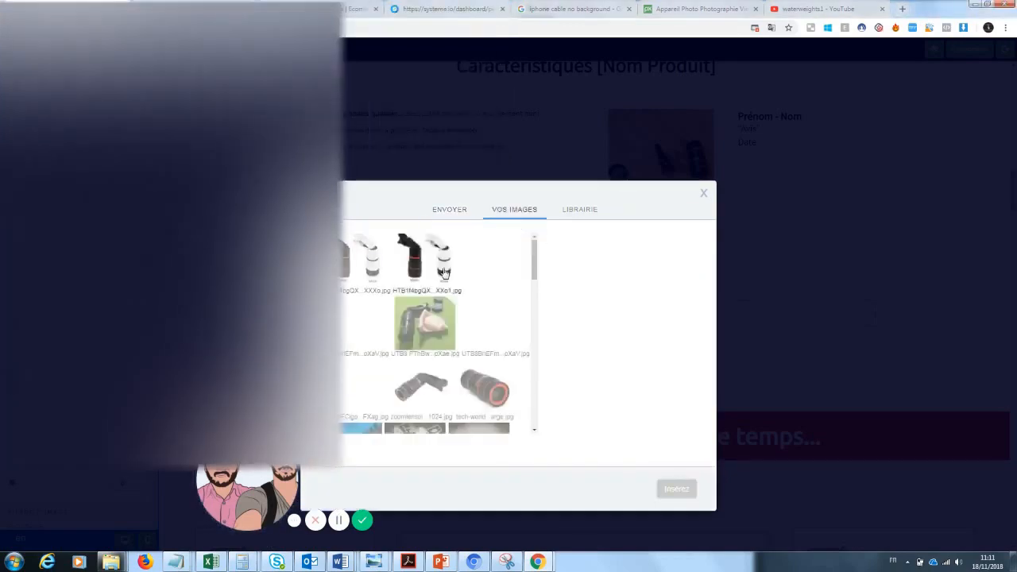
left_click(447, 325)
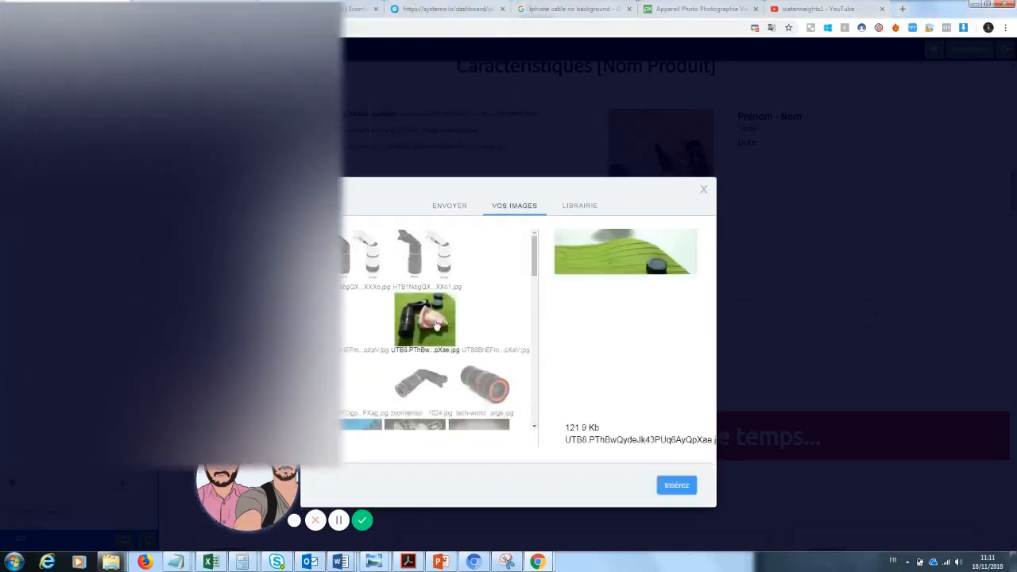
left_click(673, 486)
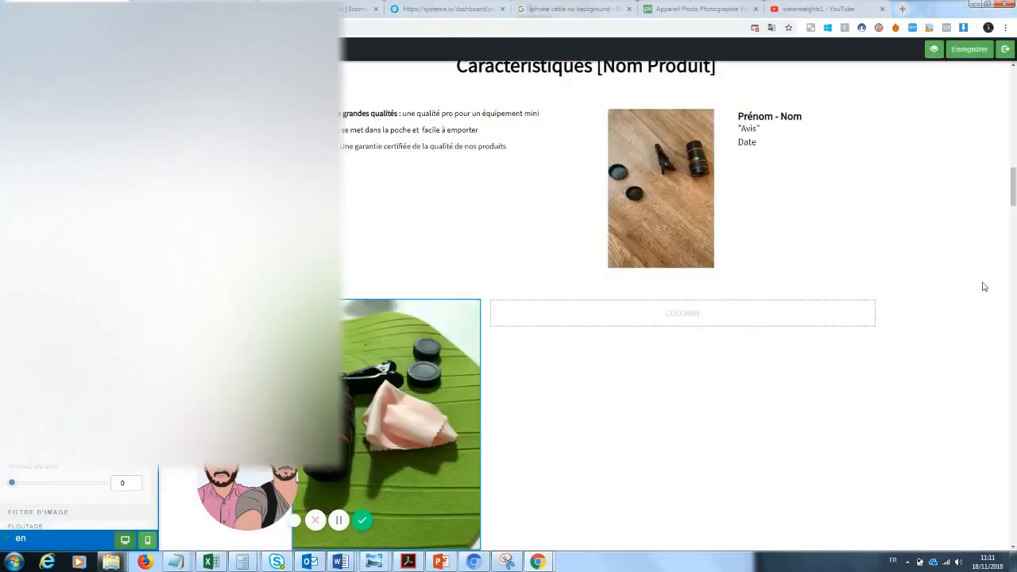
left_click(643, 317)
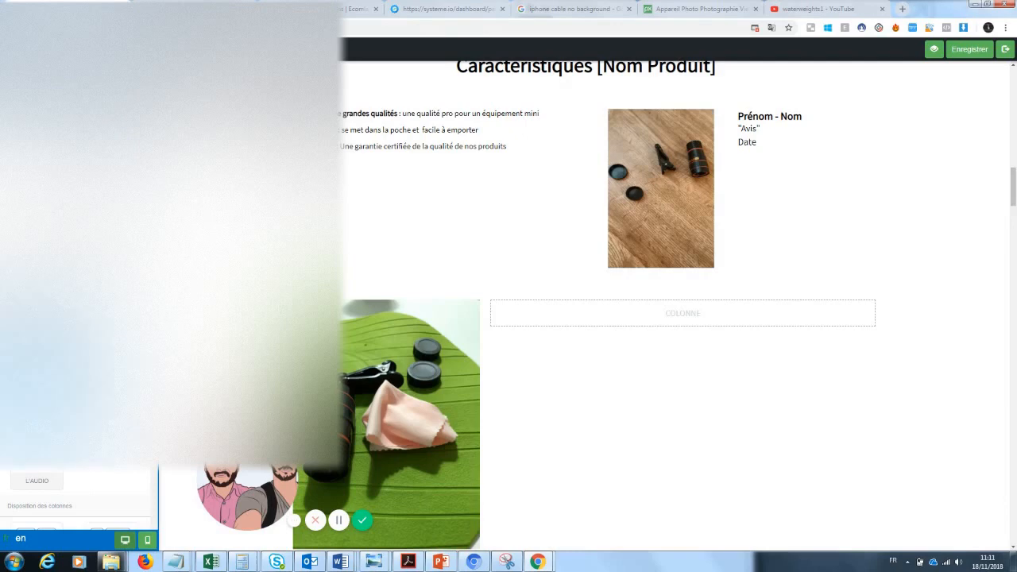
Step: Add a text block in the empty column and replace its placeholder name with the reviewer's name
left_click_drag(26, 151, 654, 319)
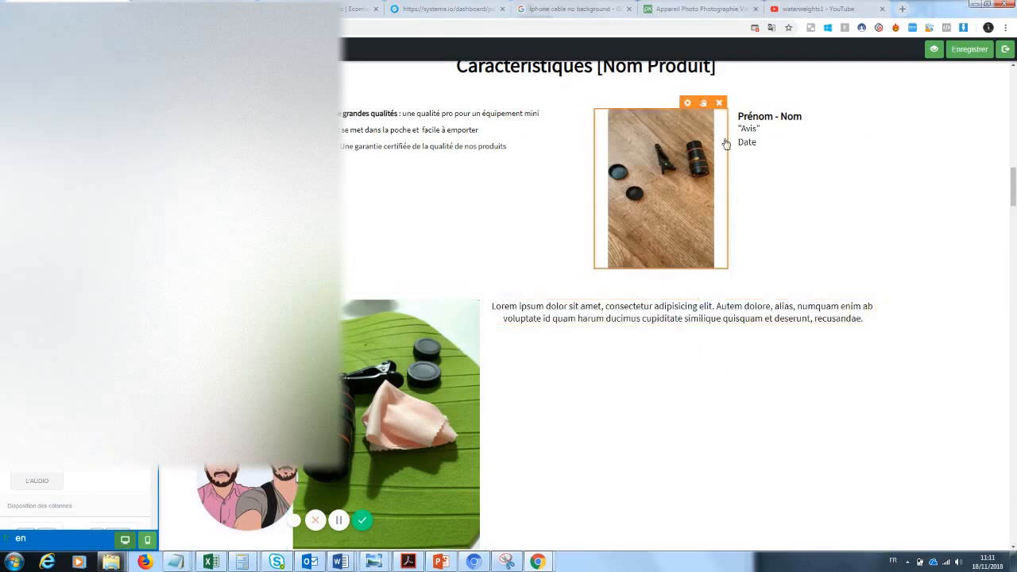
left_click(770, 129)
left_click(814, 207)
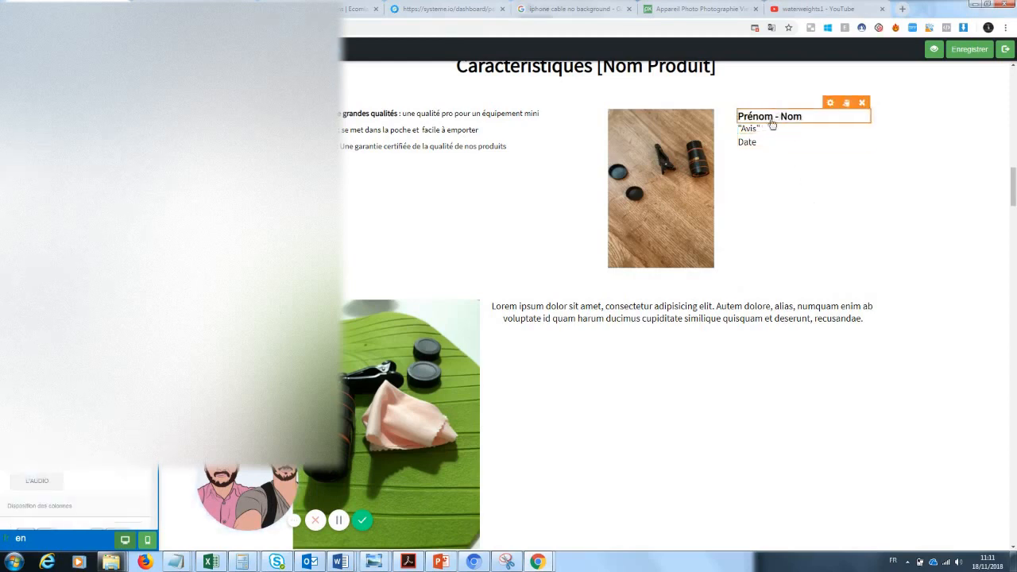
left_click(792, 116)
left_click_drag(804, 117, 666, 133)
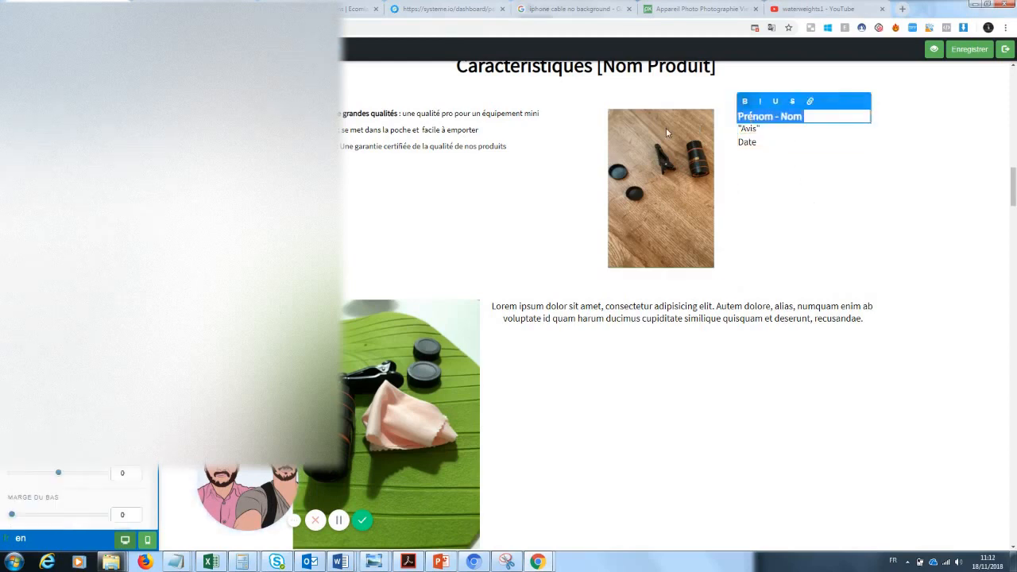
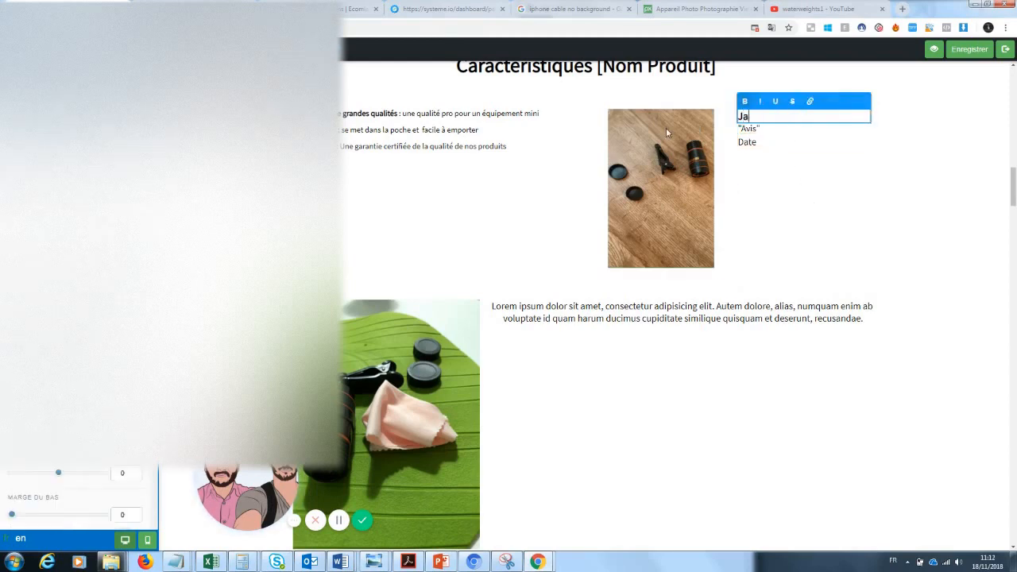
left_click(749, 131)
Step: Write the review 'Produit arrivé sans encombre, je suis très satisfait.' and add top and bottom margins
left_click(763, 134)
left_click_drag(763, 129, 738, 130)
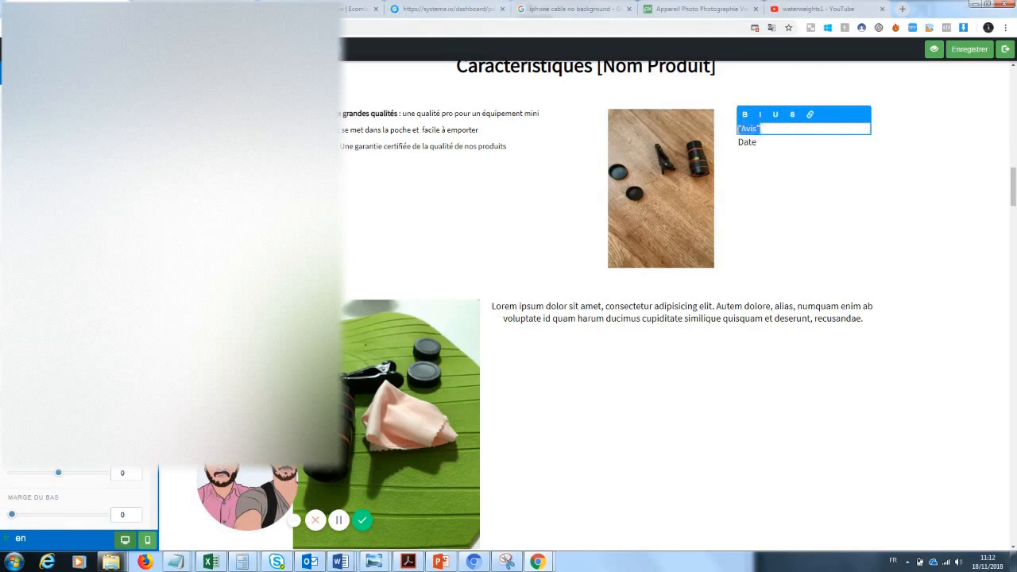
type("Produit arrivé sans emcombre,")
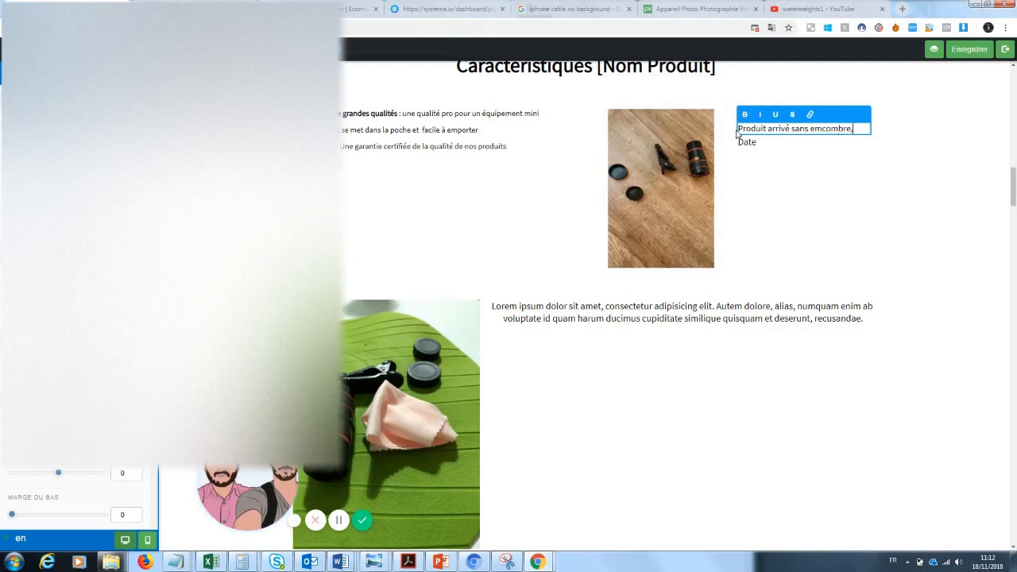
type("je suis très satisfait.")
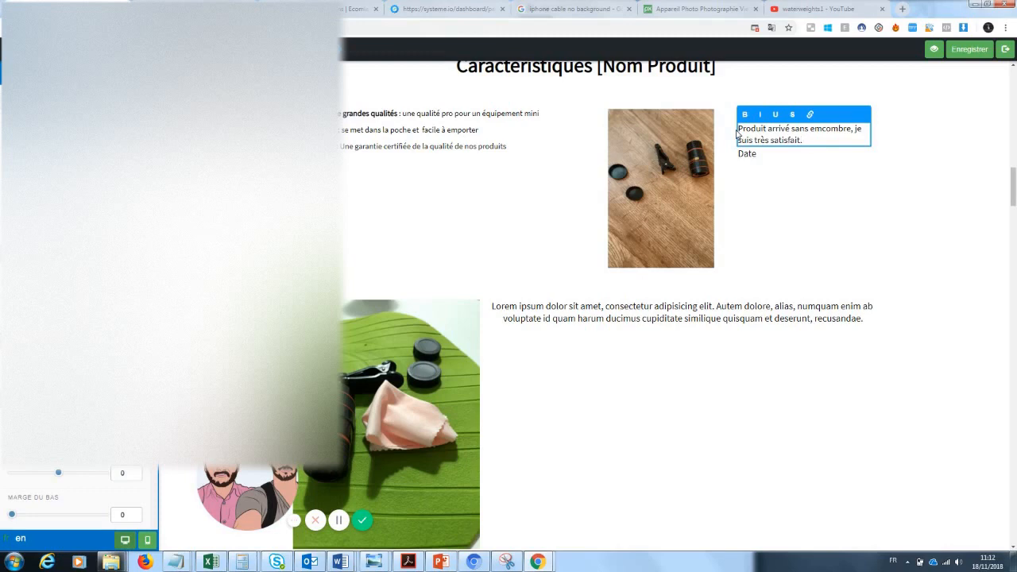
left_click(765, 175)
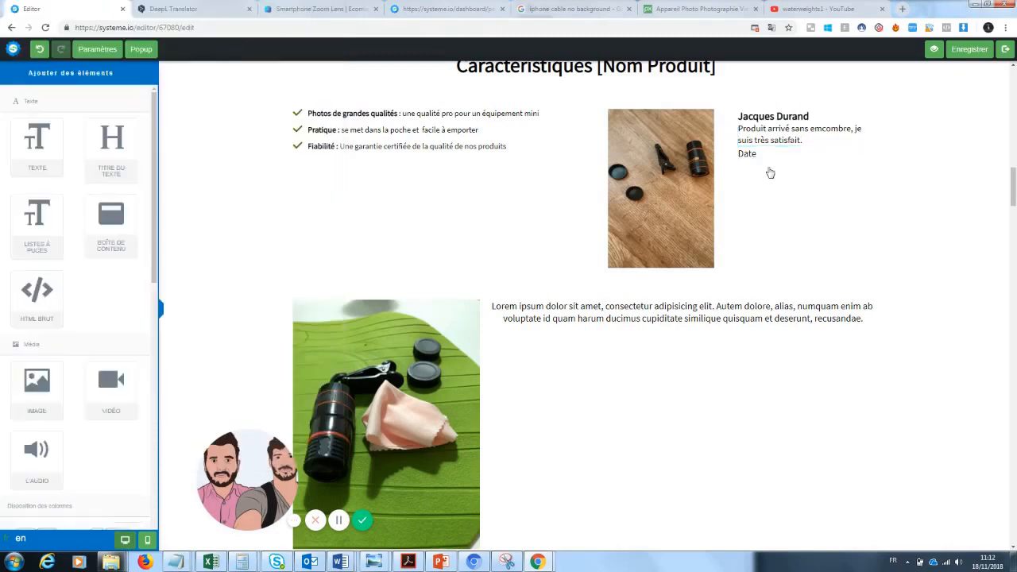
left_click(792, 138)
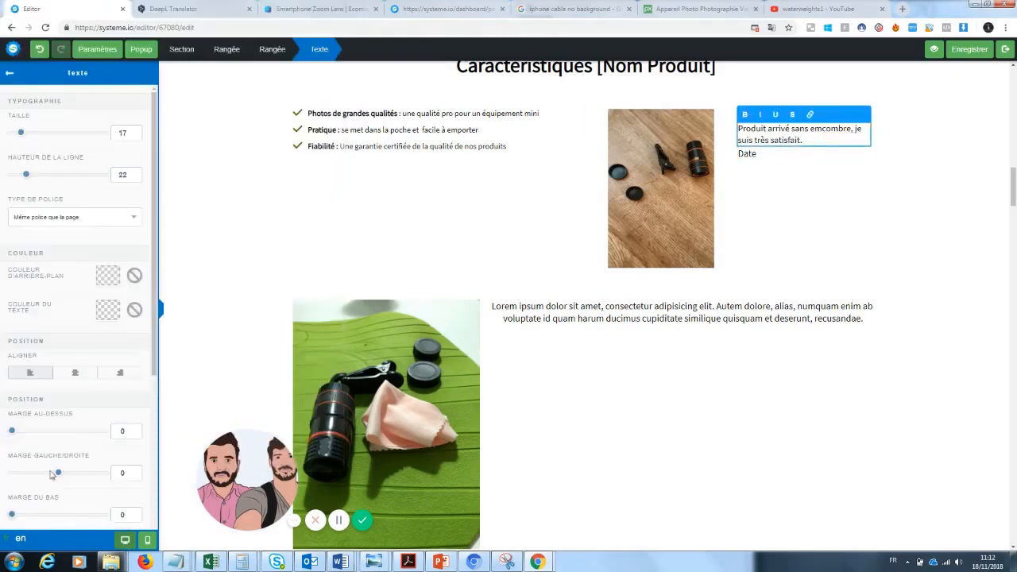
left_click_drag(22, 515, 29, 515)
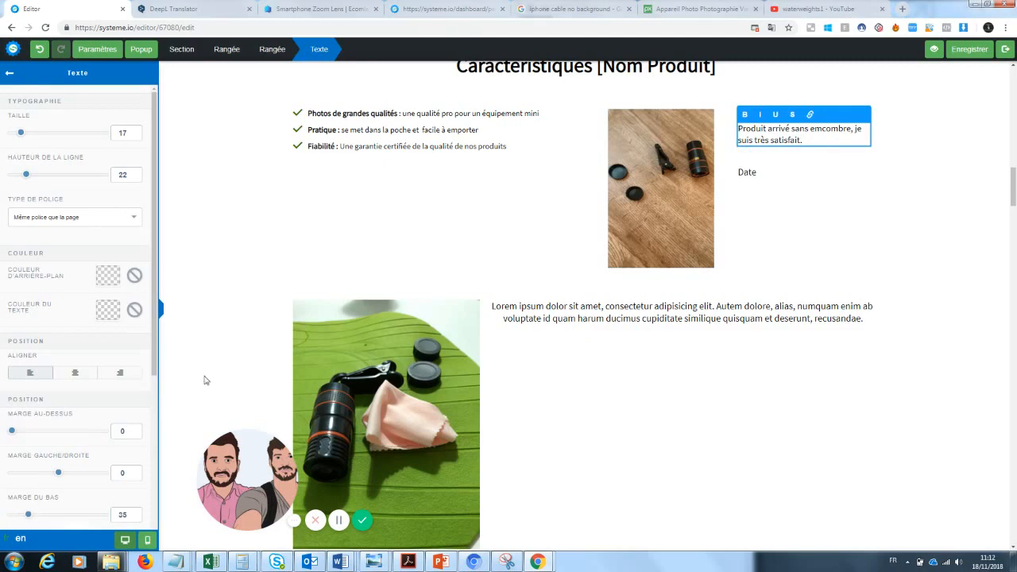
scroll(66, 411, "down", 1)
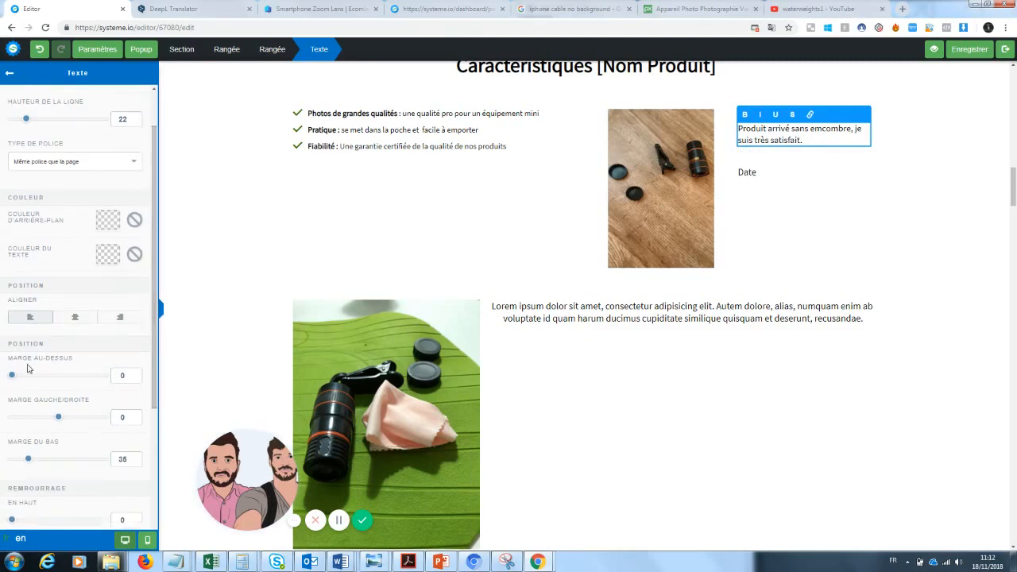
left_click_drag(12, 377, 21, 376)
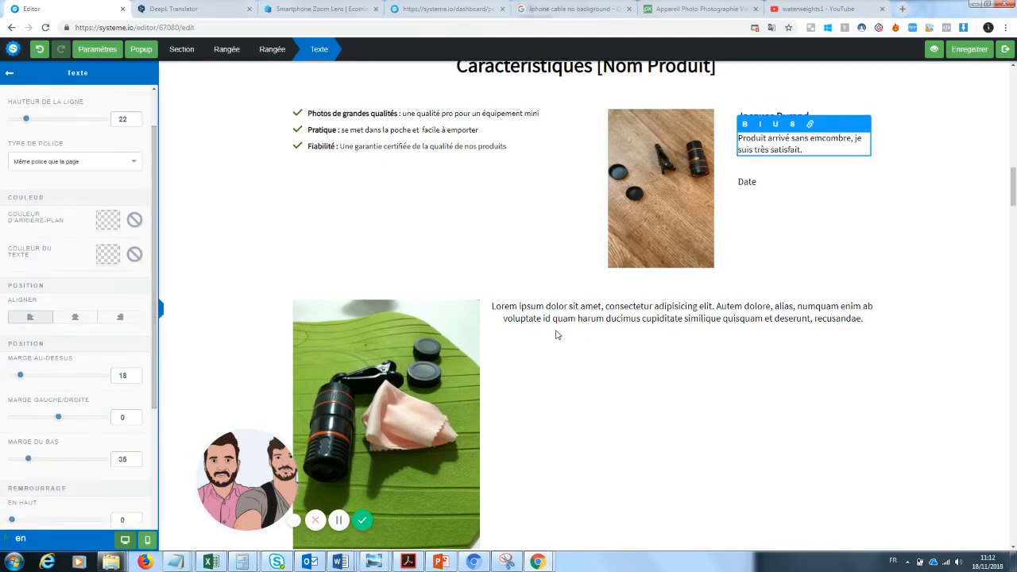
left_click(867, 204)
Step: Replace the Date placeholder with '12 juin 2018'
left_click(761, 182)
left_click_drag(761, 182, 728, 190)
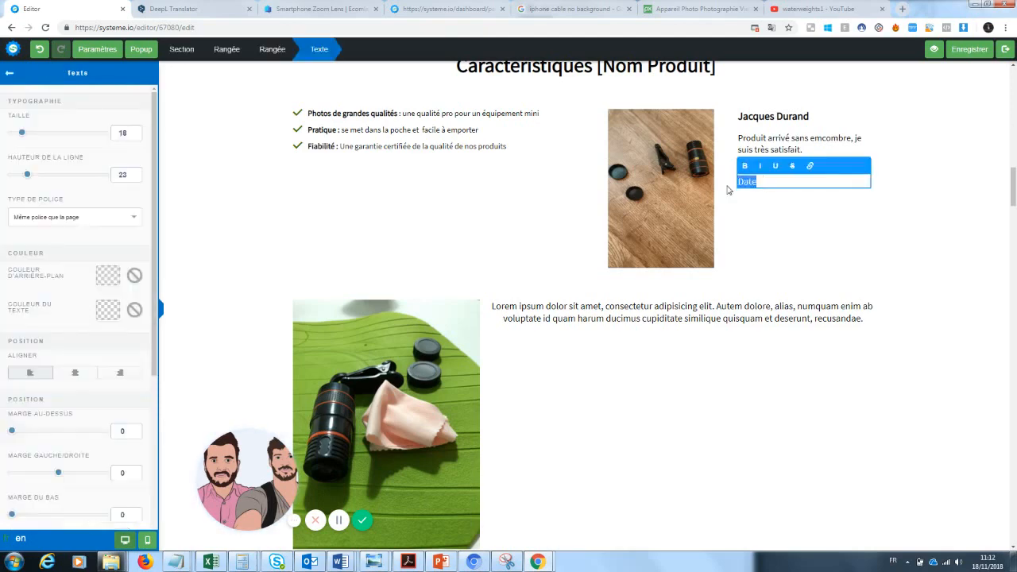
key("BackSpace")
left_click(1003, 203)
left_click(775, 187)
type("12 juin 2018")
left_click(790, 214)
scroll(970, 216, "up", 5)
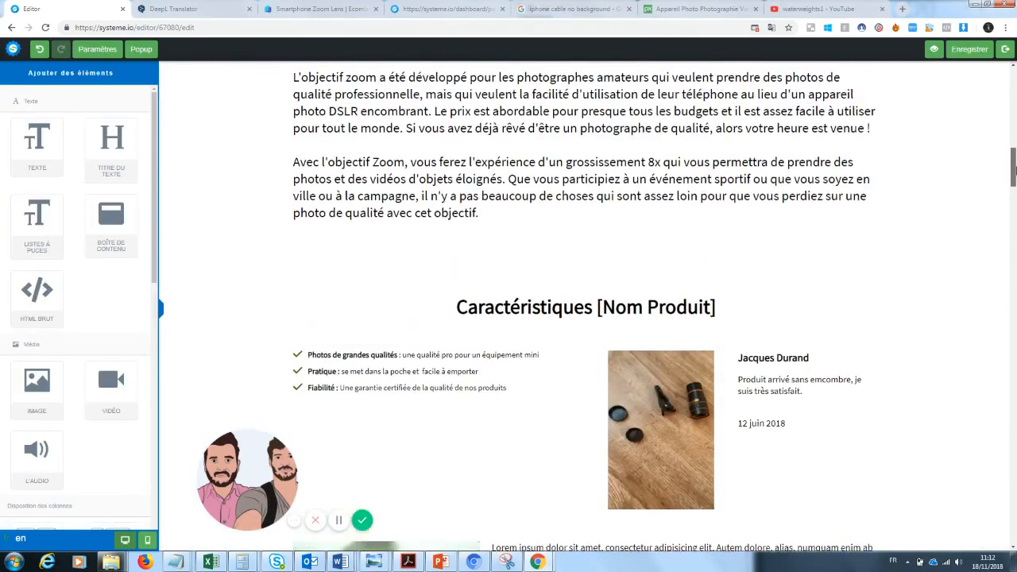
scroll(584, 318, "down", 2)
Step: Rewrite the heading as 'Pourquoi notre zoom Photo va changer votre manière de prendre des photos ?'
left_click(584, 260)
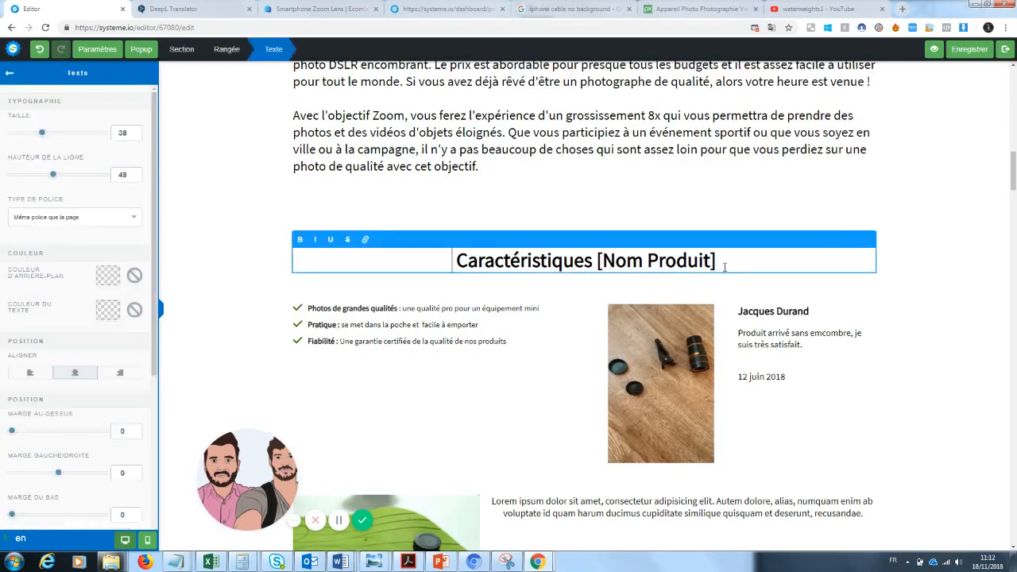
left_click_drag(716, 261, 443, 254)
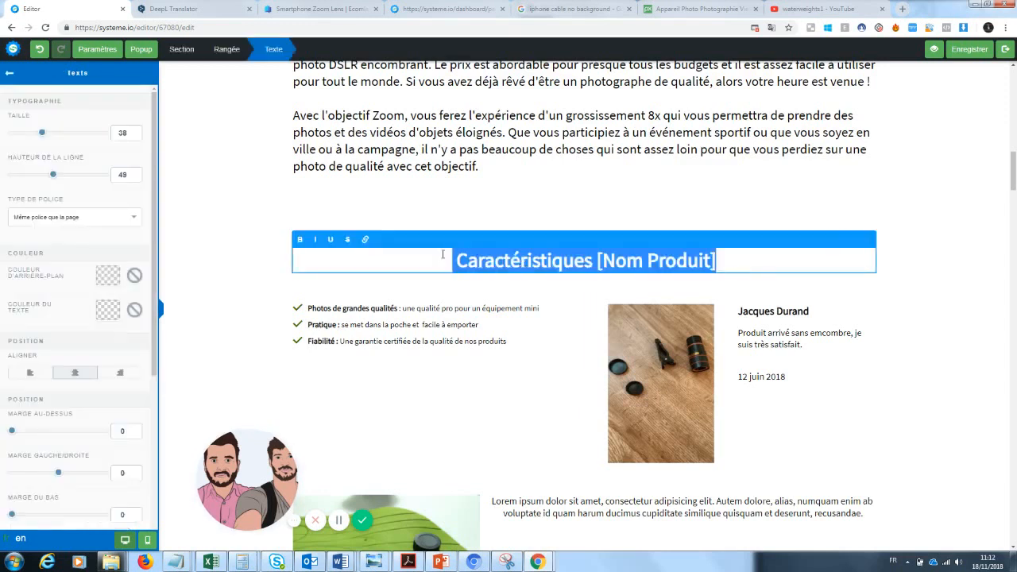
type("Pourquoi le")
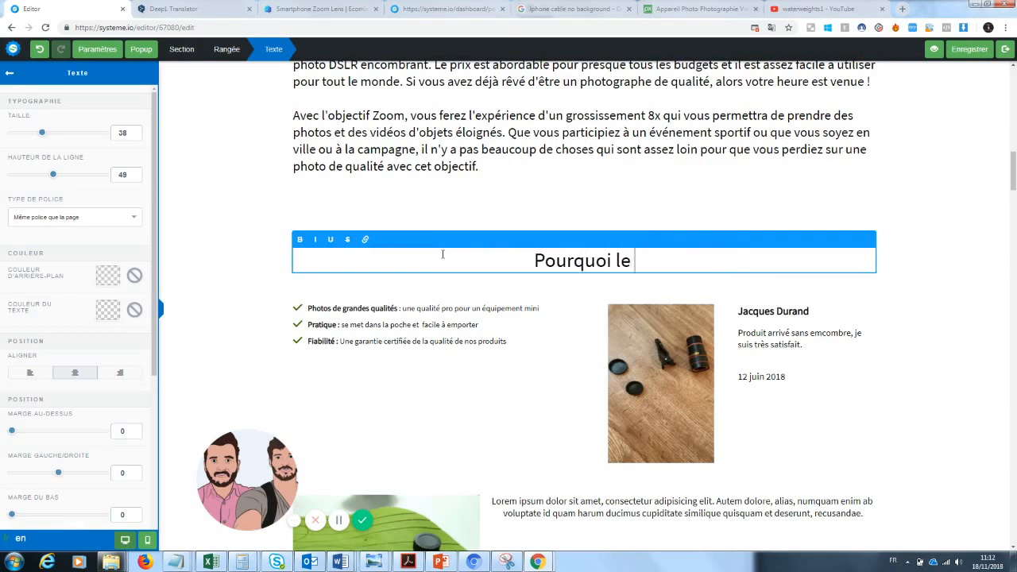
key("BackSpace")
key("BackSpace")
type("e zoom")
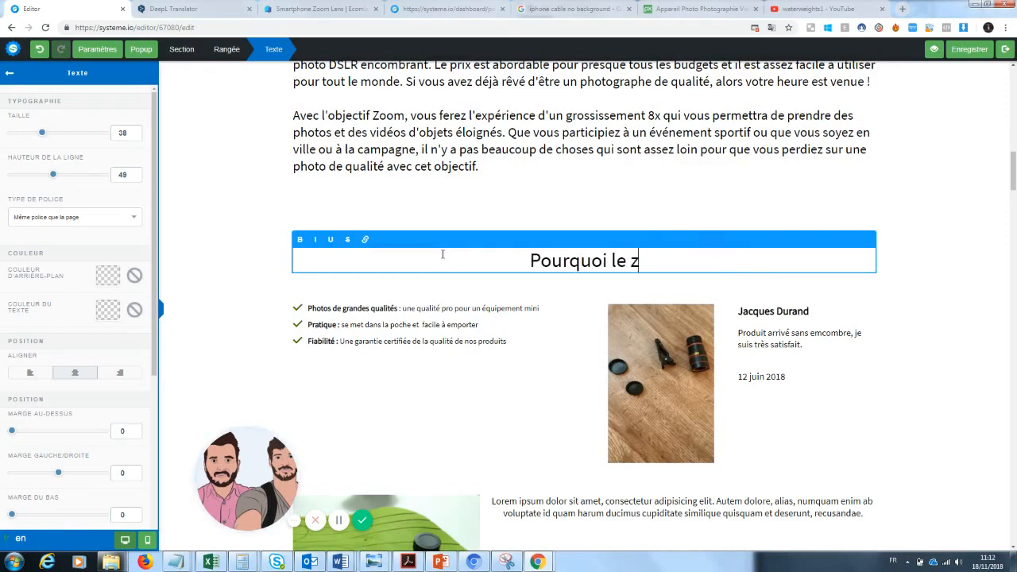
key("BackSpace")
key("BackSpace")
key("BackSpace")
key("BackSpace")
key("BackSpace")
key("BackSpace")
key("BackSpace")
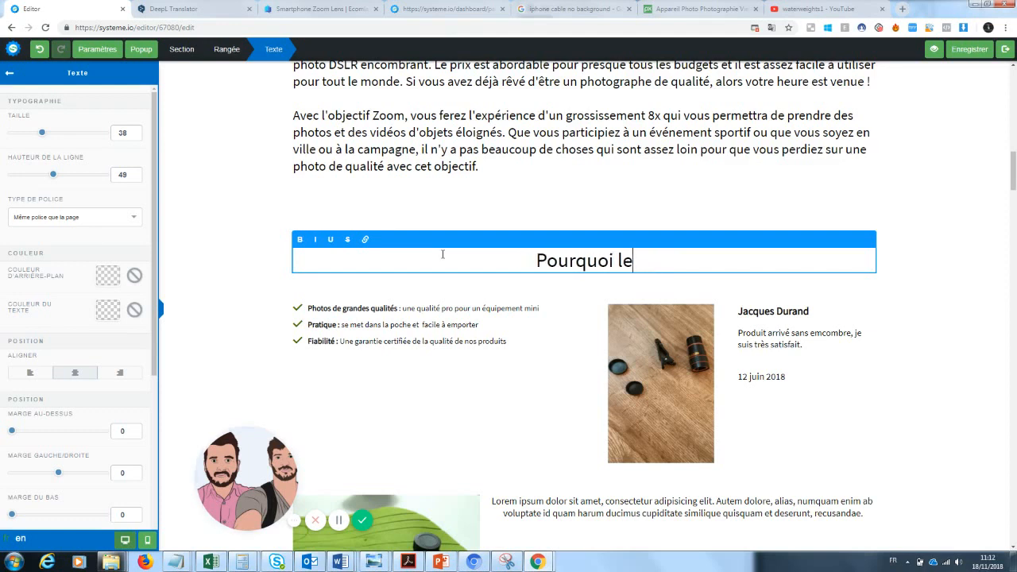
type("notre zo")
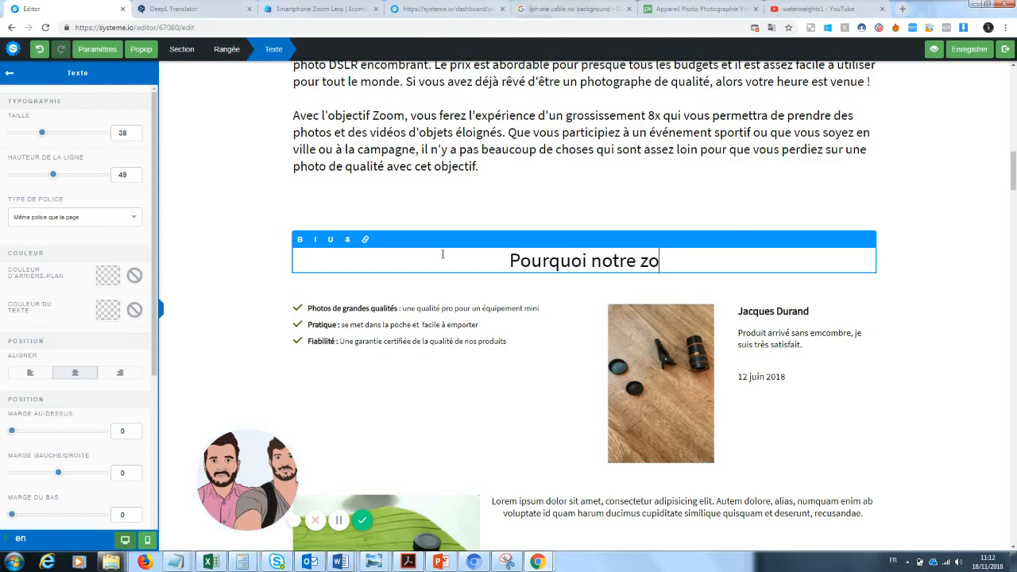
type("om Photo va")
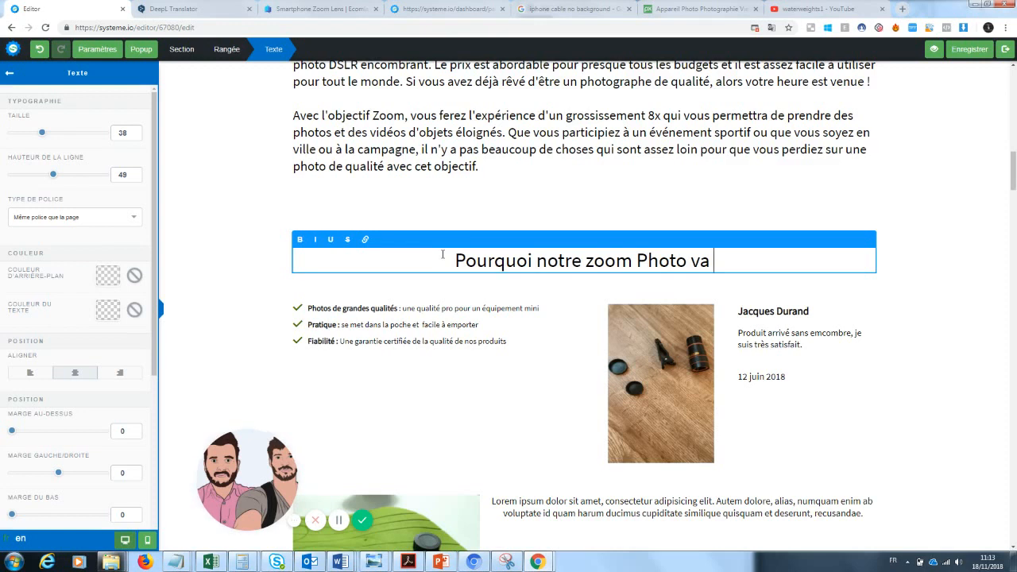
type(" c")
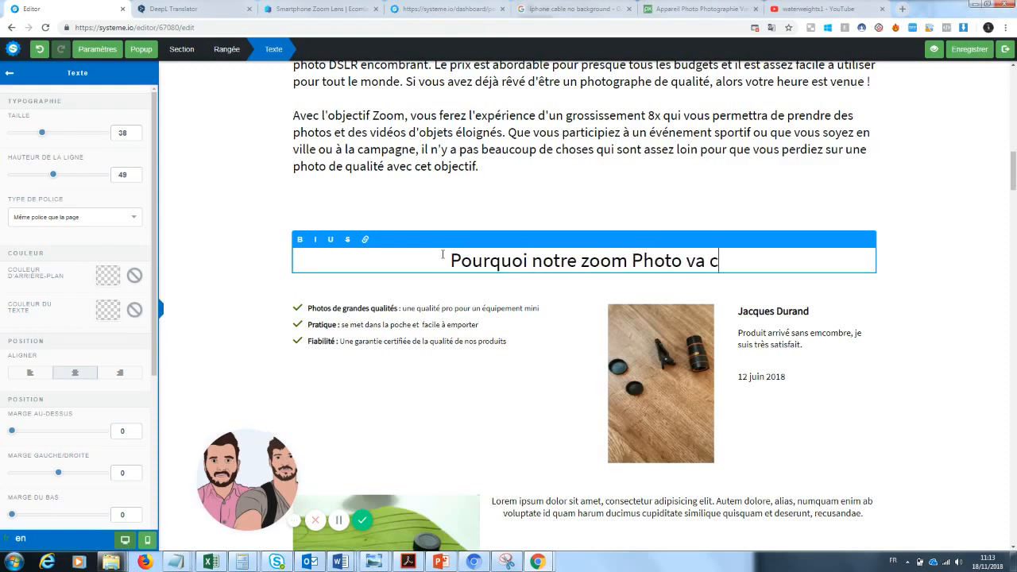
type("hanger votr")
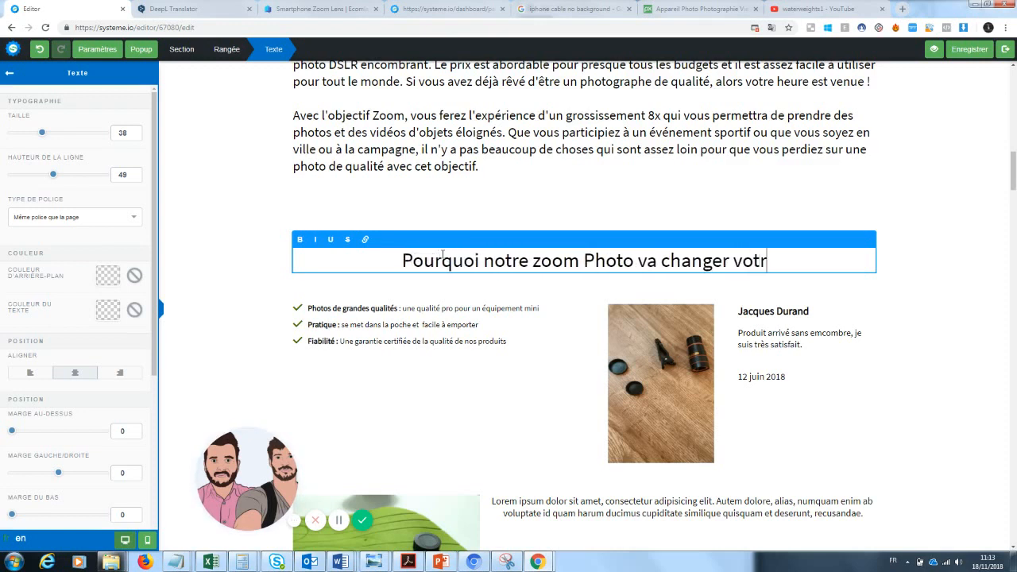
type("e manière de pr")
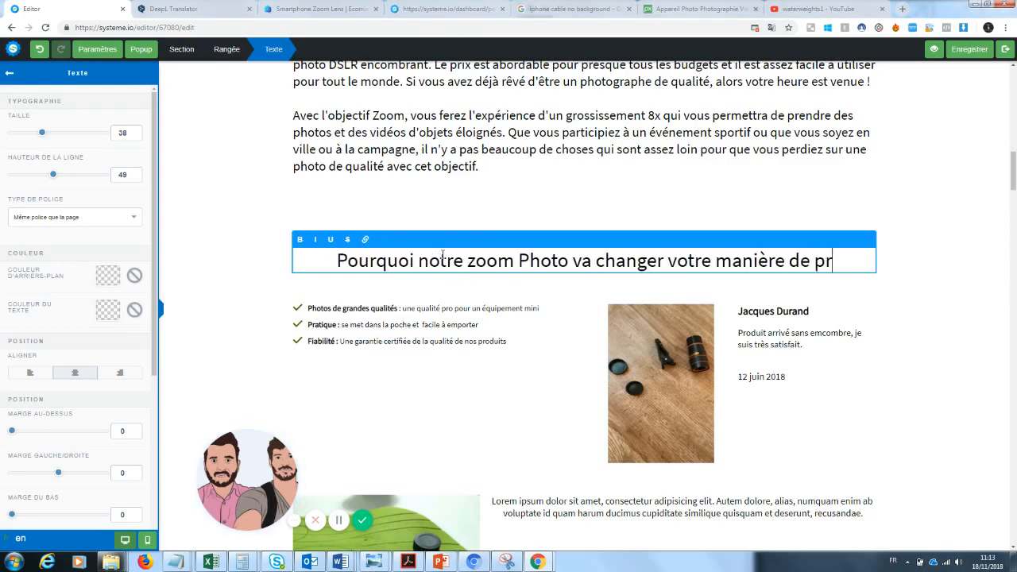
type("endre de sphotos ")
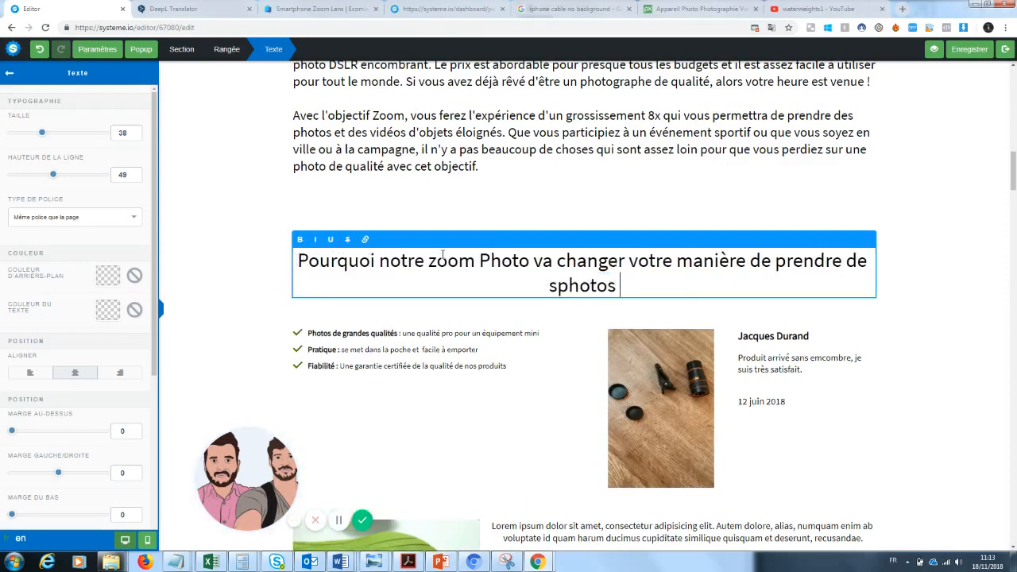
type("?")
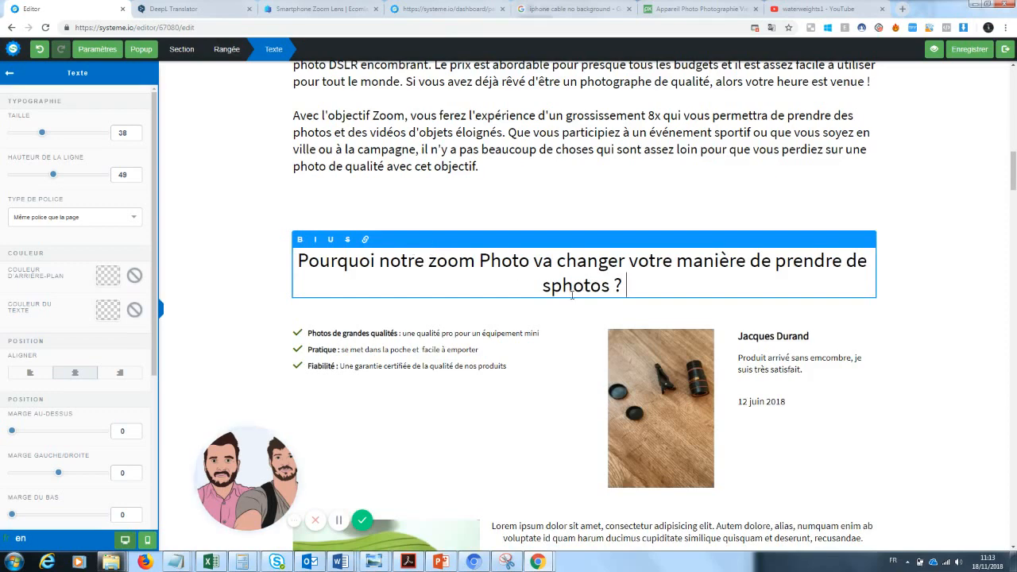
key("BackSpace")
key("BackSpace")
type("s")
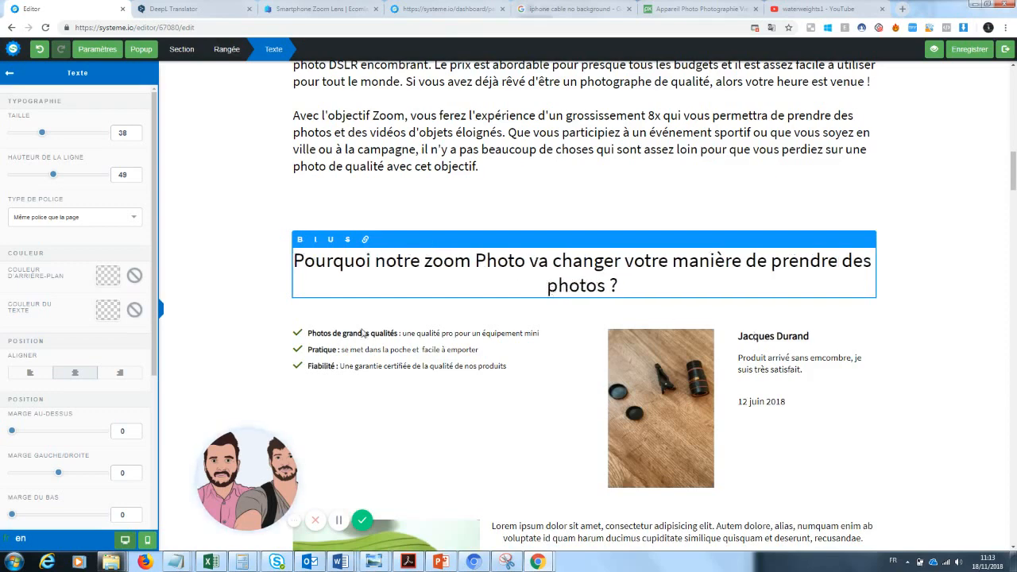
Step: Try a line break before 'votre' in the heading, then rejoin it onto one line
left_click_drag(640, 289, 547, 286)
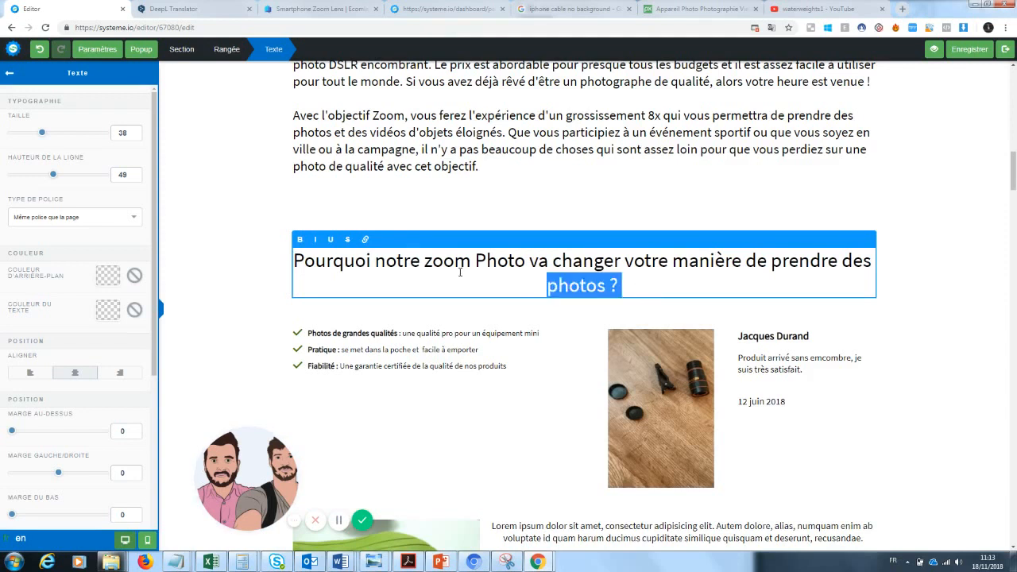
left_click(274, 279)
left_click(619, 288)
left_click(627, 285)
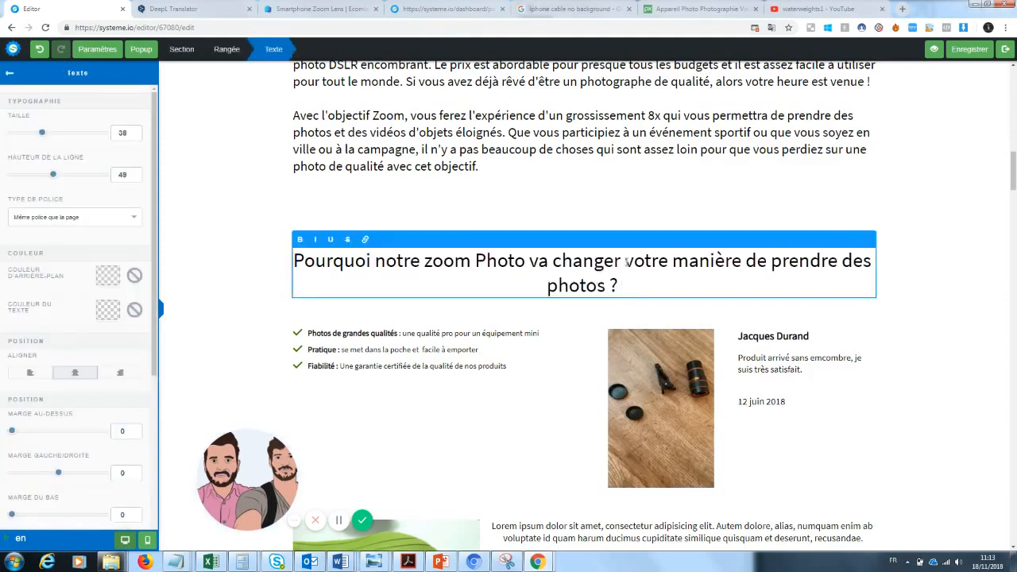
left_click(627, 261)
key("Return")
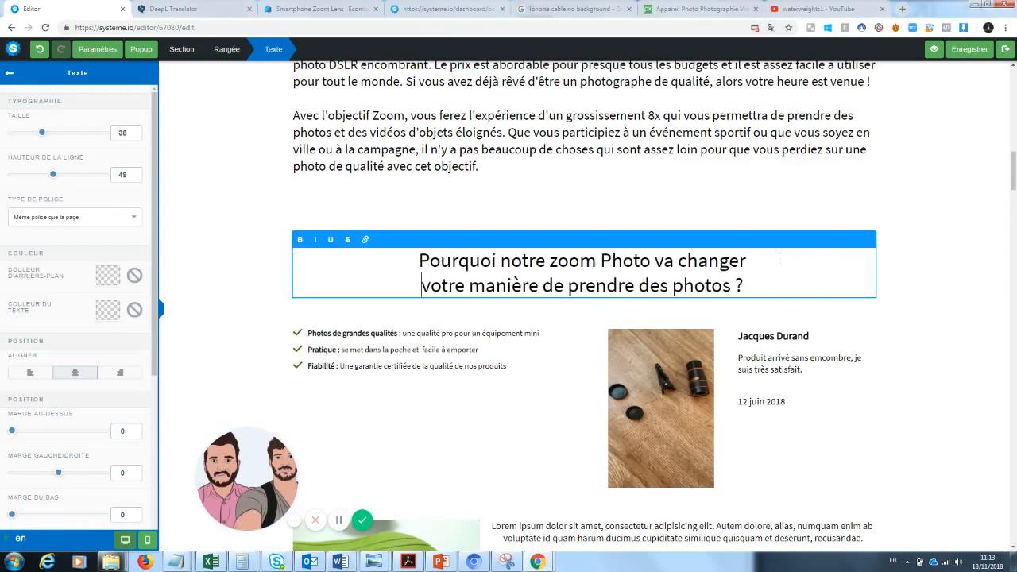
left_click(890, 293)
left_click(750, 285)
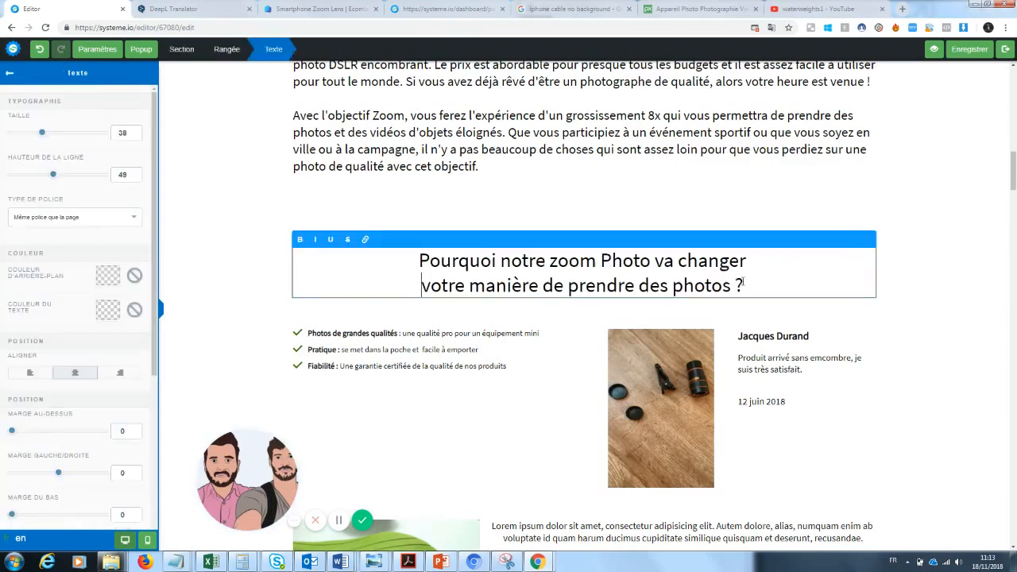
left_click_drag(750, 285, 420, 257)
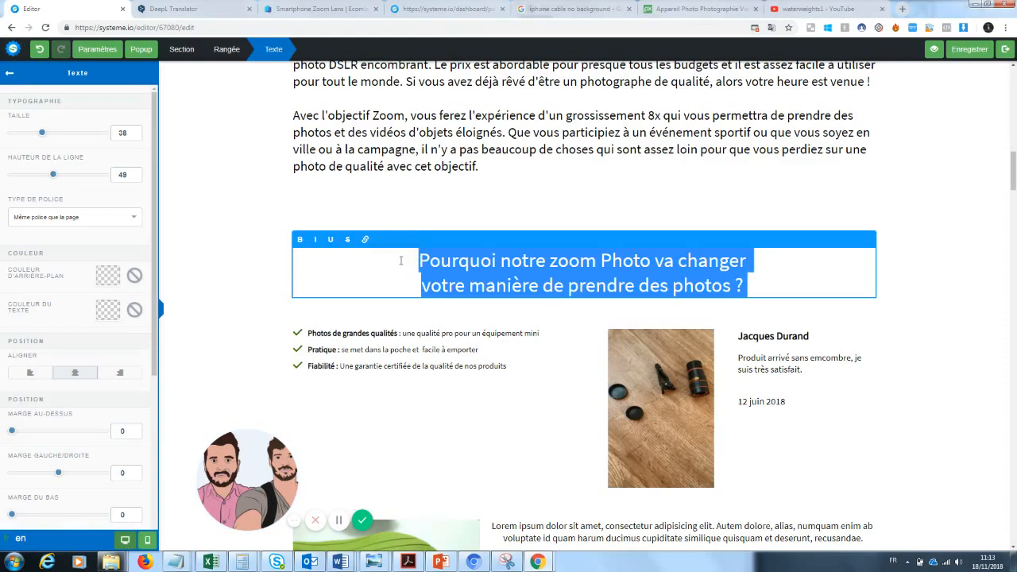
left_click(426, 286)
key("BackSpace")
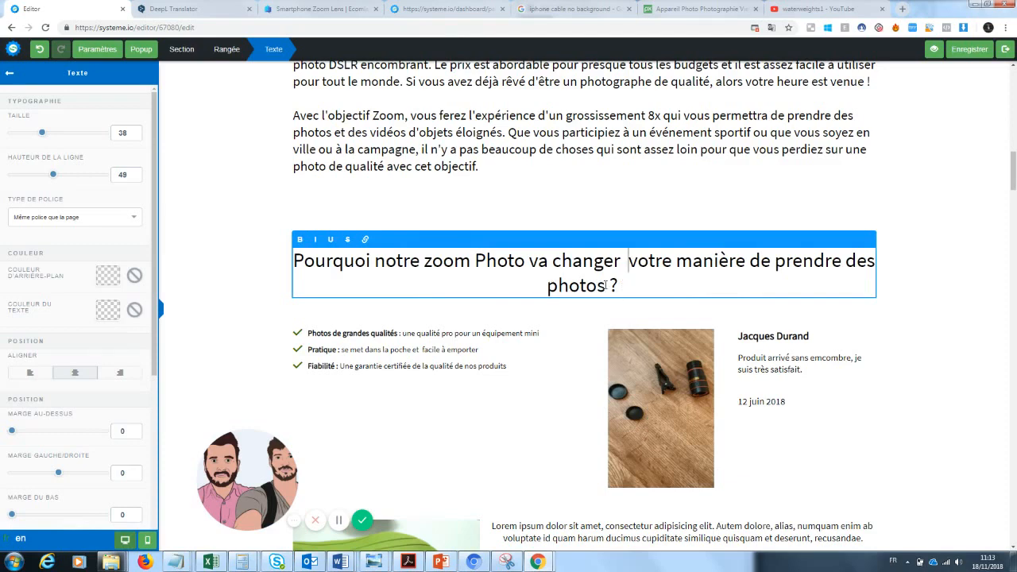
Step: Underline the word 'changer' in the heading
left_click_drag(621, 261, 526, 262)
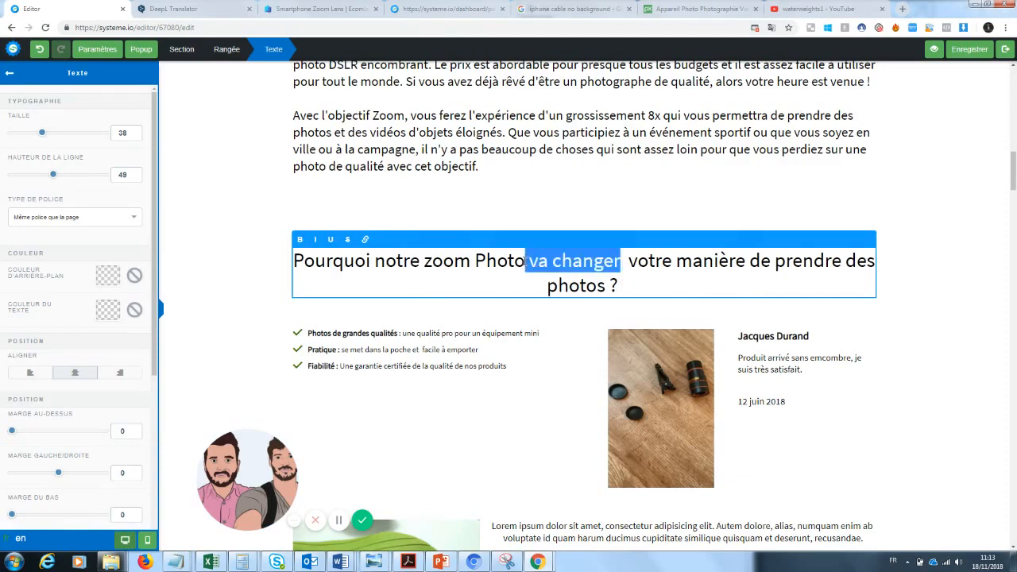
left_click_drag(620, 260, 556, 268)
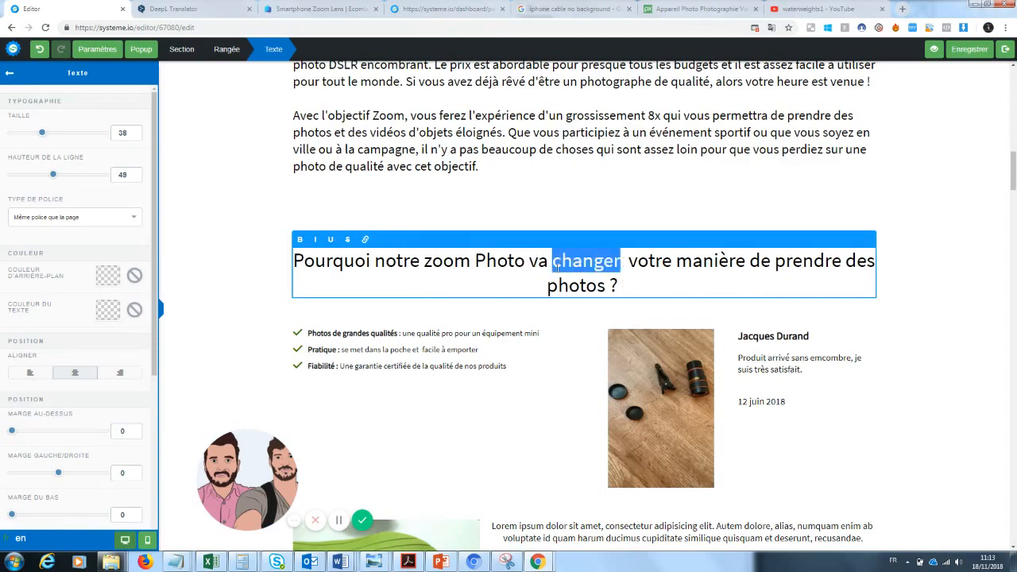
left_click(330, 244)
left_click(1013, 208)
left_click_drag(1015, 189, 1014, 72)
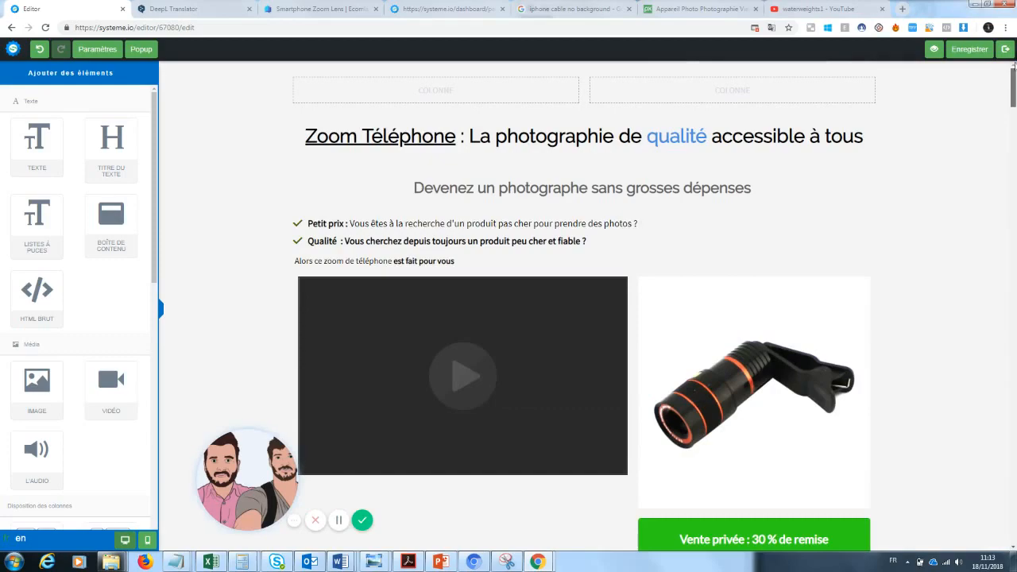
left_click_drag(1013, 70, 1014, 234)
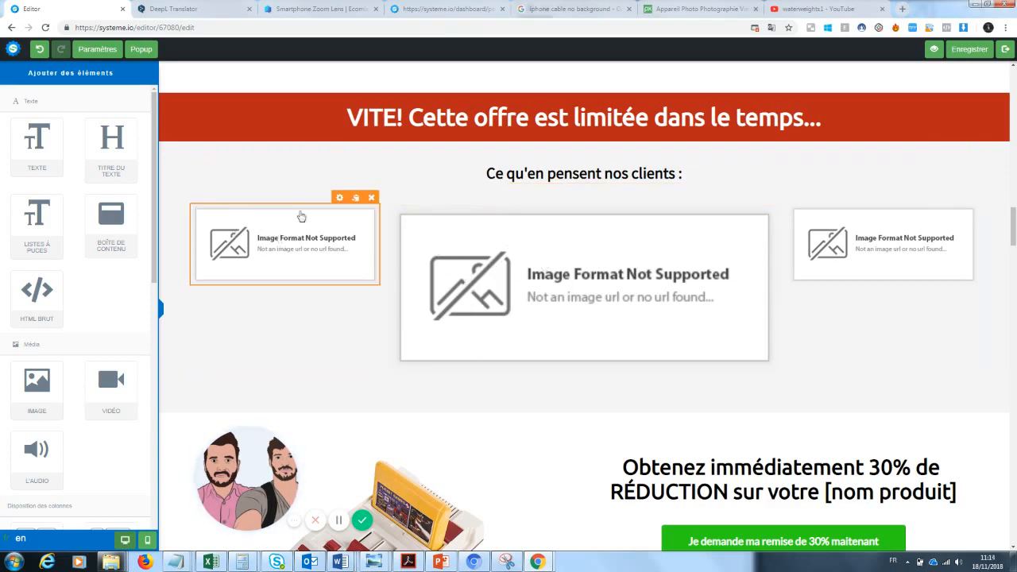
Step: Open the GiftBite Nano Zoom store page from Ecomlad, close Ecomlad, and return to the editor
left_click(330, 9)
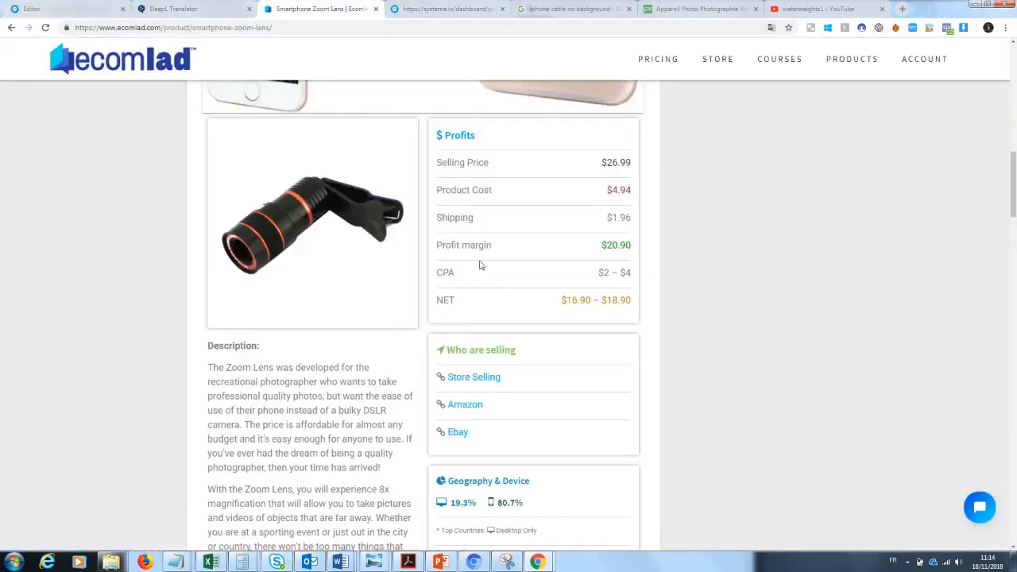
left_click(476, 379)
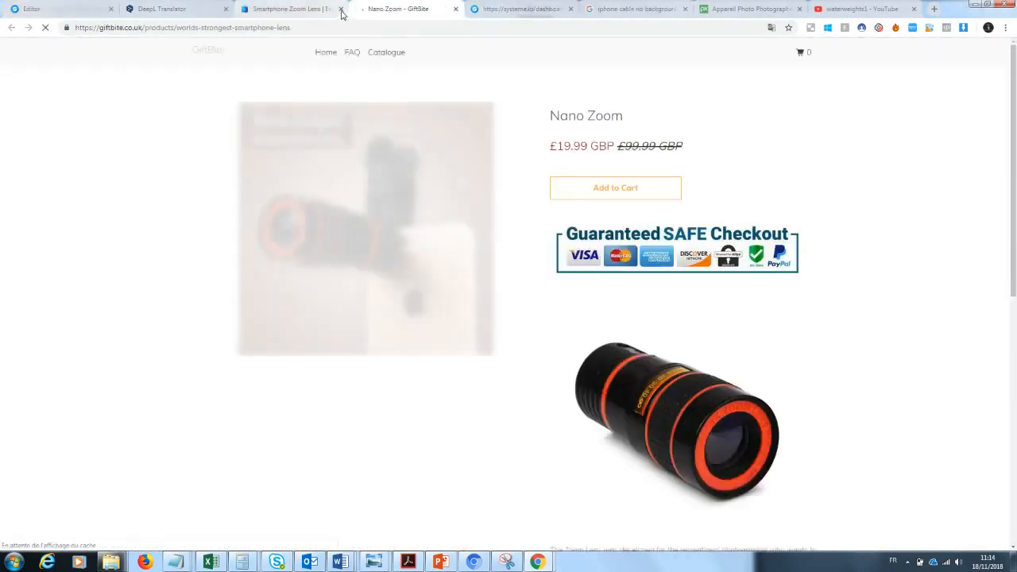
left_click(341, 10)
left_click_drag(1014, 118, 992, 345)
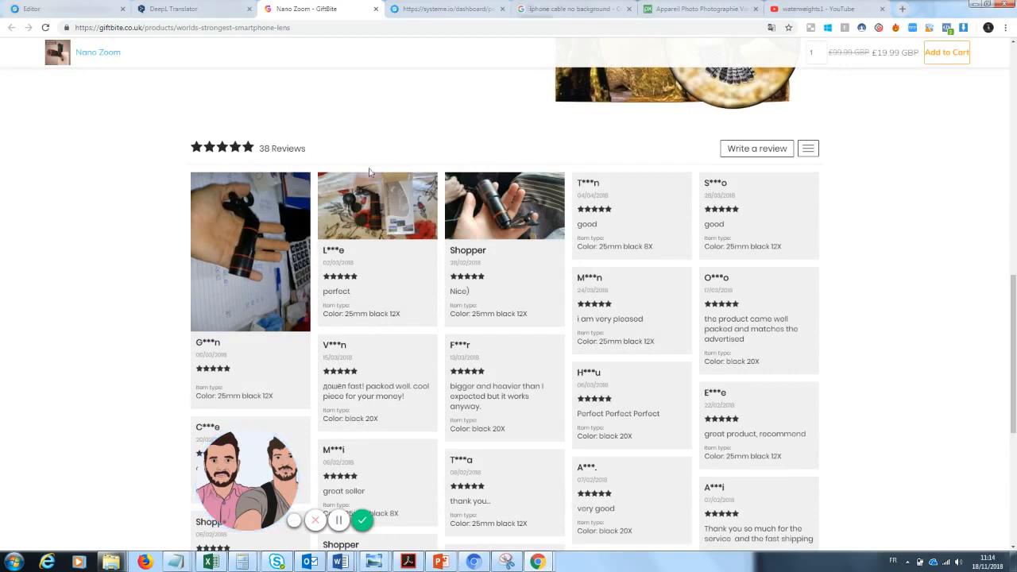
left_click(72, 9)
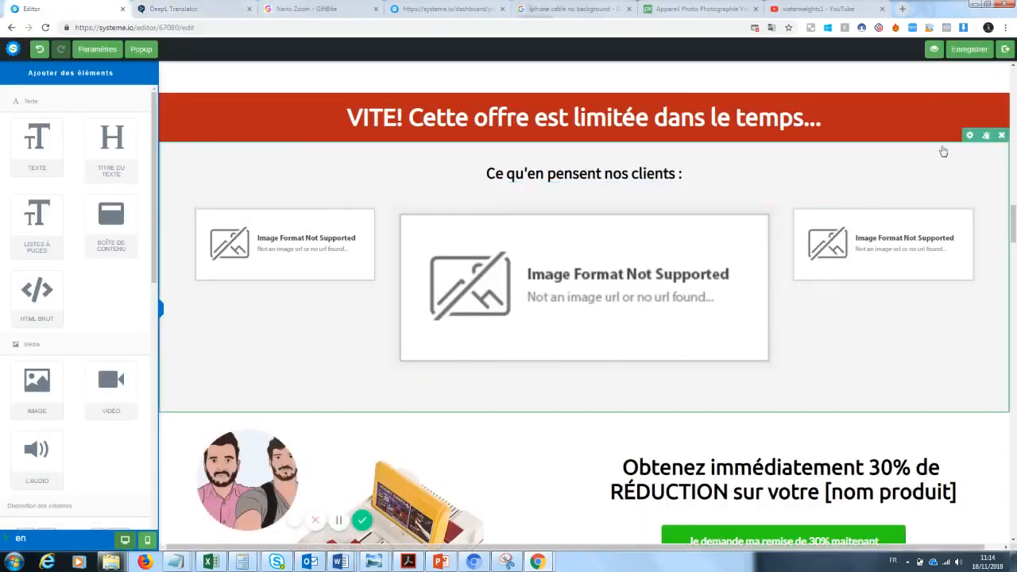
Step: Replace '[nom produit]' with 'Zoom' in the offer line under the discount button
scroll(1013, 239, "down", 3)
left_click_drag(1015, 243, 1015, 243)
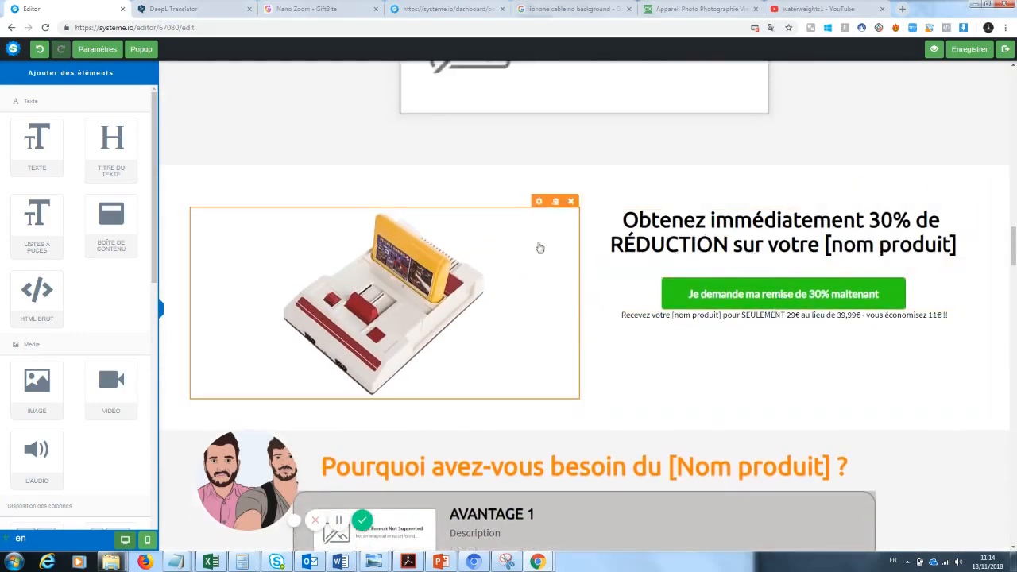
left_click(710, 315)
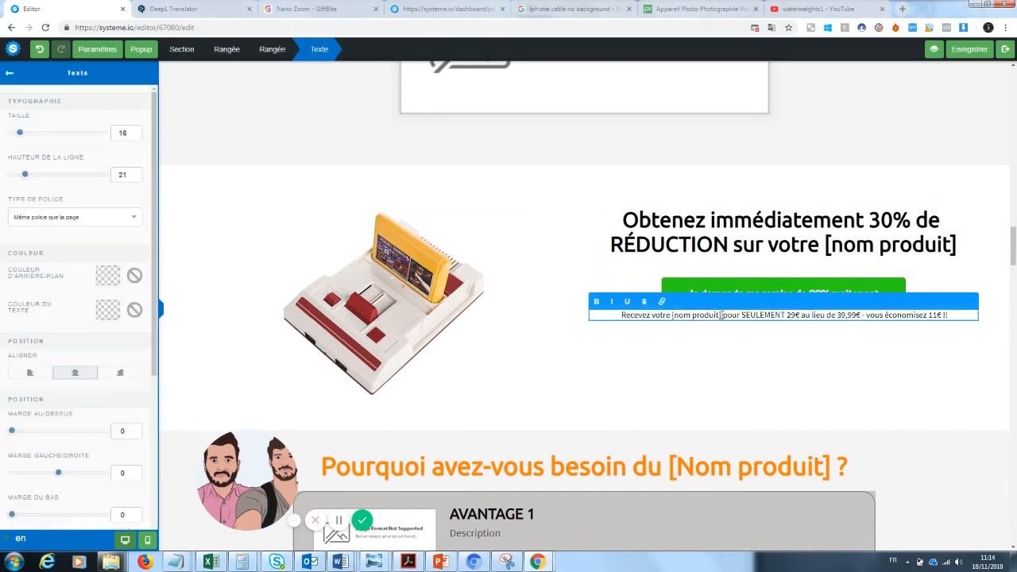
left_click_drag(721, 315, 673, 317)
type("Zoom")
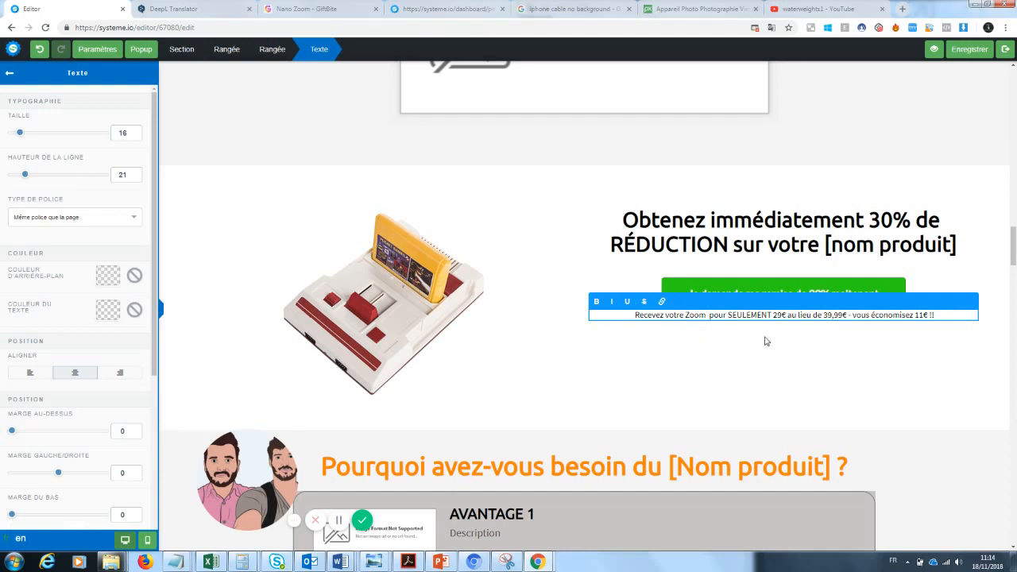
left_click(798, 335)
Step: Change the offer price from 29€ to 20€ and the saving from 11€ to 19€
left_click(781, 316)
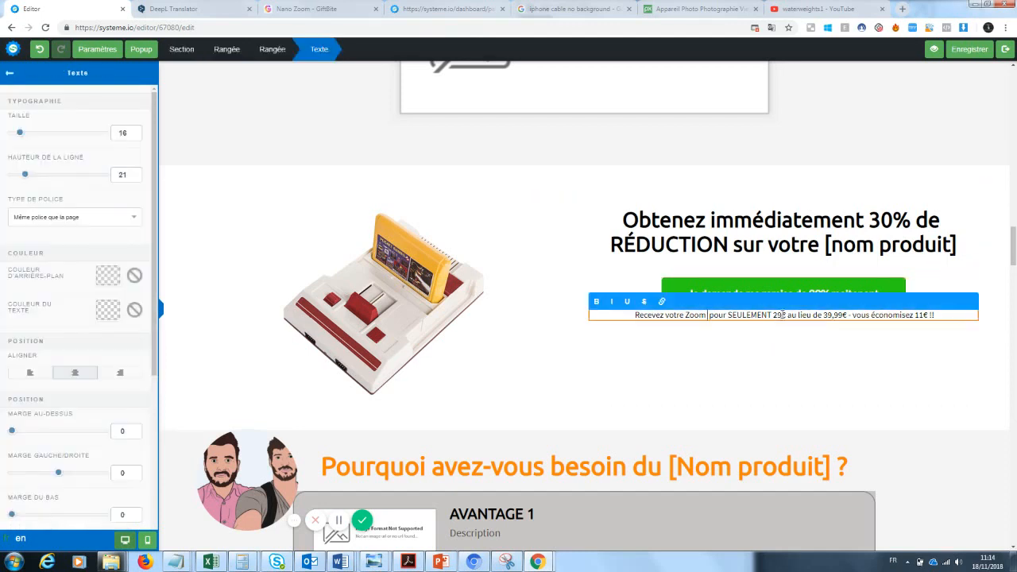
key("BackSpace")
type("0")
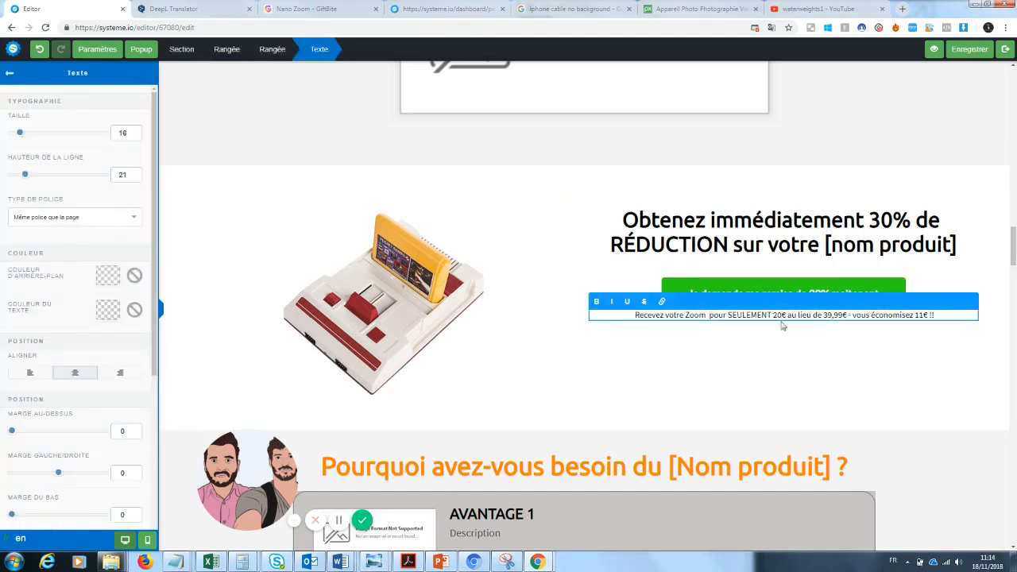
left_click(819, 340)
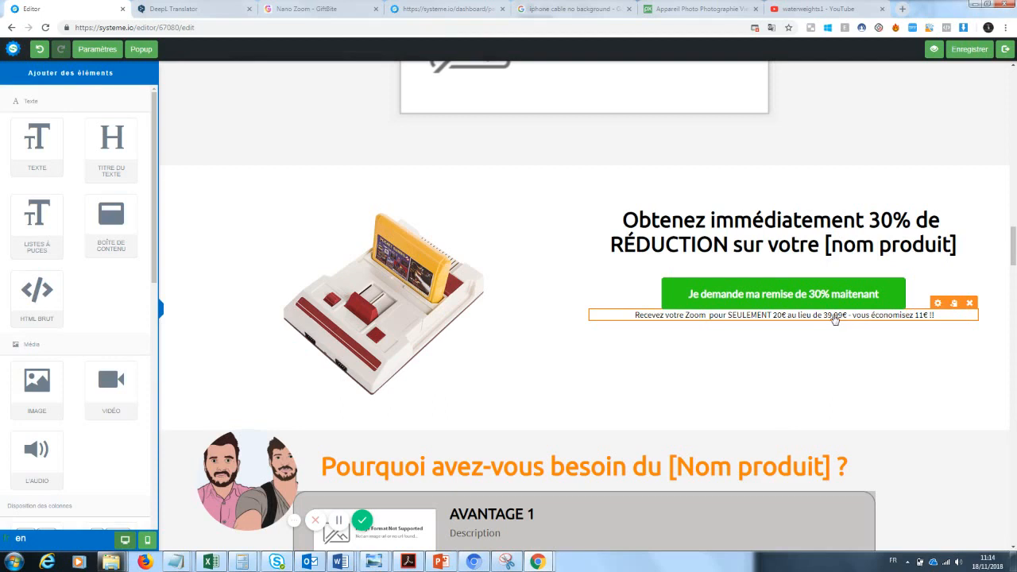
left_click(918, 315)
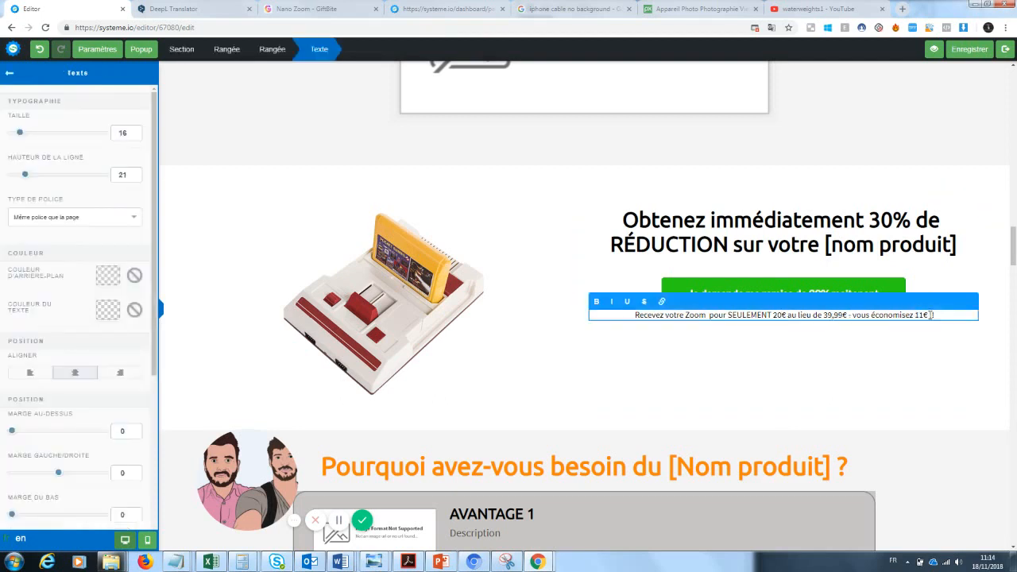
key("BackSpace")
type("9")
left_click(744, 403)
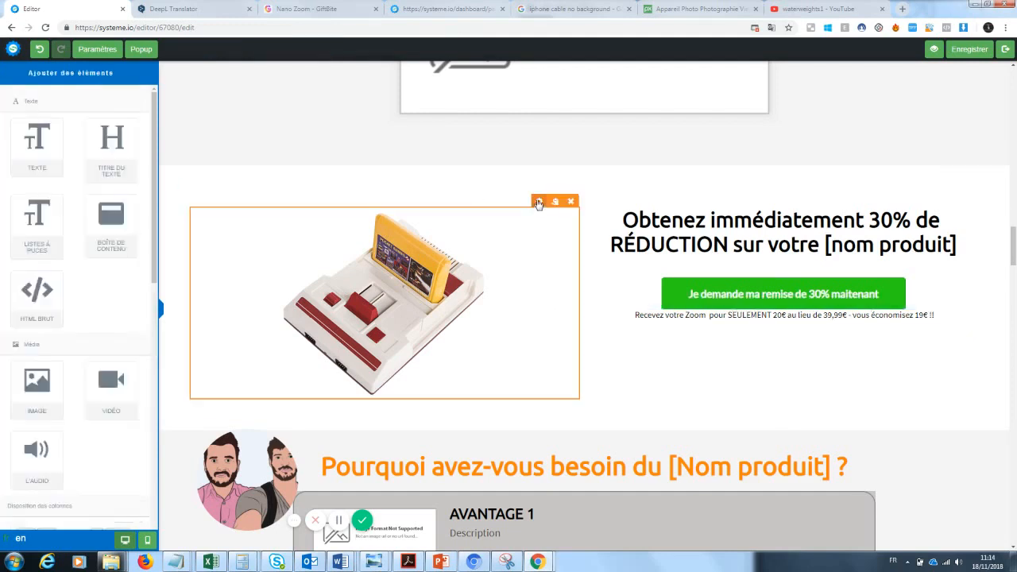
Step: Replace the discount section's image with the black-and-orange lens photo from uploaded images
left_click(540, 203)
left_click(113, 113)
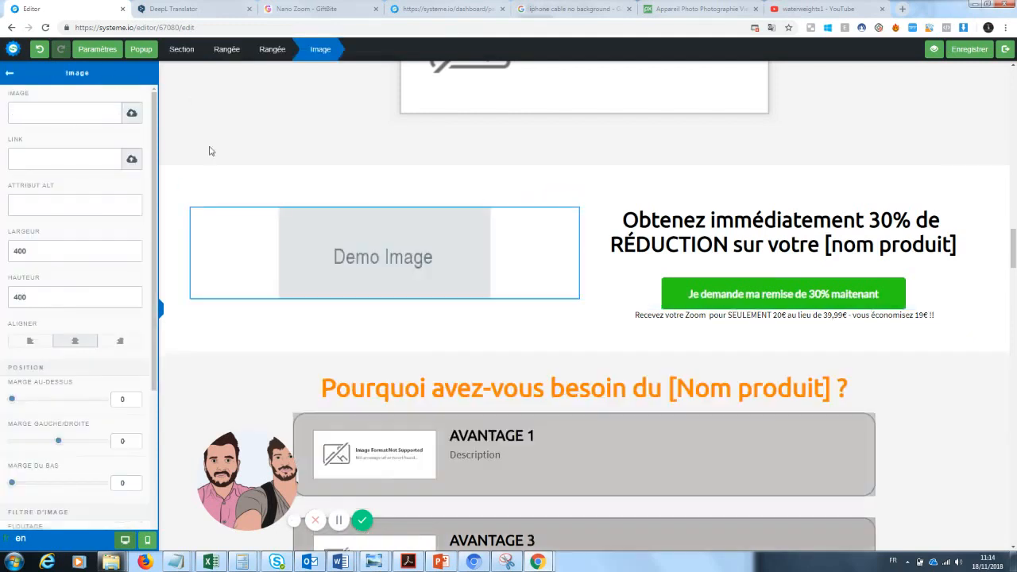
left_click(133, 115)
left_click(515, 236)
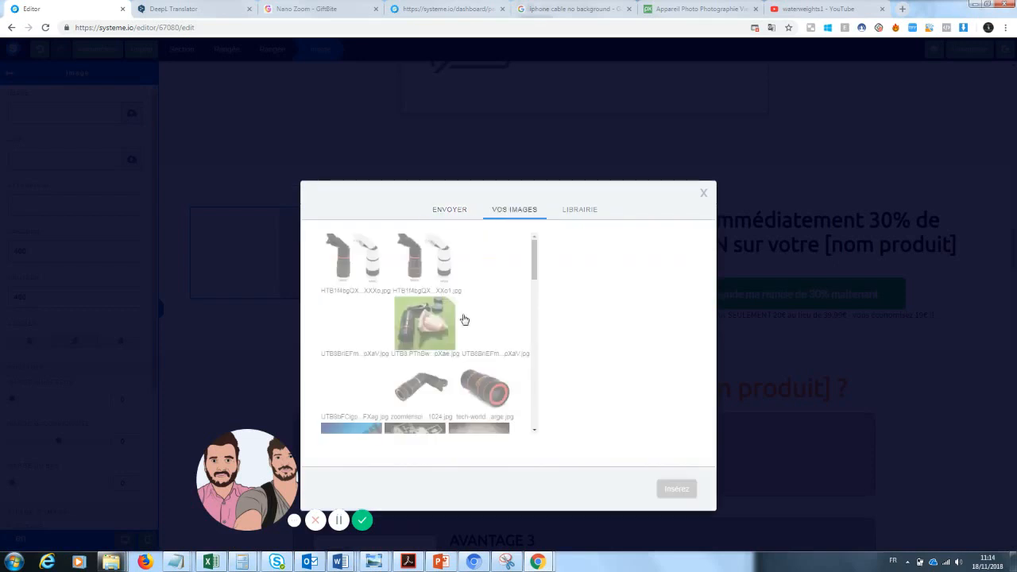
left_click(484, 390)
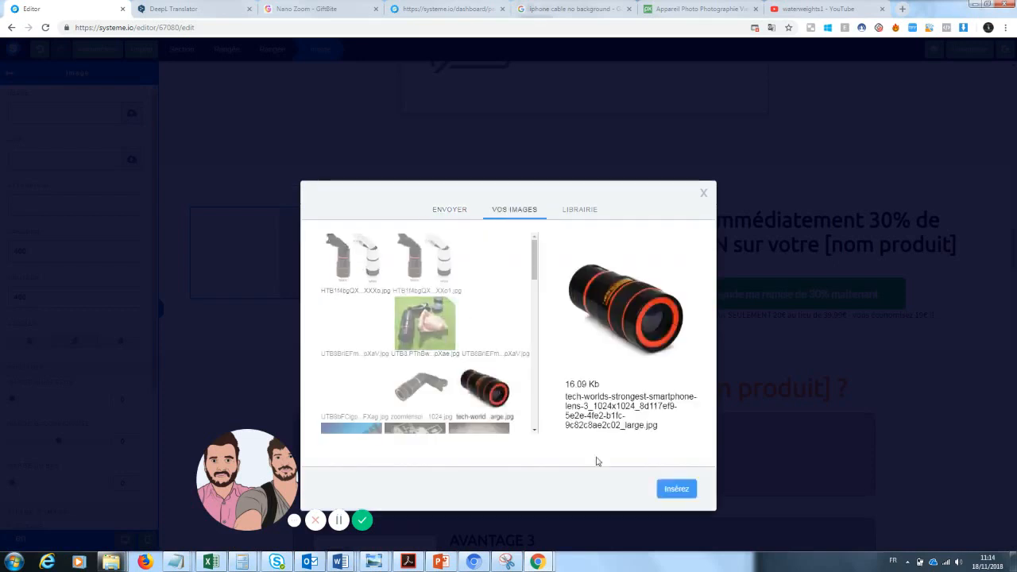
left_click(676, 489)
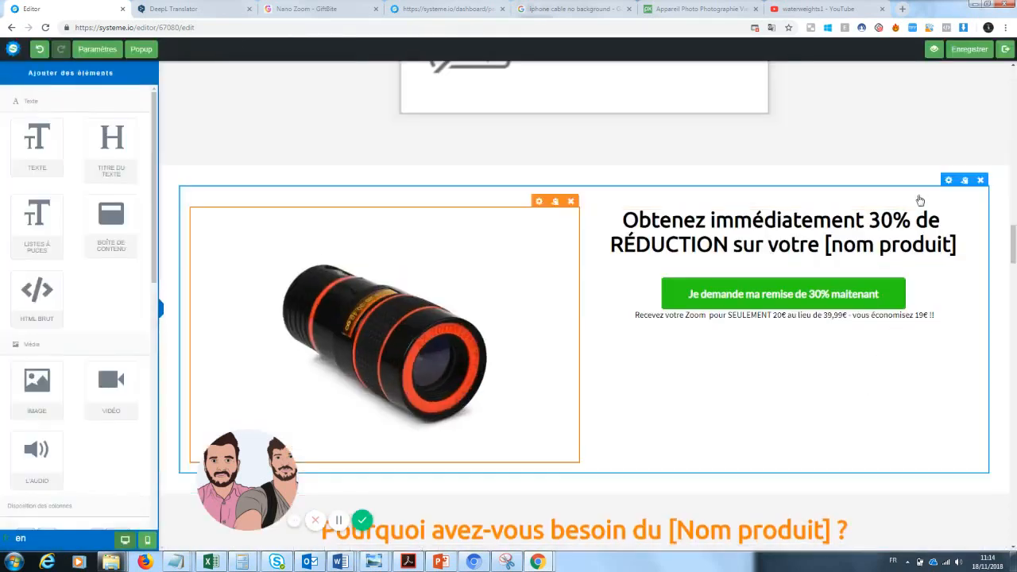
Step: Replace '[nom produit]' with 'Zoom Photo' in the 30% discount heading
left_click(929, 237)
left_click_drag(949, 246, 828, 252)
type("Zoo")
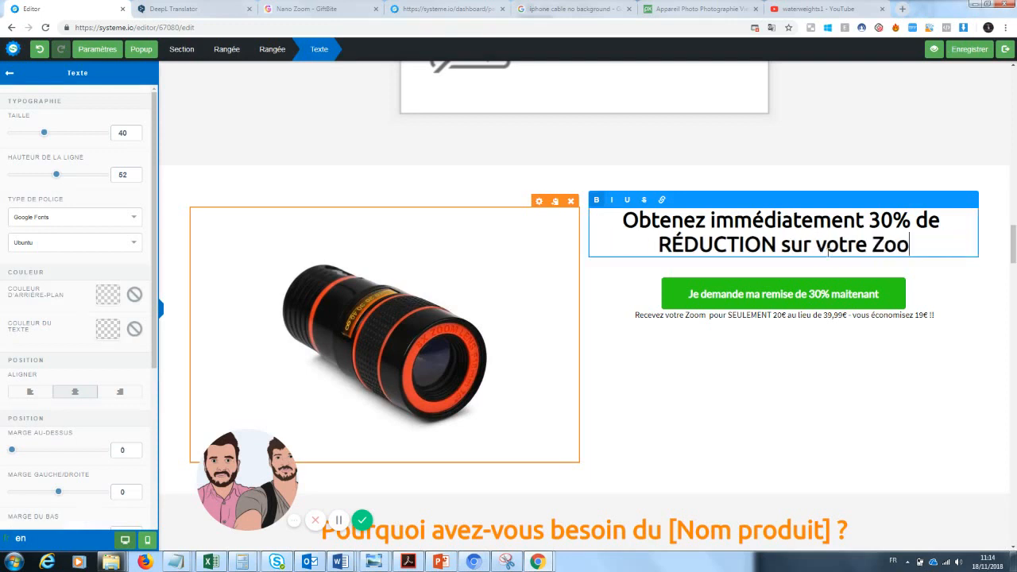
type("m Photo")
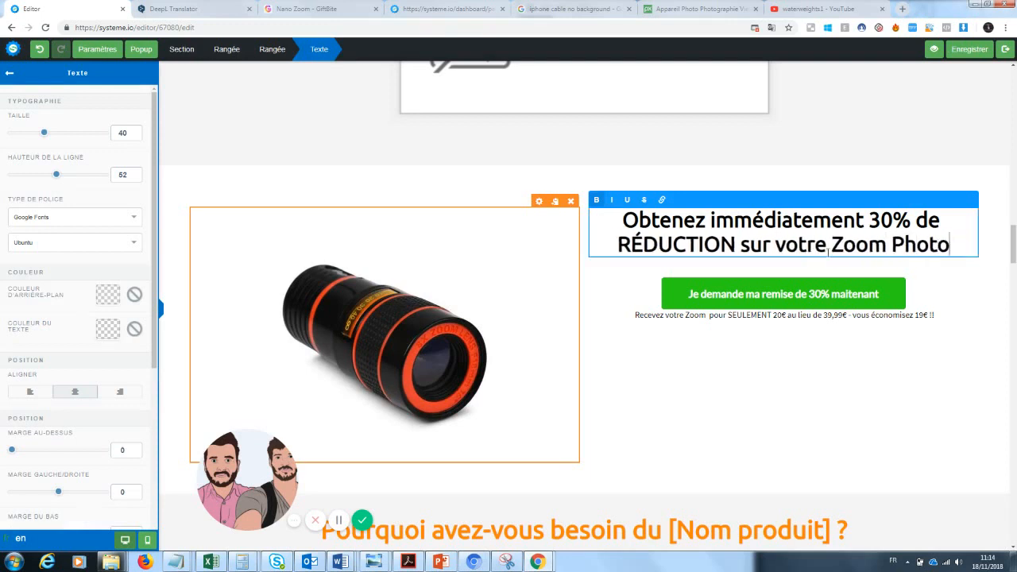
left_click(967, 165)
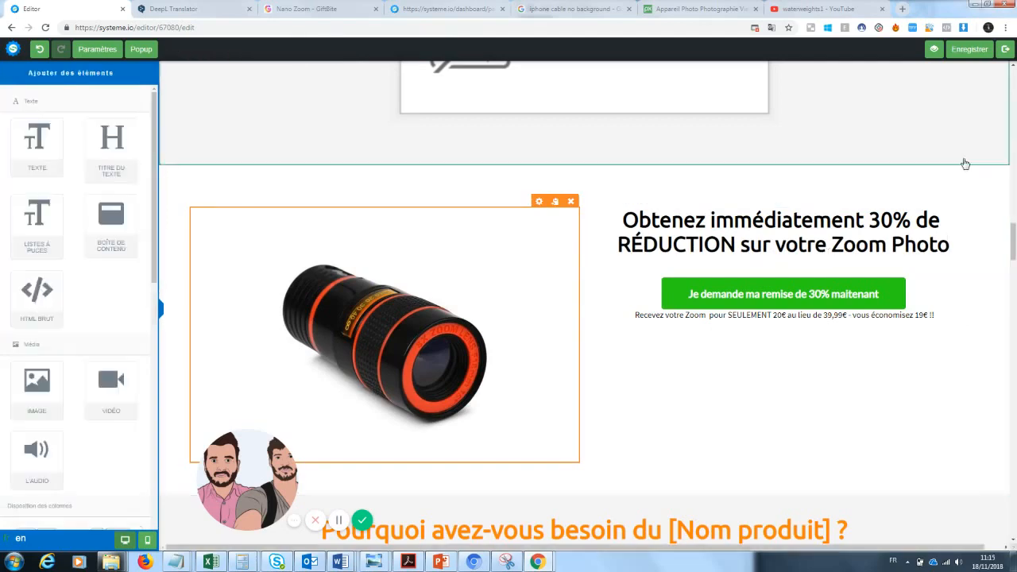
mouse_move(1013, 233)
left_mouse_down()
mouse_move(1015, 76)
mouse_move(1013, 274)
mouse_move(1013, 227)
mouse_move(1014, 240)
left_mouse_up()
Step: Change 'Photo' to 'Téléphone' so the discount heading ends 'Zoom Téléphone'
left_click(953, 272)
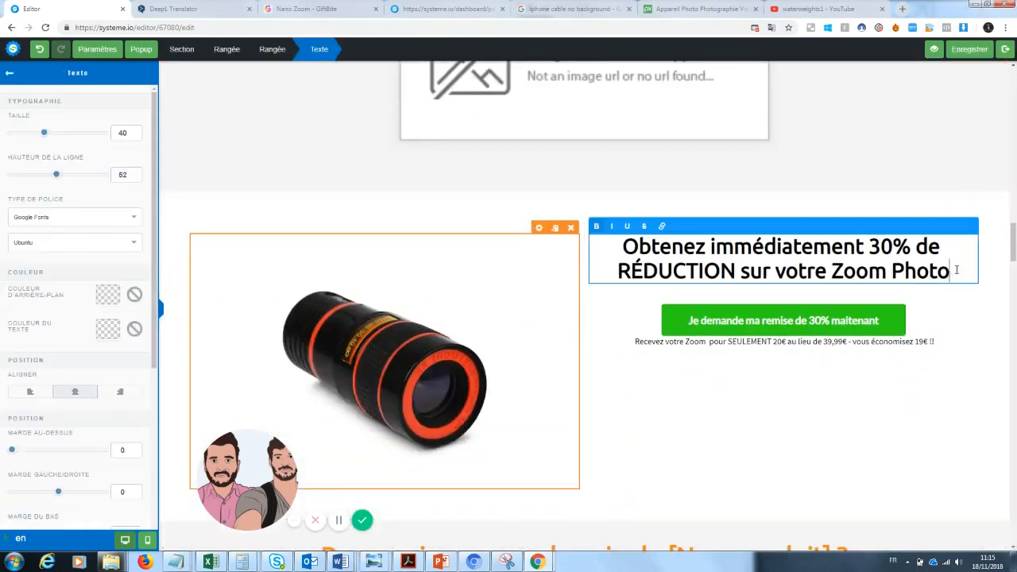
left_click_drag(957, 272, 891, 274)
type("Téléphone")
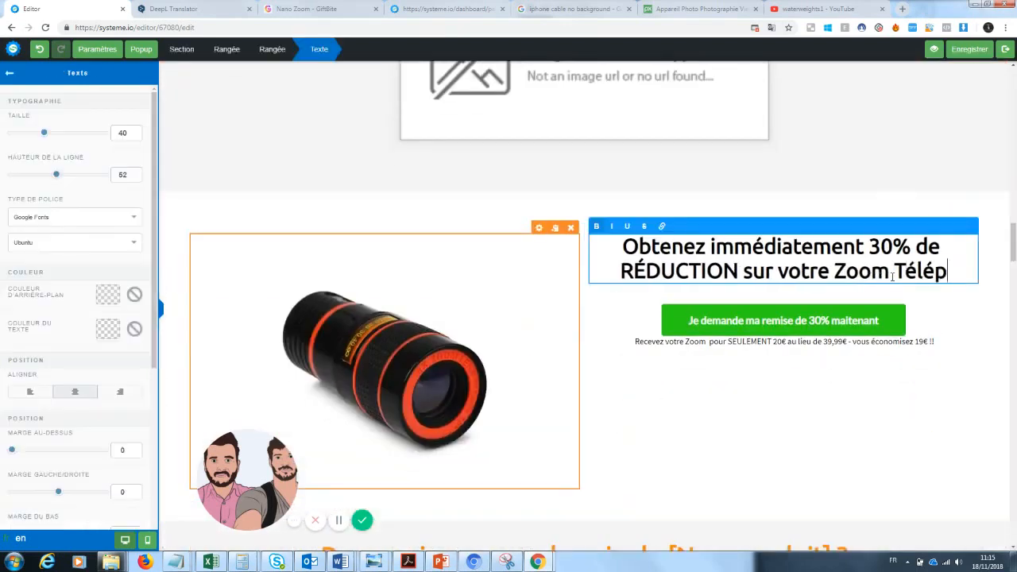
left_click(917, 182)
left_click_drag(1014, 242, 1014, 85)
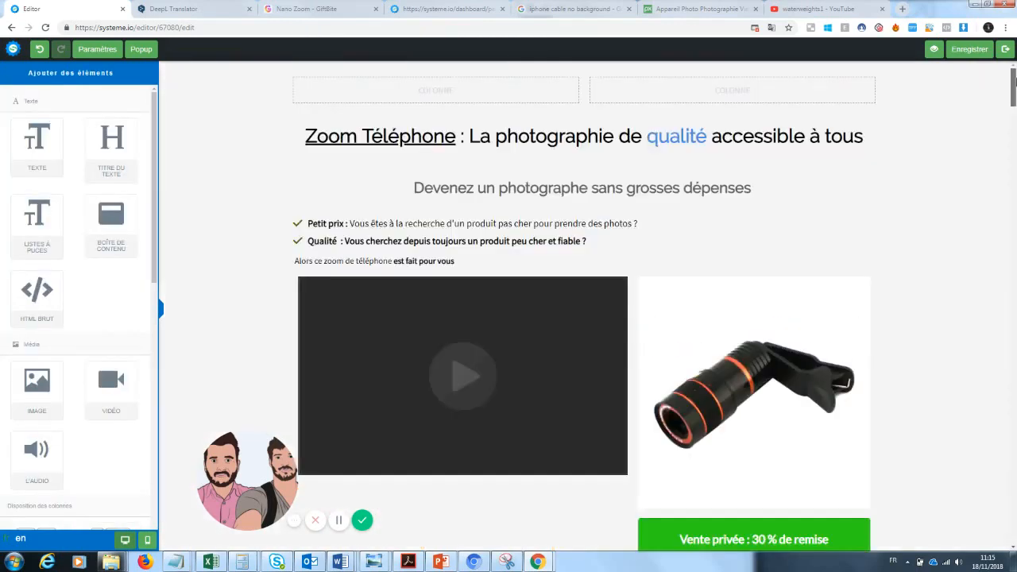
Step: Change the top headline to 'Zoom' Pro : La photographie de qualité accessible à tous'
left_click(456, 136)
left_click_drag(456, 135, 359, 136)
key("BackSpace")
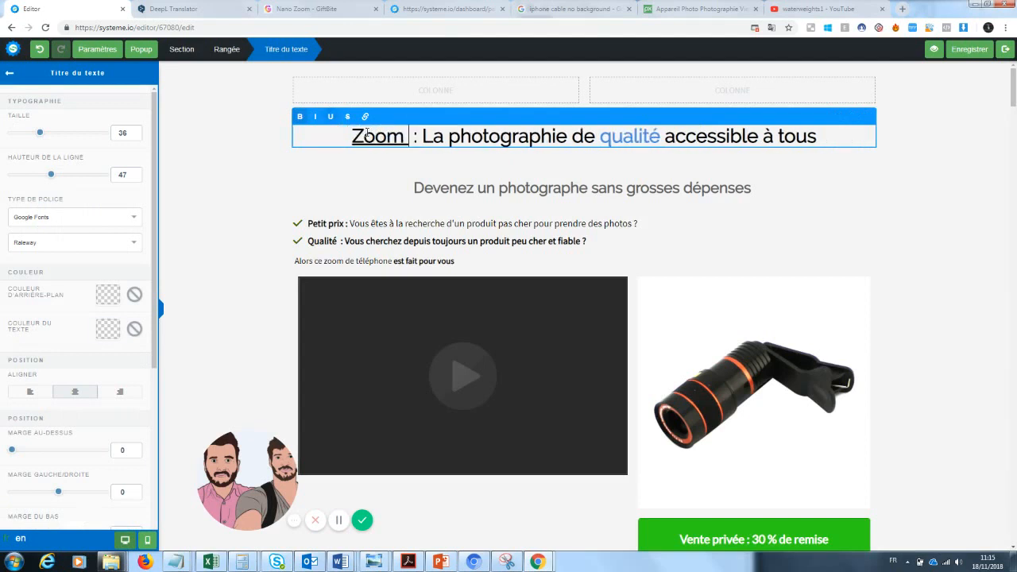
type("' Pro")
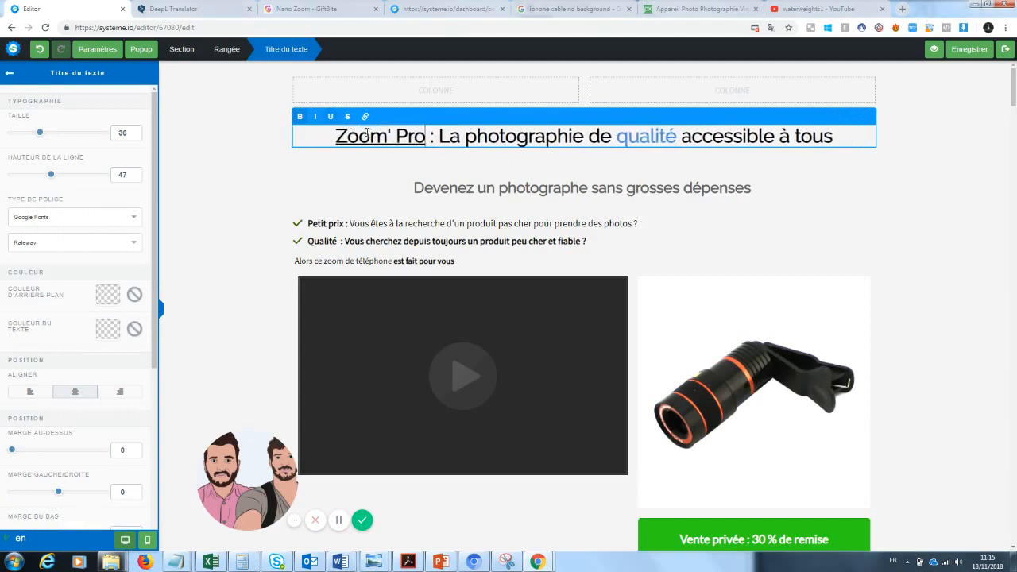
left_click(870, 237)
Step: Change the 30% discount heading so it ends with 'Zoom'pro'
scroll(870, 238, "down", 10)
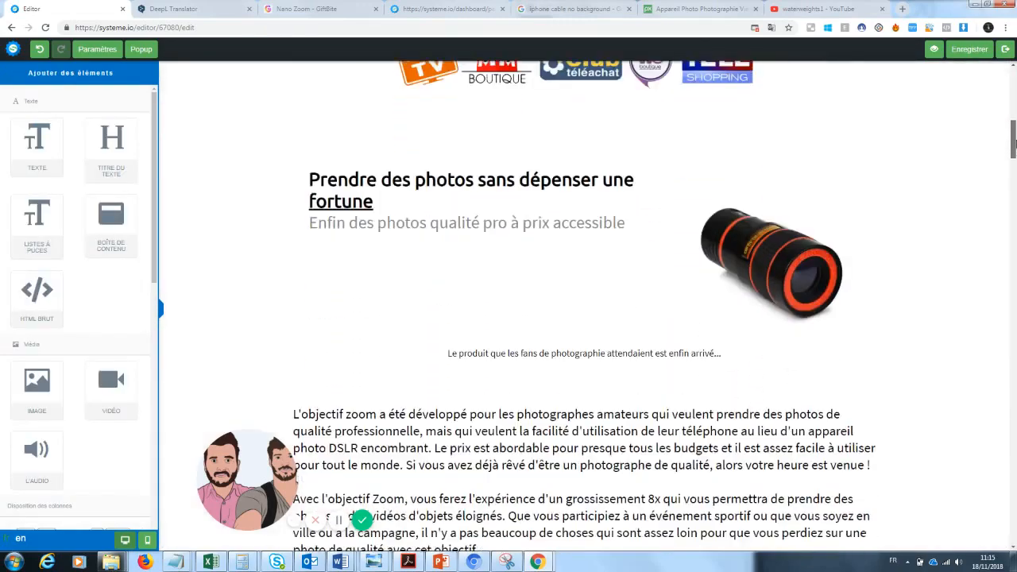
left_click_drag(1013, 141, 868, 231)
left_click(951, 227)
key("BackSpace")
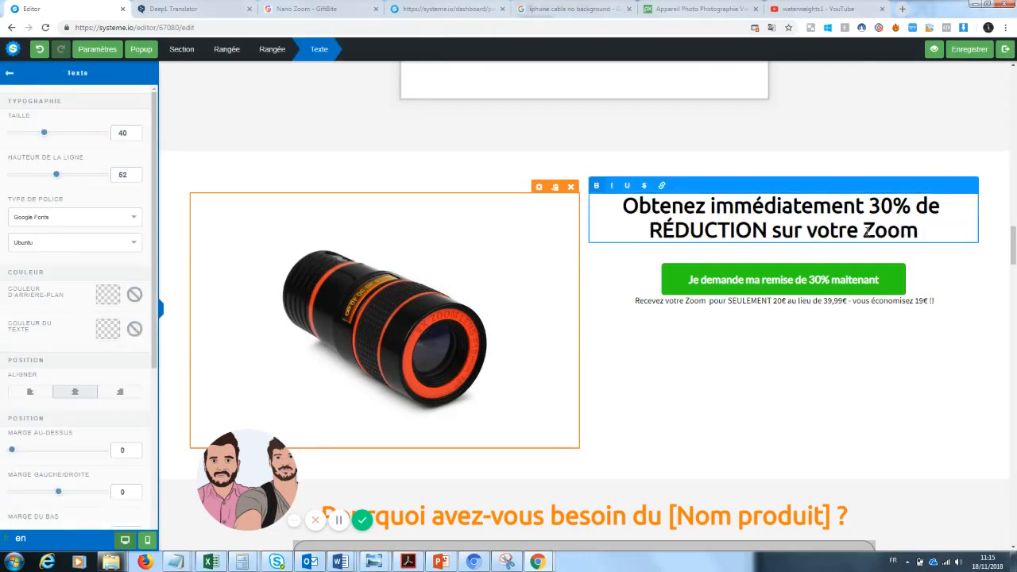
type("'pro")
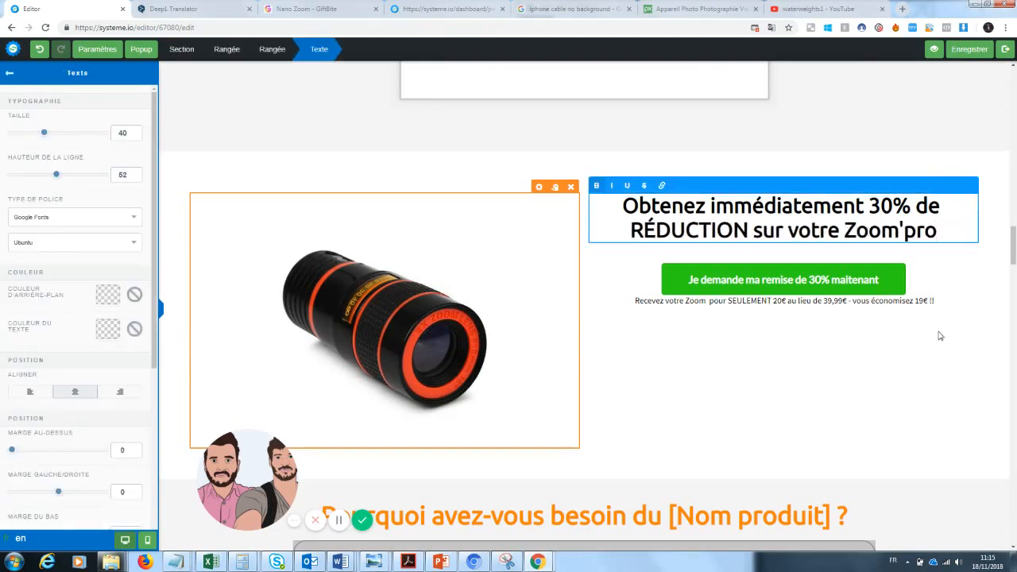
left_click(940, 336)
Step: Delete the customer testimonials section, then undo the deletion to restore it
left_click_drag(1014, 256, 1015, 231)
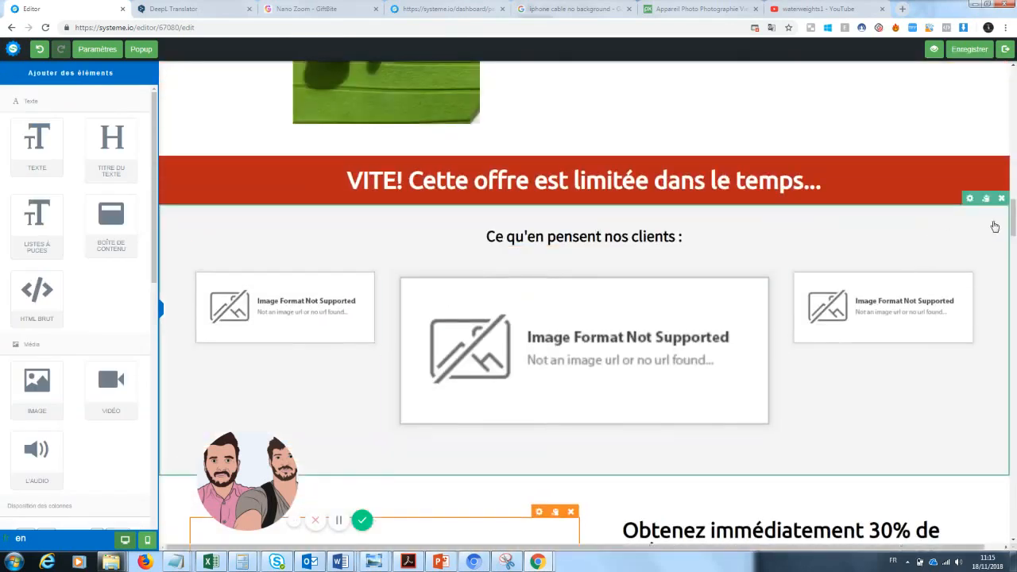
left_click(1001, 198)
left_click(553, 87)
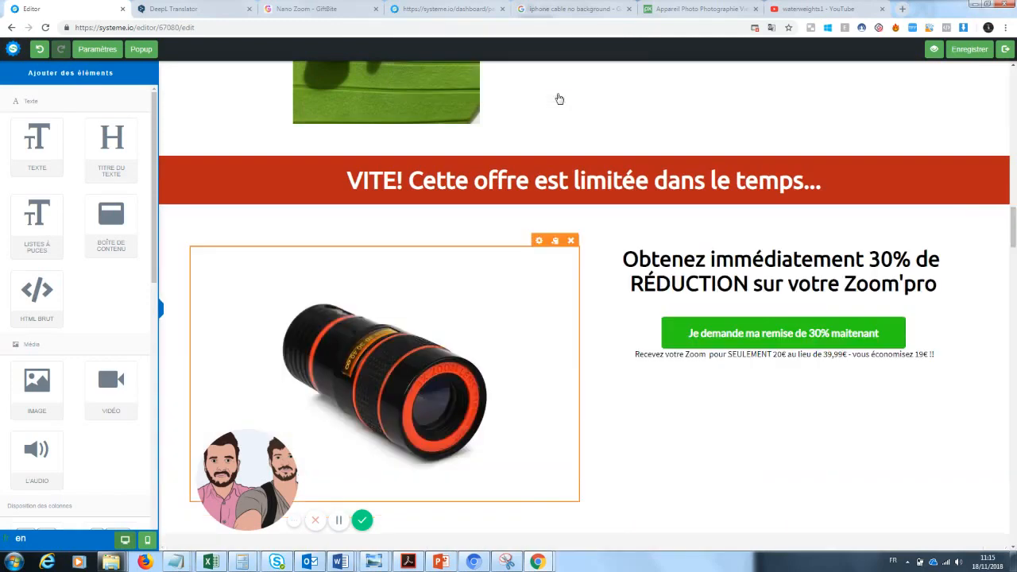
left_click_drag(1014, 230, 1015, 188)
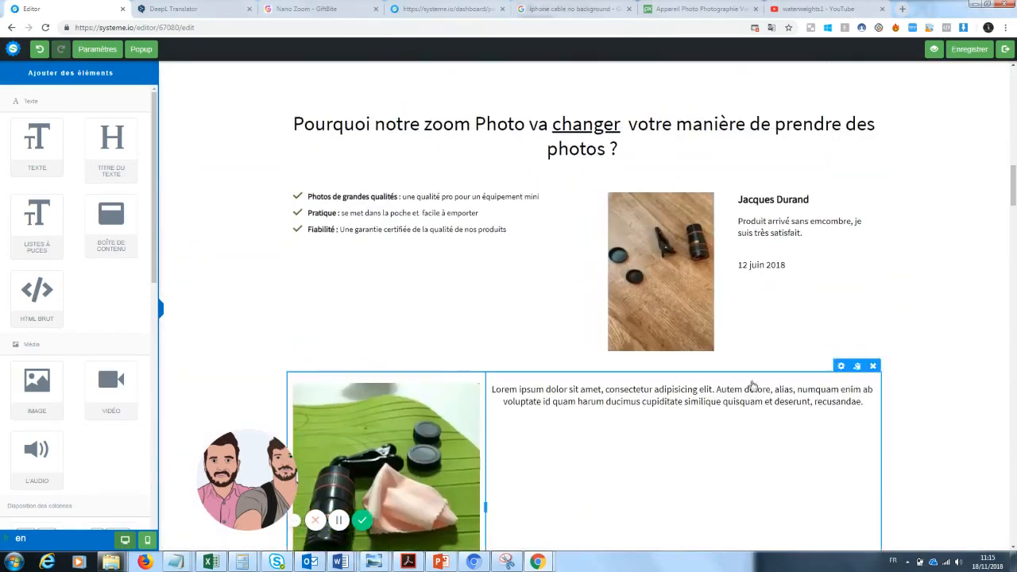
scroll(995, 199, "down", 5)
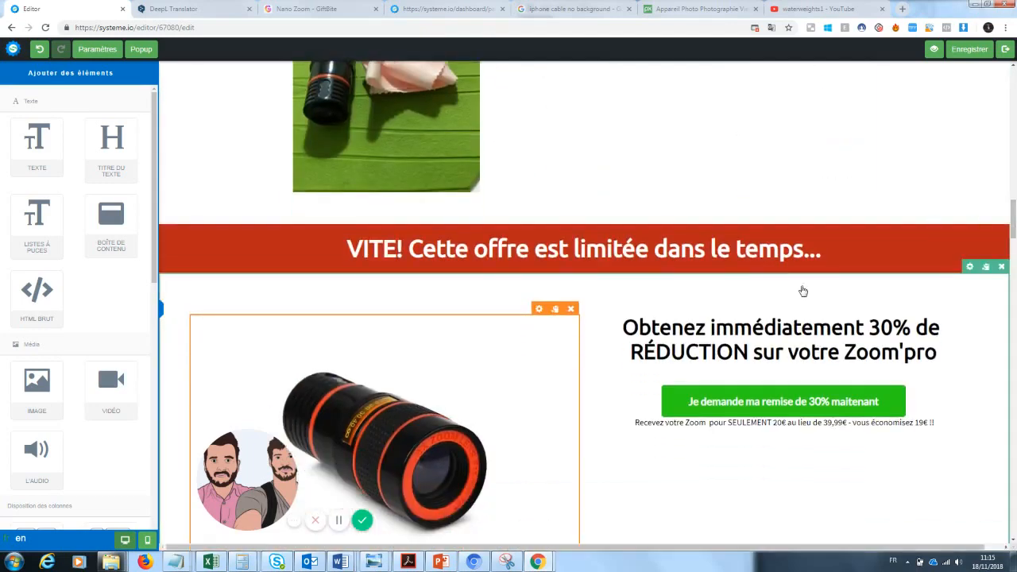
left_click(39, 48)
scroll(991, 243, "down", 3)
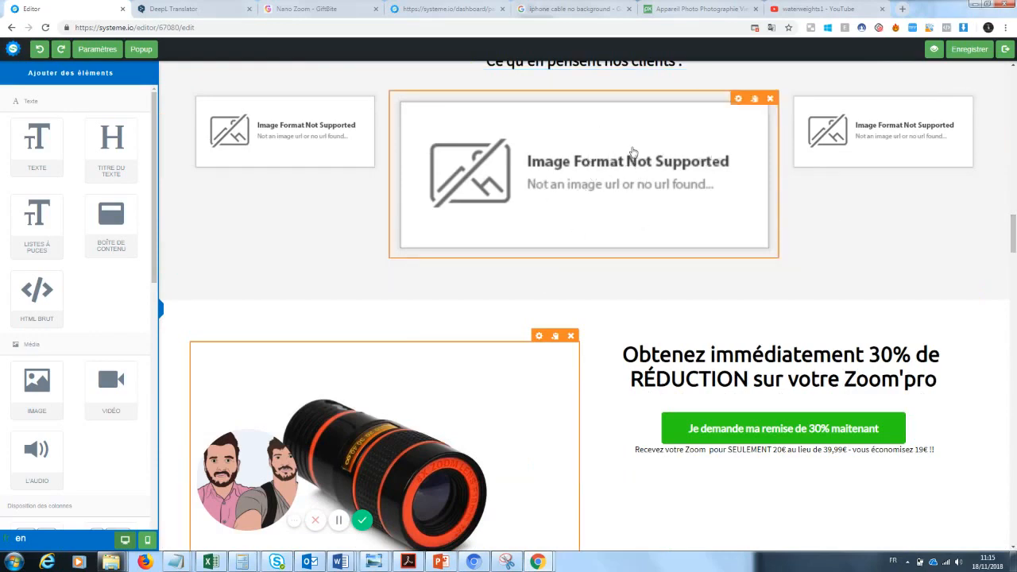
scroll(999, 236, "down", 5)
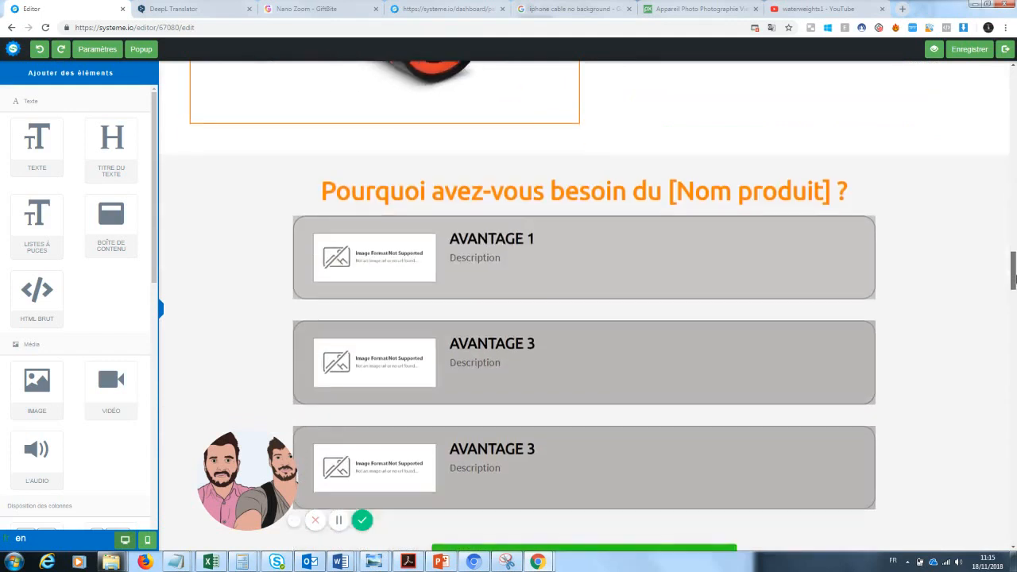
Step: Replace the [Nom produit] placeholder in the benefits heading with 'Zoom Pro'
left_click(784, 195)
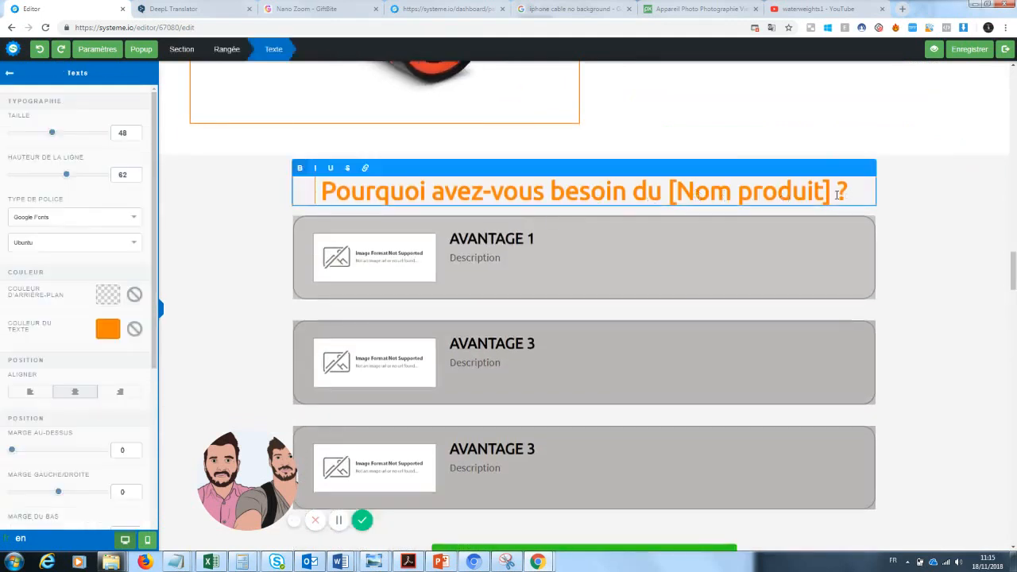
left_click_drag(829, 193, 670, 197)
type("Zoom")
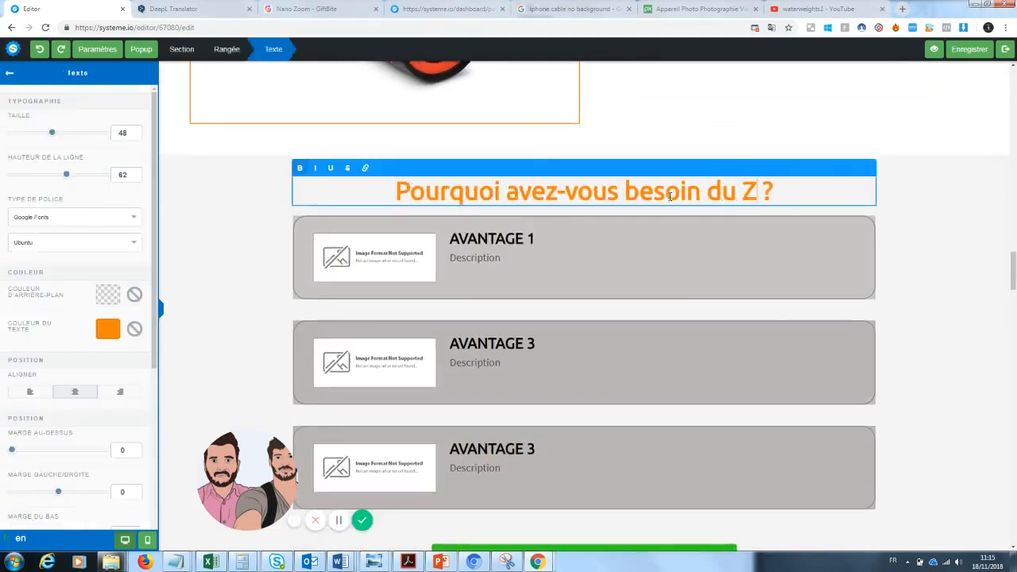
type(" Pro")
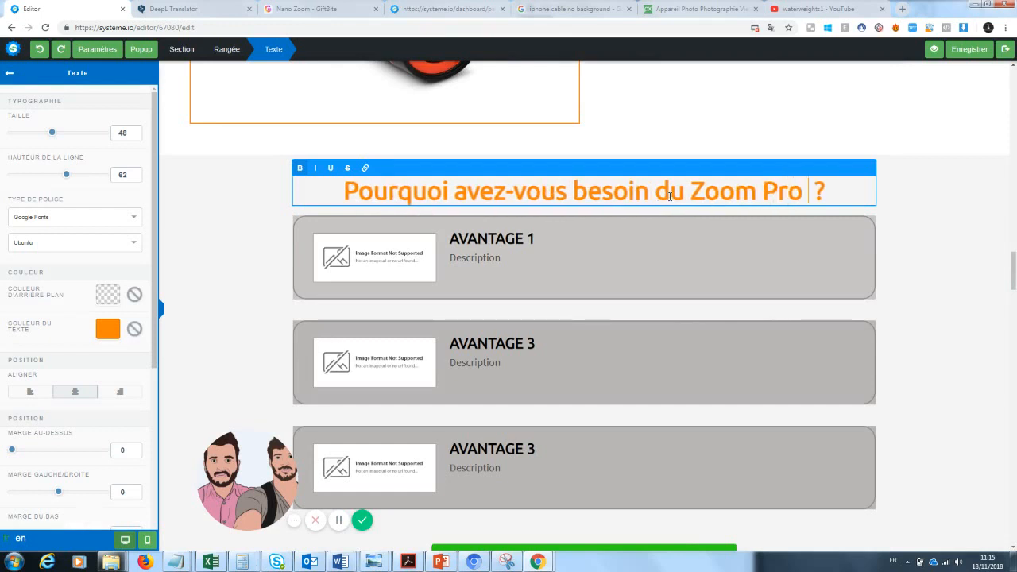
left_click(389, 263)
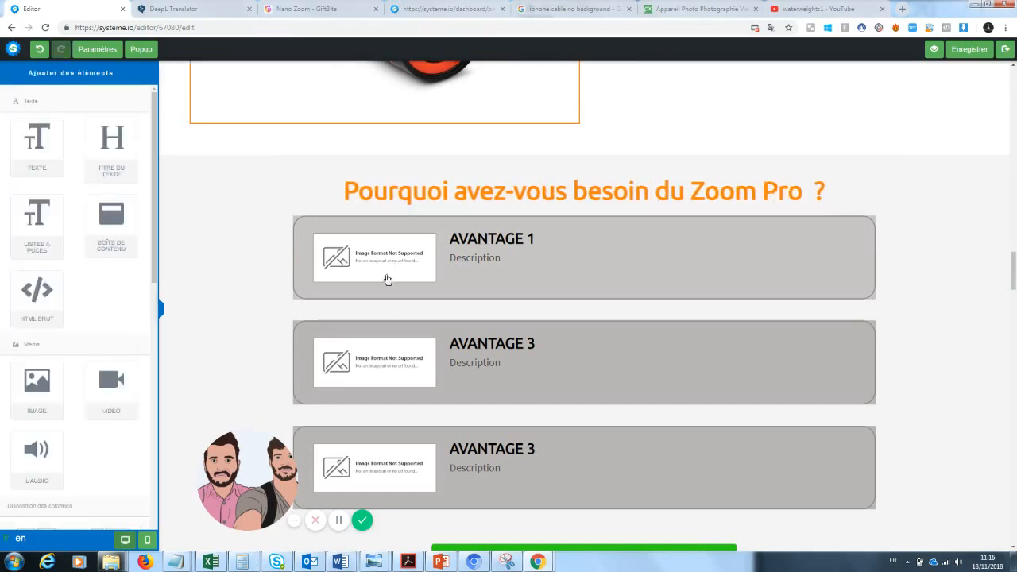
left_click(379, 265)
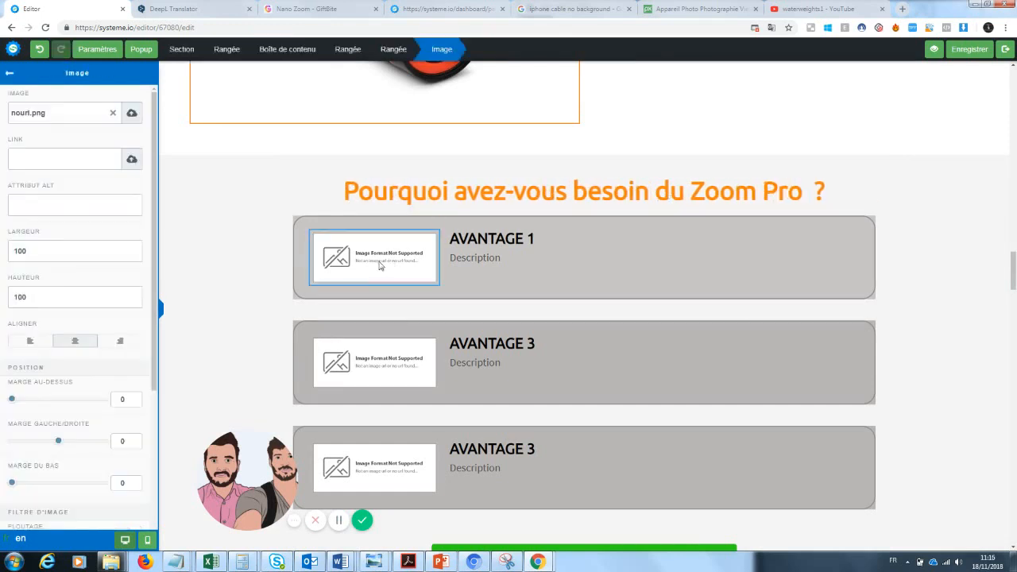
Step: Replace the first Avantage block's broken image with the uploaded film strip photo
left_click(114, 114)
left_click(131, 114)
left_click(515, 231)
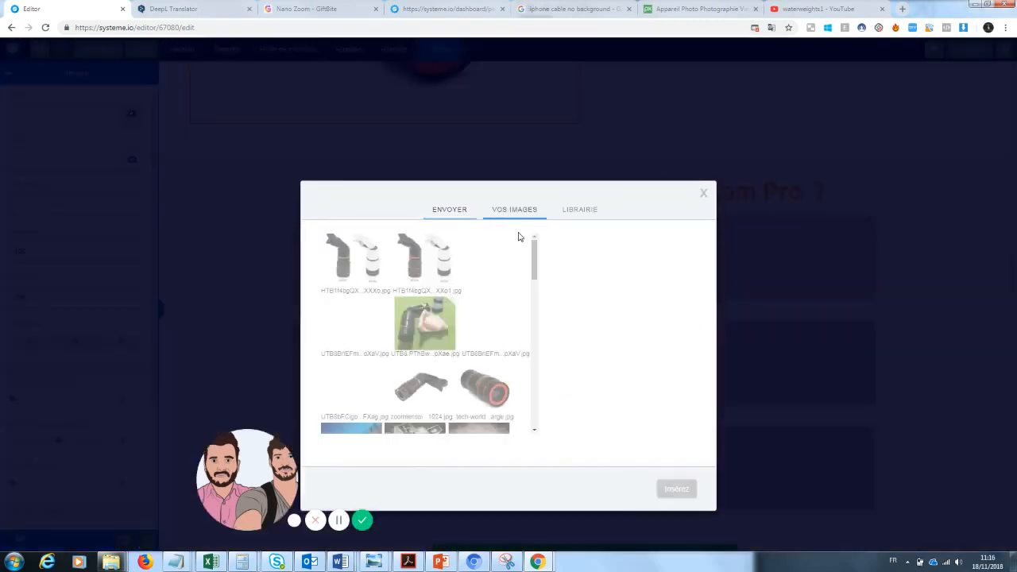
scroll(534, 262, "down", 2)
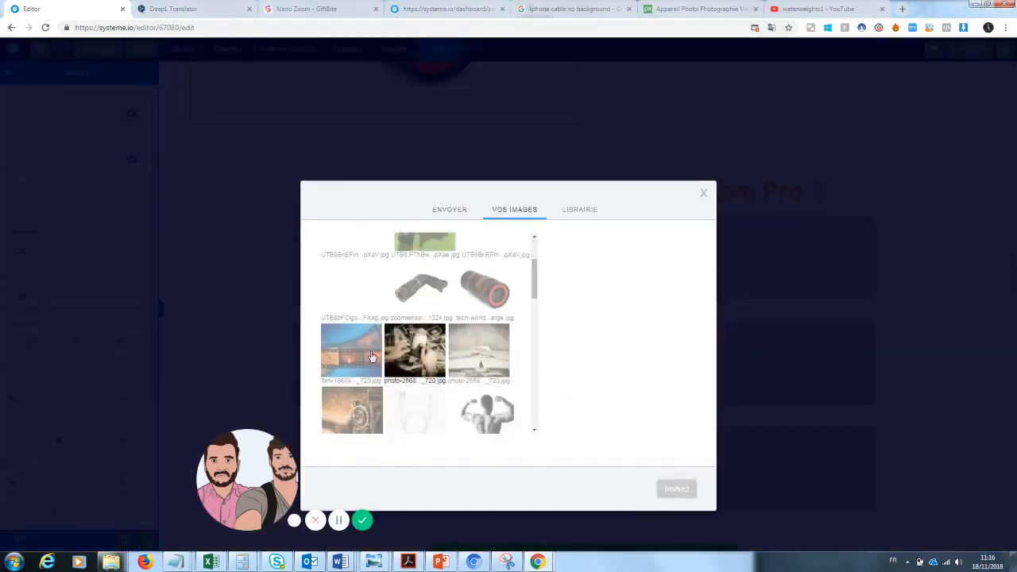
left_click(351, 349)
left_click(686, 490)
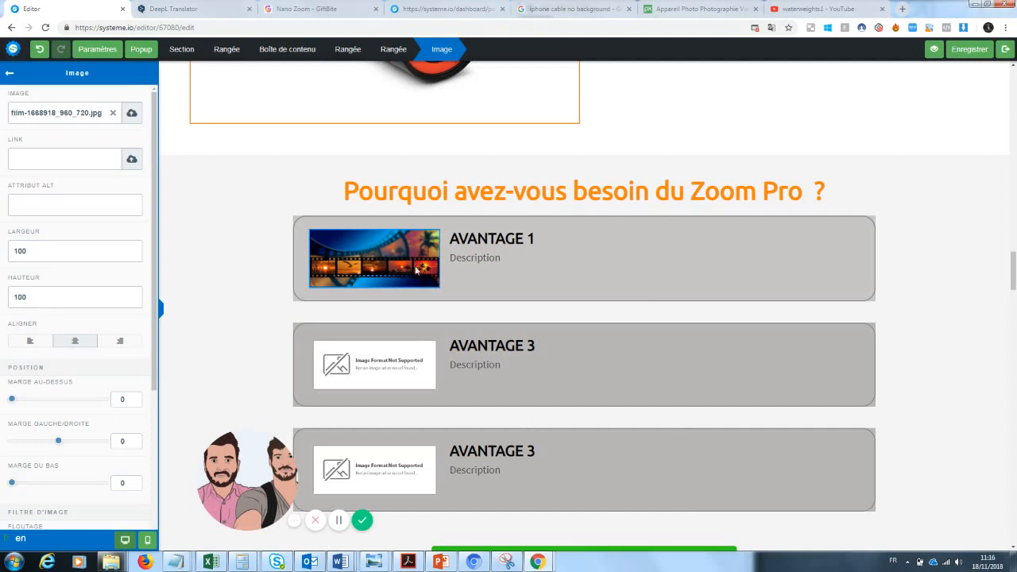
Step: Replace the second block's nouri.png image with the photo of hands holding old photos
left_click(499, 360)
left_click(406, 359)
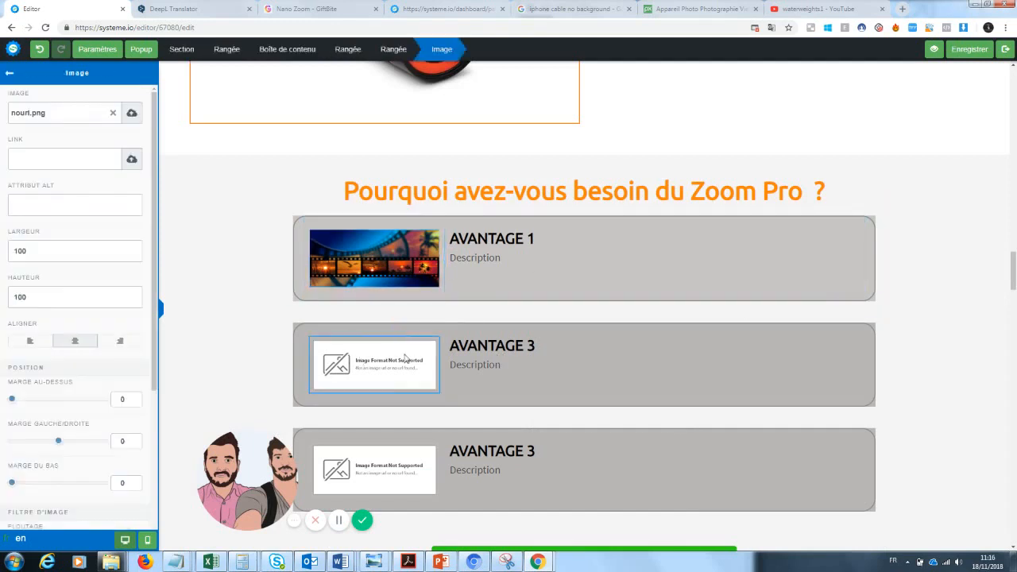
left_click(412, 430)
mouse_move(391, 371)
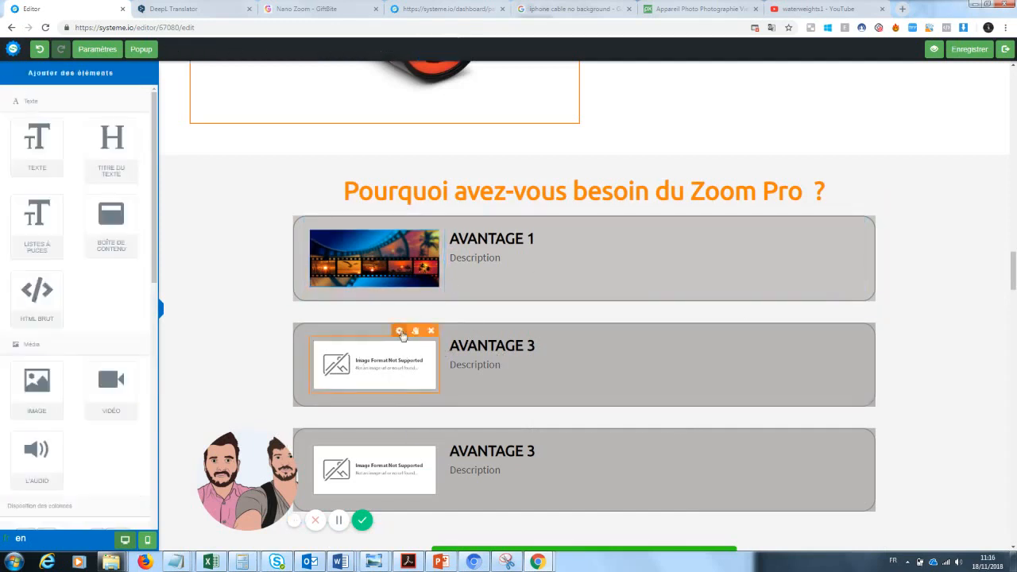
left_click(402, 333)
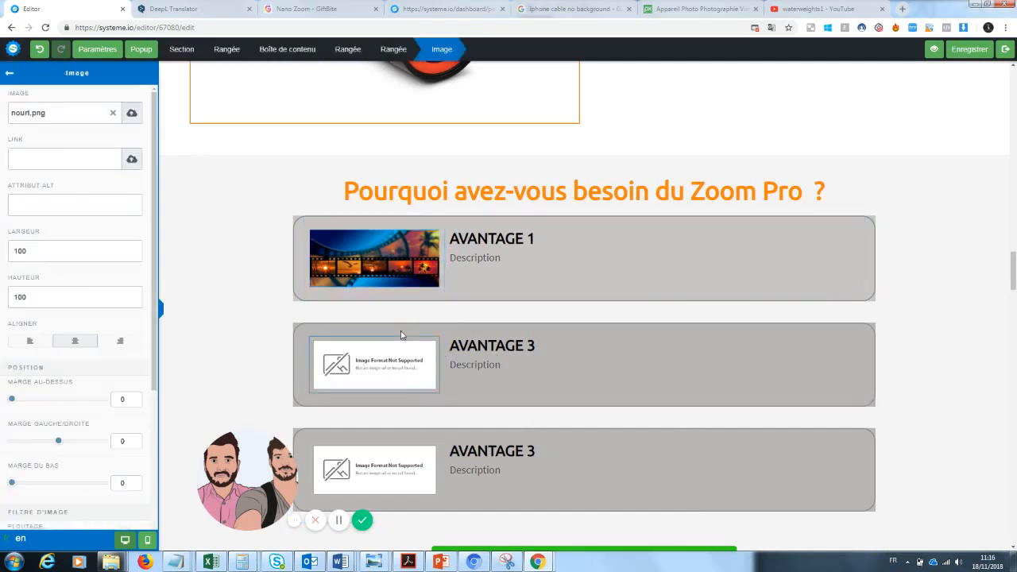
left_click(114, 115)
left_click(132, 114)
left_click(526, 234)
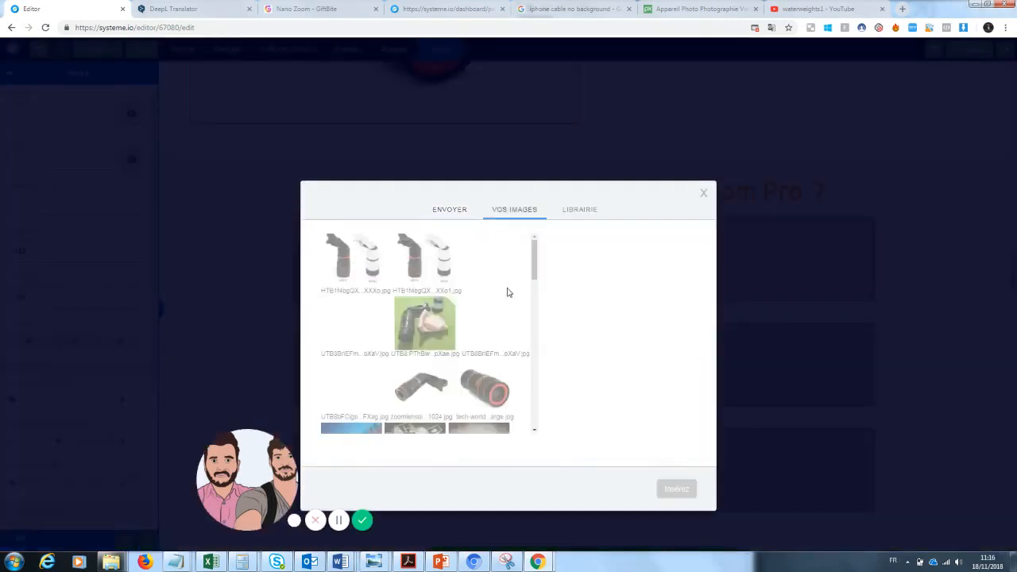
scroll(508, 291, "down", 5)
left_click(416, 291)
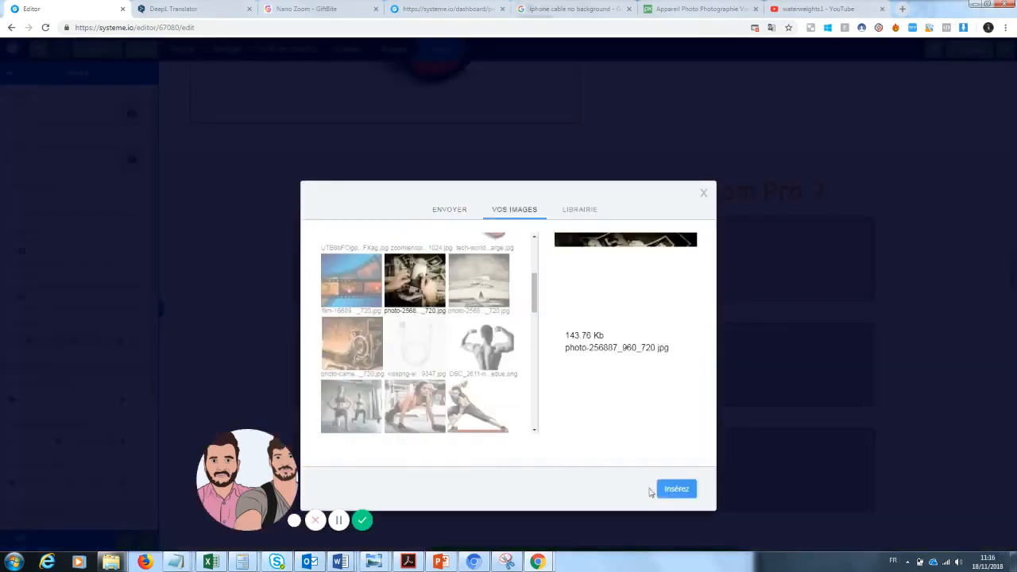
left_click(672, 490)
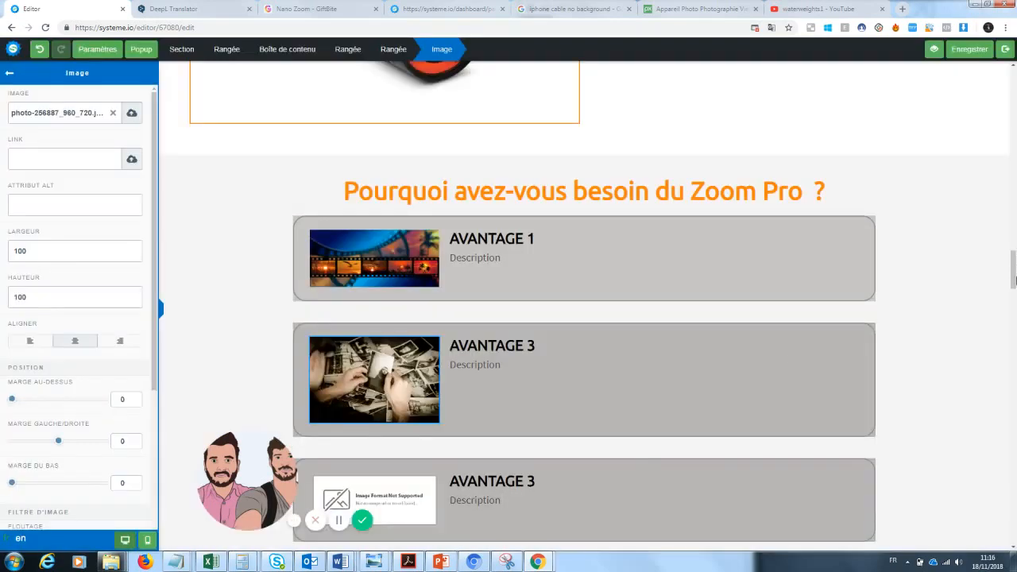
left_click(981, 288)
Step: Replace the third block's broken image with the vintage camera photo from uploaded images
scroll(993, 288, "down", 3)
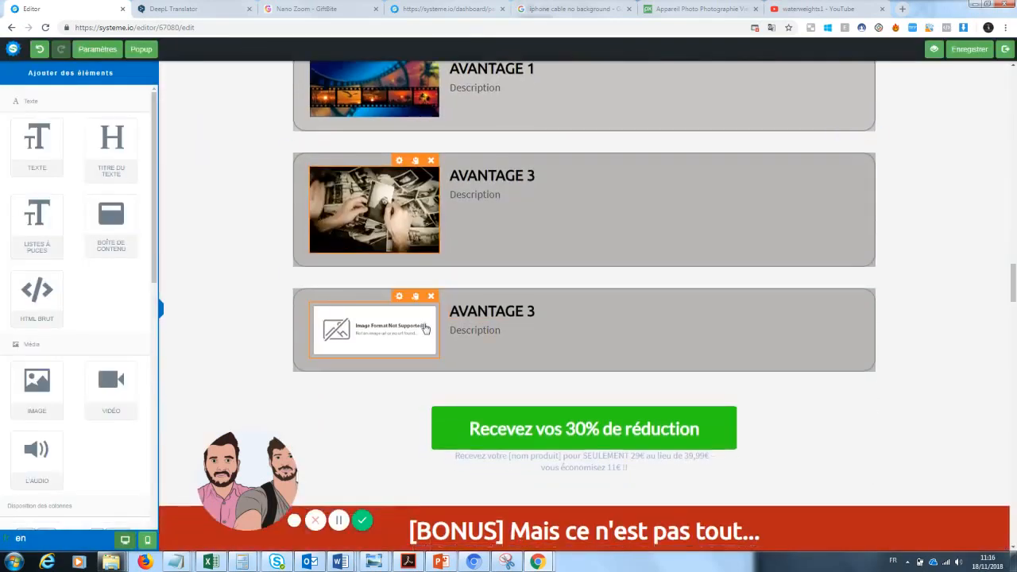
left_click(426, 328)
left_click(401, 435)
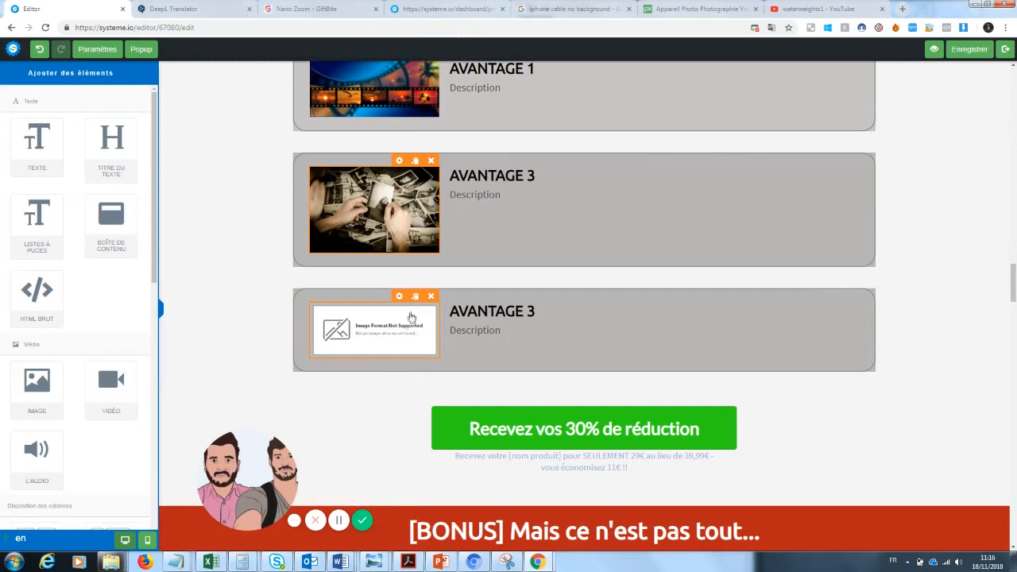
left_click(401, 317)
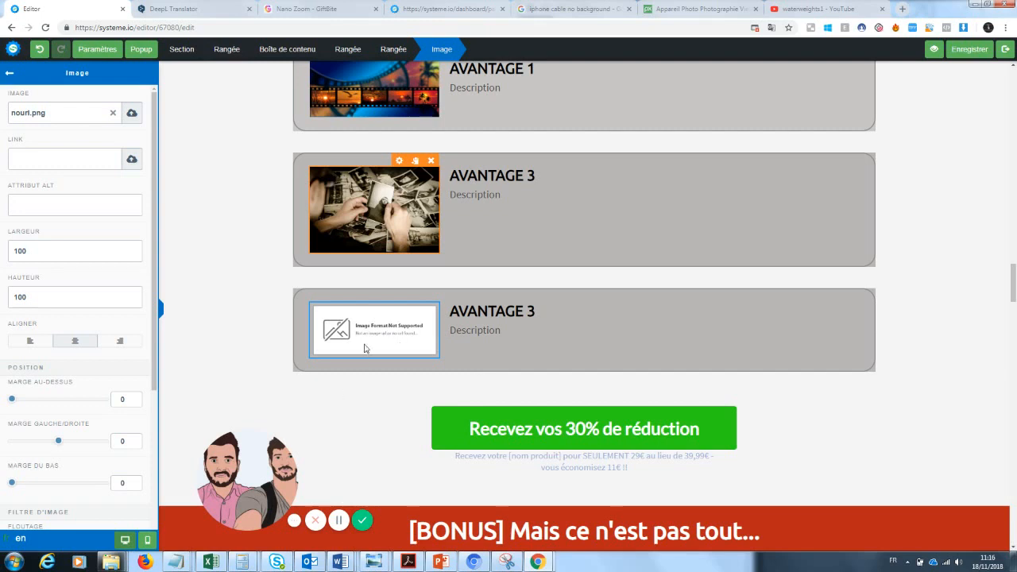
left_click(369, 403)
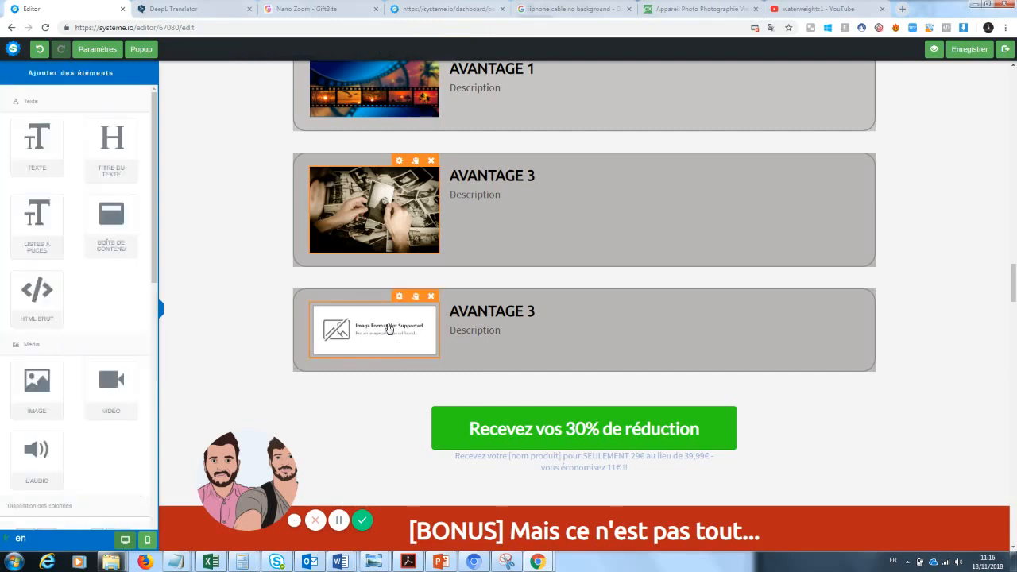
left_click(405, 311)
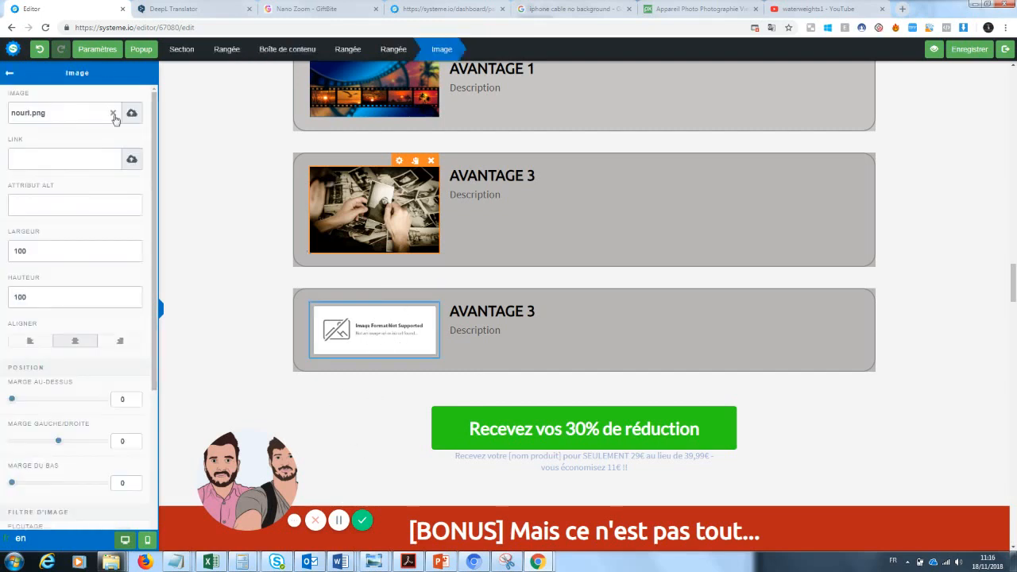
left_click(132, 113)
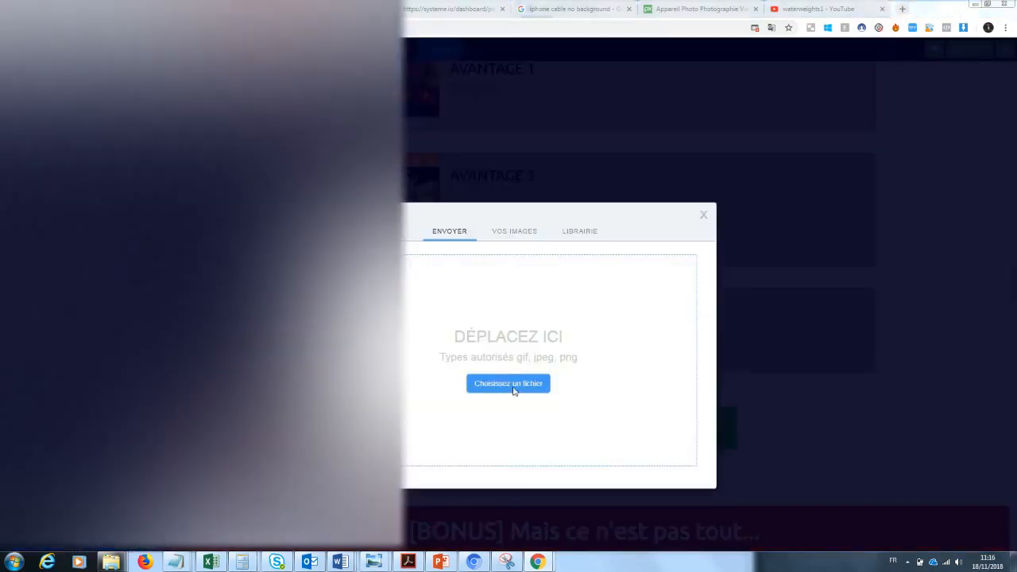
left_click(509, 390)
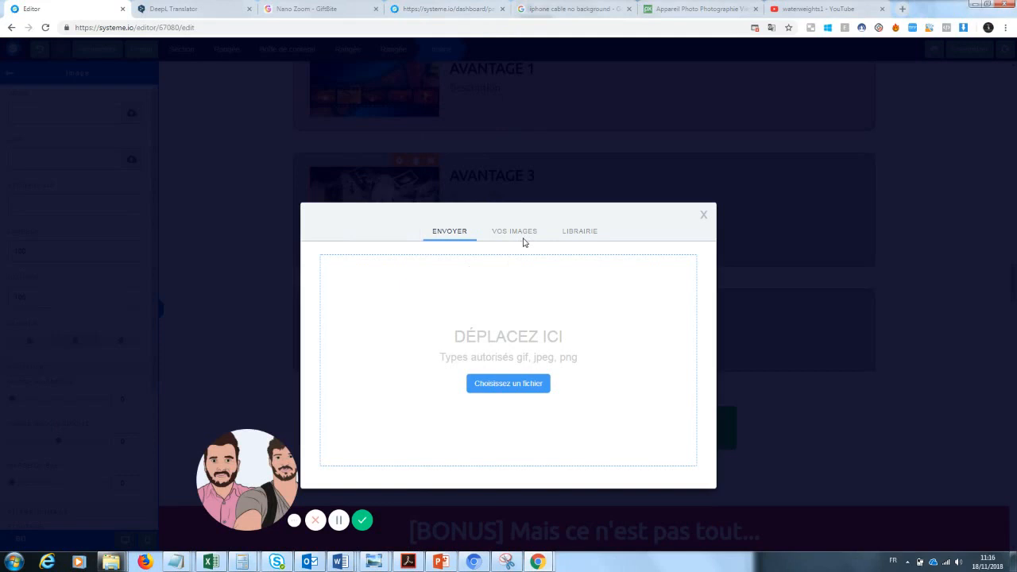
left_click(522, 235)
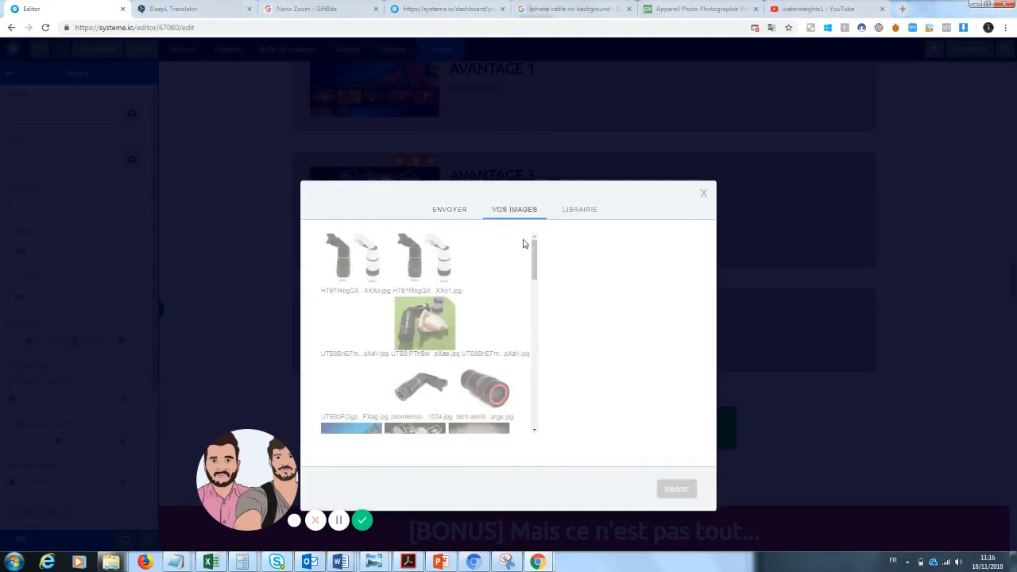
left_click_drag(536, 255, 536, 283)
left_click(352, 381)
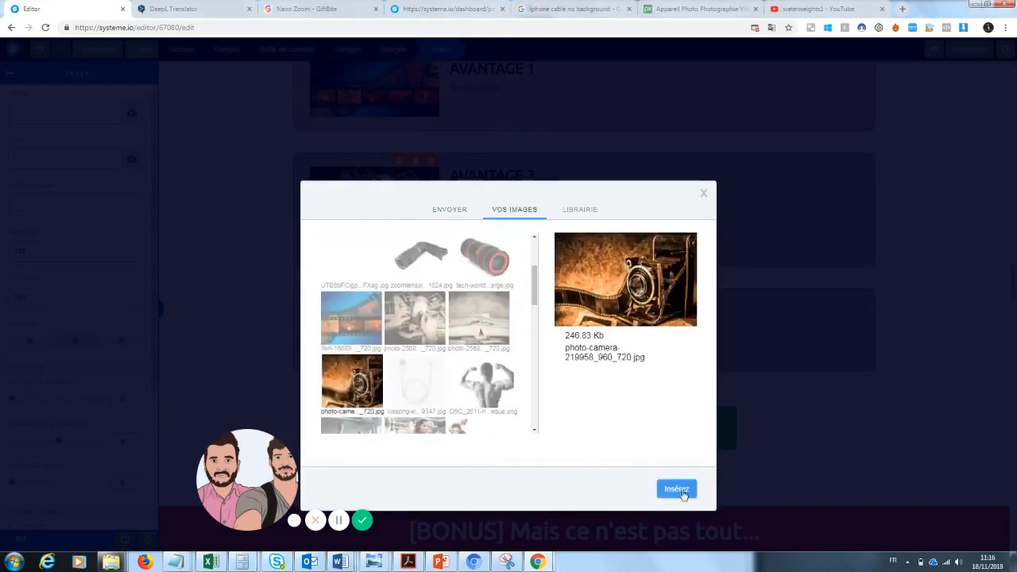
left_click(676, 489)
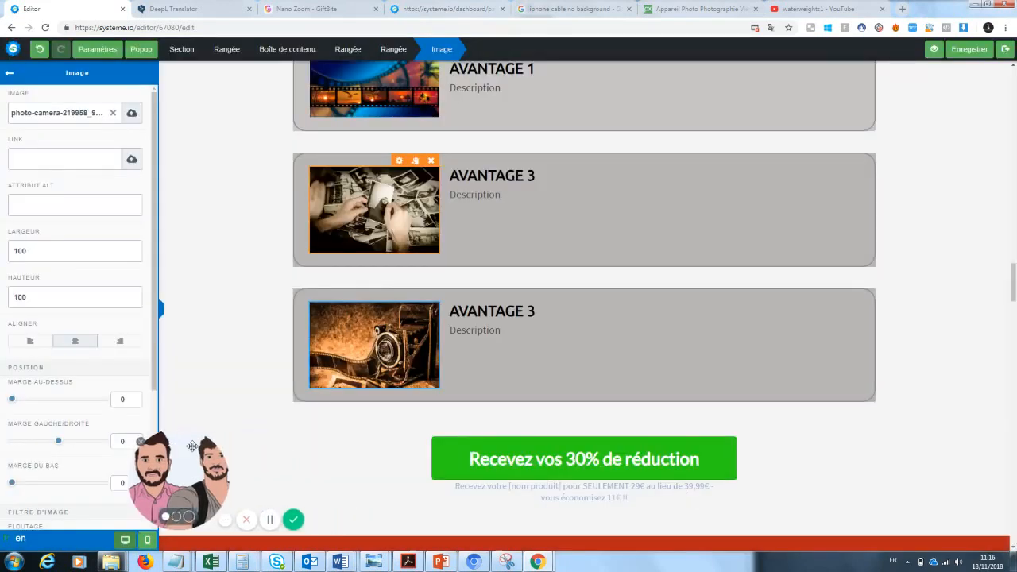
left_click(1014, 280)
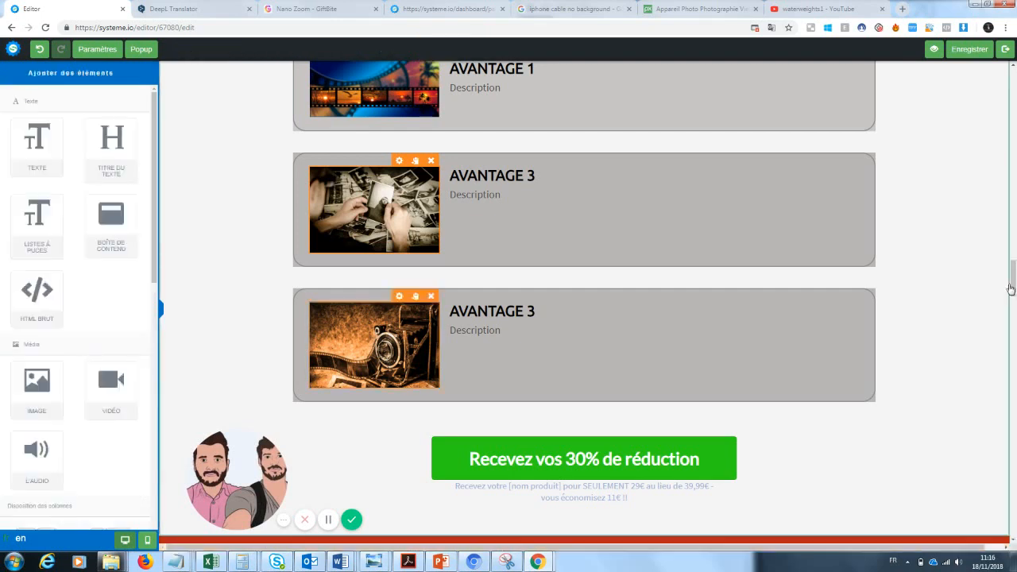
scroll(1012, 278, "up", 1)
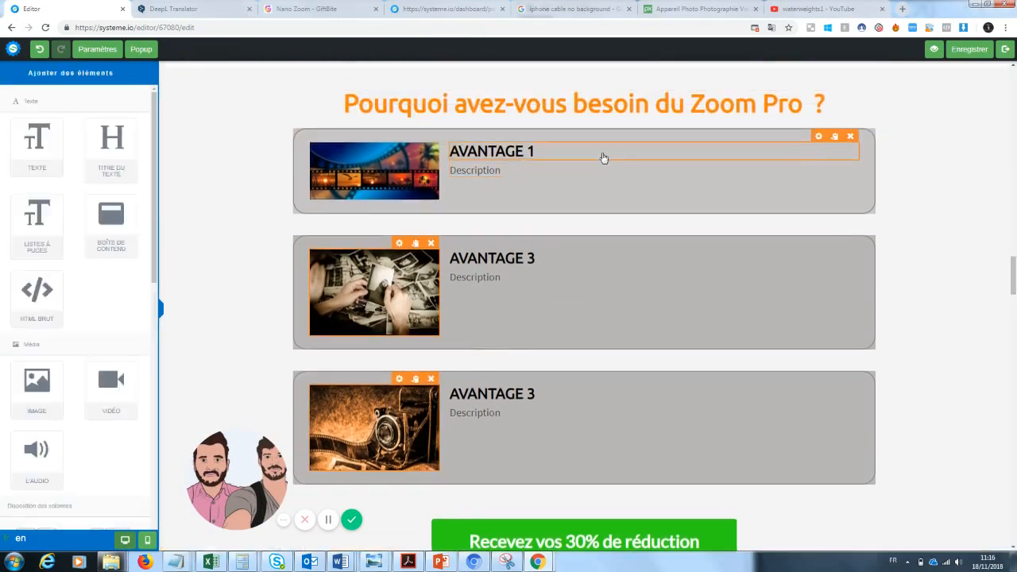
Step: Rename the AVANTAGE 1 title to 'Pratique'
left_click(541, 161)
left_click_drag(537, 151, 445, 151)
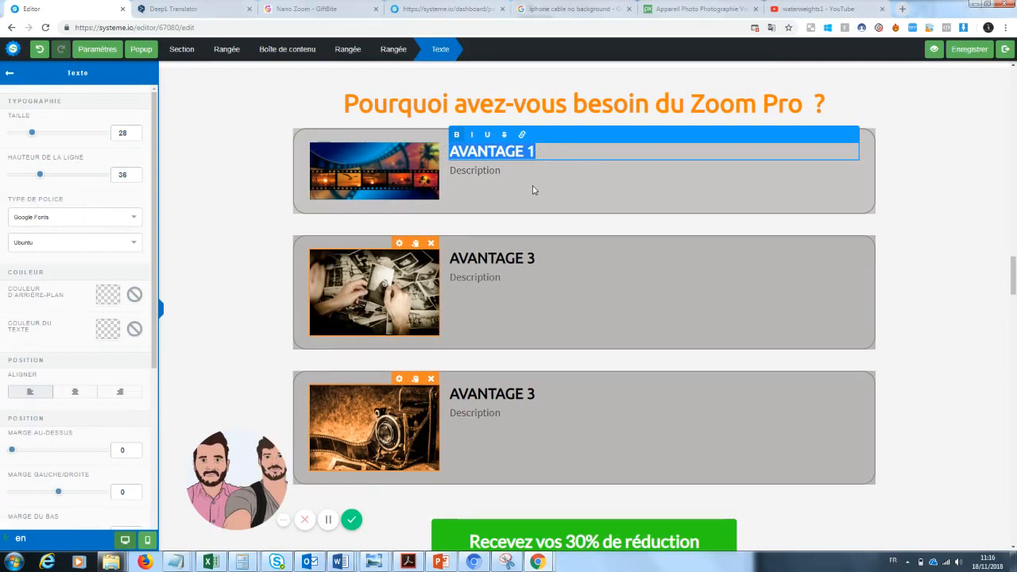
type("Pratique")
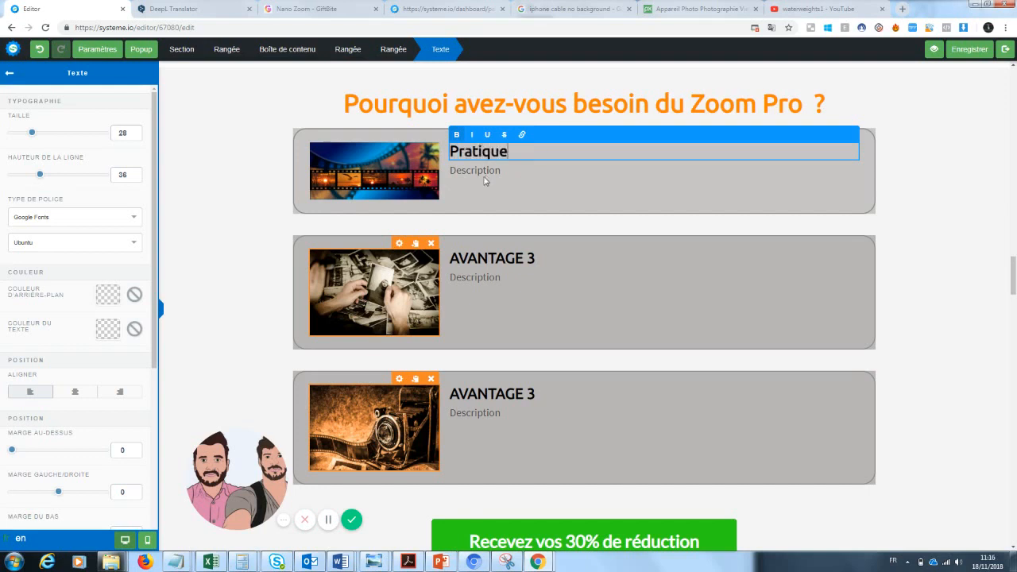
left_click(486, 175)
Step: Replace the first block's Description with 'adaptable samsung, apple' and 'on a toujours notre téléphone sur nous'
left_click(493, 172)
left_click_drag(502, 170, 442, 175)
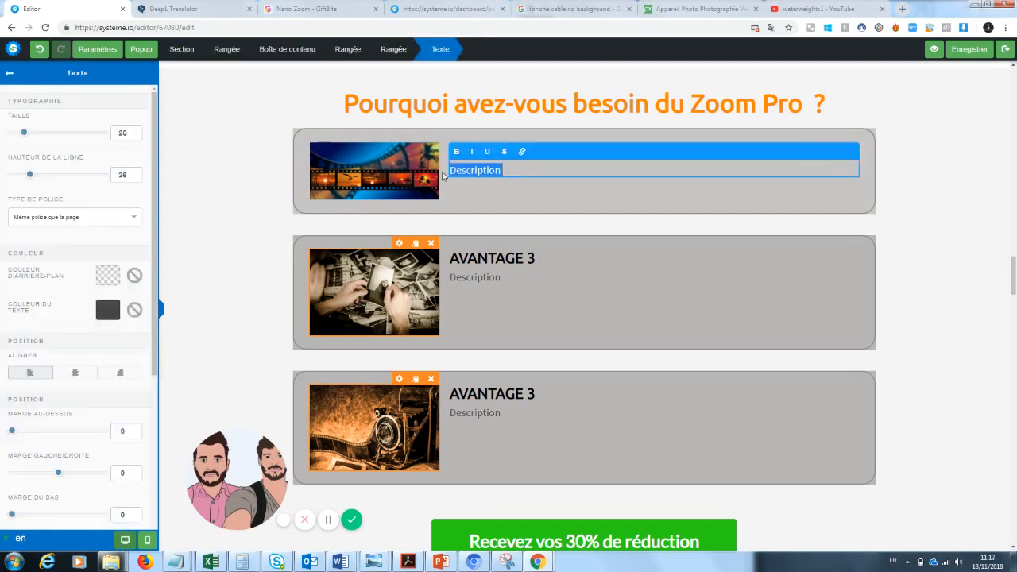
key("BackSpace")
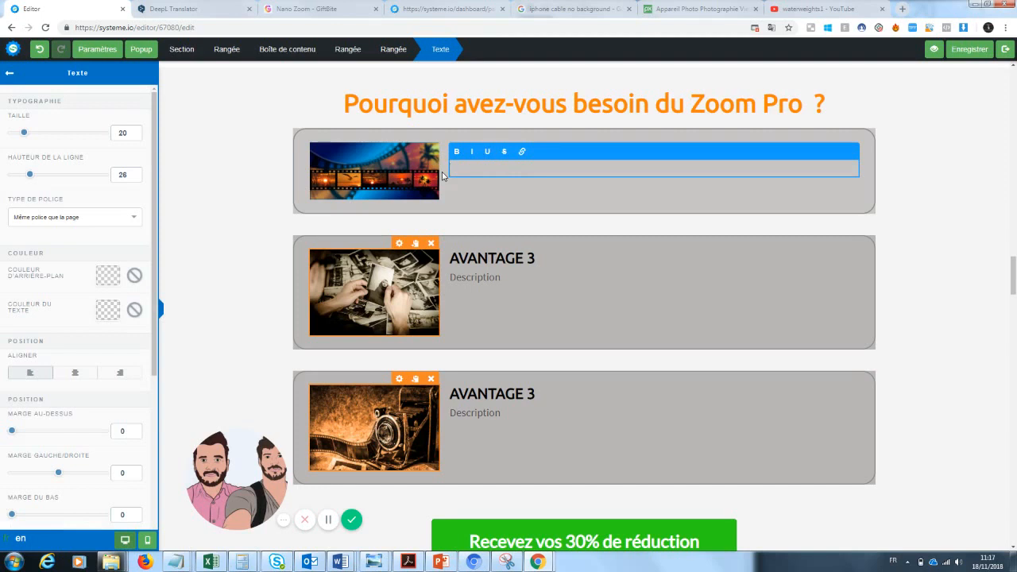
type("aptable samsung, apple")
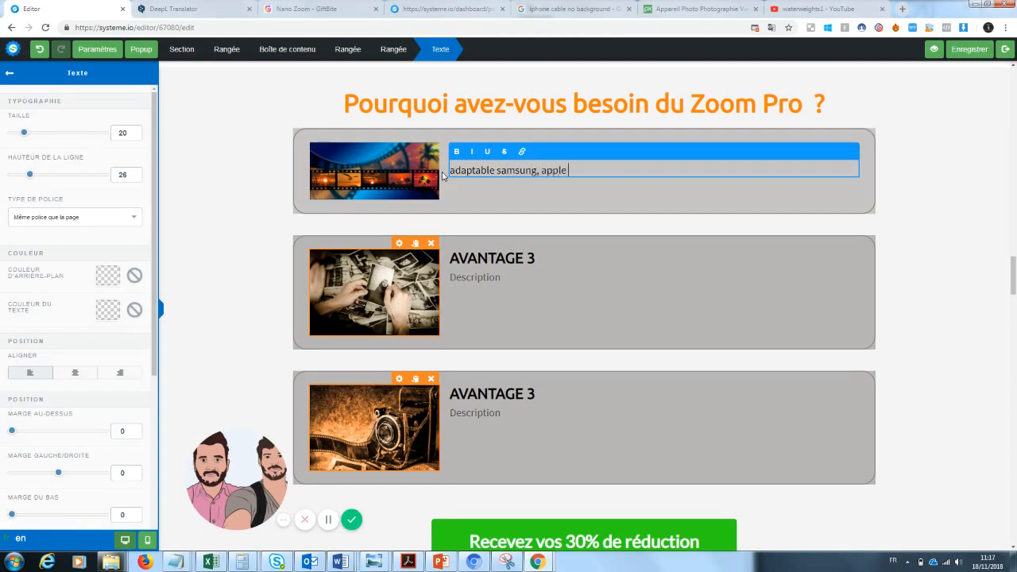
key("Return")
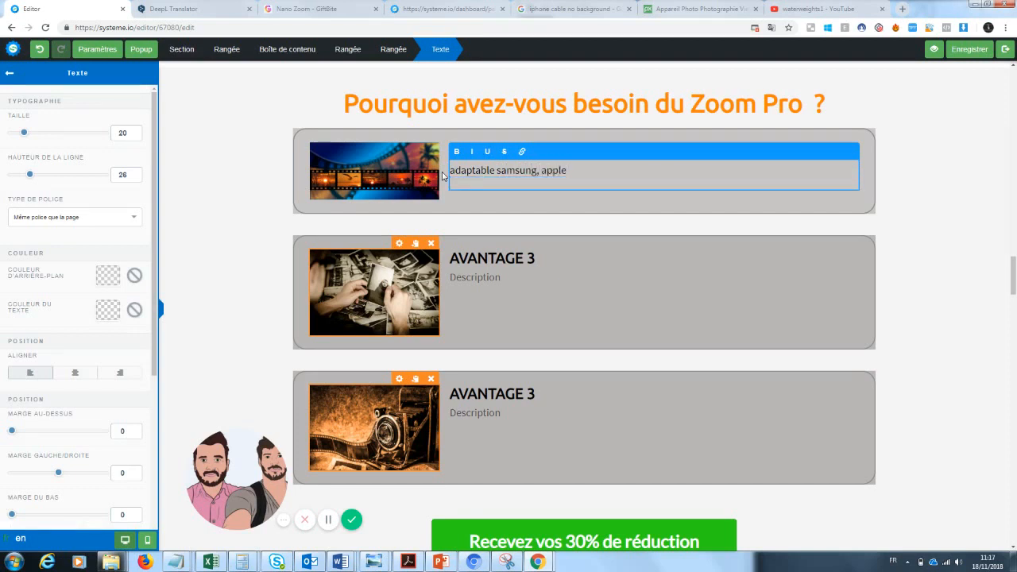
type("on a toujours notre télépho")
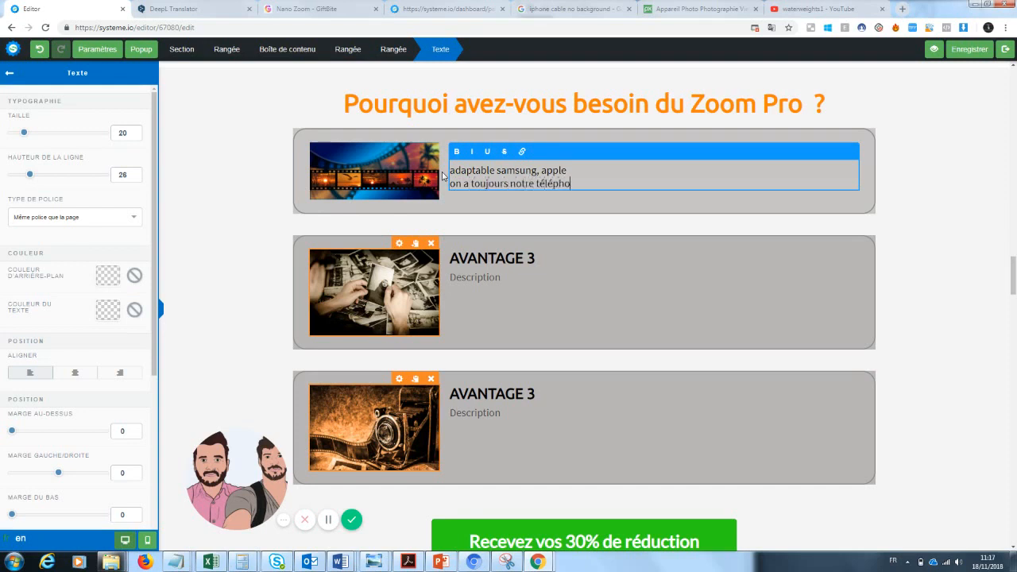
type("ne sur nous")
Step: Make the second block's title read 'AVANTAGE 2'
left_click(520, 208)
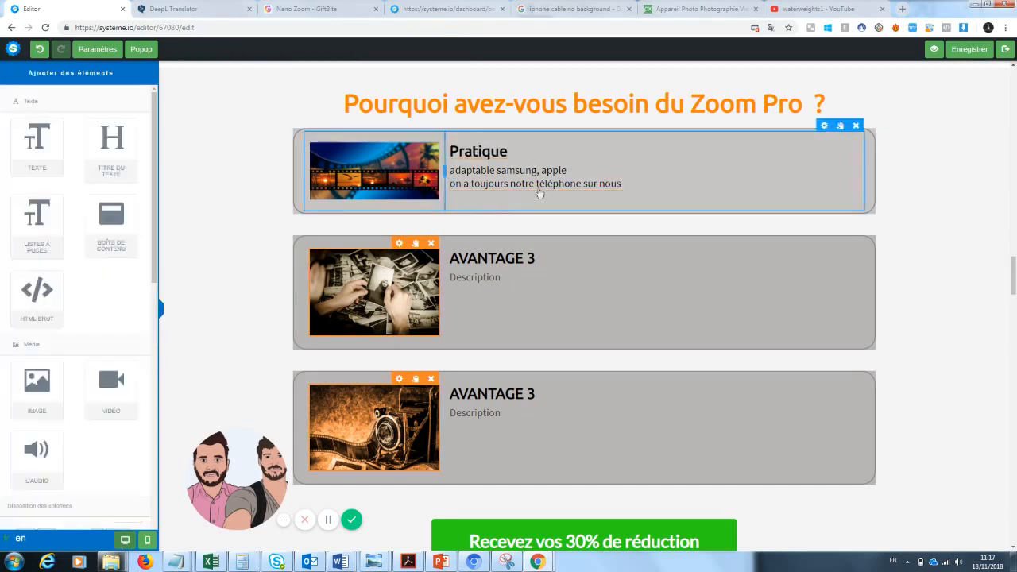
left_click(538, 257)
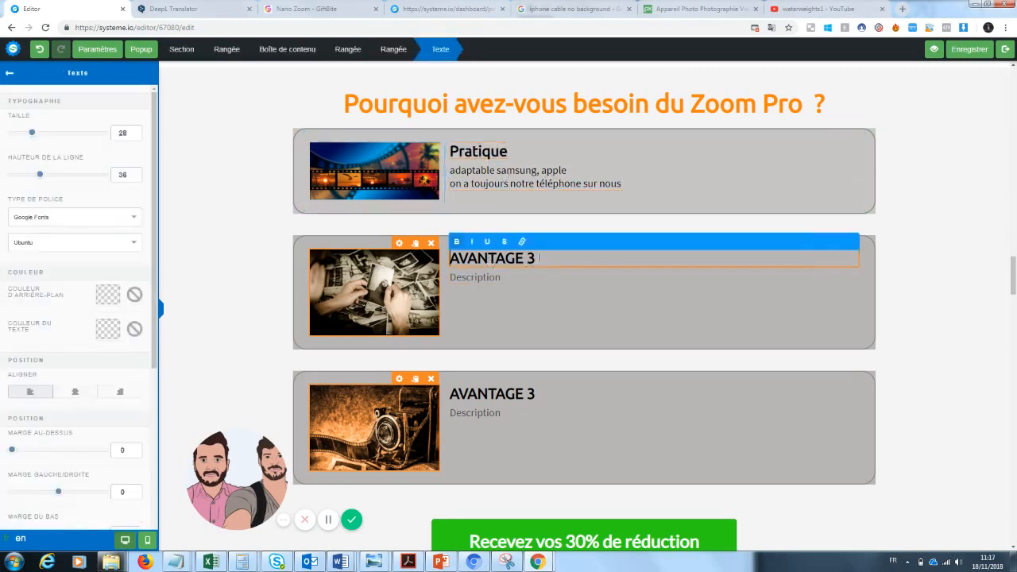
key("BackSpace")
type("2")
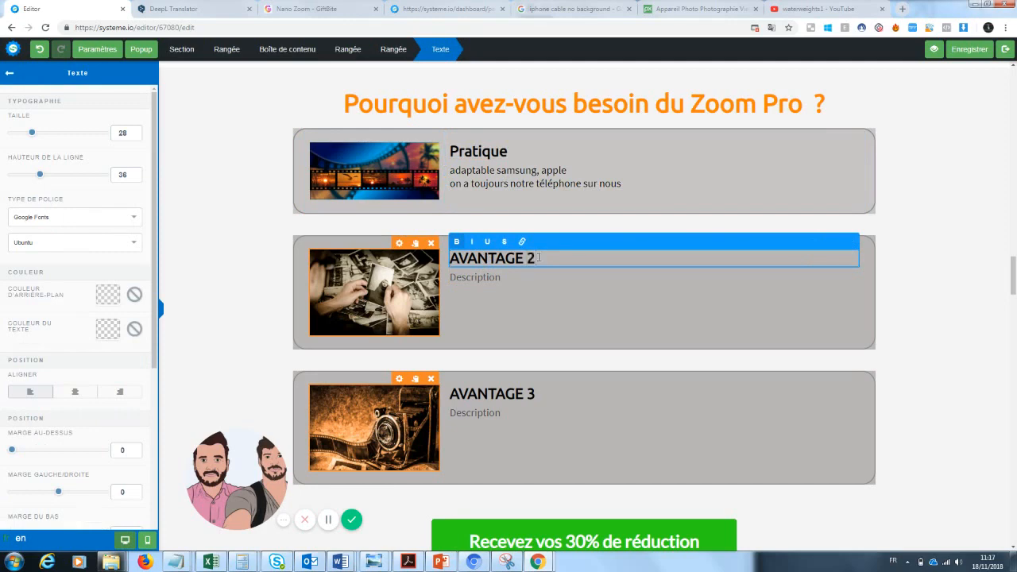
Step: Write the second block's description: 'Les photos sont un moyens de garder un souvenir du passé...' plus the Zoom Pro sentences
left_click(491, 310)
left_click_drag(500, 277, 434, 284)
type("Les photo")
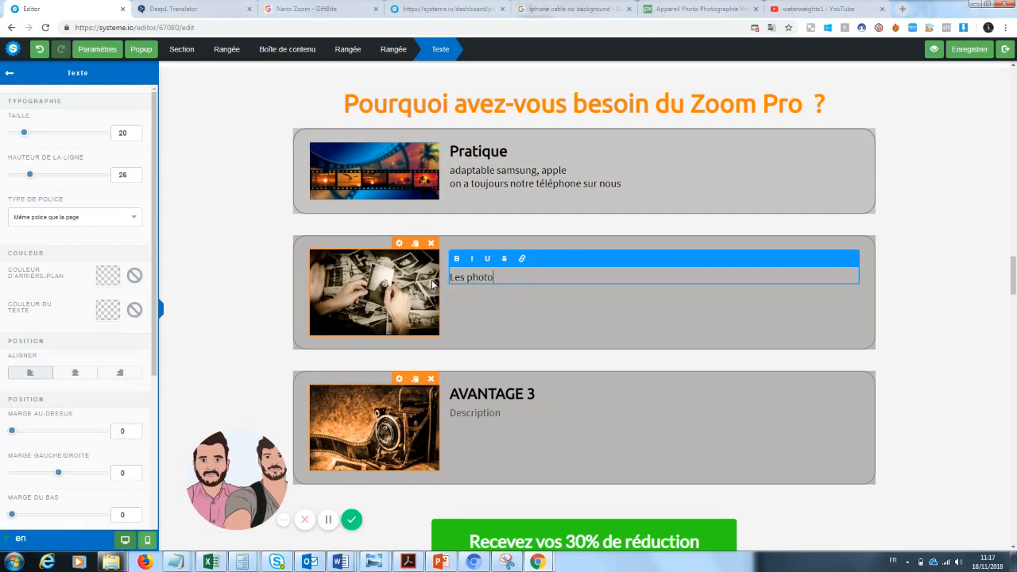
type("s sont un moyens de garder un")
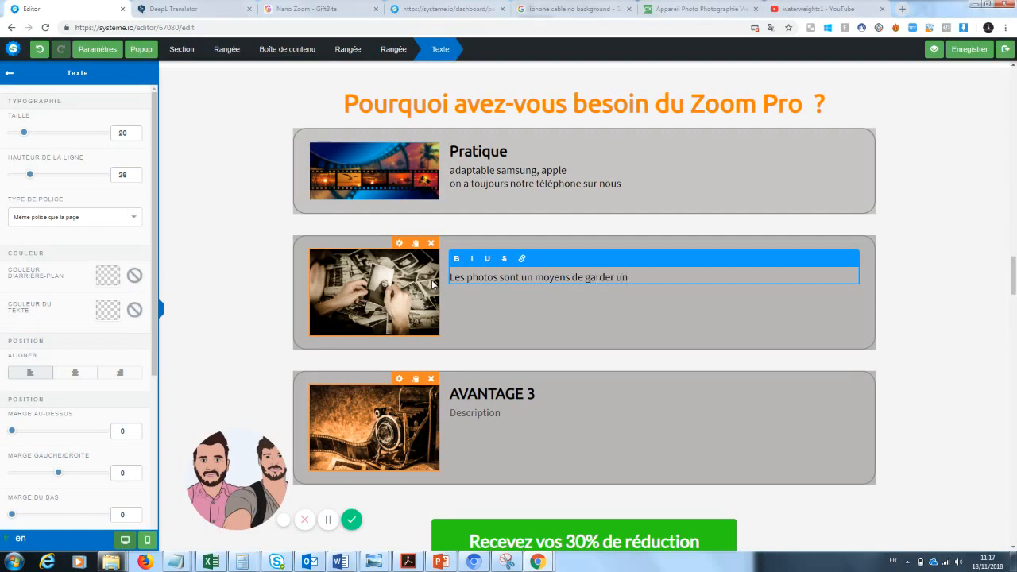
key("BackSpace")
key("BackSpace")
type("n souvenir du passé...")
key("Return")
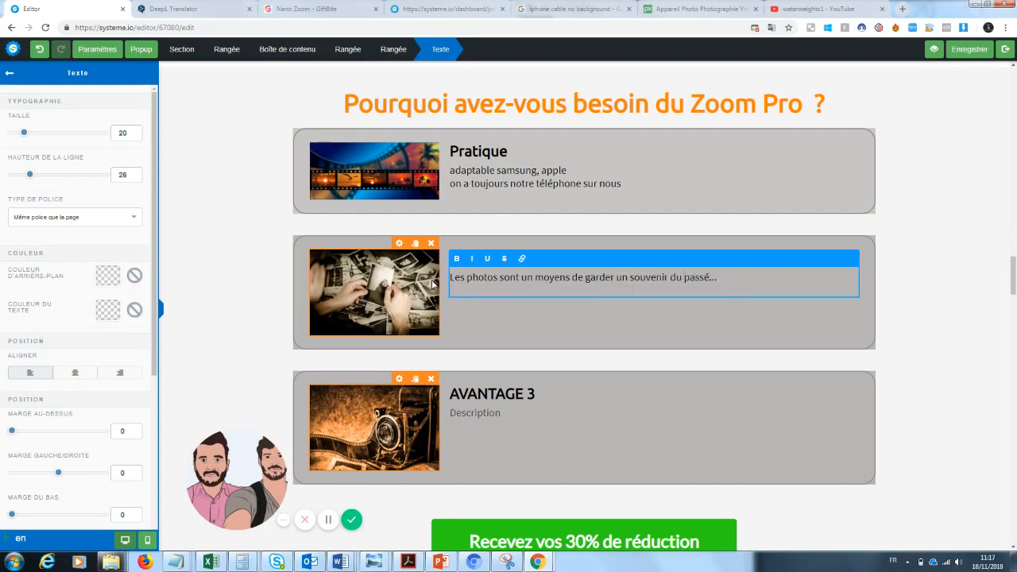
type("Imaginez... vous êtes devant un")
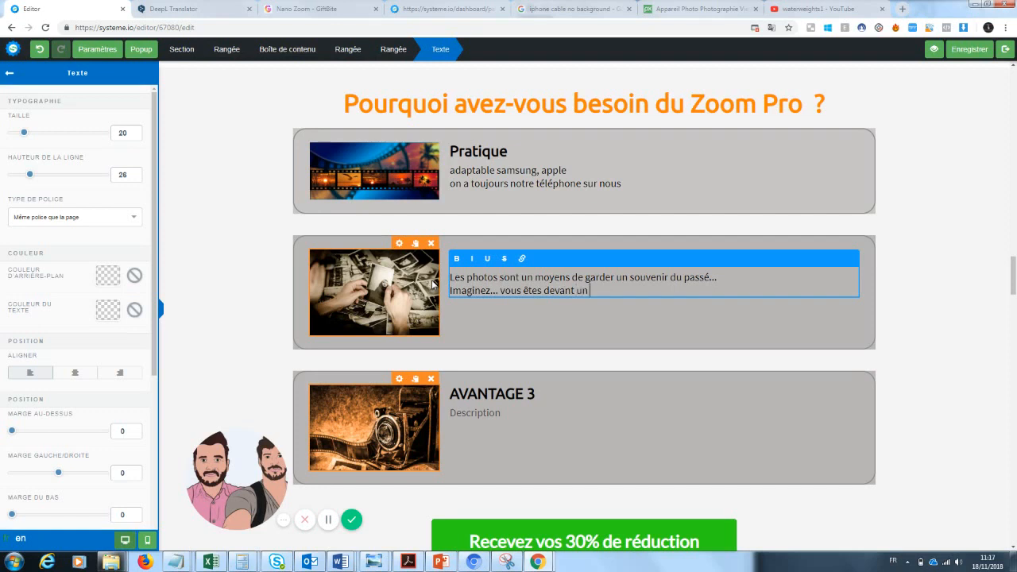
type(" paysage magnifique mais votr")
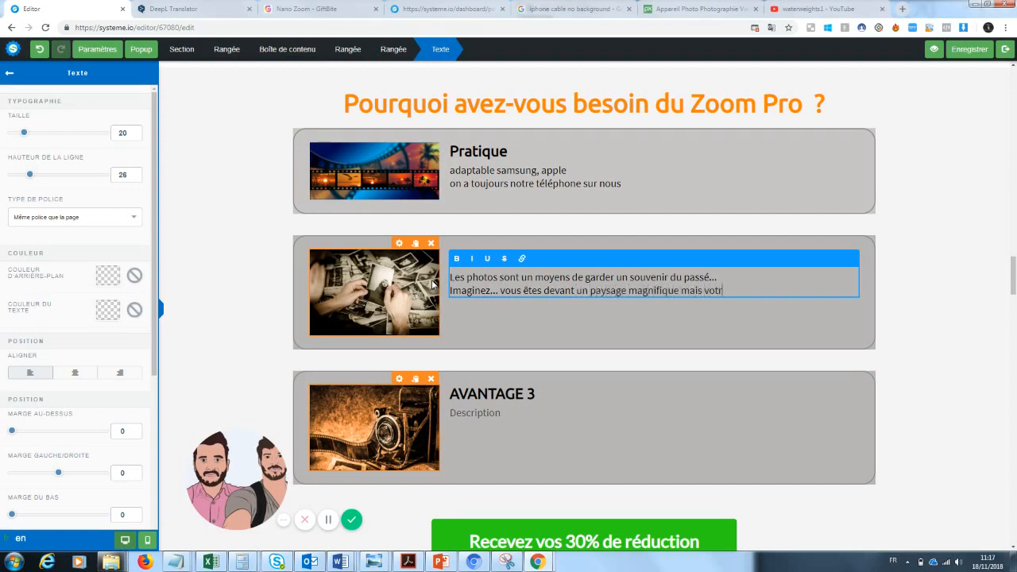
type("e téléphone ne vous permet pas d")
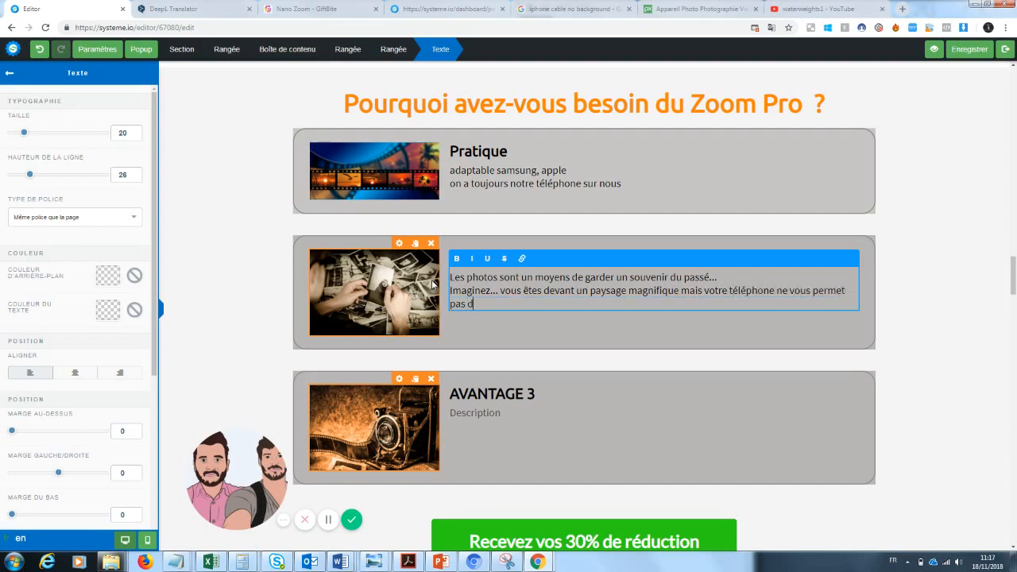
type("e prendre une belle photo.")
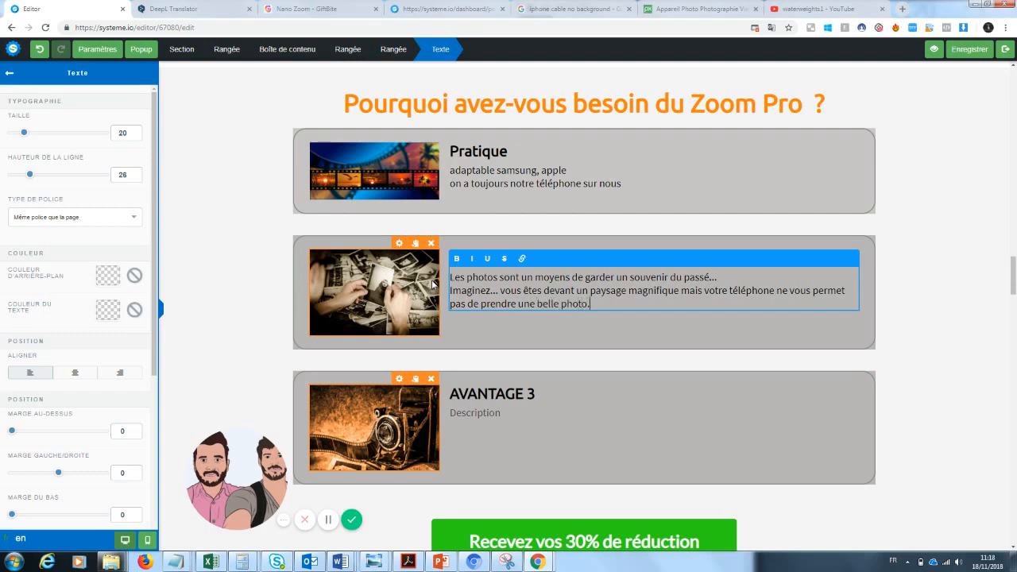
type(" Ceci ne")
type(" se reproduit")
type("a plus jamai")
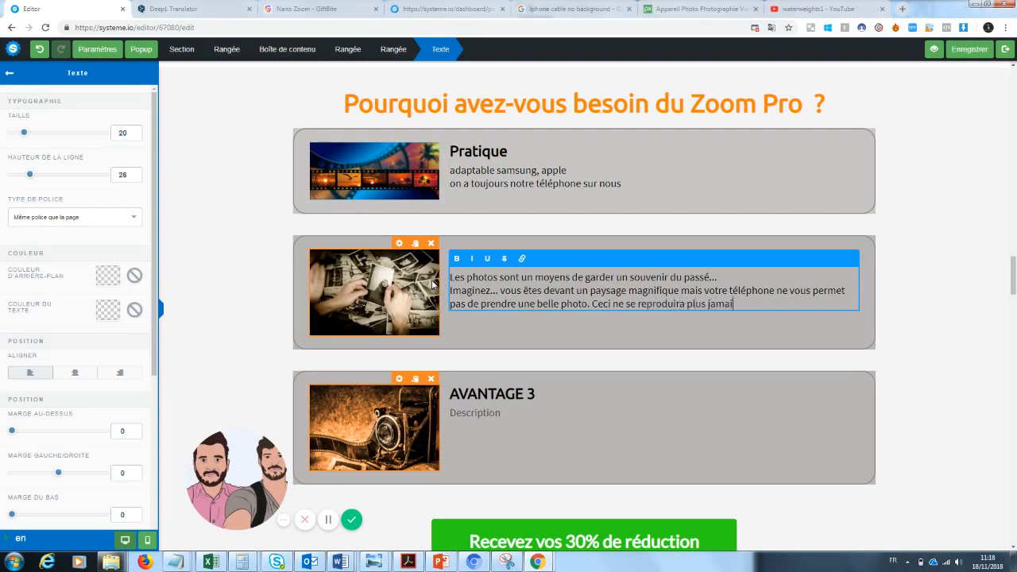
type("s avec Zoom Pro. En effet")
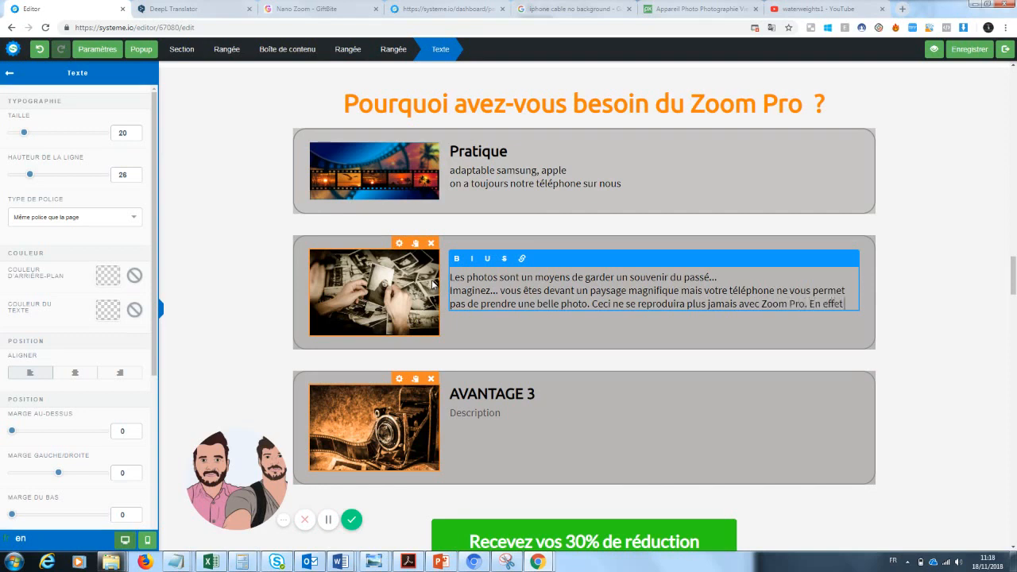
key("BackSpace")
key("BackSpace")
key("BackSpace")
left_click(924, 298)
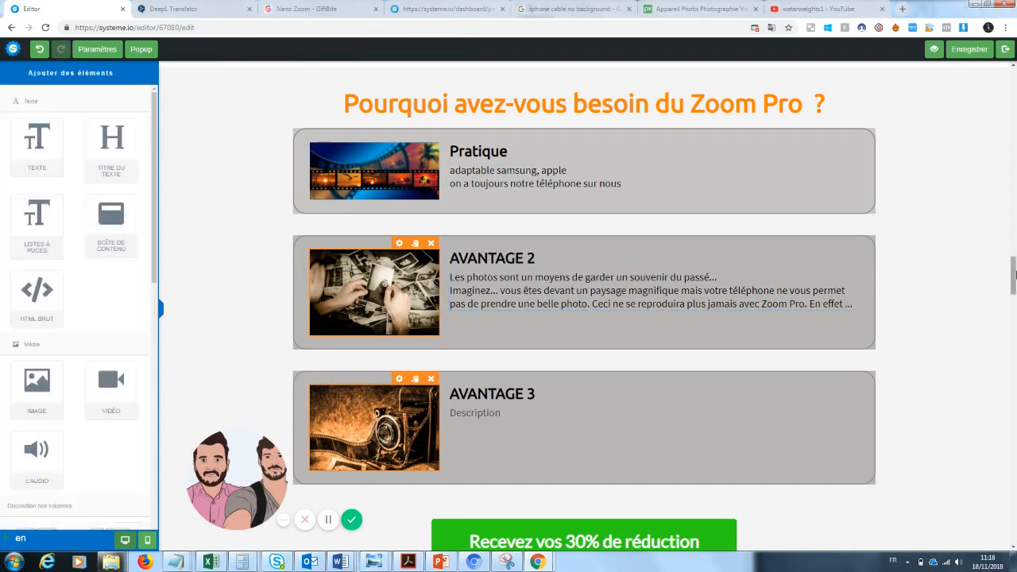
scroll(670, 311, "down", 1)
Step: Replace the AVANTAGE 2 heading text with 'Un souvenir du passé'
left_click(544, 312)
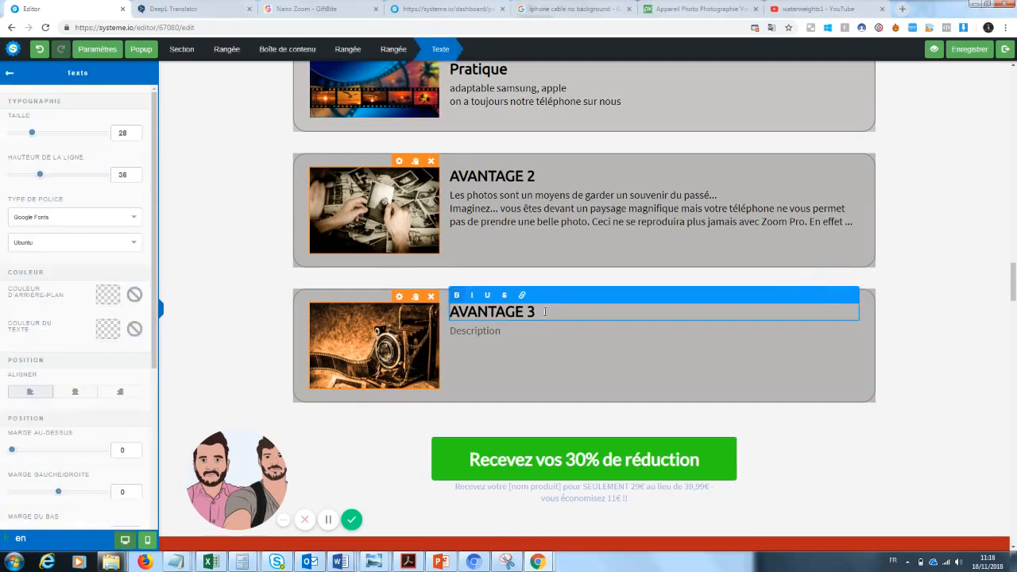
left_click(538, 176)
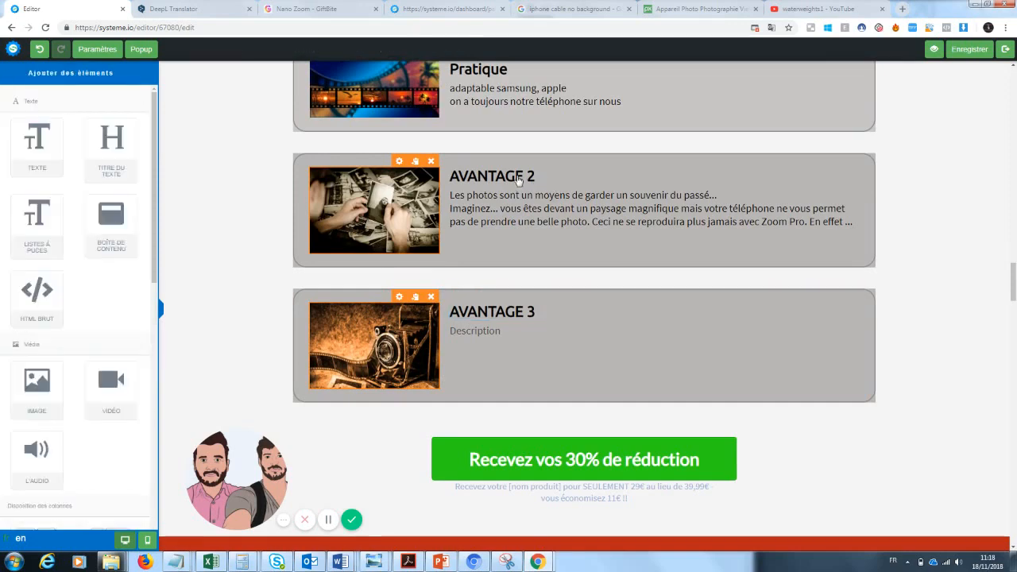
left_click(518, 180)
left_click_drag(537, 177, 410, 173)
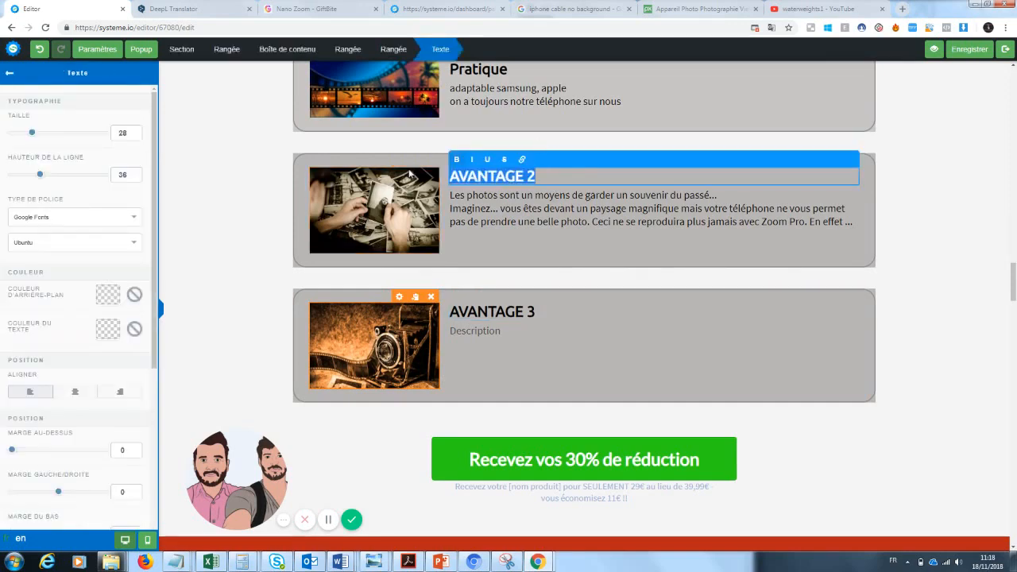
type("Un souvenir du")
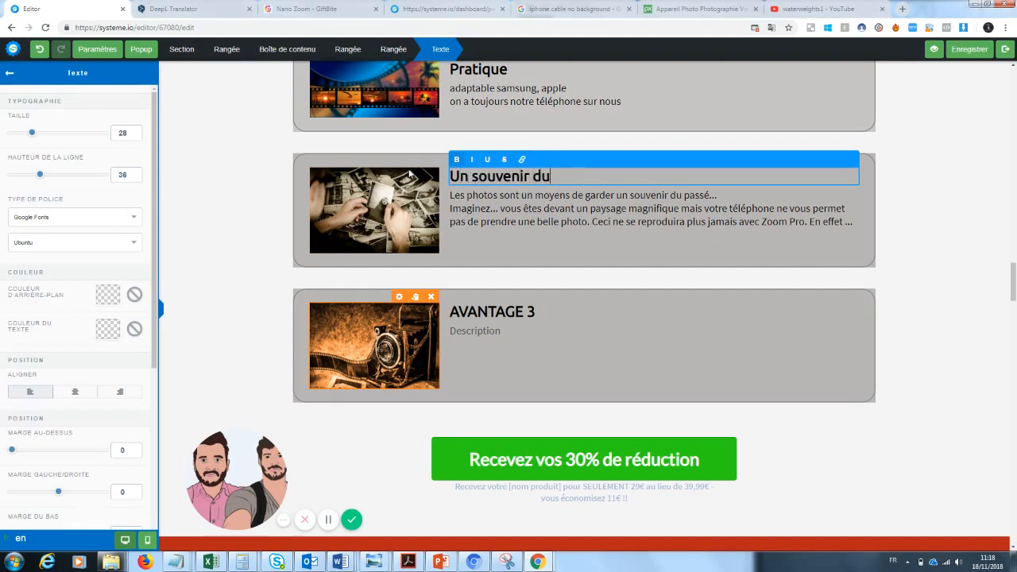
type(" passé")
mouse_move(1016, 294)
left_mouse_down()
mouse_move(1016, 275)
mouse_move(1015, 293)
left_mouse_up()
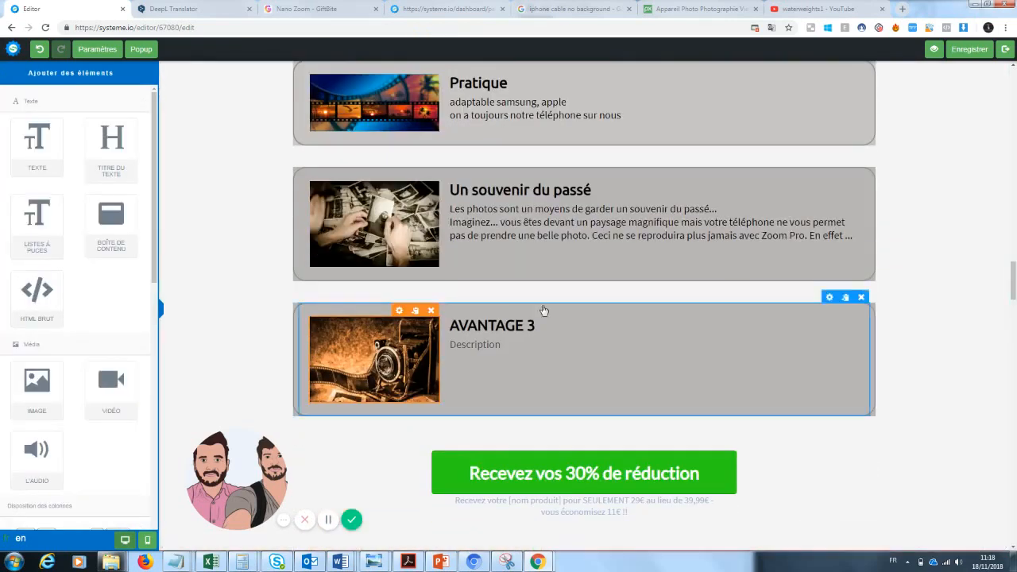
Step: Retitle the third block 'Une manière de se démarquer des autres ...'
left_click(541, 324)
left_click_drag(540, 324, 433, 334)
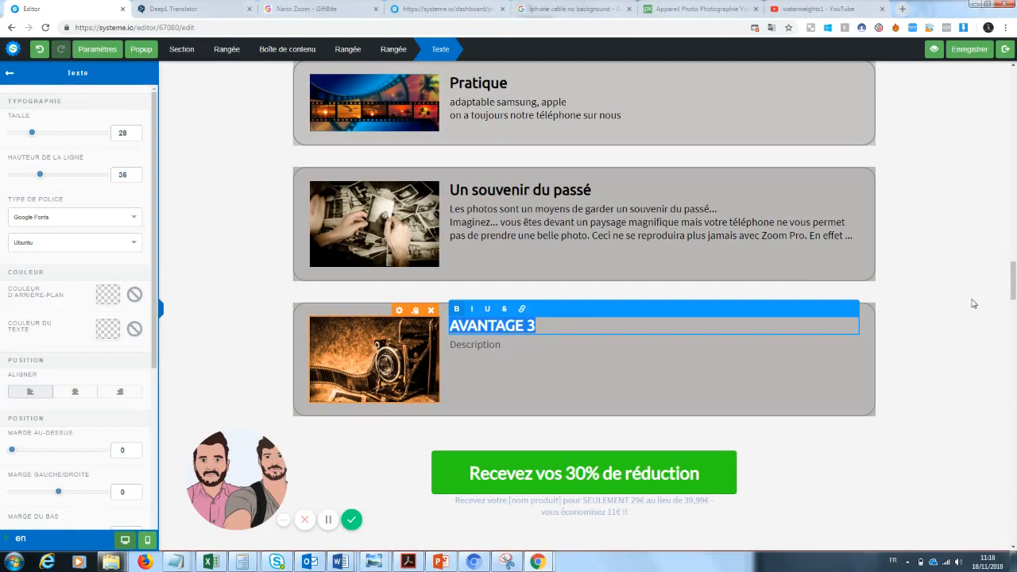
type("Une m")
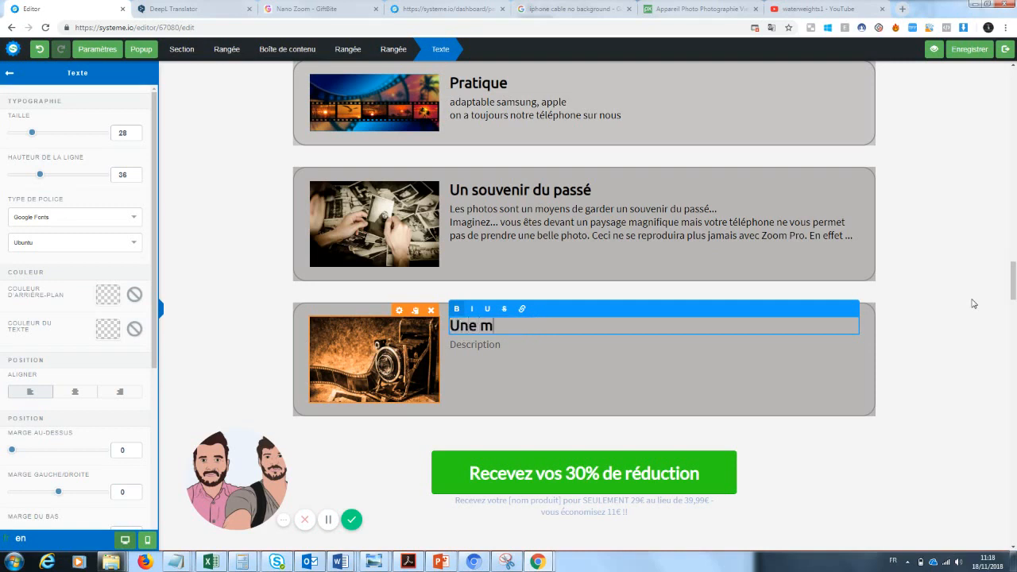
type("anière de se d")
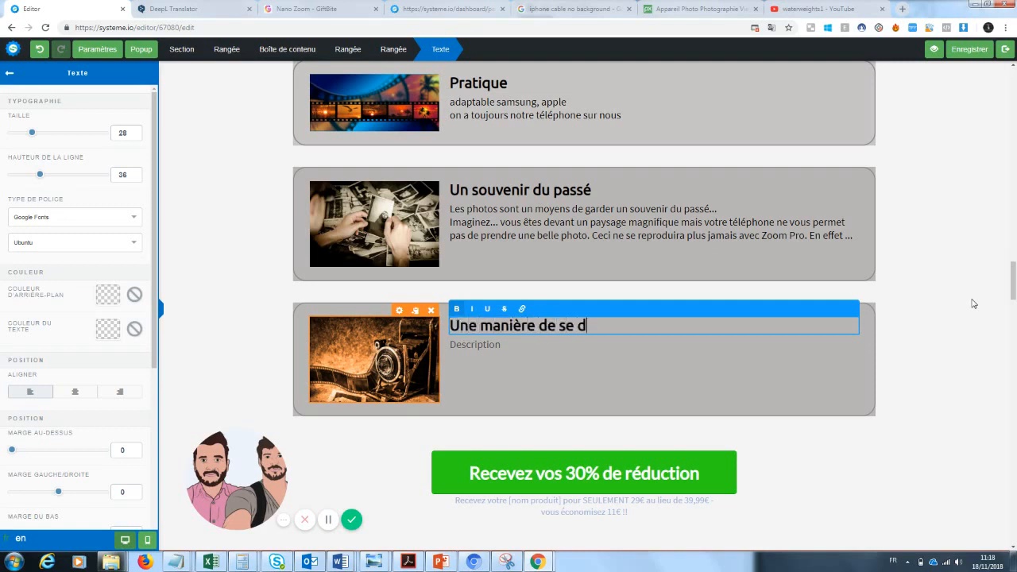
type("émarquer des a")
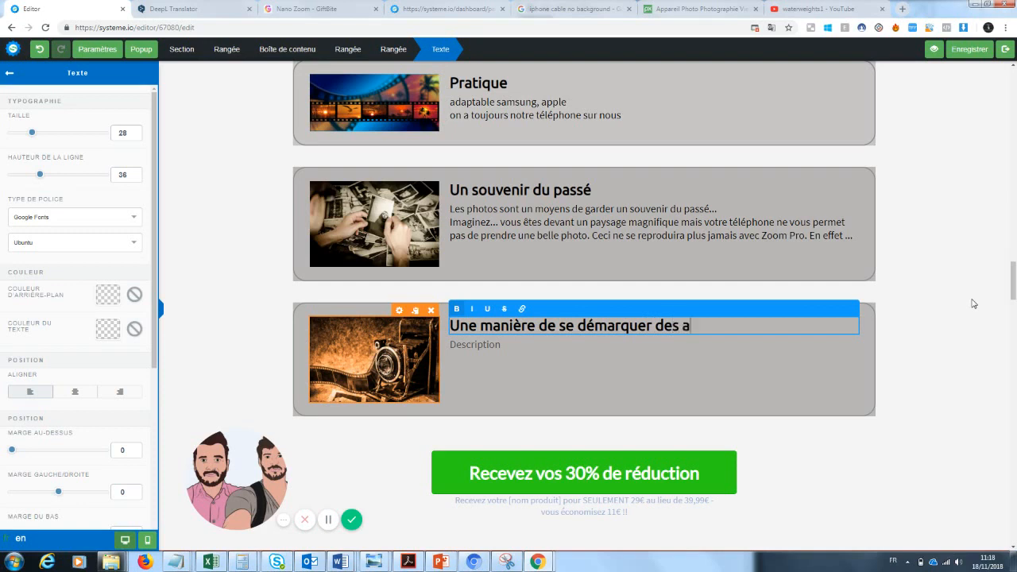
key("BackSpace")
key("BackSpace")
key("BackSpace")
type("s autres ...")
left_click(497, 352)
Step: Replace the third block's Description with 'Tout le monde poste les mêmes photos…' and the 'Grace à zoom pro' line
left_click(509, 348)
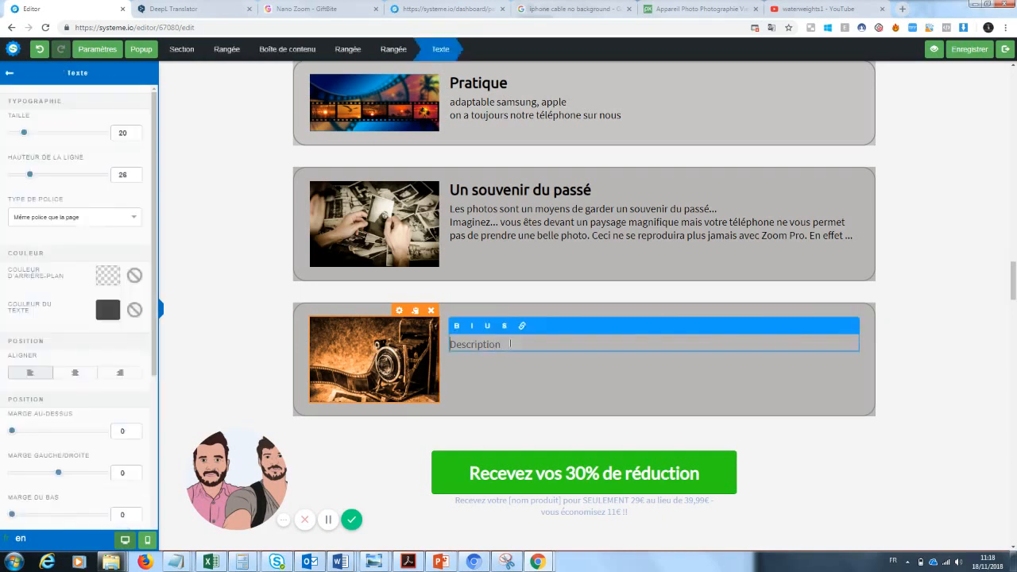
left_click_drag(511, 347, 392, 348)
type("Tout le monde poste les m")
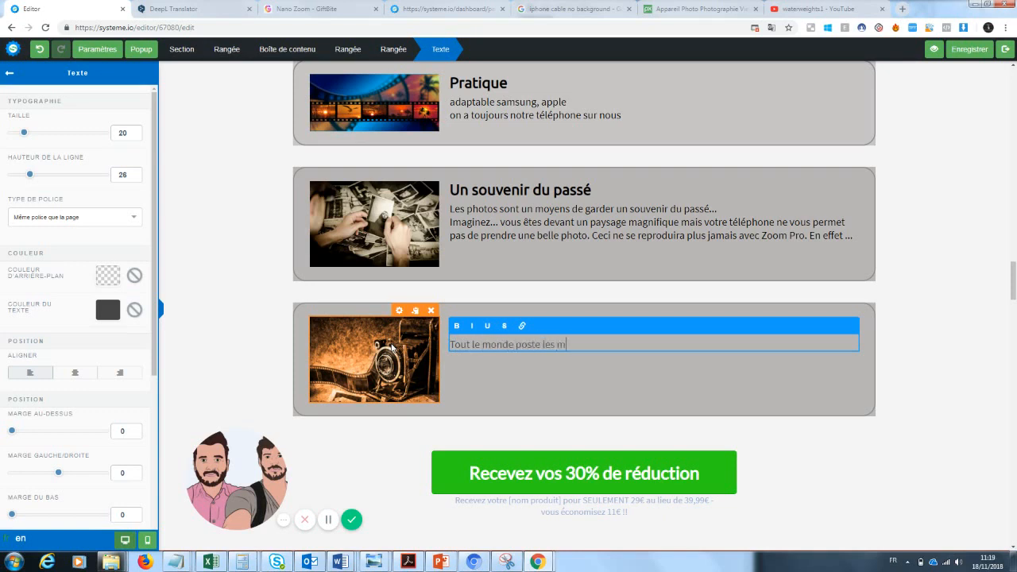
type("êmes photos sur les réseau")
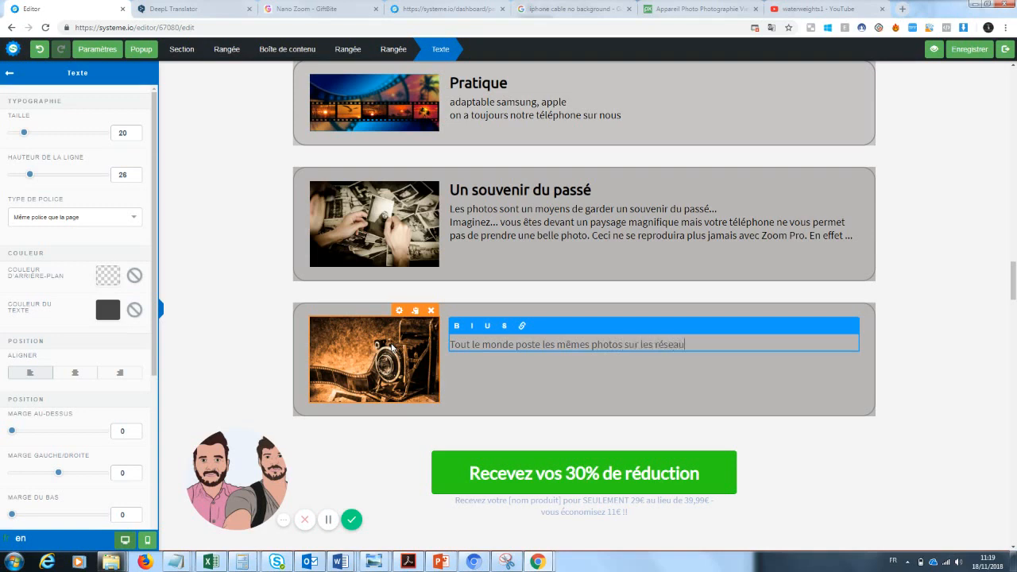
type("x...")
key("Return")
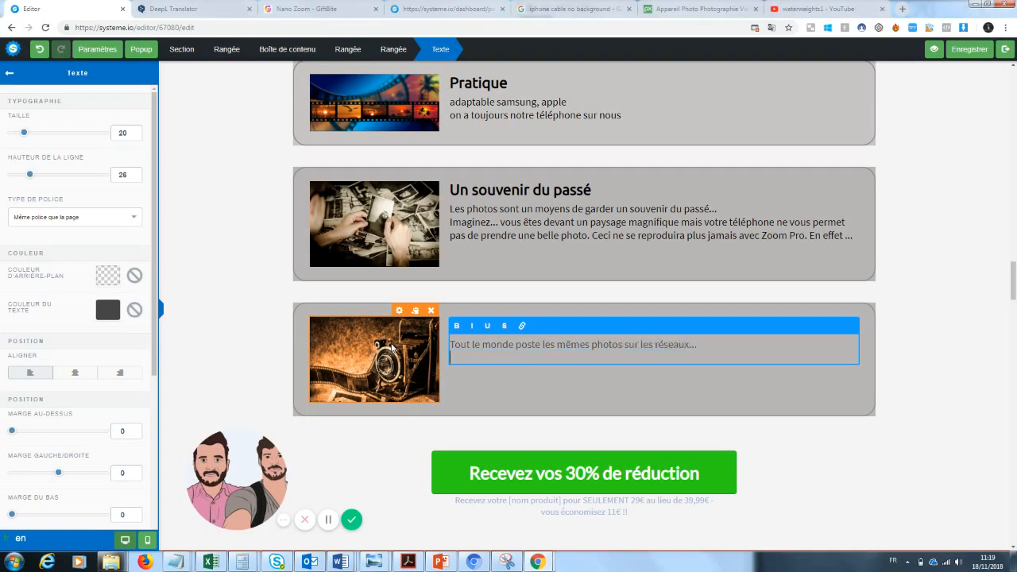
type("Grace à zoom pro, vous vou")
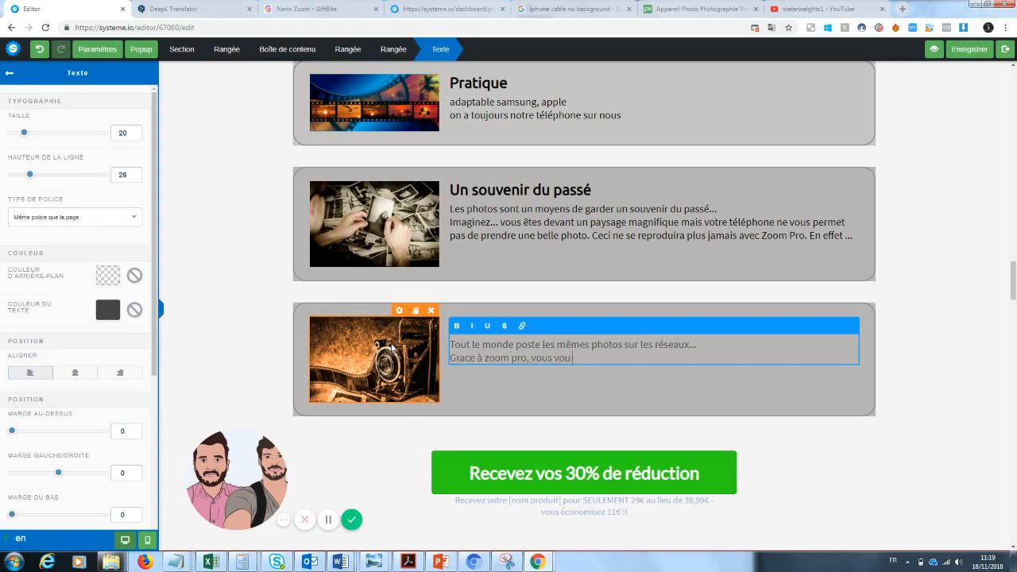
type("s démarquerez enfin de la")
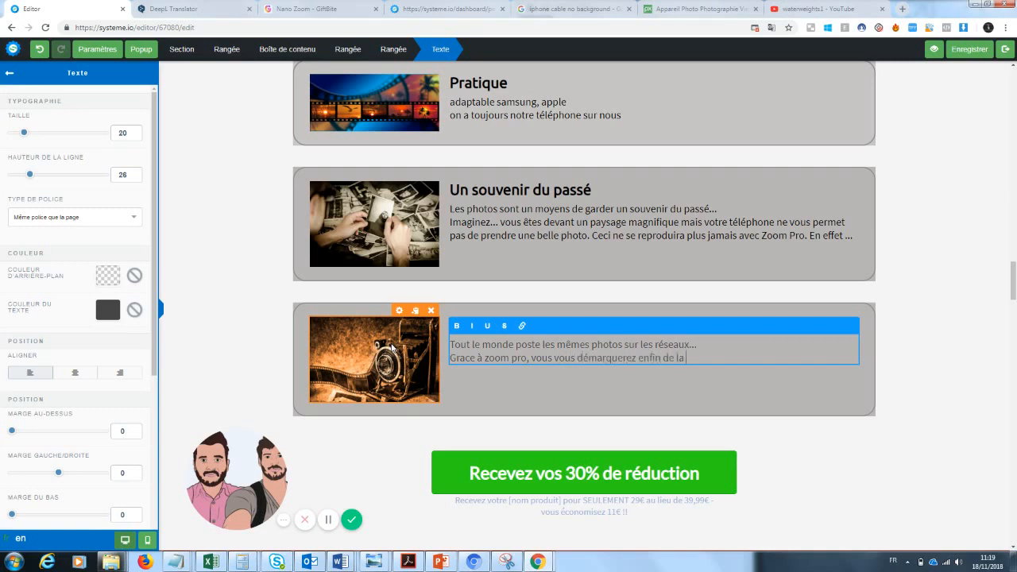
type(" masse pour un rendu ex")
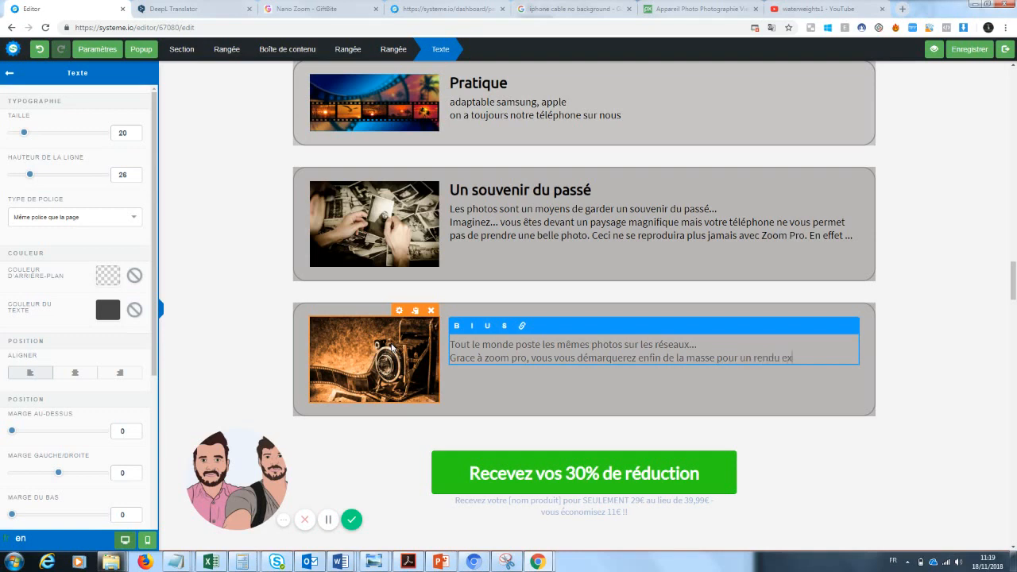
type("ceptionnel sur vos photos")
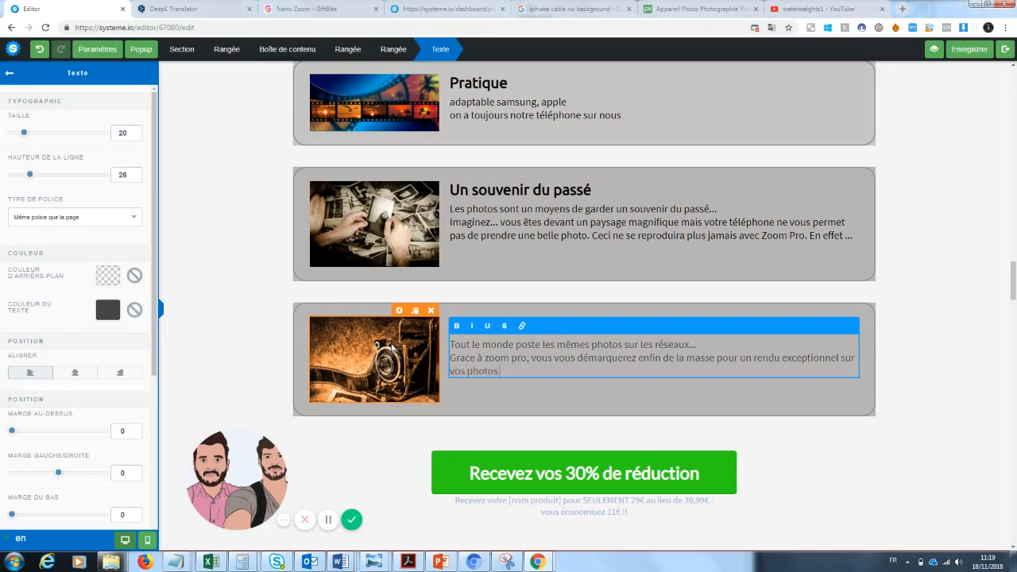
left_click(977, 311)
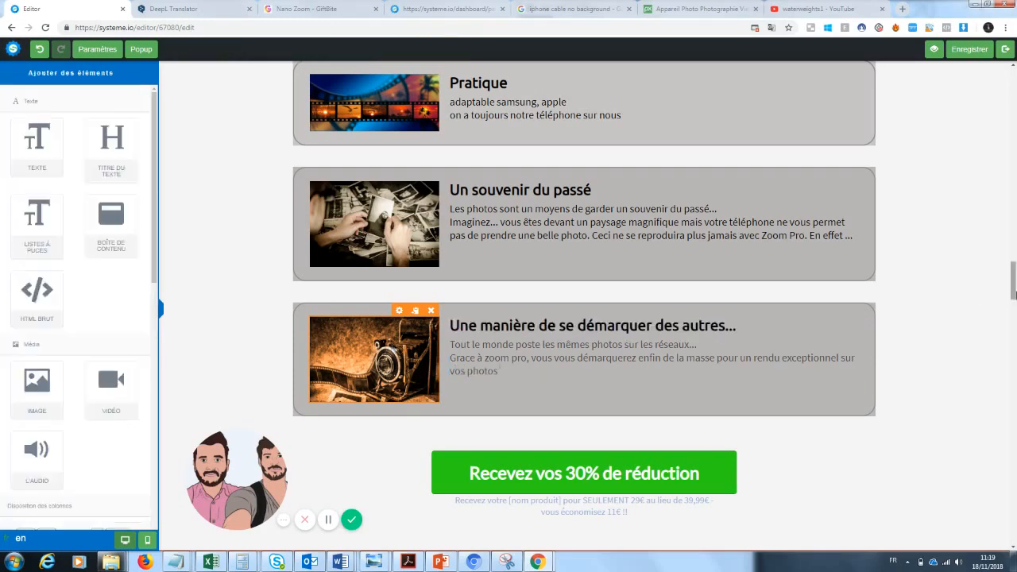
left_click_drag(1014, 294, 1014, 282)
Step: Remove the [BONUS] tag from the 'Mais ce n'est pas tout...' banner heading
scroll(931, 254, "down", 1)
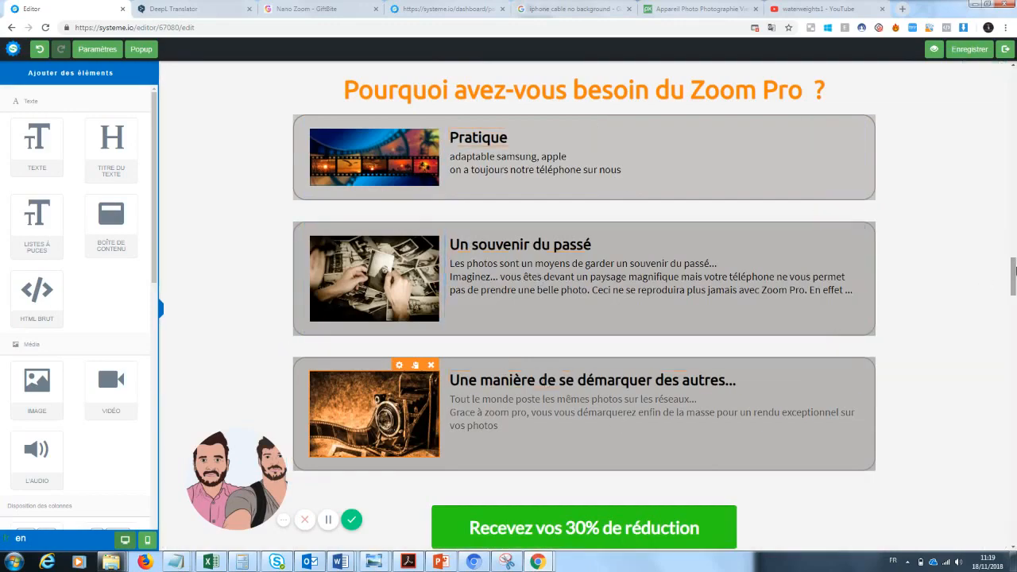
left_click_drag(1014, 271, 1009, 305)
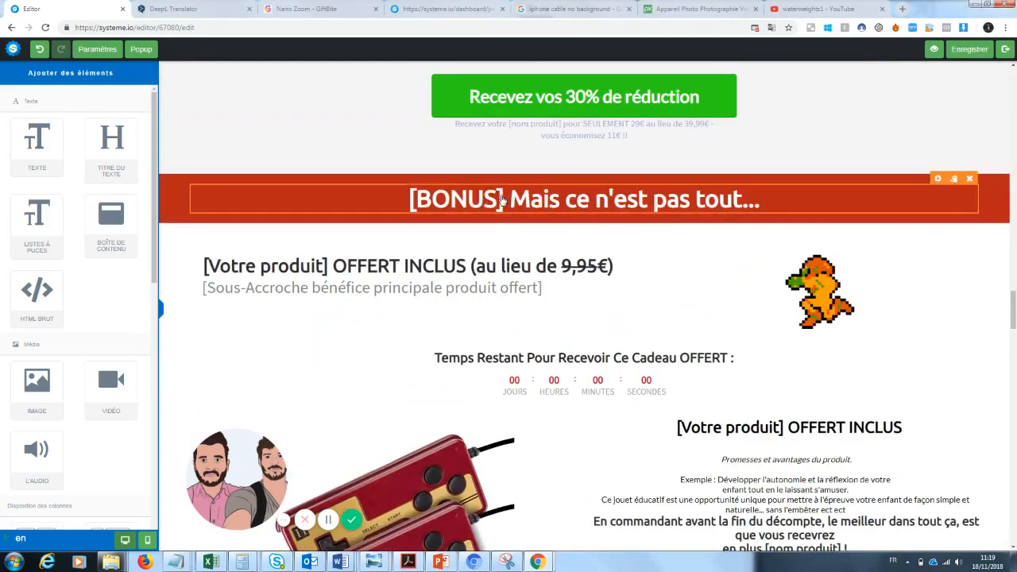
left_click(507, 199)
left_click_drag(507, 199, 406, 199)
key("BackSpace")
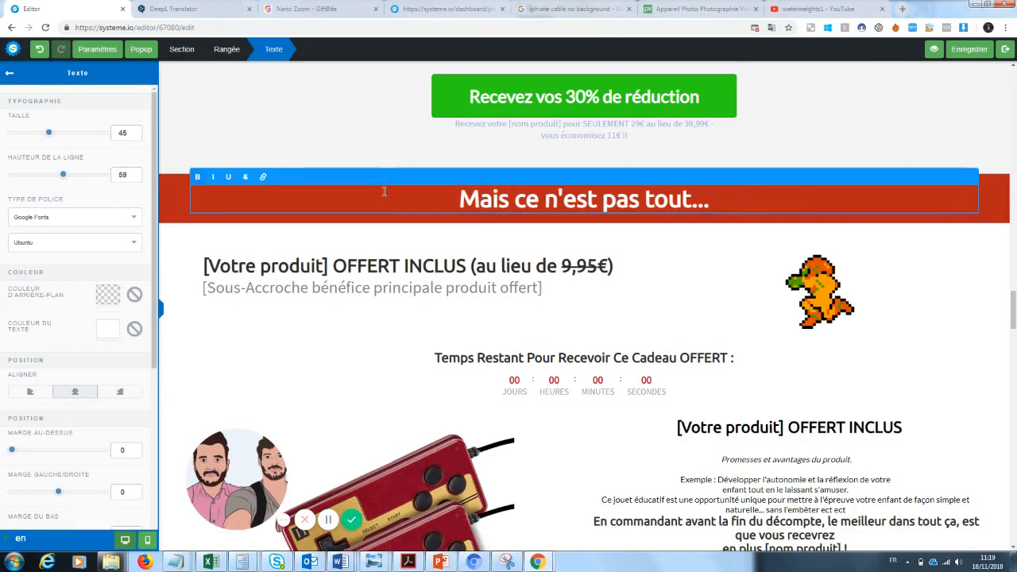
Step: Replace '[Votre produit]' in the gift heading with 'Cable téléphone', keeping 'OFFERT INCLUS (au lieu de 9,95€)'
left_click(366, 328)
left_click(332, 269)
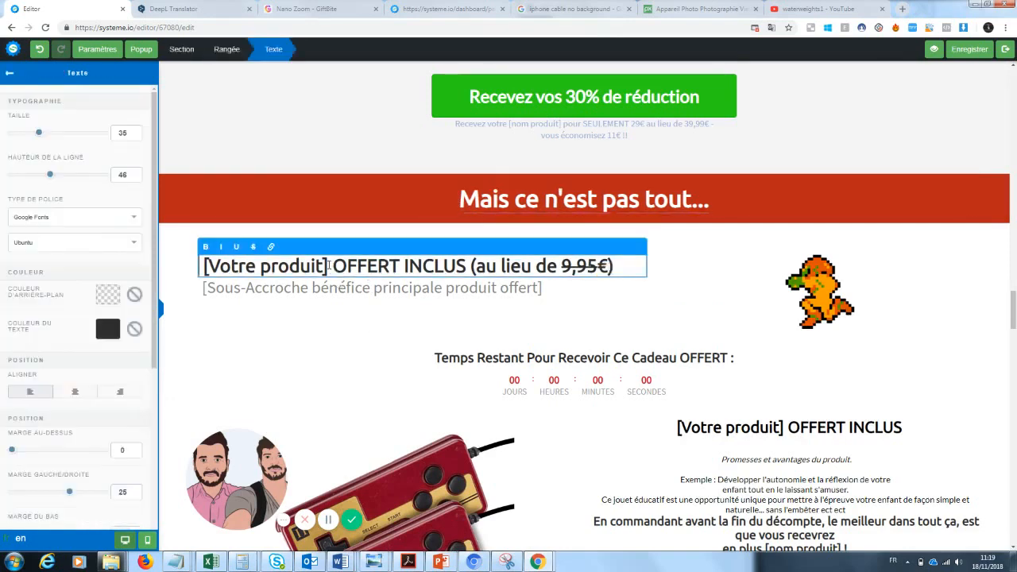
left_click_drag(330, 266, 206, 267)
left_click(208, 266)
key("BackSpace")
key("BackSpace")
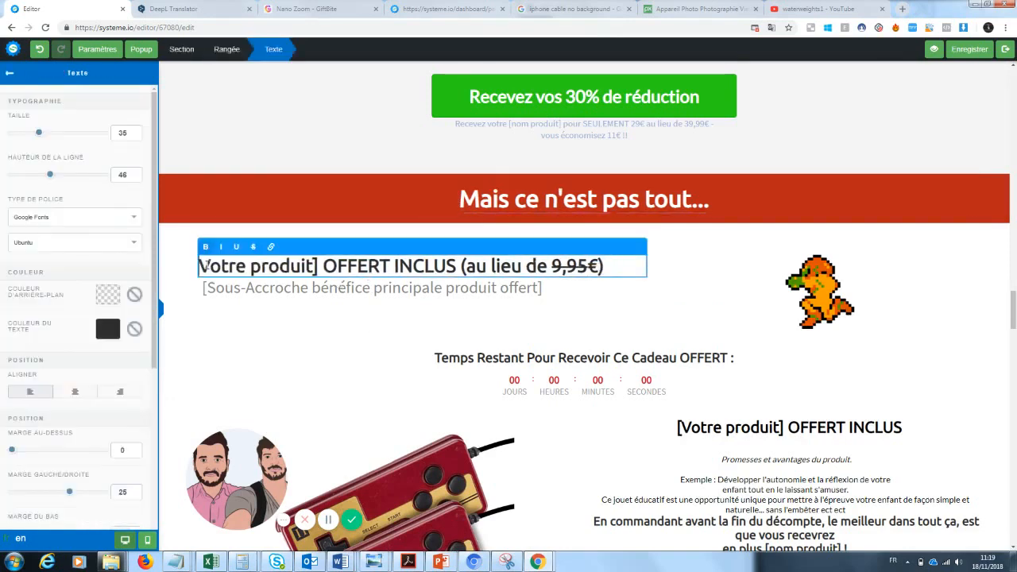
type("Cable téléphone")
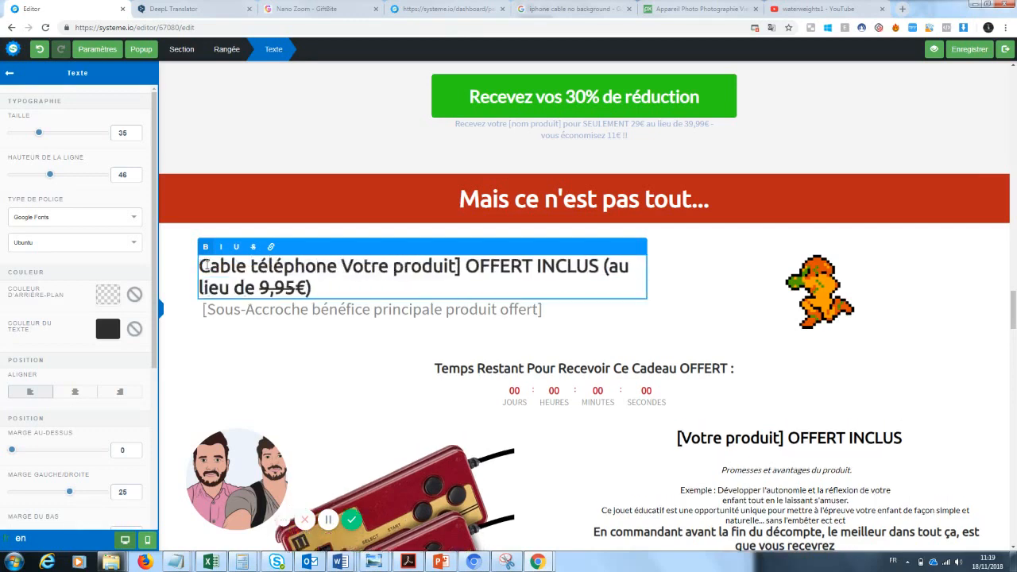
left_click(464, 265)
left_click_drag(465, 265, 342, 266)
key("BackSpace")
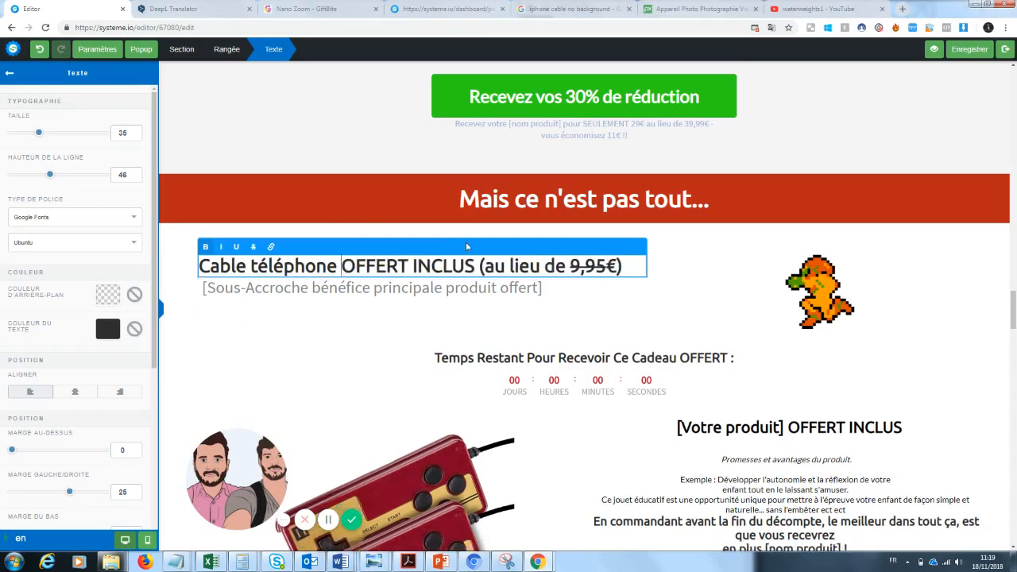
left_click_drag(478, 265, 627, 265)
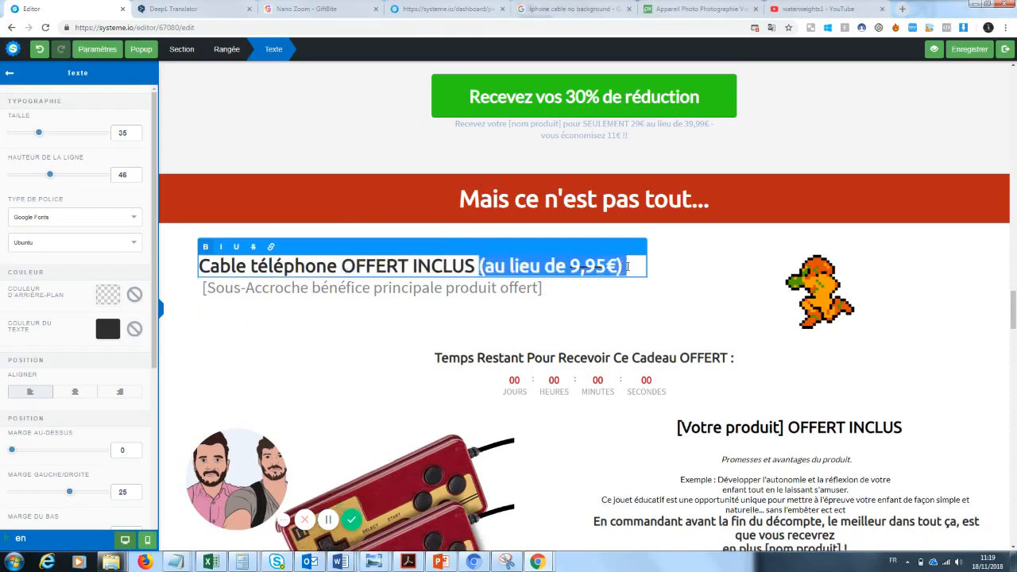
left_click(758, 322)
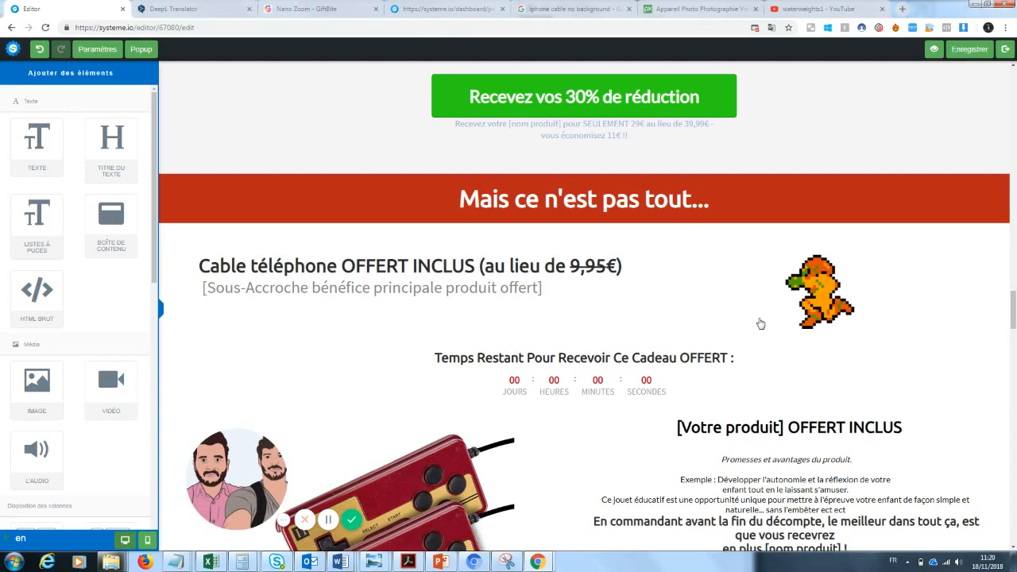
Step: Swap the two-controllers picture in the gift block for the uploaded white charging cable image
scroll(1006, 291, "down", 2)
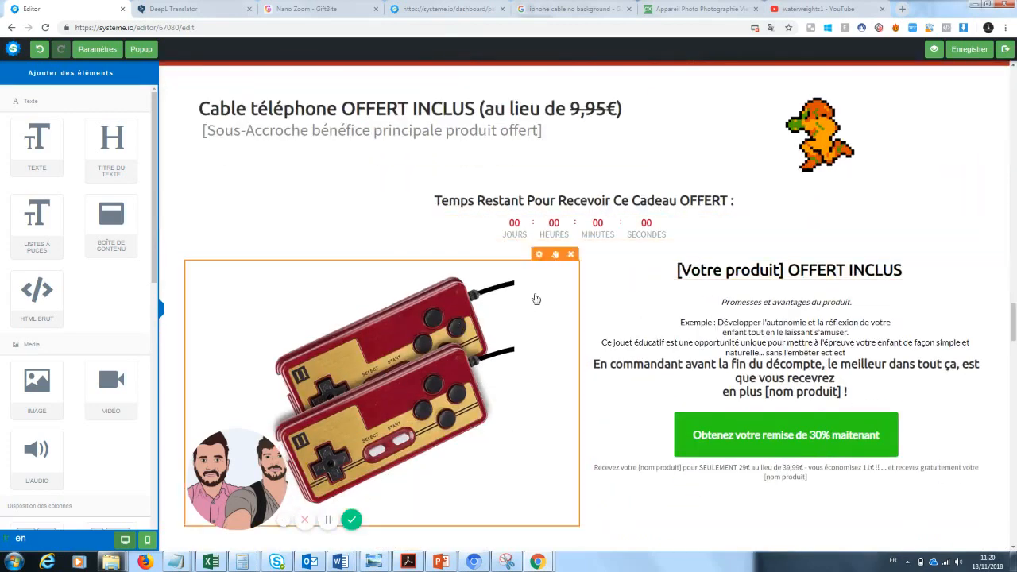
left_click(539, 257)
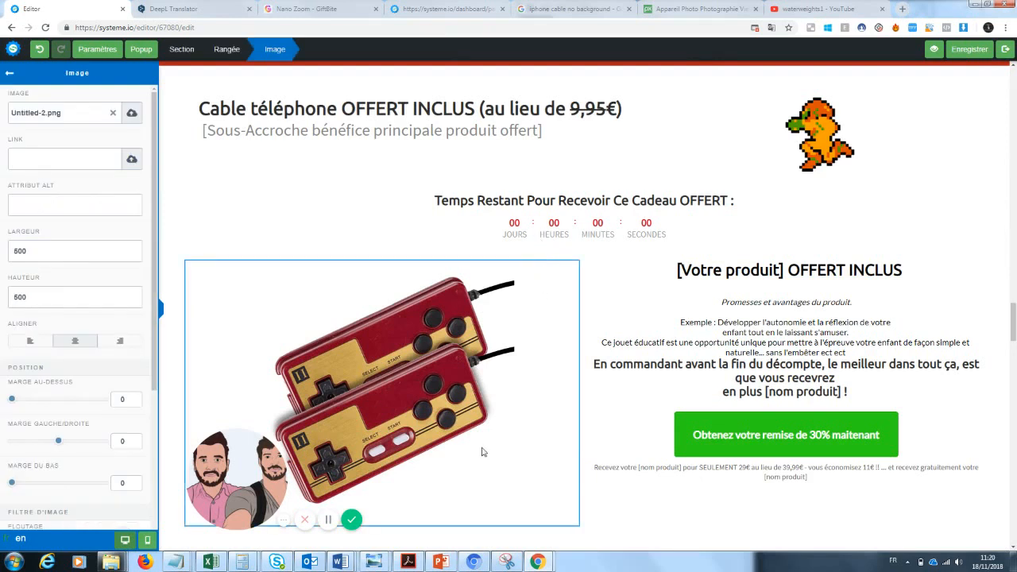
left_click_drag(251, 467, 126, 484)
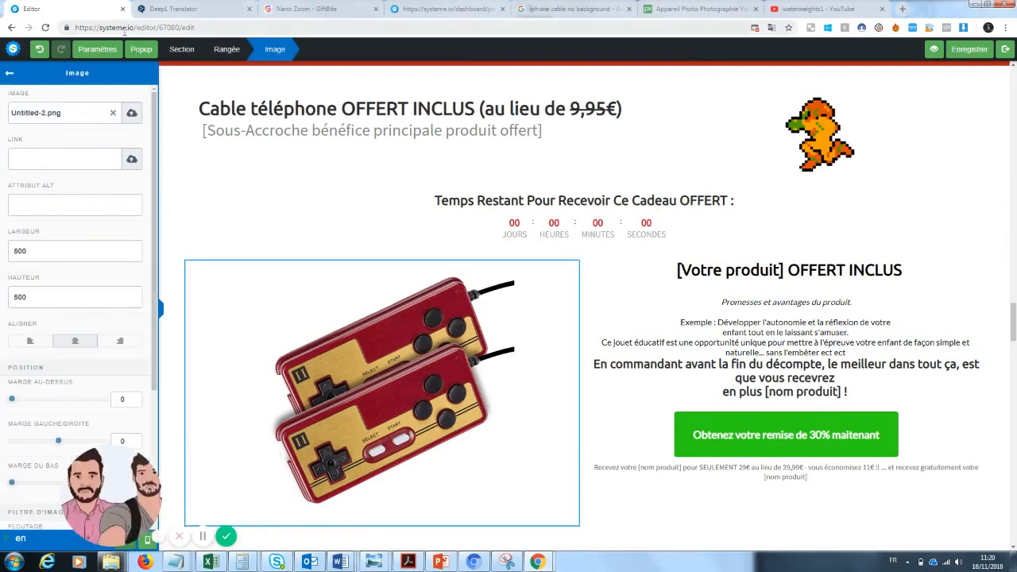
left_click(112, 113)
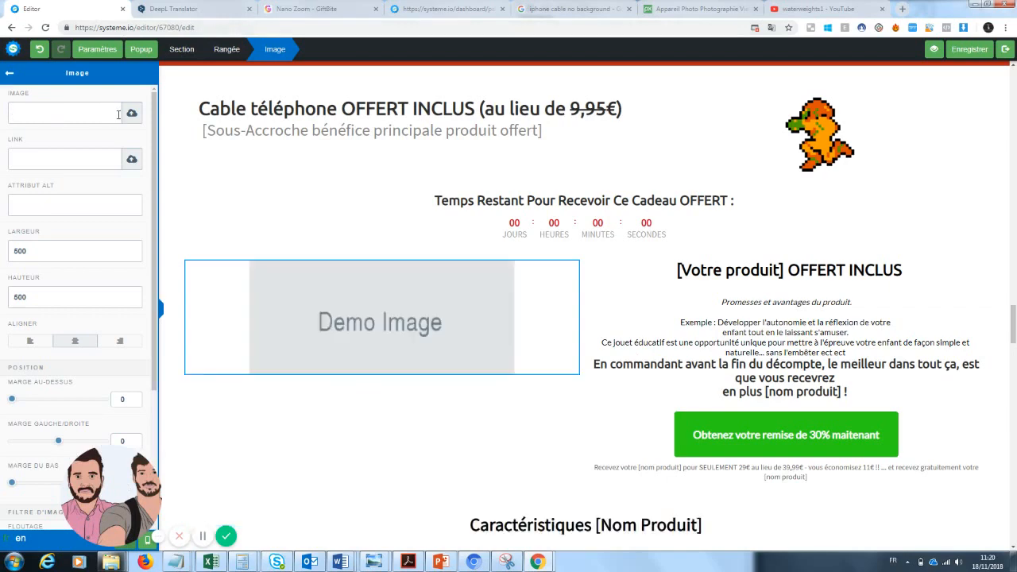
left_click(130, 114)
left_click(524, 239)
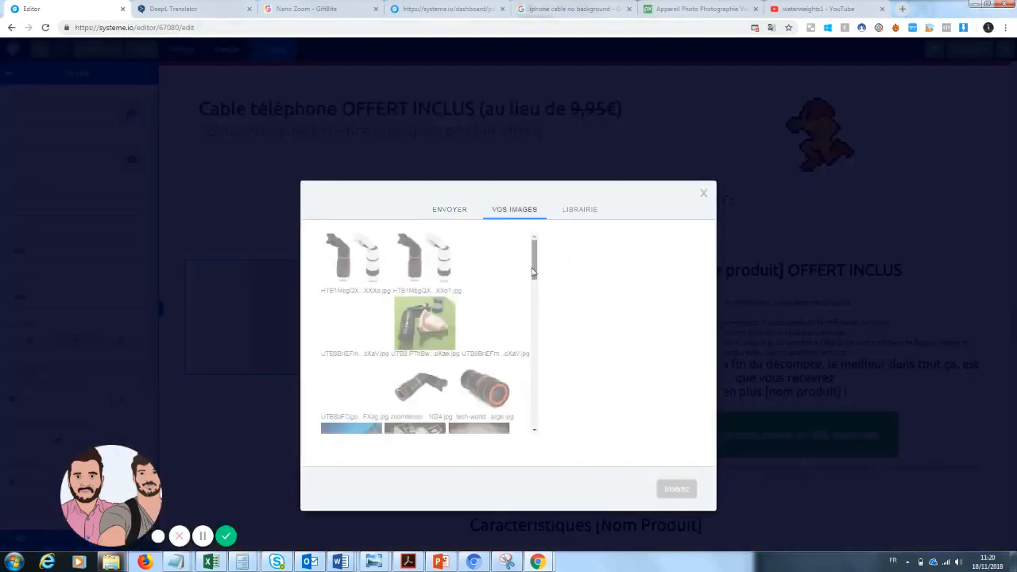
left_click_drag(534, 272, 527, 310)
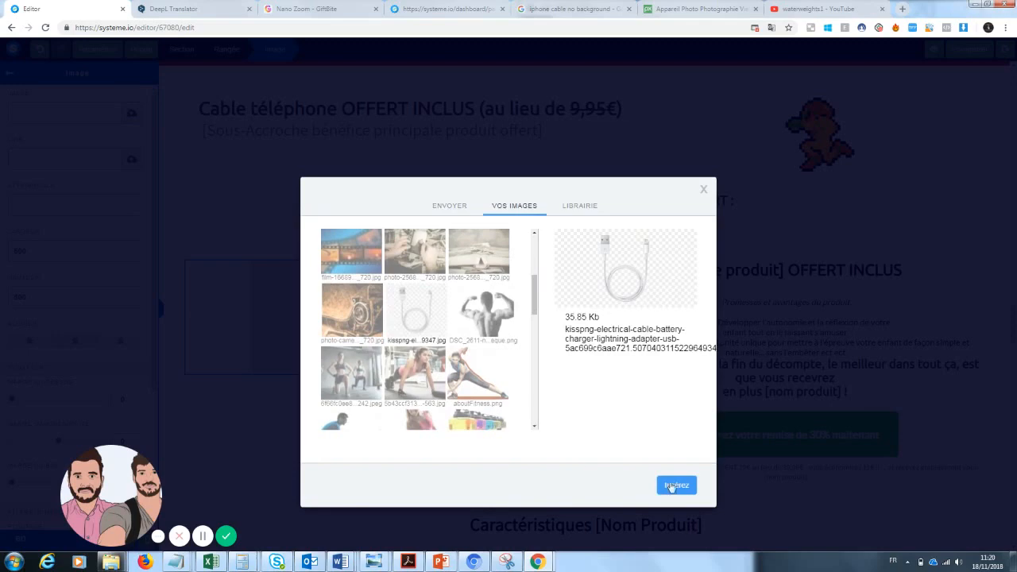
left_click(674, 486)
left_click(655, 241)
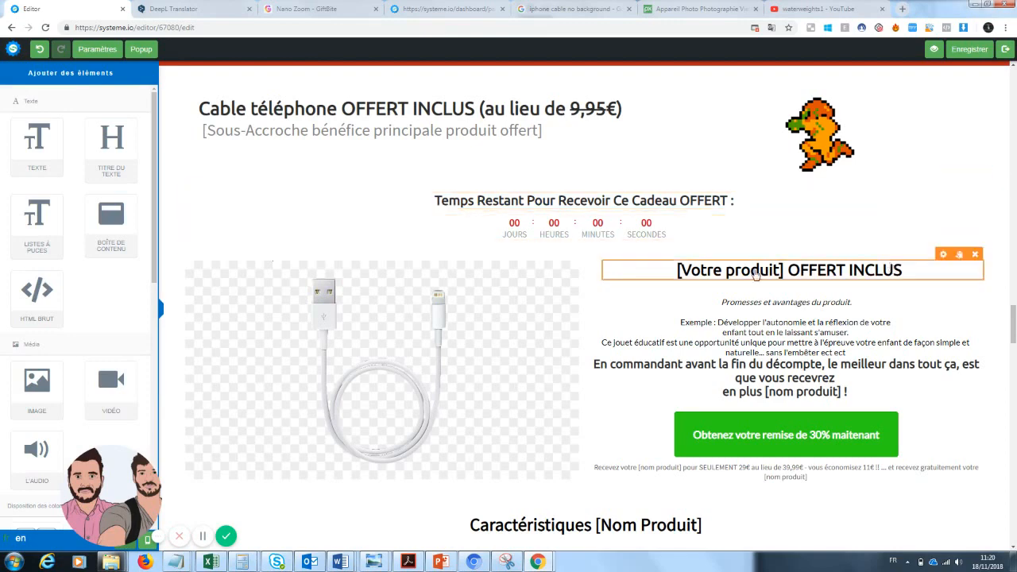
left_click(756, 270)
left_click_drag(785, 270, 680, 271)
Step: Set the offer heading to 'Votre cable téléphone OFFERT INCLUS' and the features heading to 'Caractéristiques Cable téléphone'
type("Votre cab")
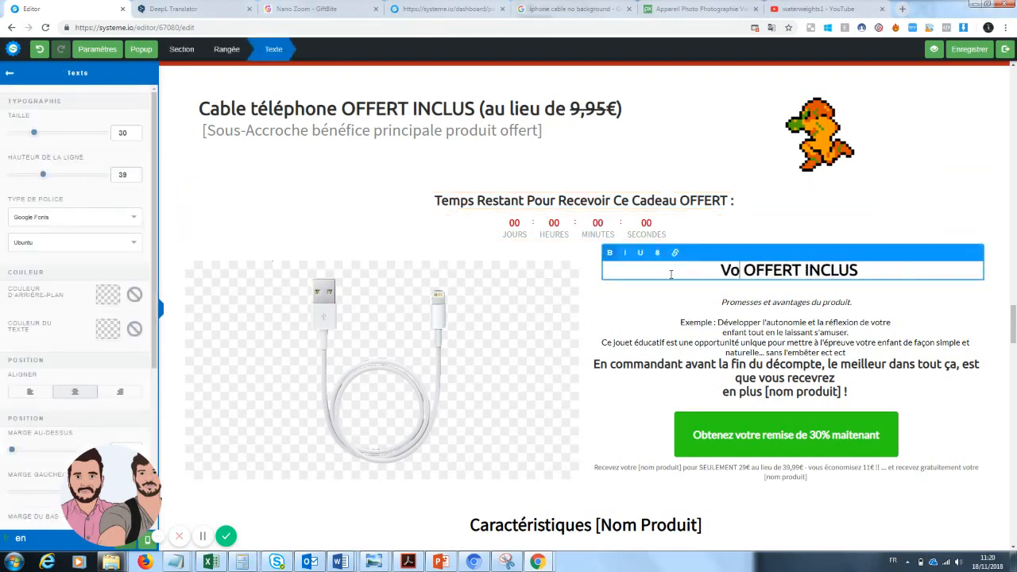
type("le téléphone")
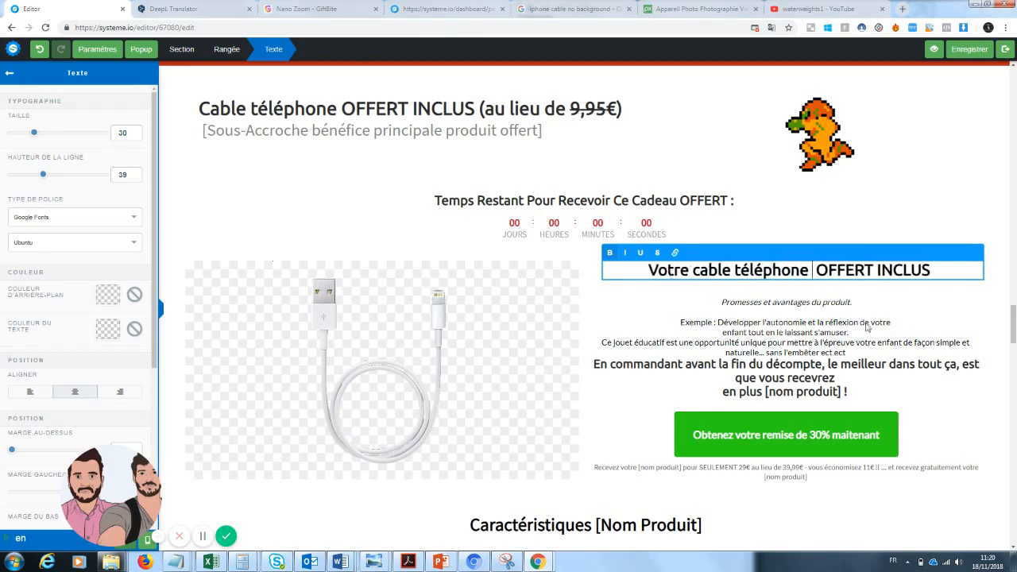
left_click(835, 306)
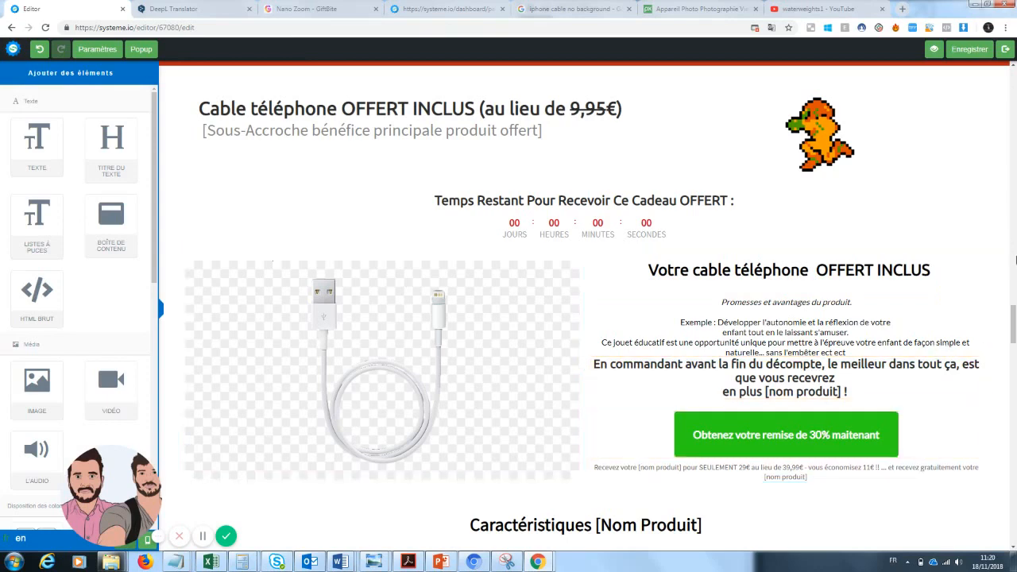
scroll(1013, 332, "down", 2)
scroll(1012, 332, "down", 2)
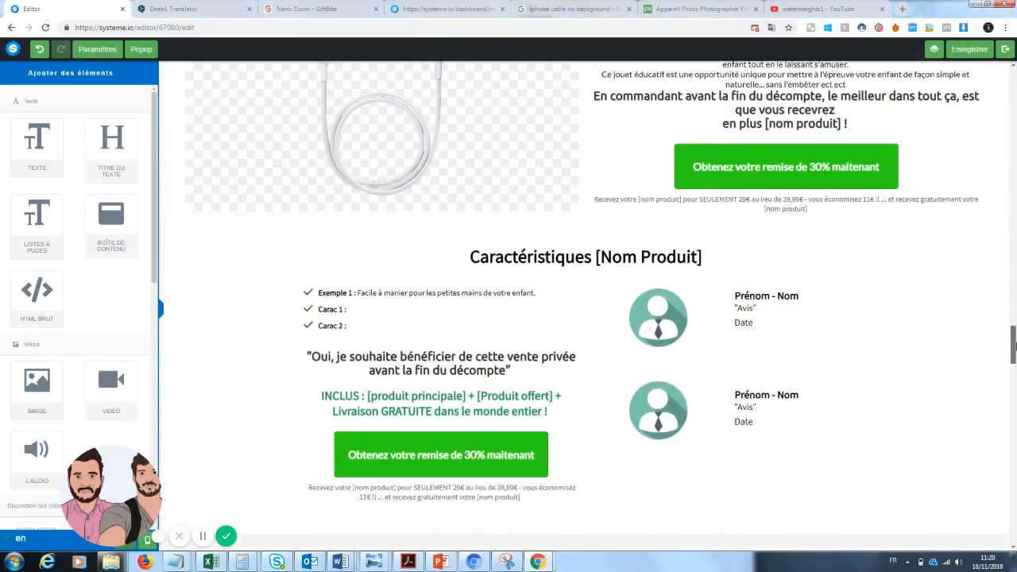
left_click(661, 250)
left_click_drag(704, 250, 586, 251)
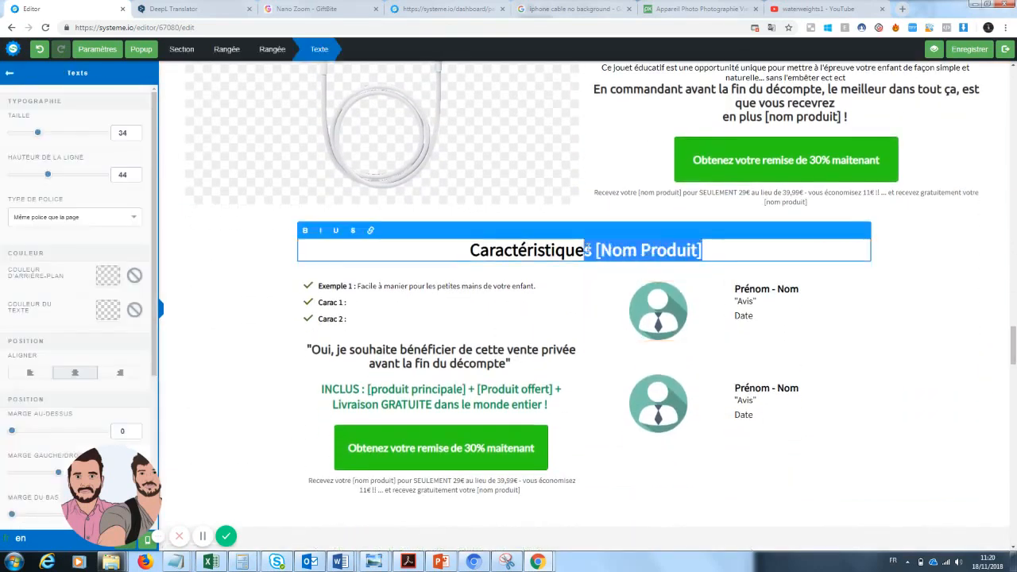
type("Cable t")
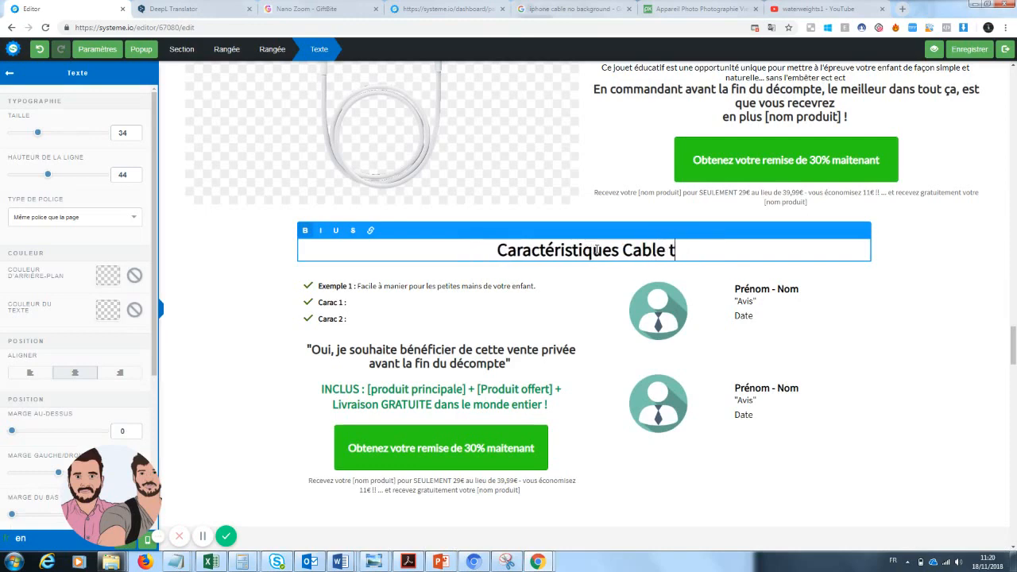
type("éléphone")
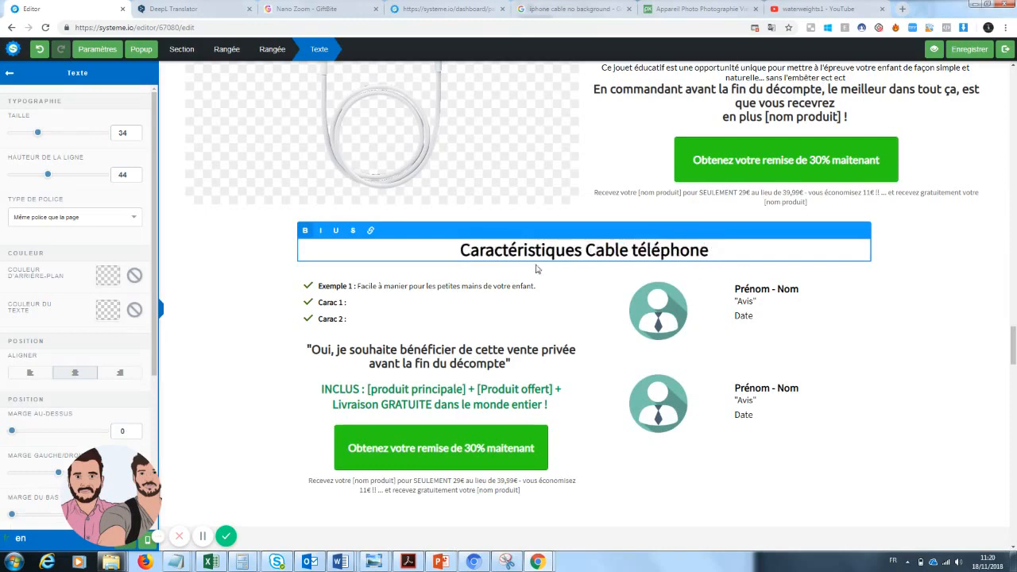
key("Escape")
left_click(395, 292)
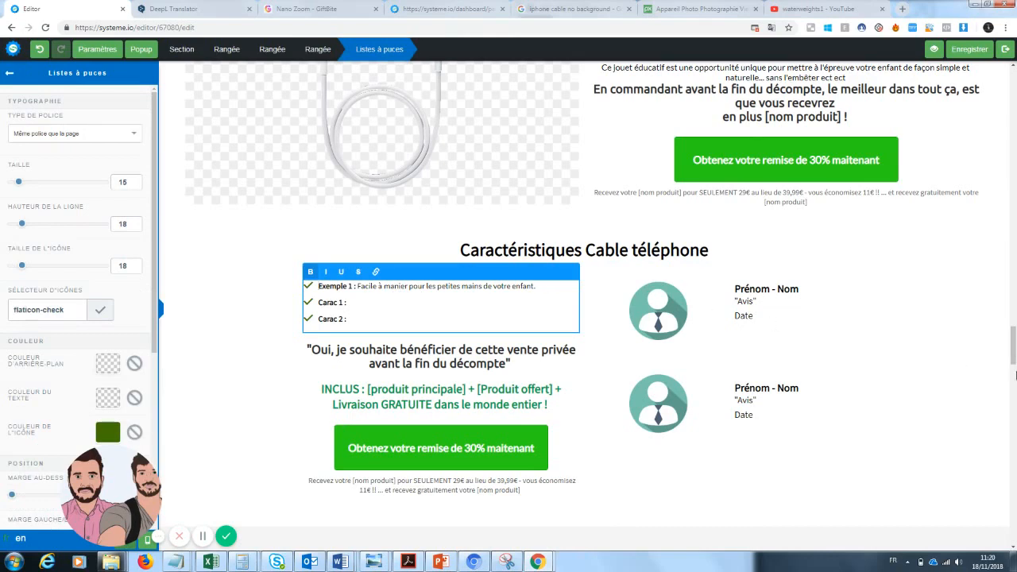
Step: Delete the console-in-hand picture, then undo the deletion to restore it
key("Escape")
scroll(1015, 375, "down", 4)
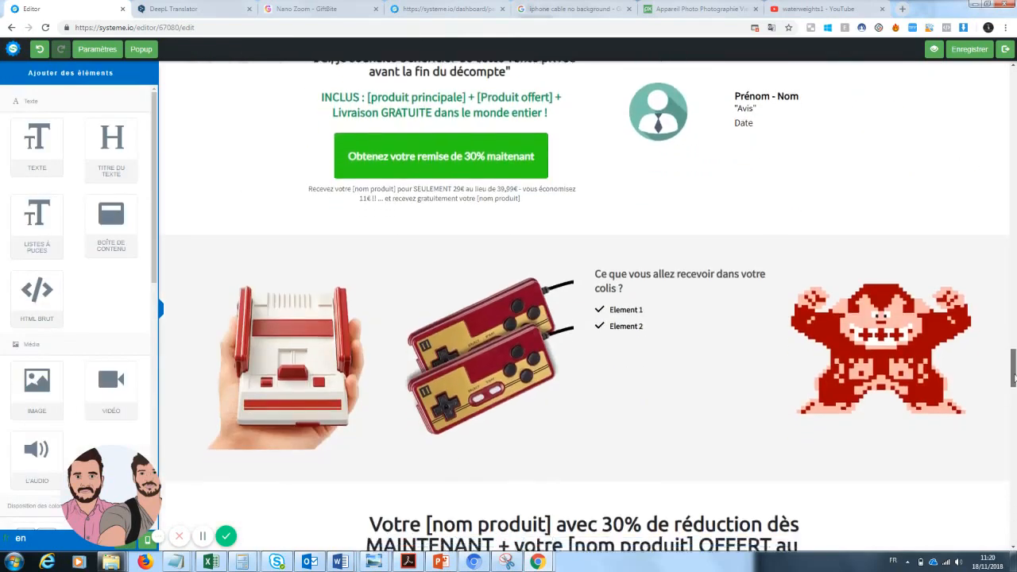
left_click(371, 254)
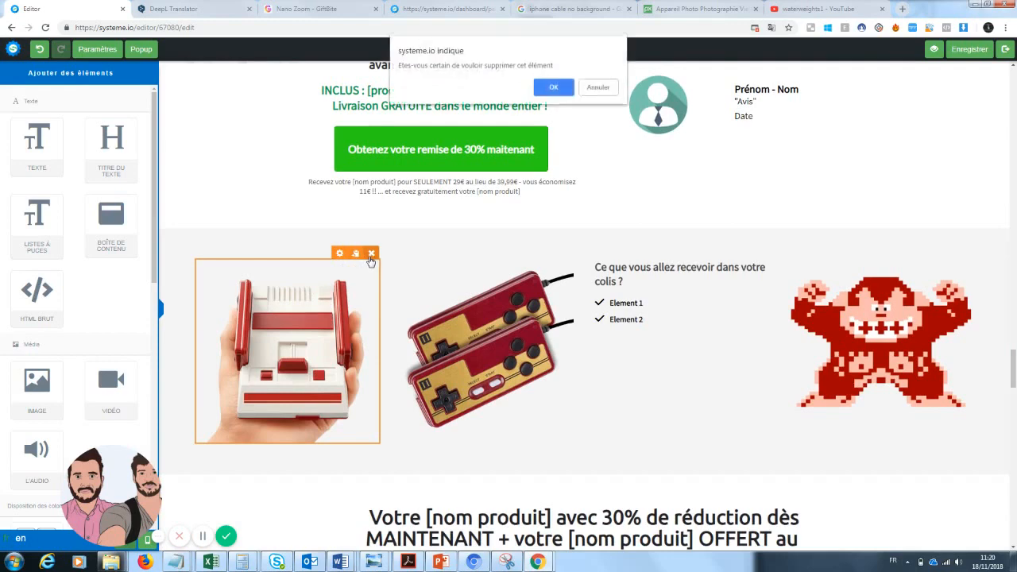
left_click(554, 87)
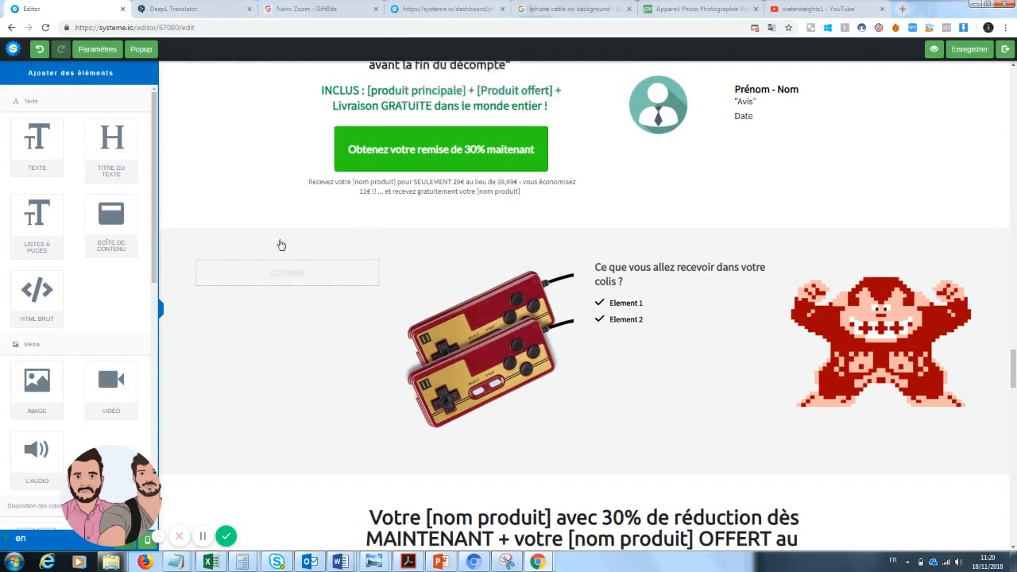
left_click(39, 50)
Step: Replace the console picture with the zoom lens image from Vos images
left_click(358, 287)
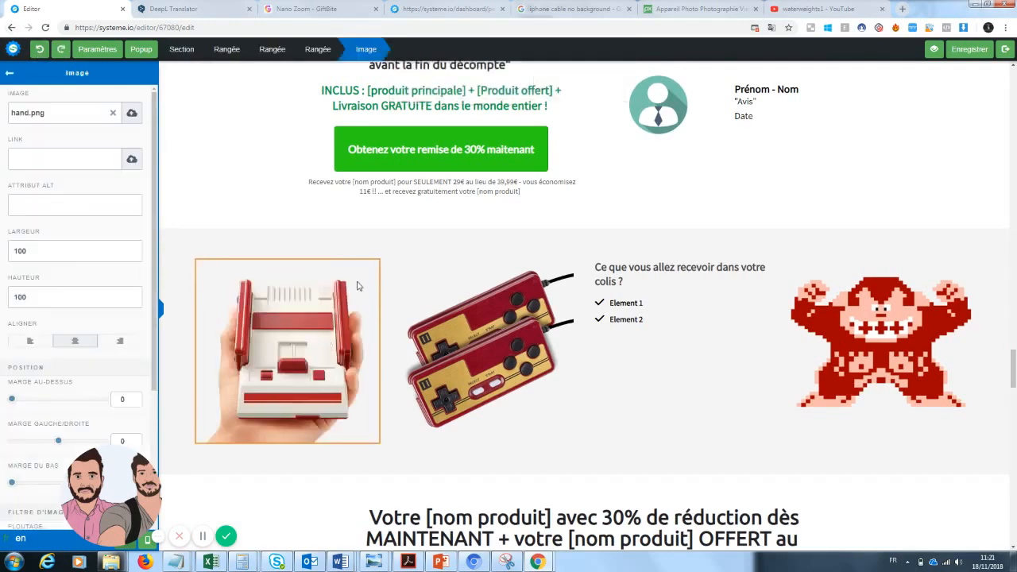
left_click(115, 116)
left_click(129, 116)
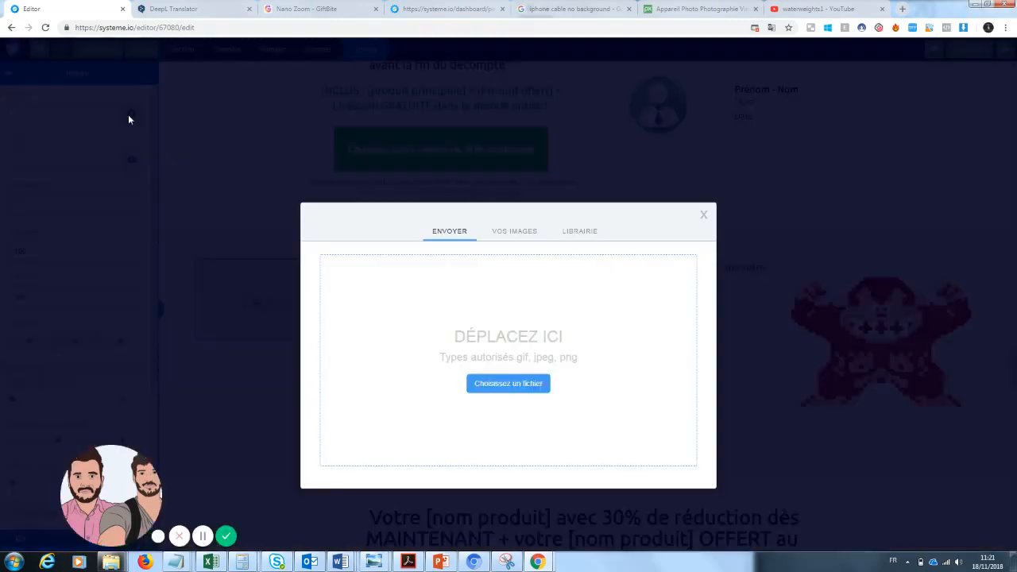
left_click(515, 231)
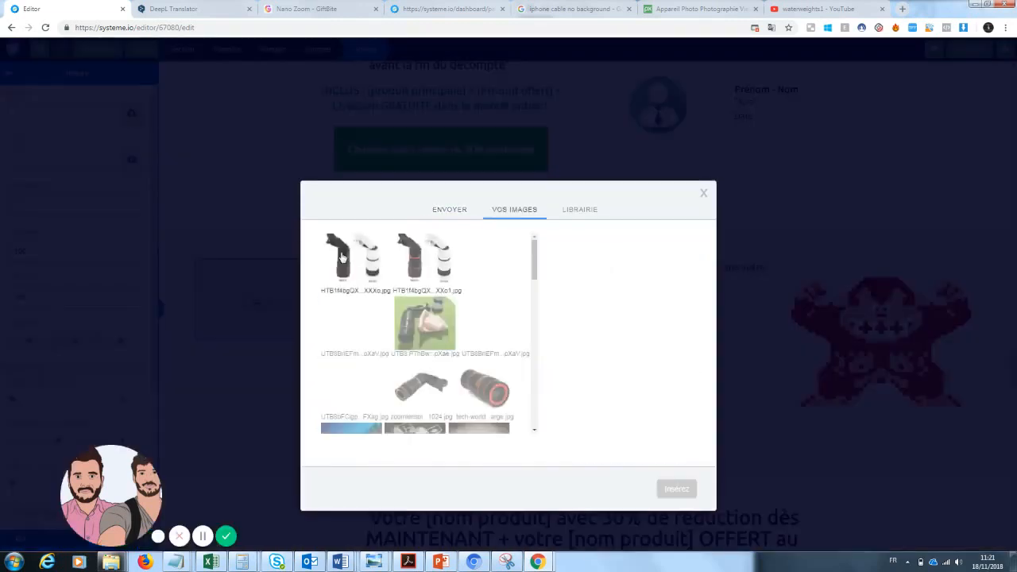
left_click(512, 415)
left_click(674, 488)
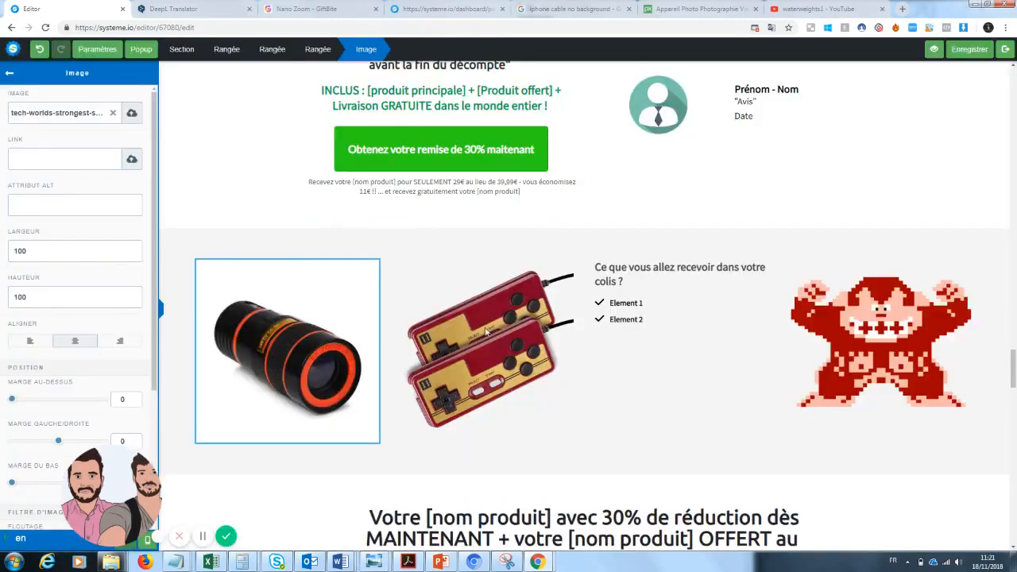
left_click(624, 406)
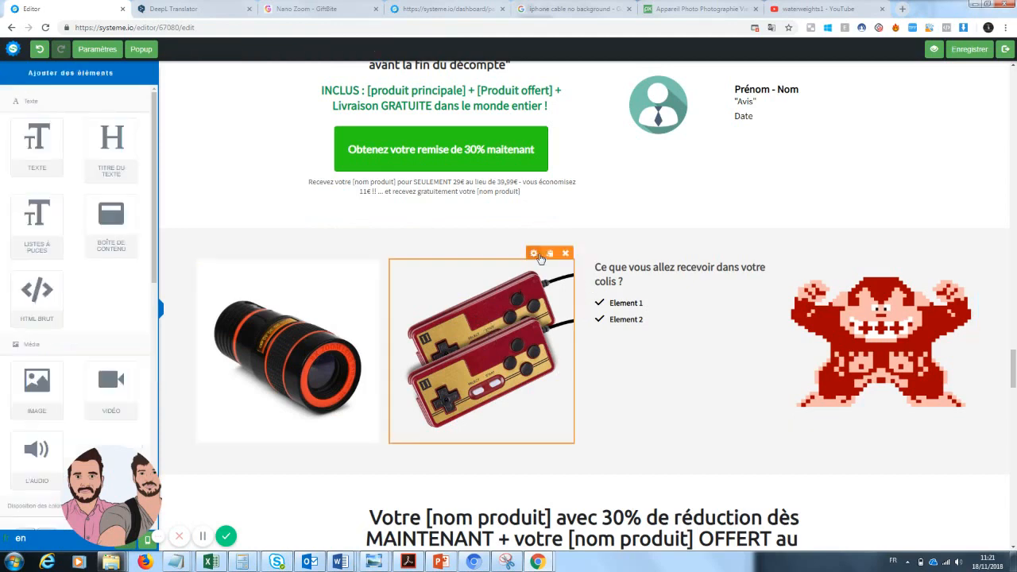
Step: Select the game controllers package image beside the lens photo
left_click(540, 270)
left_click(523, 315)
left_click(533, 254)
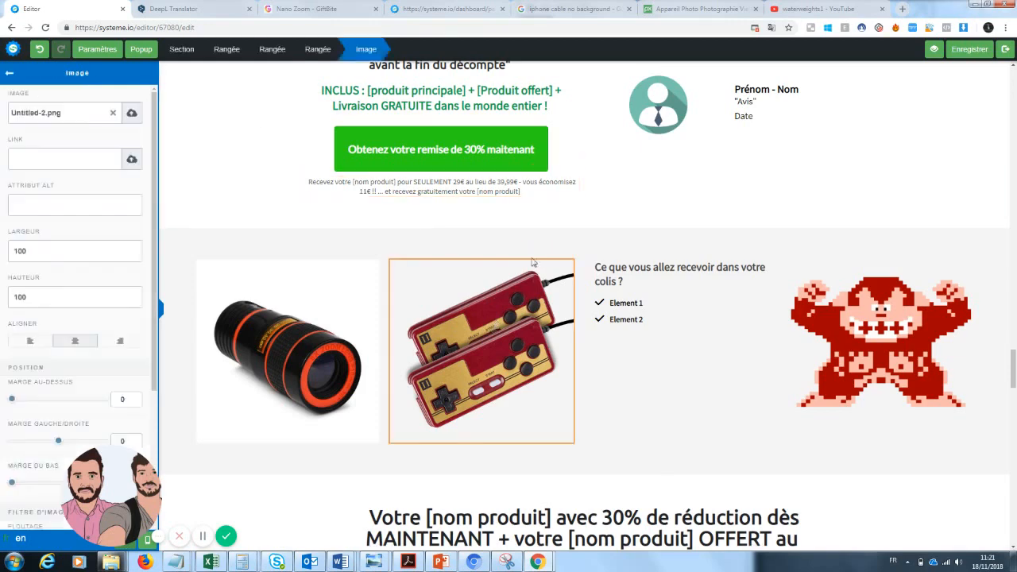
left_click(523, 304)
left_click(528, 345)
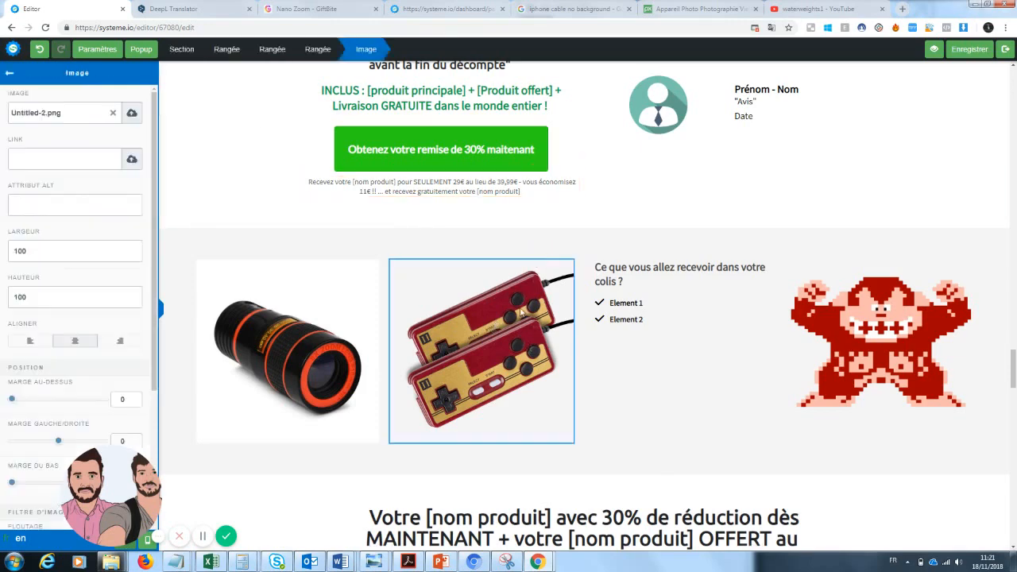
left_click(522, 313)
left_click(519, 295)
left_click(596, 382)
left_click(535, 253)
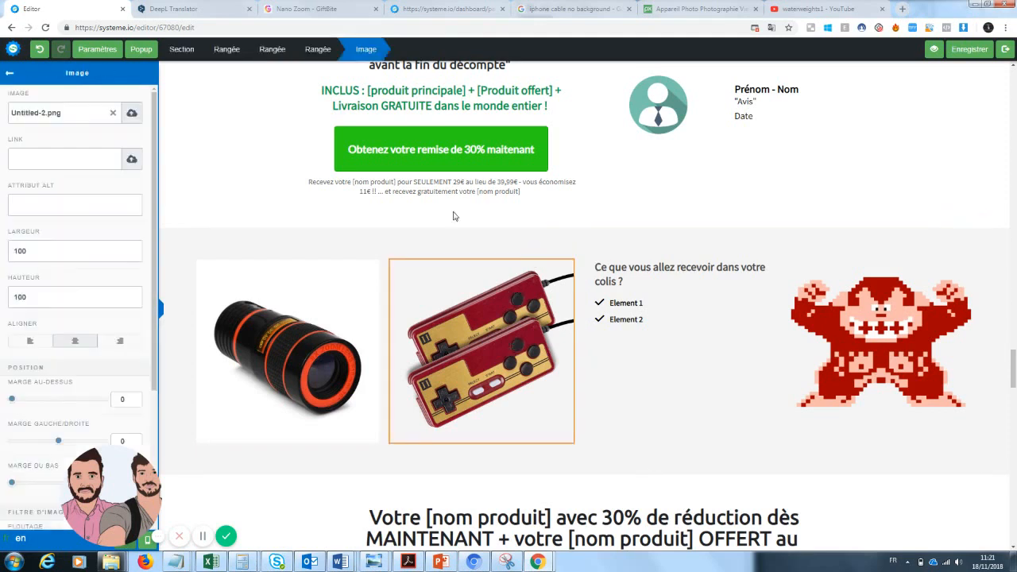
Step: Swap the controllers picture for the white phone cable image from Vos images
left_click(113, 112)
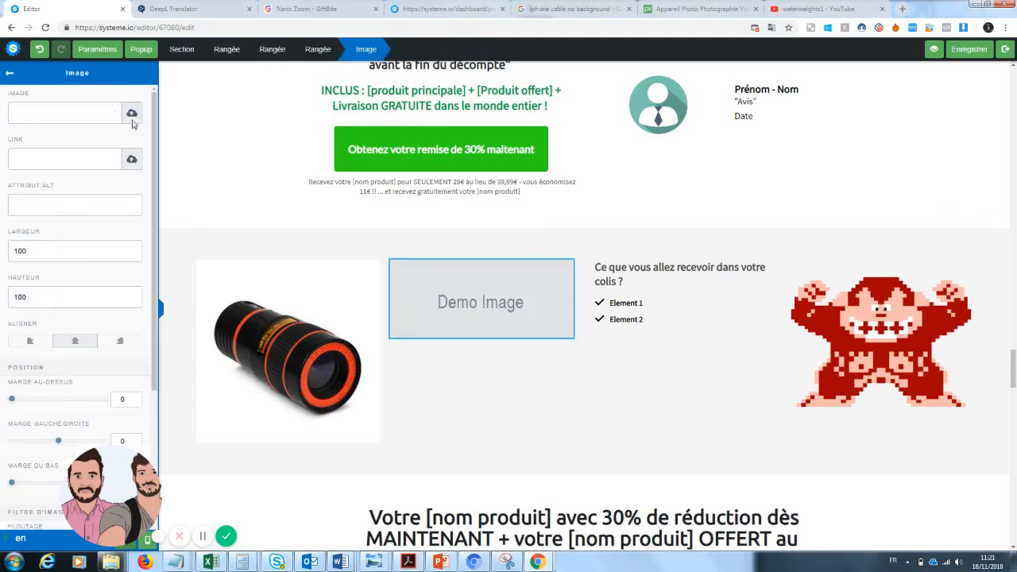
left_click(132, 113)
left_click(497, 234)
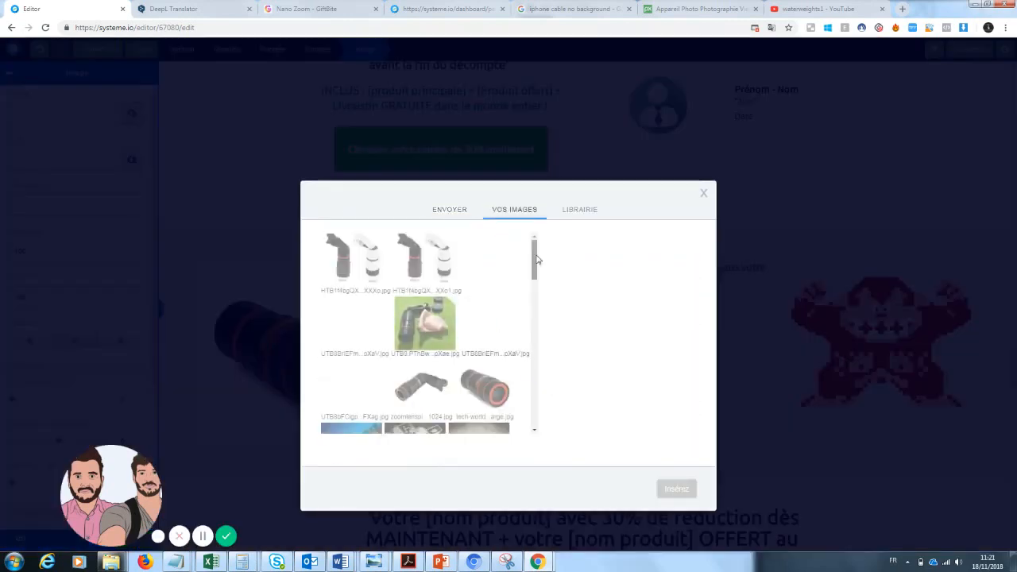
left_click_drag(534, 265, 535, 286)
left_click(415, 384)
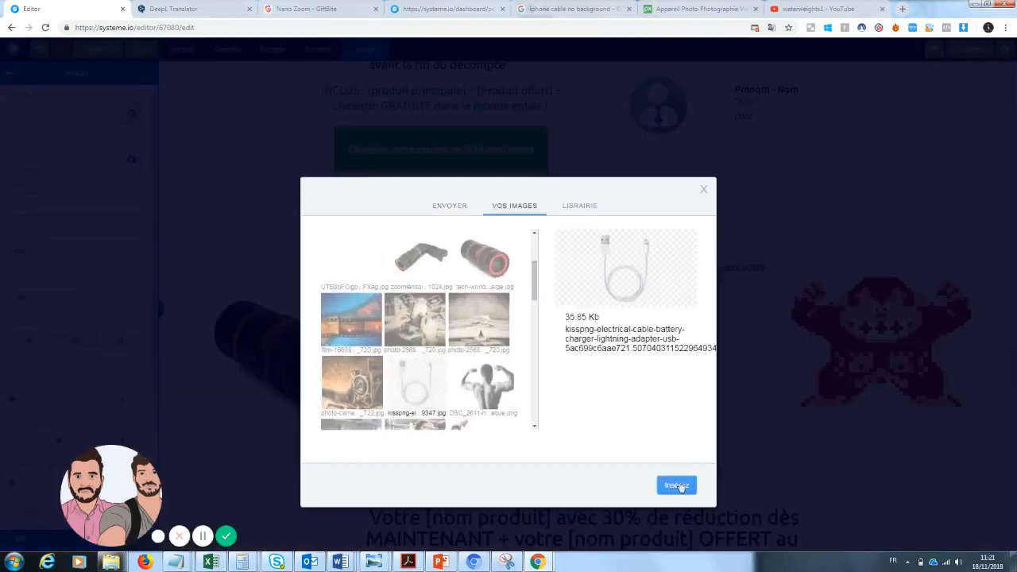
left_click(676, 485)
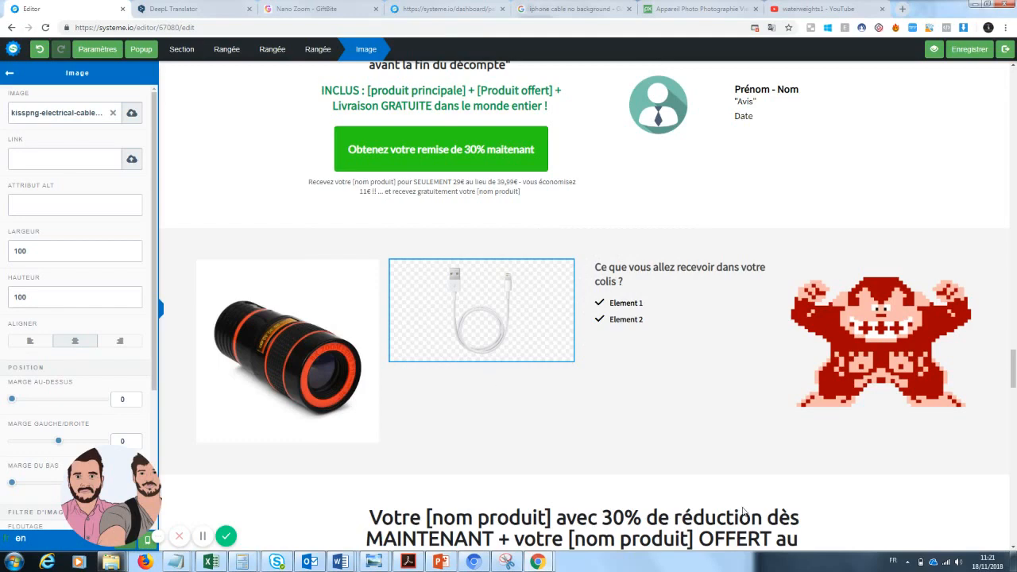
left_click(443, 302)
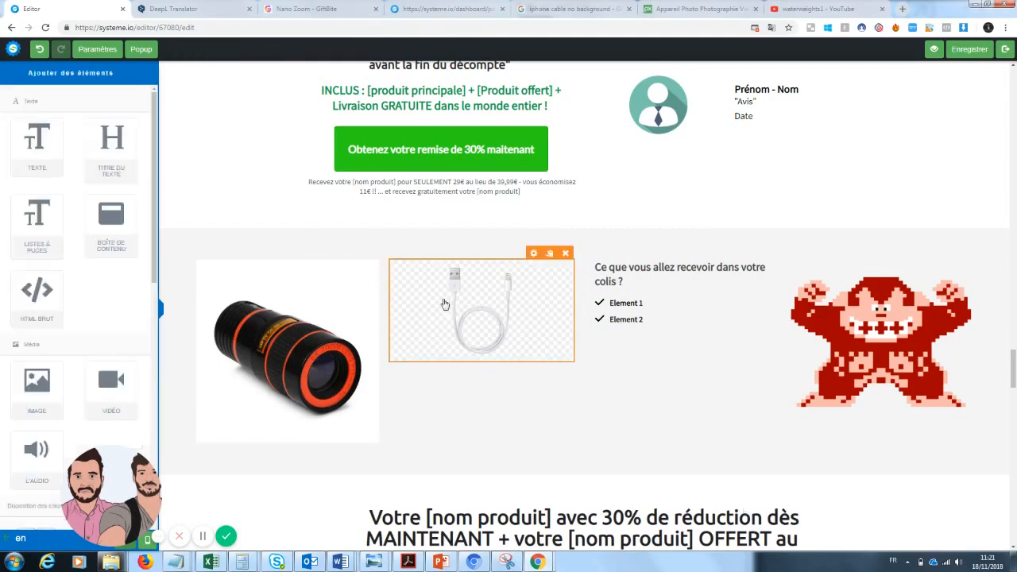
left_click(1002, 203)
left_click(1011, 319)
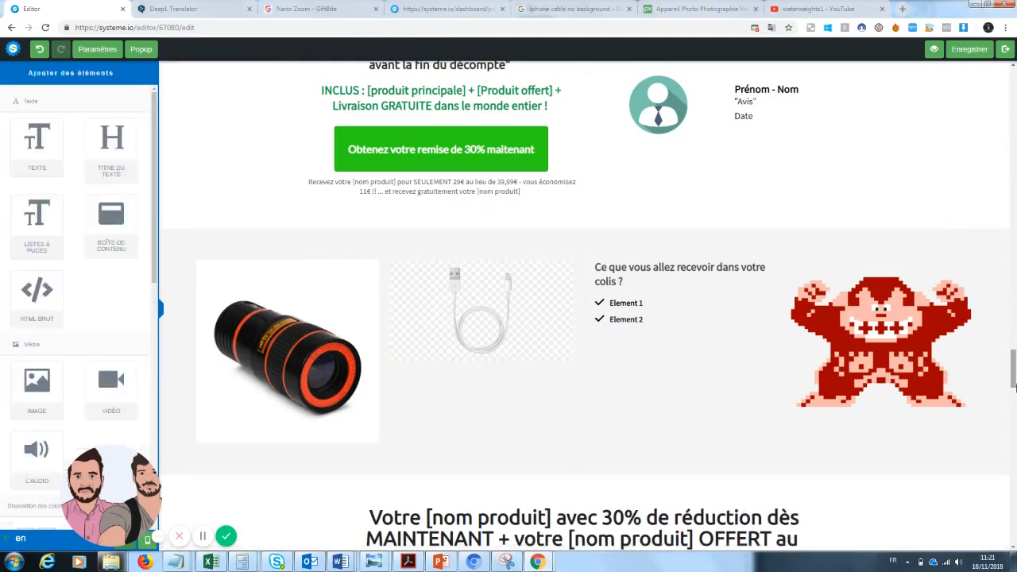
mouse_move(1014, 387)
left_mouse_down()
mouse_move(1014, 327)
mouse_move(1014, 382)
mouse_move(1014, 367)
left_mouse_up()
Step: Change the package contents bullets to 'Zoom pro x1' and 'Cable téléphone'
left_click(646, 404)
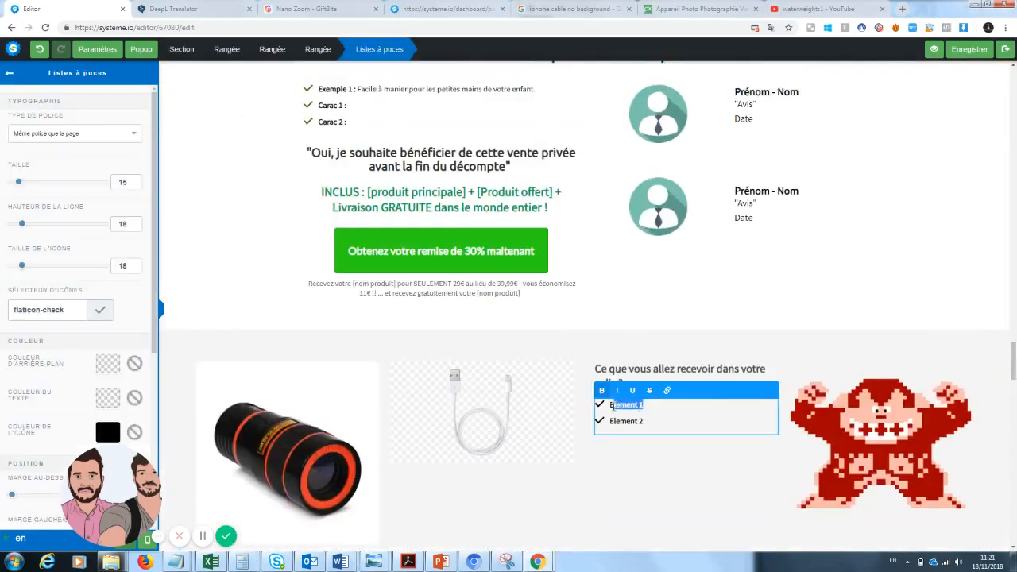
key("BackSpace")
left_click(636, 441)
left_click(648, 423)
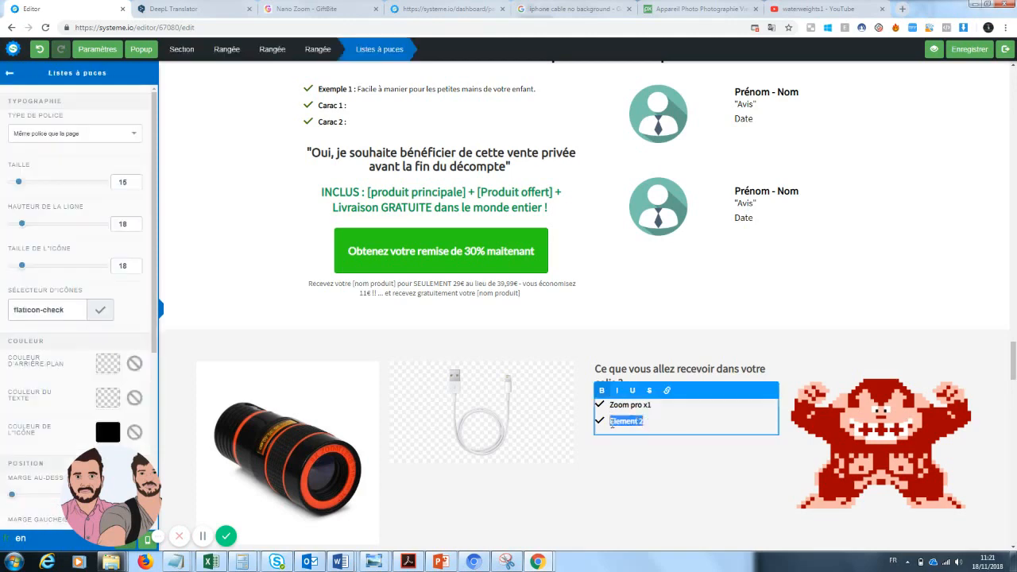
type("Cable téléphone")
left_click(866, 404)
Step: Replace the pixel-art Donkey Kong figure with the old open-book photo from Vos images
left_click(912, 446)
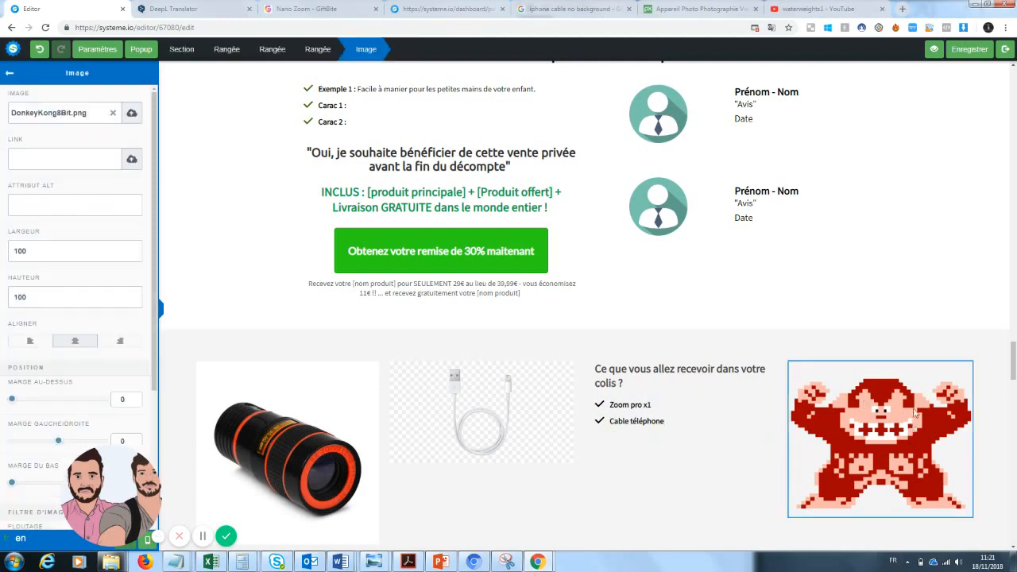
left_click(802, 308)
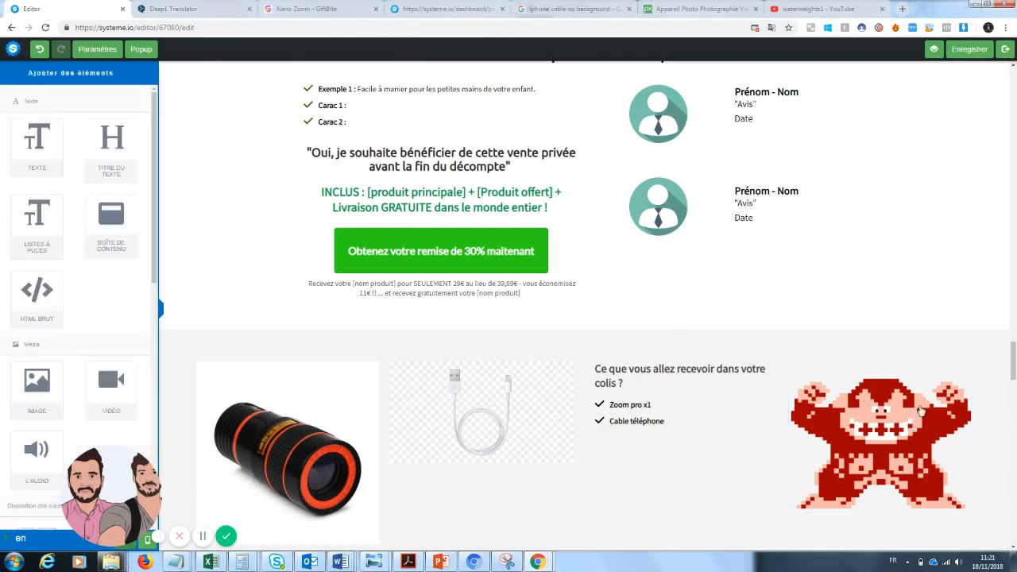
left_click(842, 416)
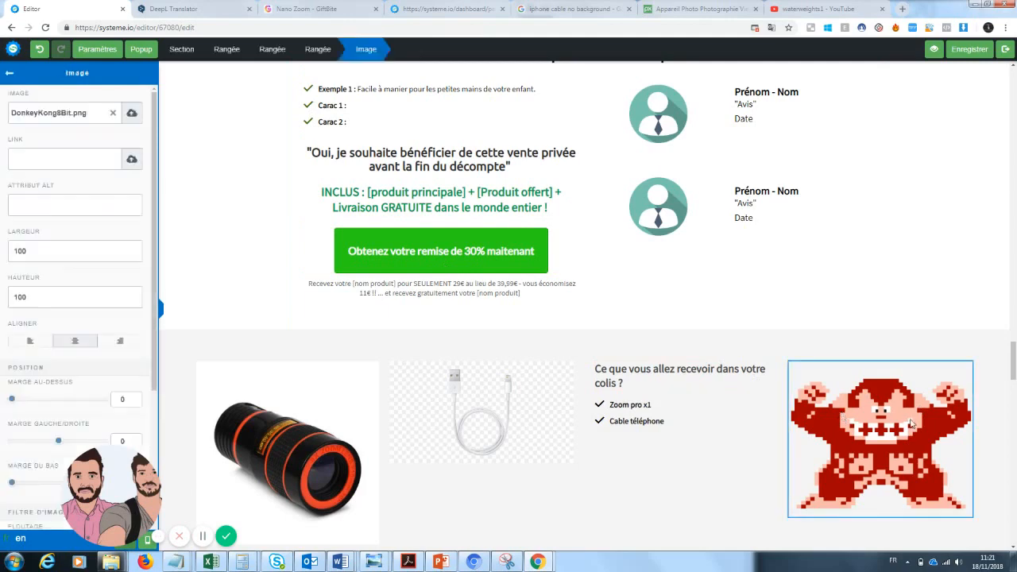
left_click(131, 114)
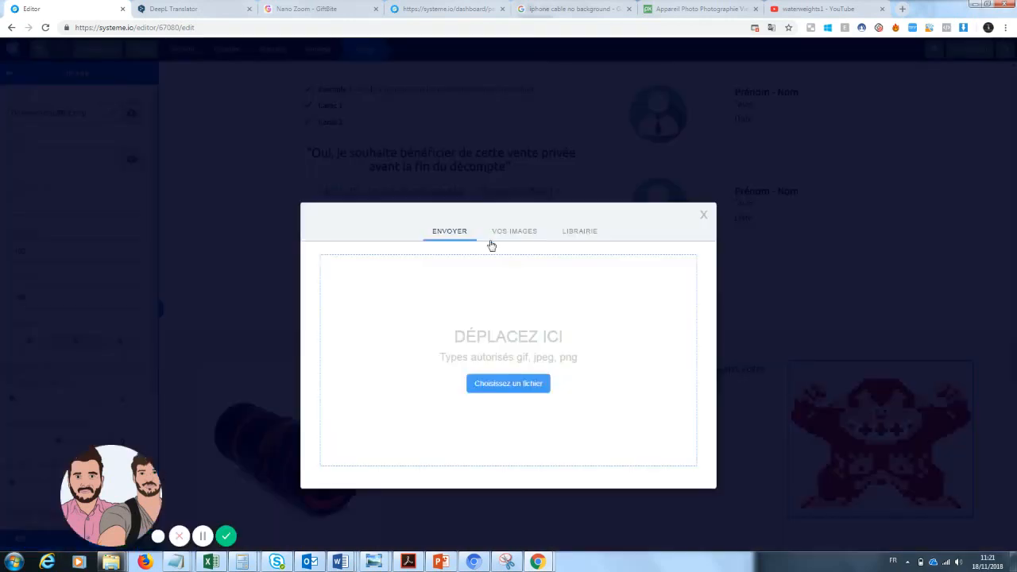
left_click(512, 231)
left_click_drag(538, 265, 532, 302)
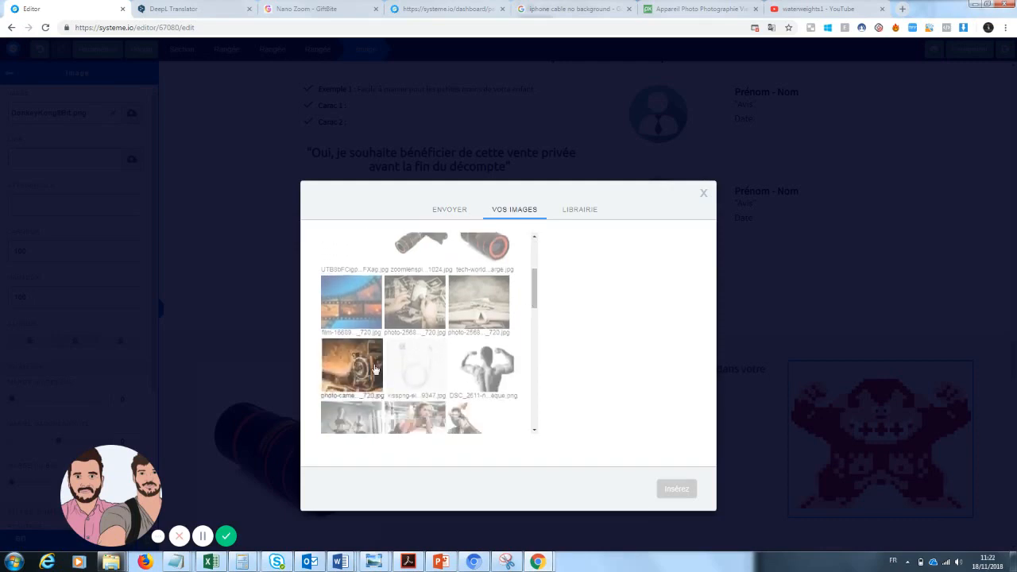
left_click(477, 298)
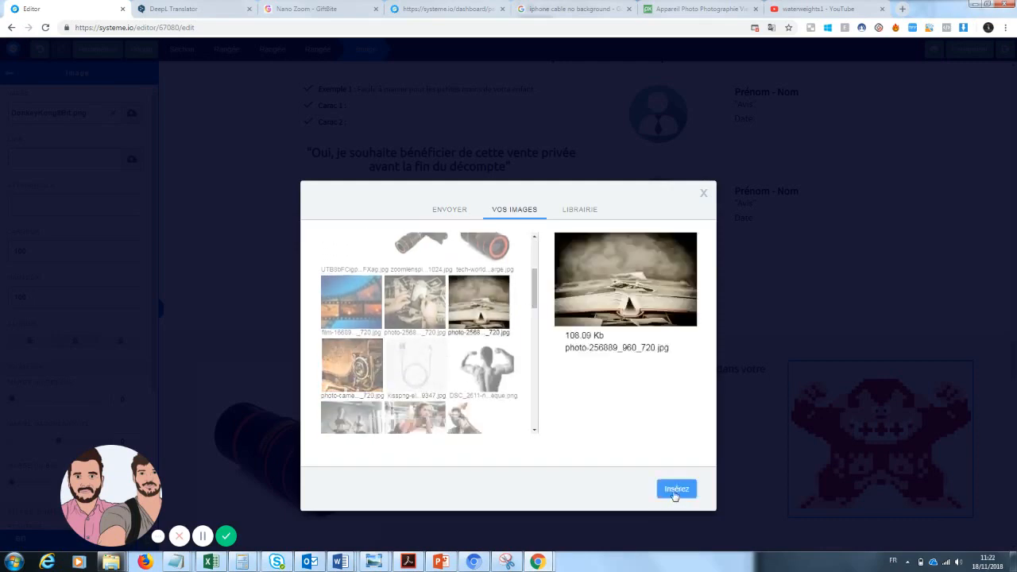
left_click(675, 491)
left_click(911, 220)
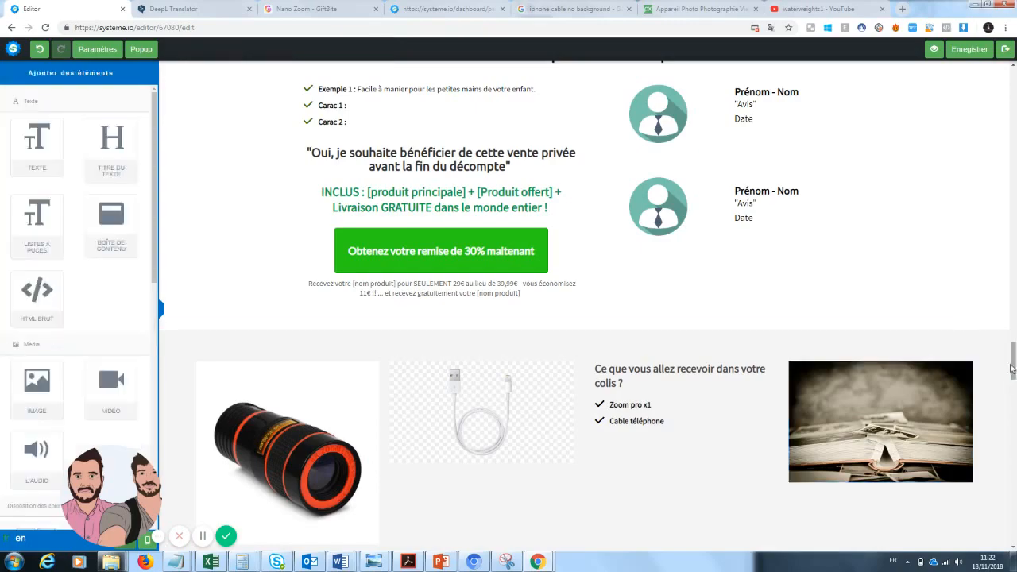
left_click_drag(1013, 361, 1013, 322)
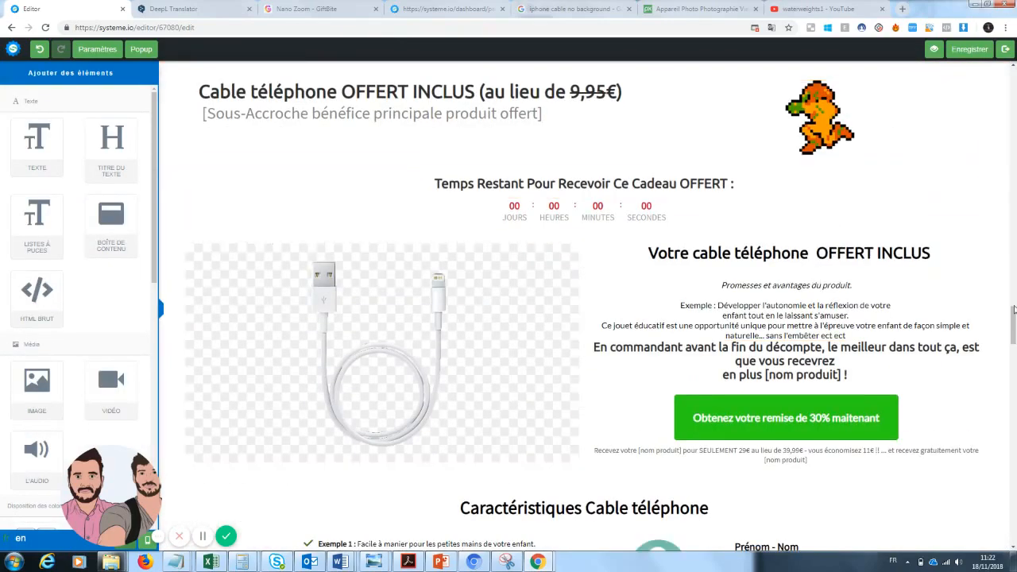
Step: Delete the red 'Mais ce n'est pas tout...' banner, Cable téléphone offer and Caractéristiques sections
mouse_move(1013, 322)
left_mouse_down()
mouse_move(1013, 311)
mouse_move(1013, 403)
mouse_move(1013, 304)
left_mouse_up()
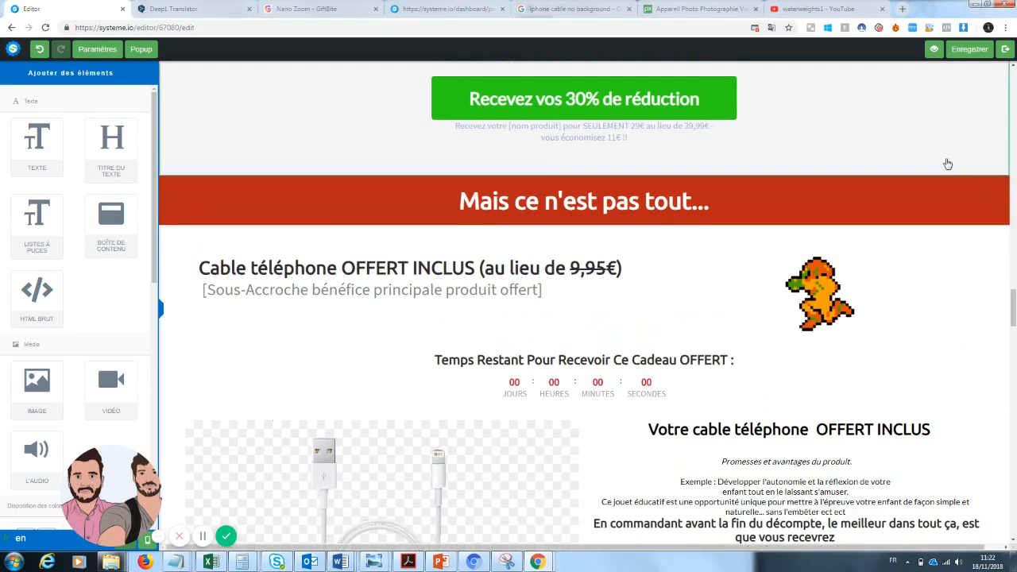
left_click(1002, 170)
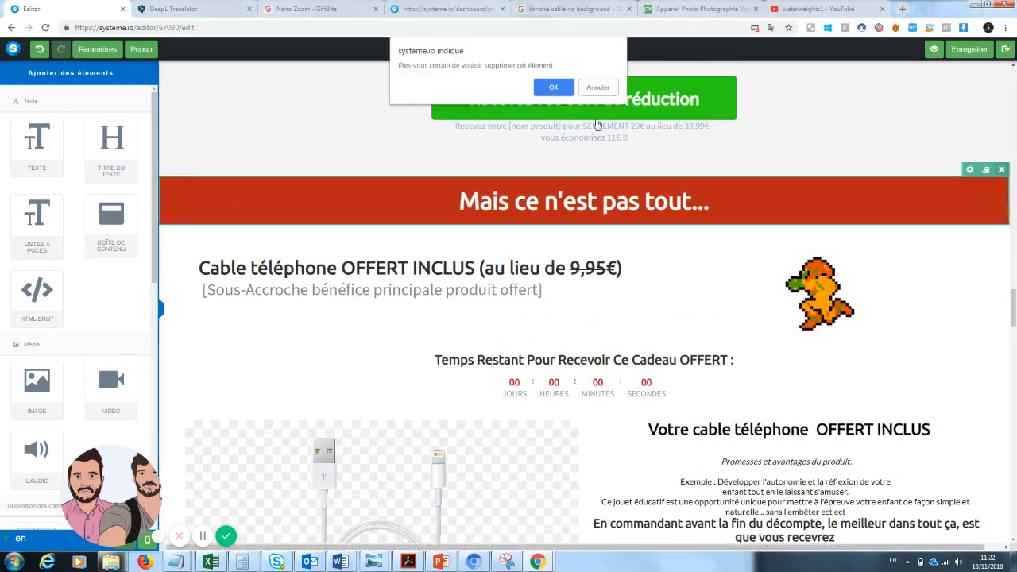
left_click(566, 92)
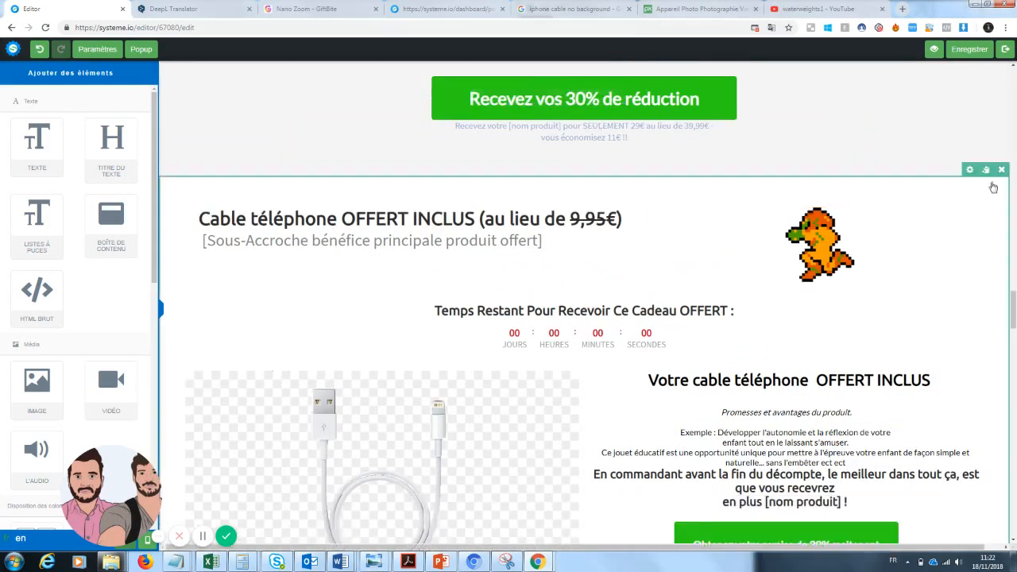
left_click(1002, 171)
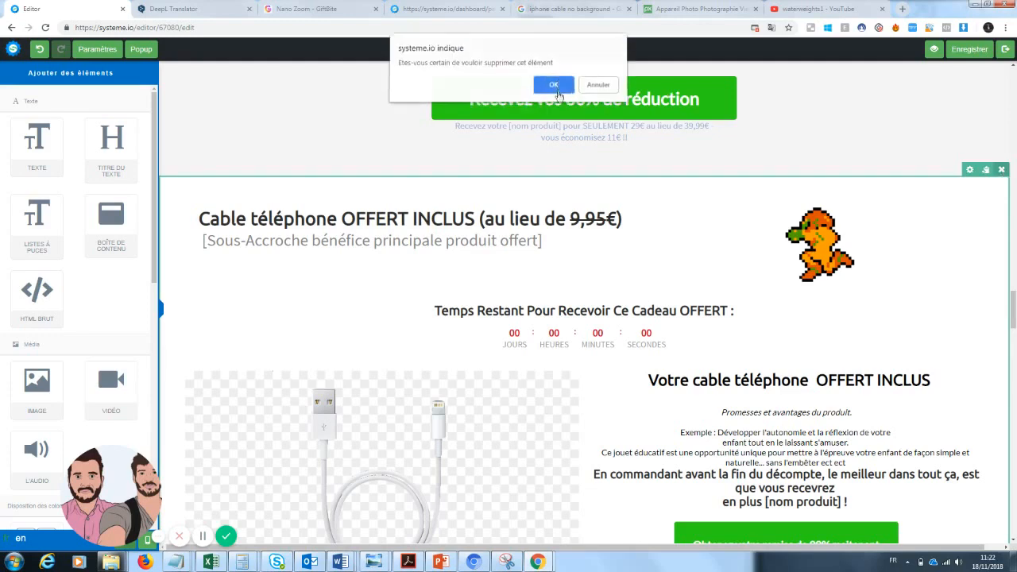
left_click(561, 89)
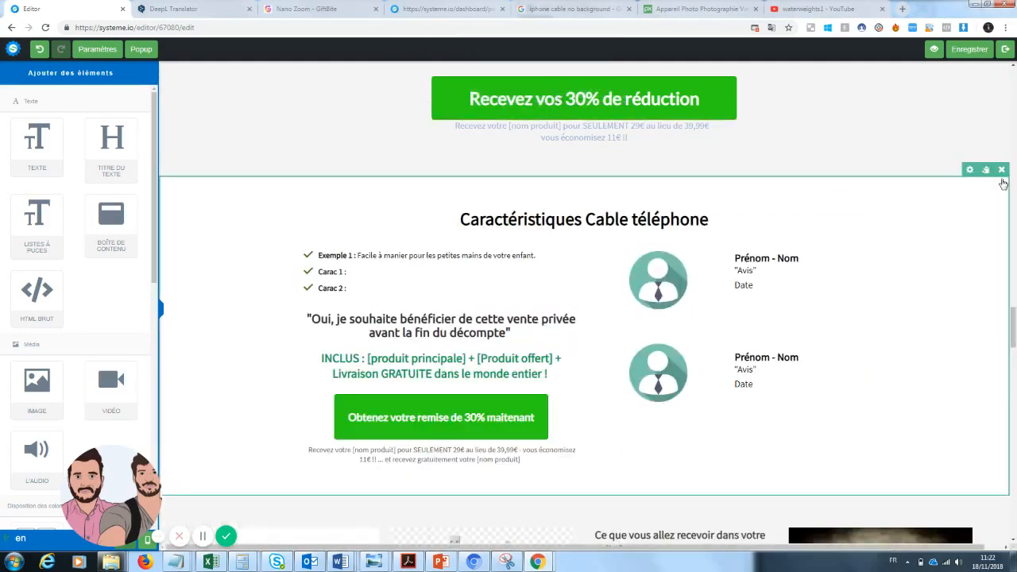
left_click(1002, 170)
left_click(560, 88)
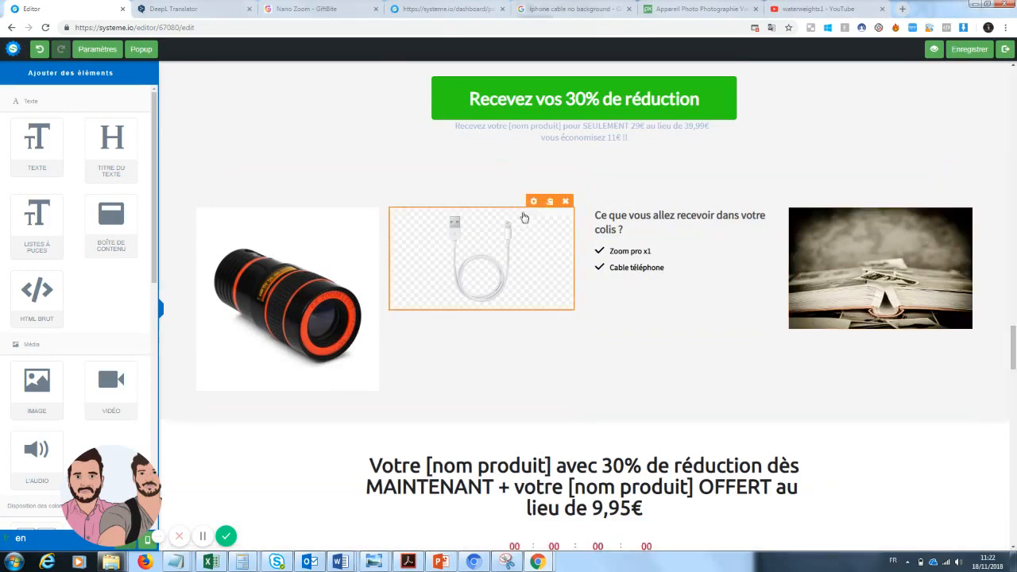
Step: Delete the cable package image and clear the 'Cable téléphone' bullet text
left_click(565, 202)
left_click(554, 93)
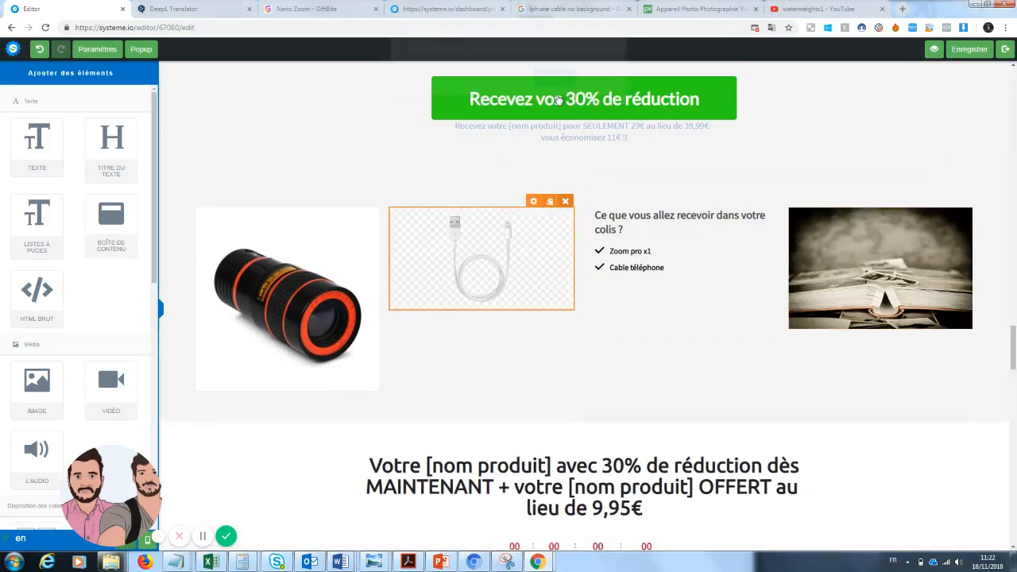
left_click(669, 271)
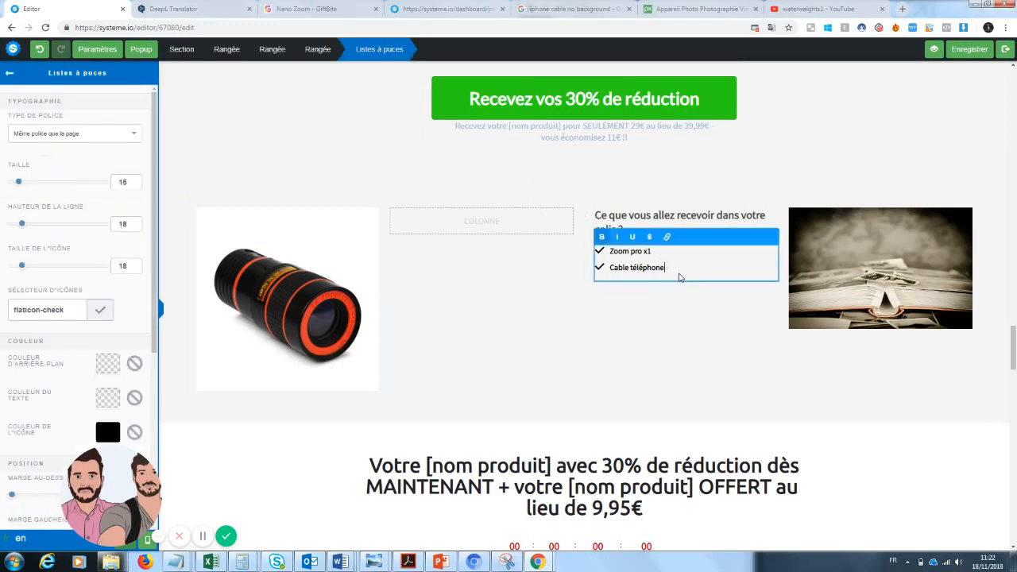
left_click_drag(669, 271, 598, 270)
key("BackSpace")
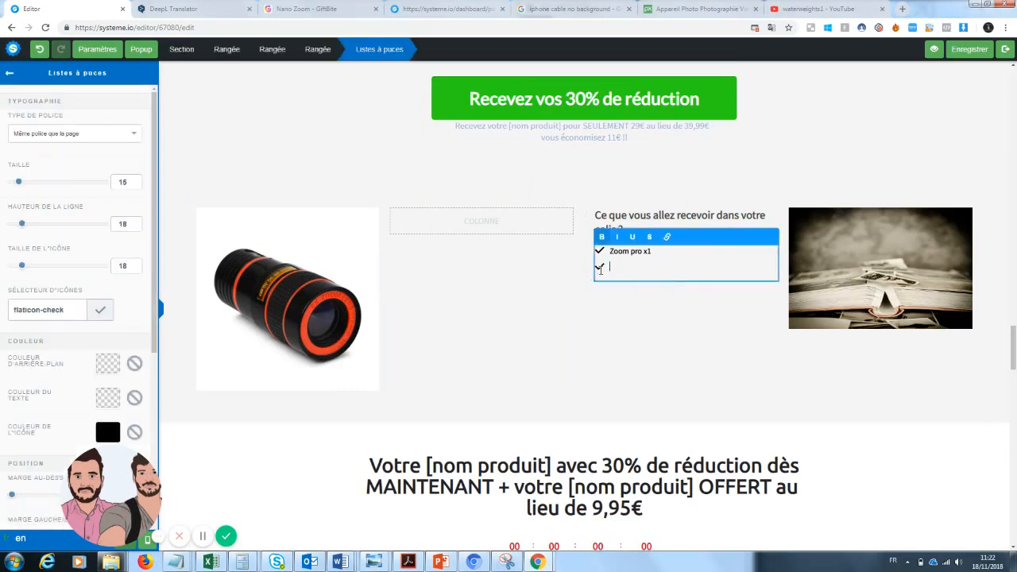
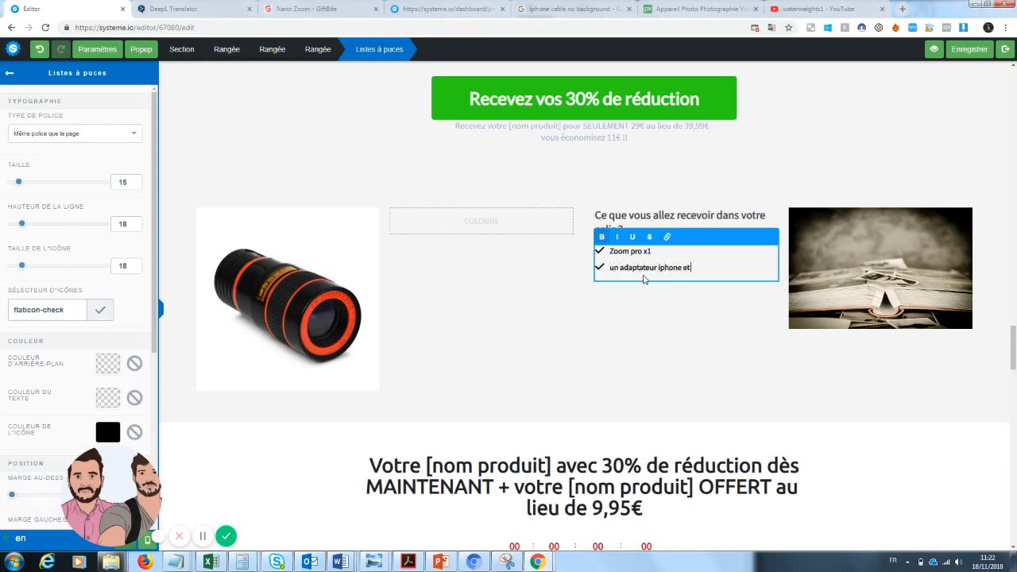
Step: Delete the 30% discount countdown offer section and the customer testimonials section, confirming each removal
left_click(857, 395)
left_click_drag(1015, 353, 1014, 377)
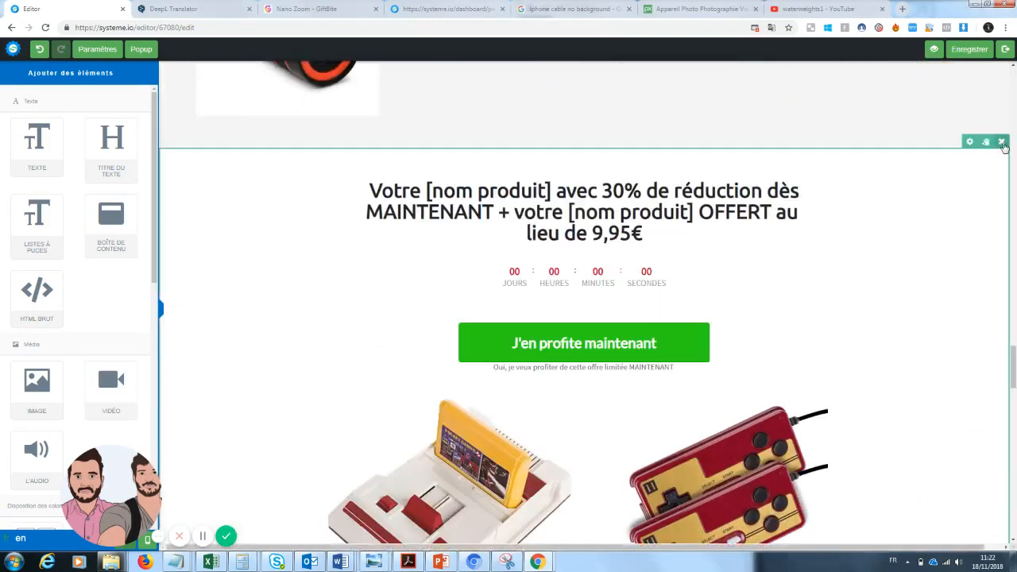
left_click(1002, 142)
left_click(554, 88)
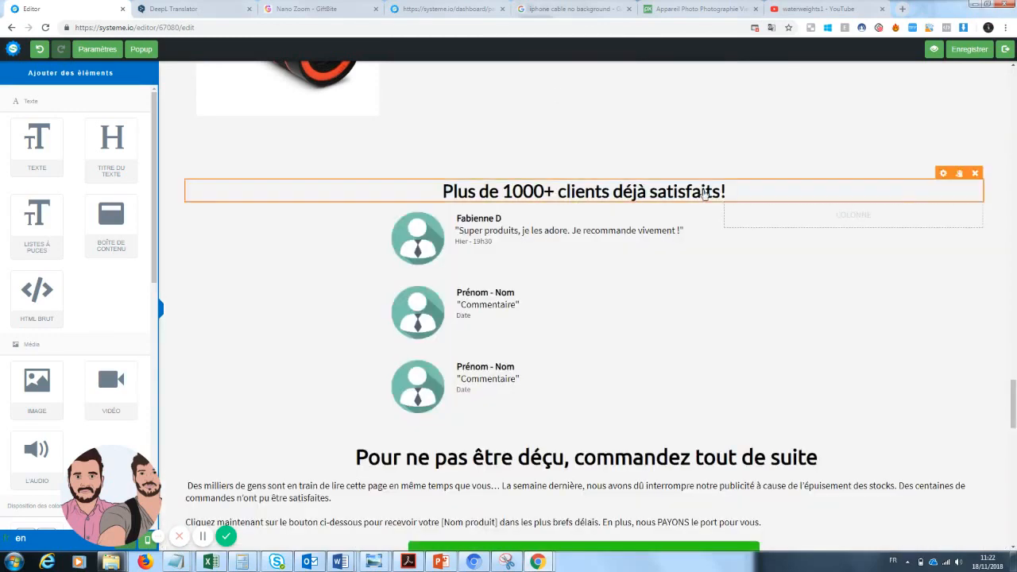
left_click(1002, 143)
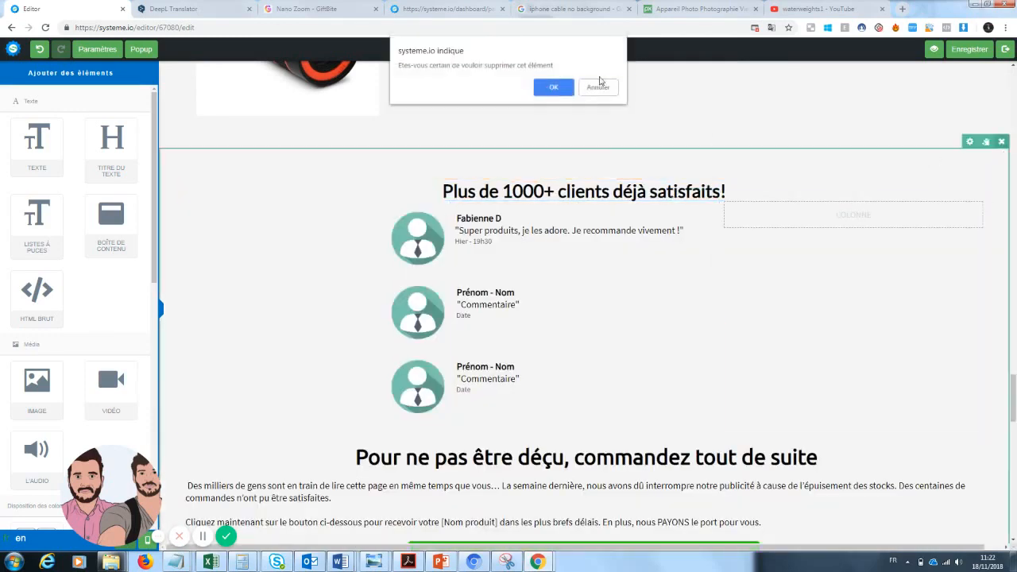
left_click(553, 88)
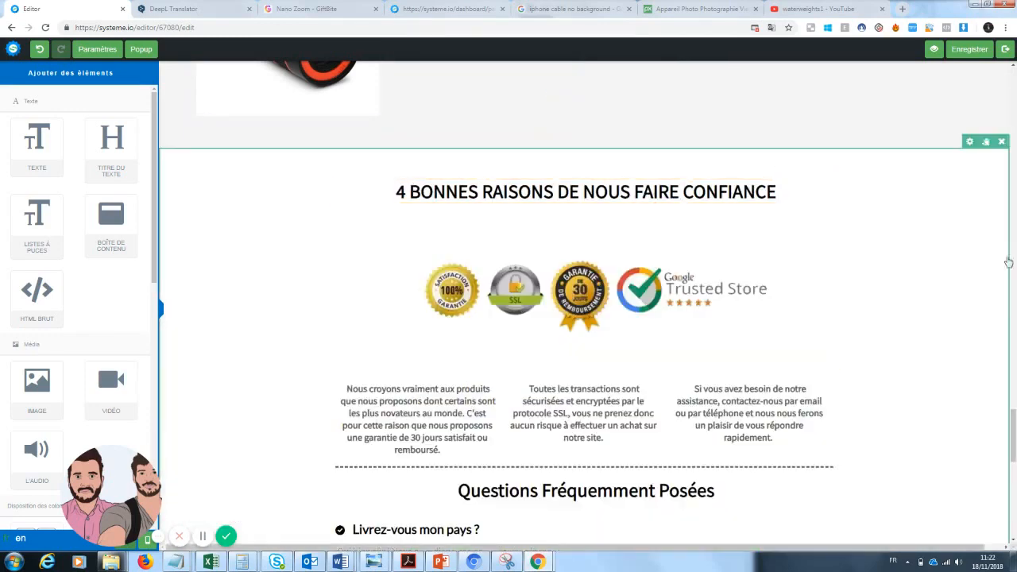
left_click_drag(1015, 428, 967, 40)
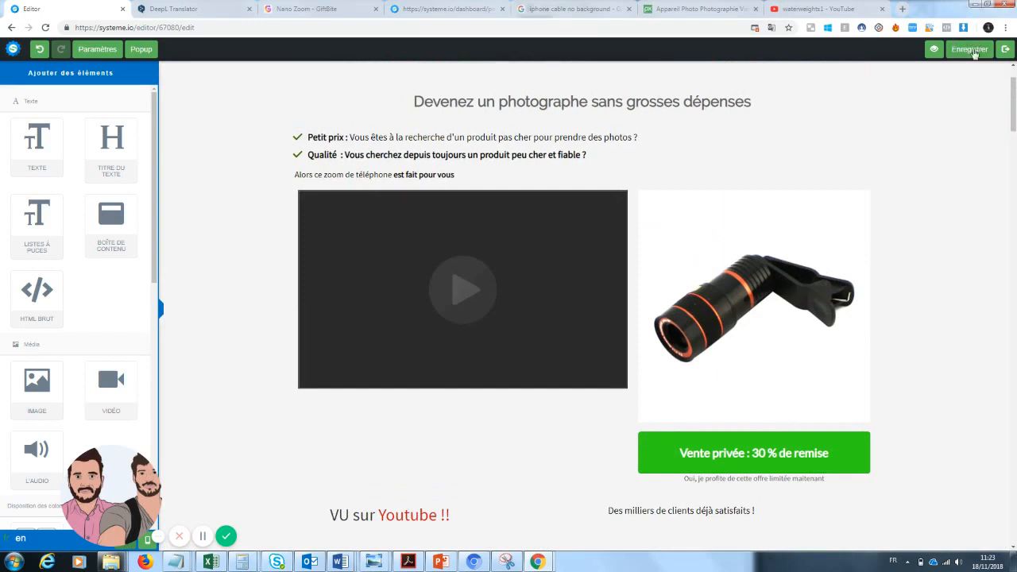
Step: Save the sales page, preview it in a new tab down to the footer, then return to the editor
left_click(971, 49)
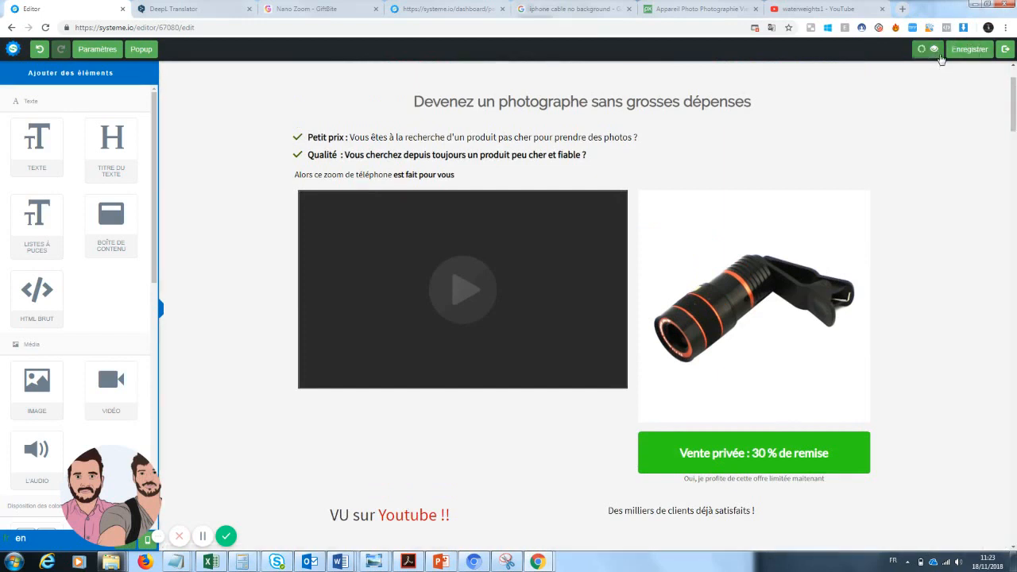
left_click(940, 55)
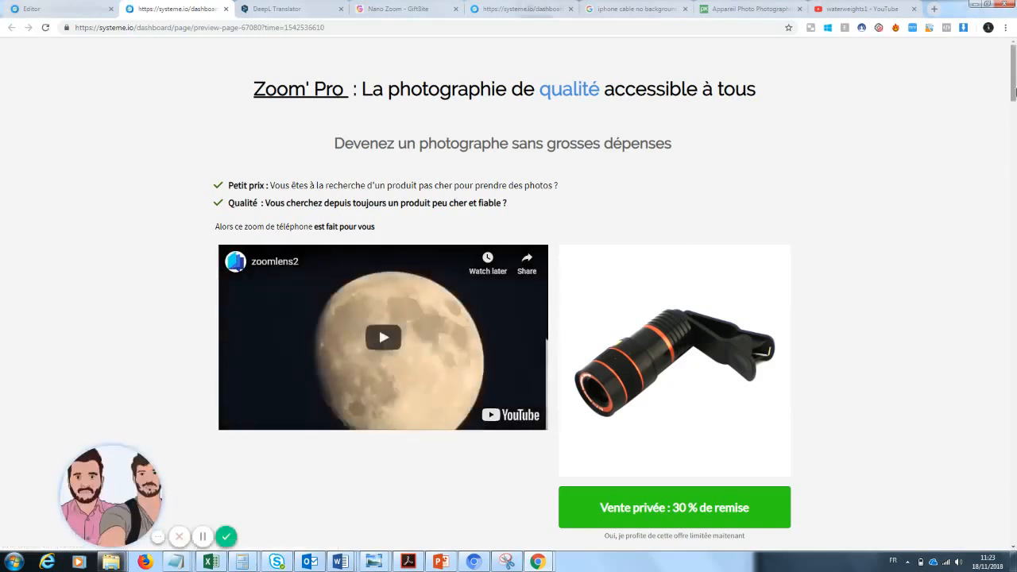
left_click_drag(1014, 93, 1012, 307)
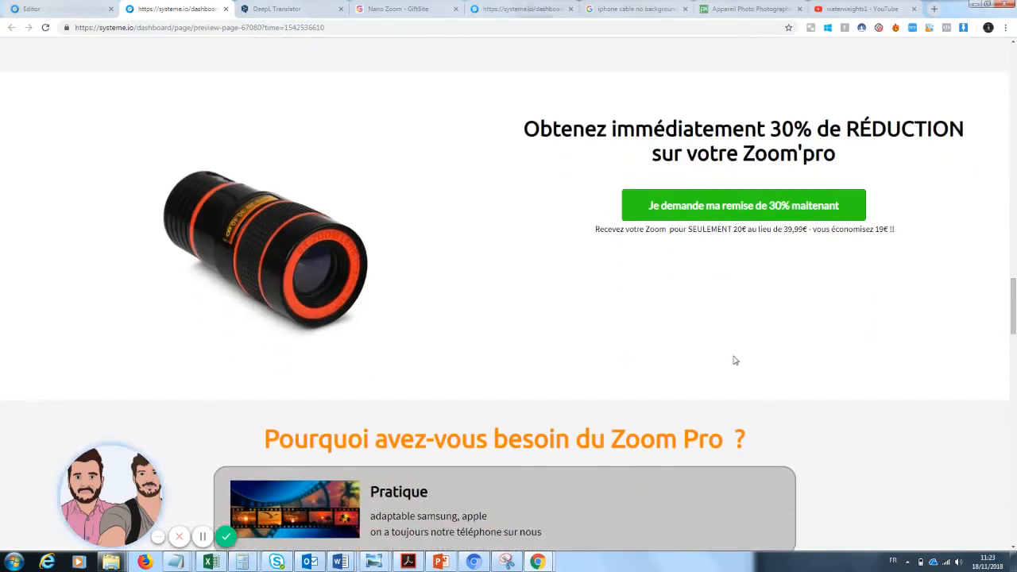
left_click_drag(1012, 310, 1013, 515)
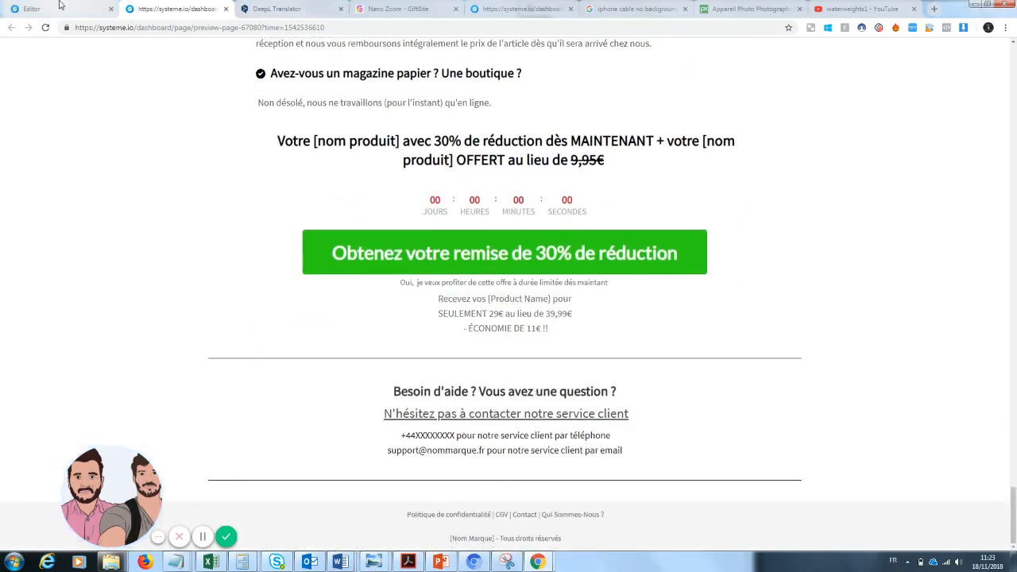
left_click(59, 4)
scroll(1014, 194, "down", 10)
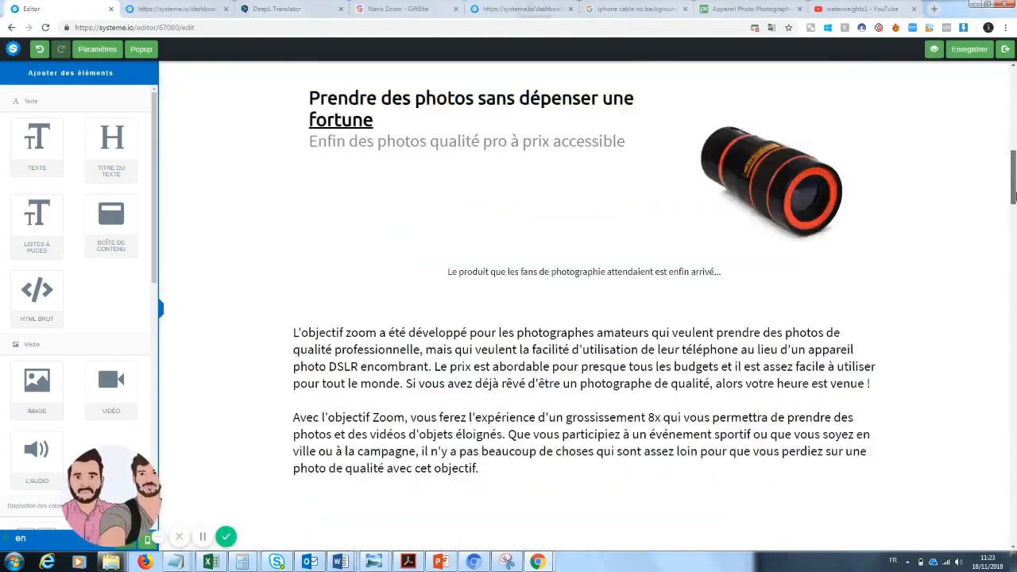
Step: Add a text block to the empty middle column beside the package contents heading
left_click_drag(1014, 195, 1013, 397)
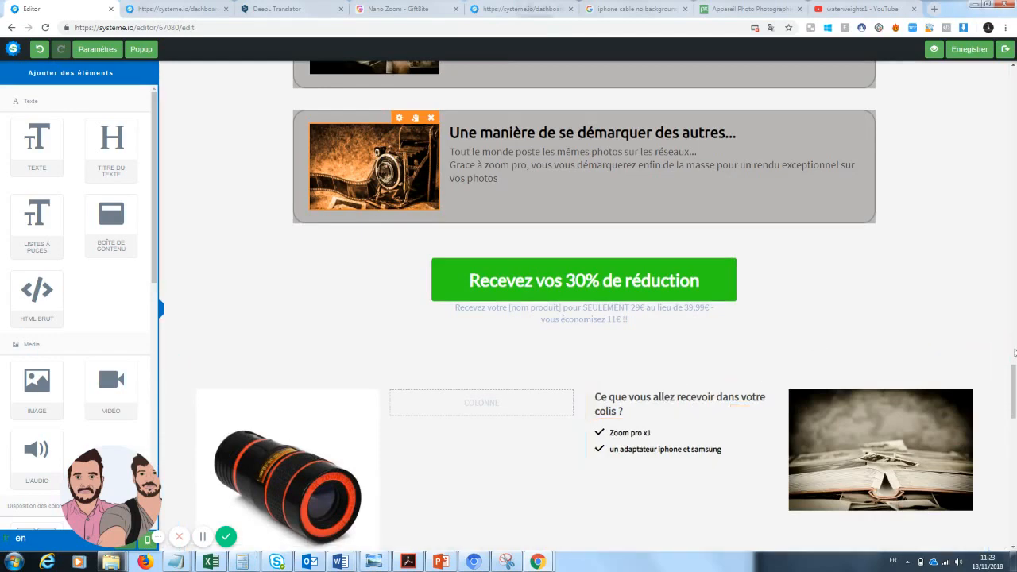
left_click_drag(1014, 380, 1015, 395)
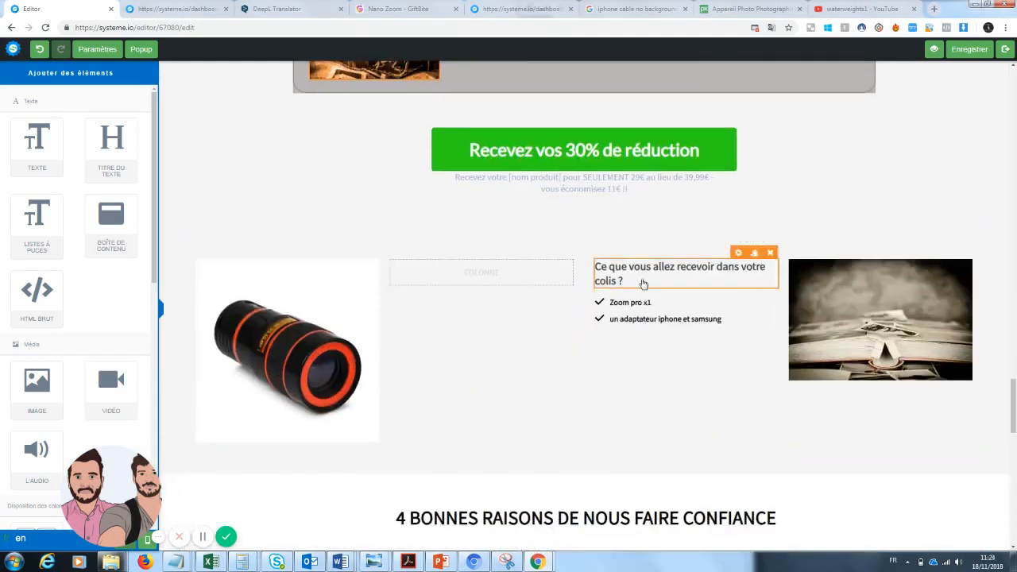
left_click(643, 283)
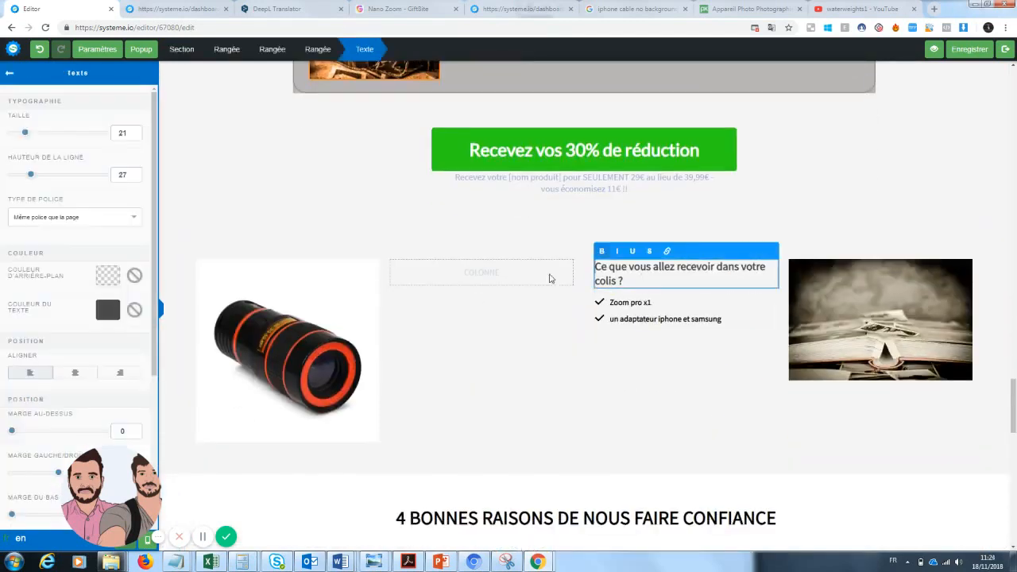
double_click(11, 78)
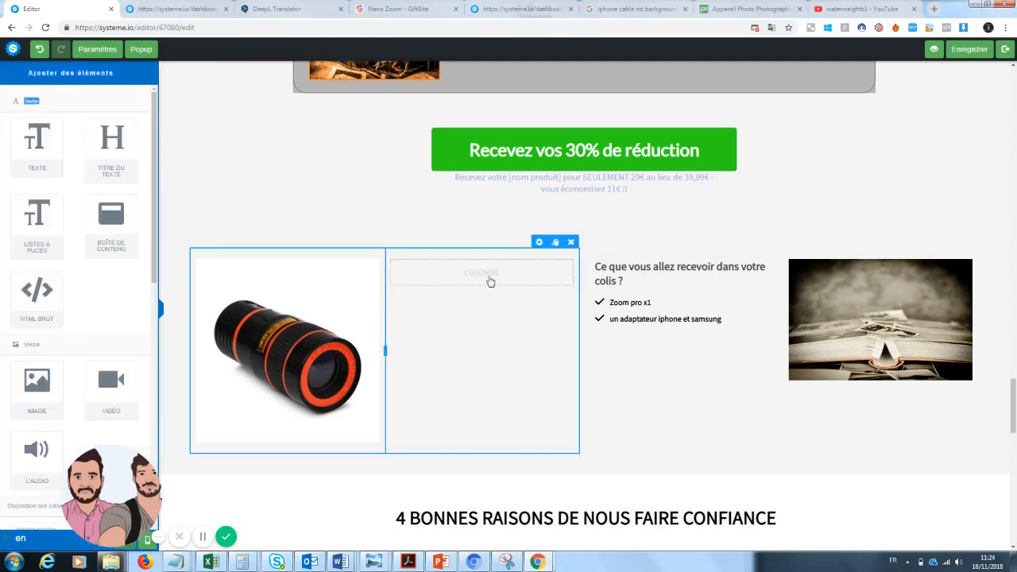
left_click_drag(37, 142, 509, 286)
Step: Select the package checklist lines, then delete the new Lorem ipsum text block
left_click(725, 321)
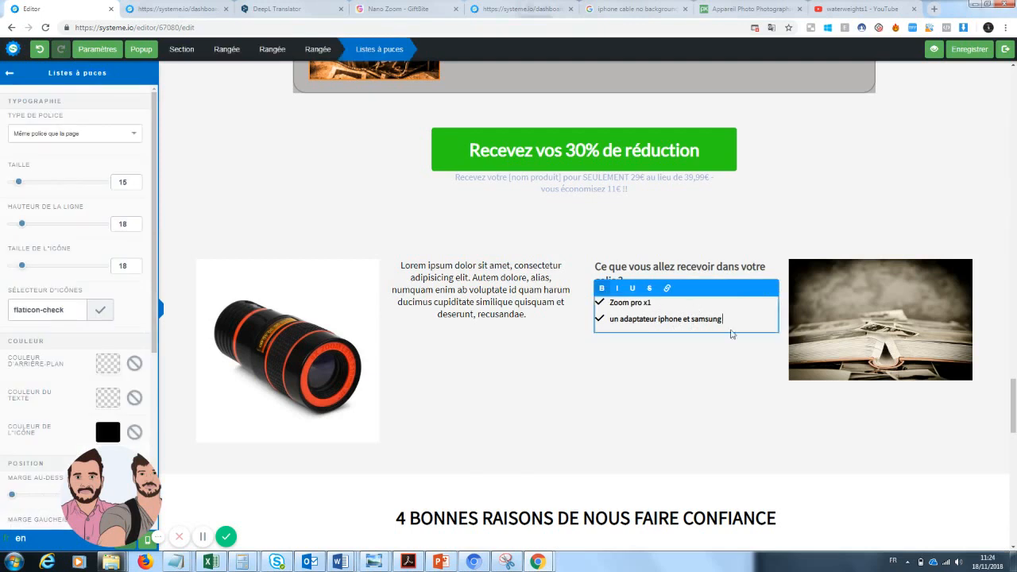
left_click_drag(739, 318, 596, 303)
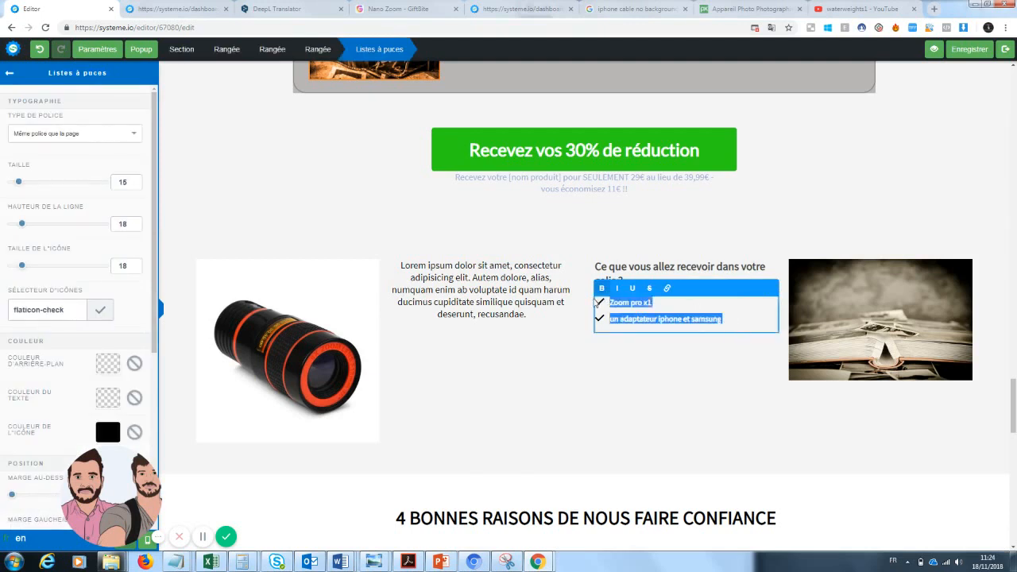
left_click(476, 320)
left_click(565, 254)
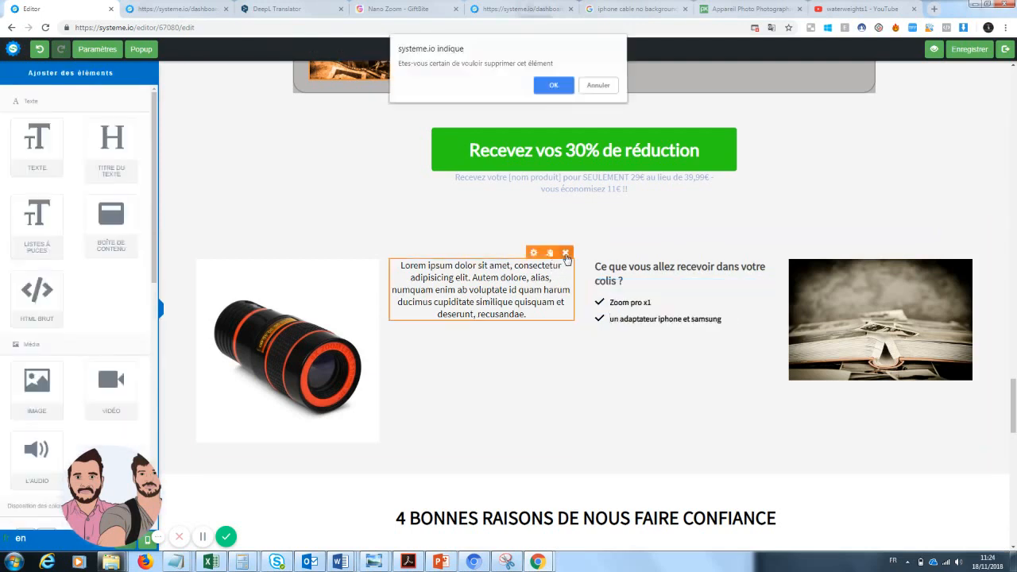
key("Return")
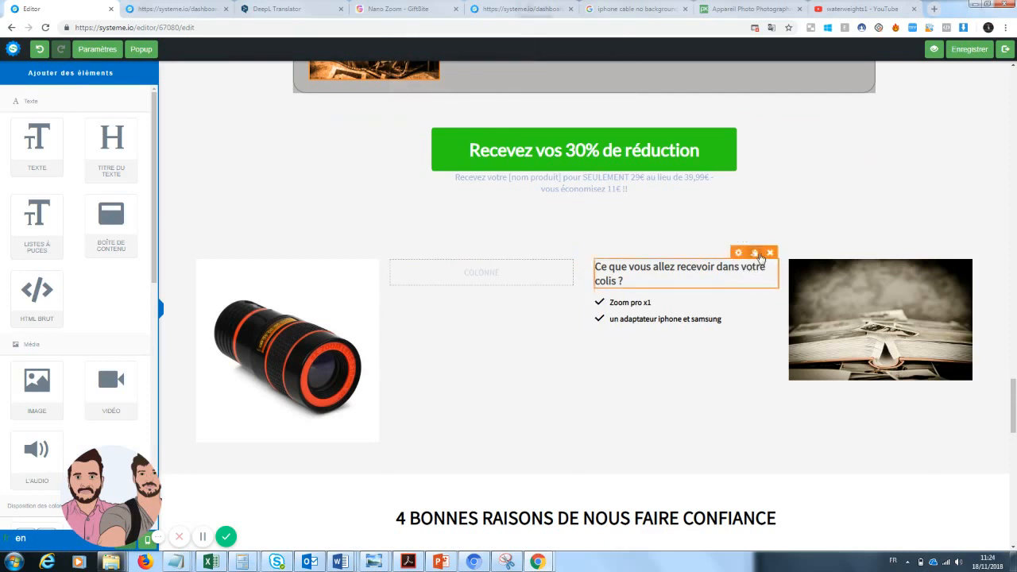
Step: Duplicate the package contents heading and checklist and move the copies into the middle column
left_click(756, 253)
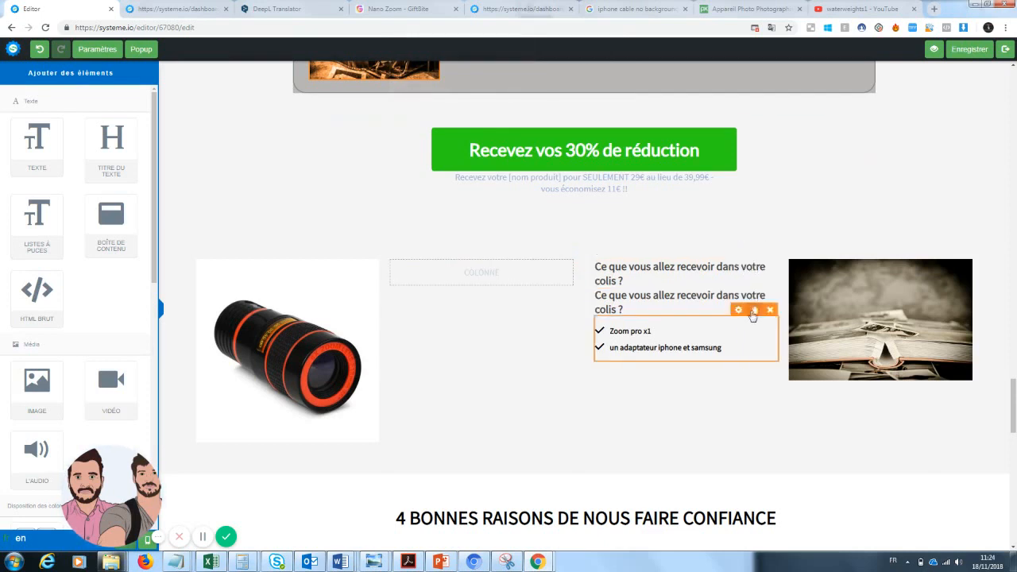
left_click(755, 310)
left_click_drag(644, 382, 488, 275)
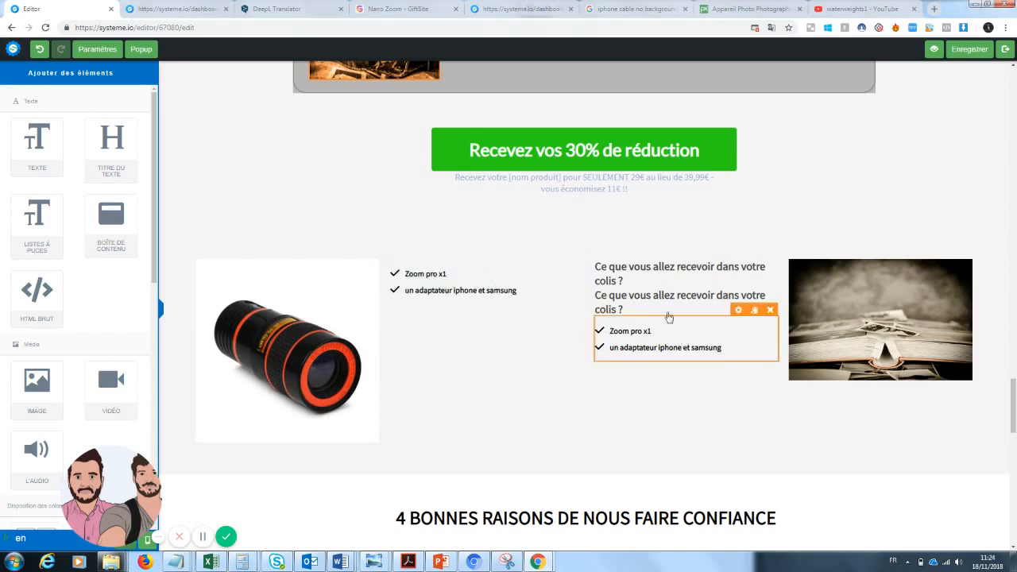
left_click_drag(668, 308, 458, 275)
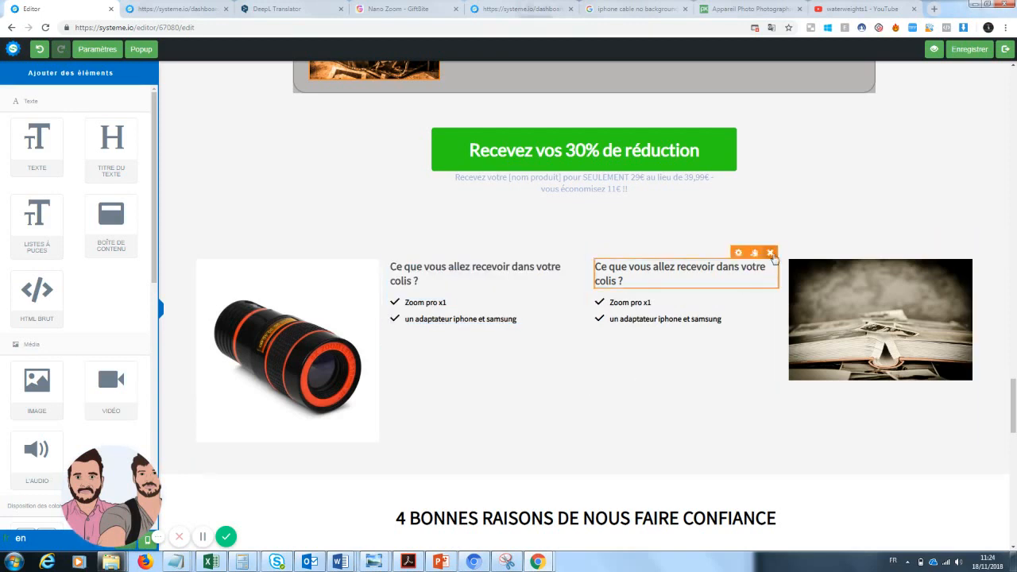
Step: Delete the leftover duplicate heading and checklist from the right column
left_click(770, 254)
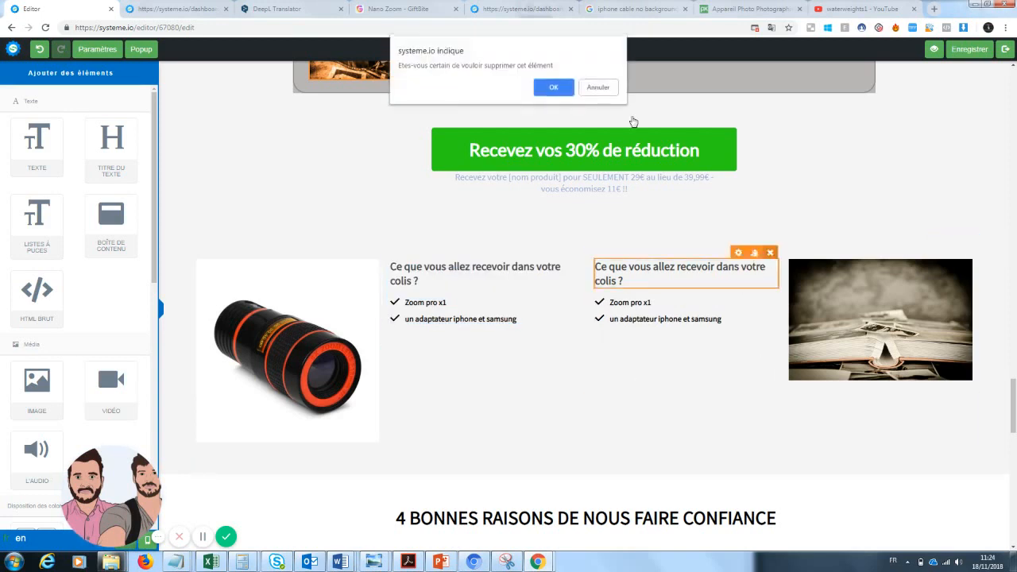
left_click(558, 93)
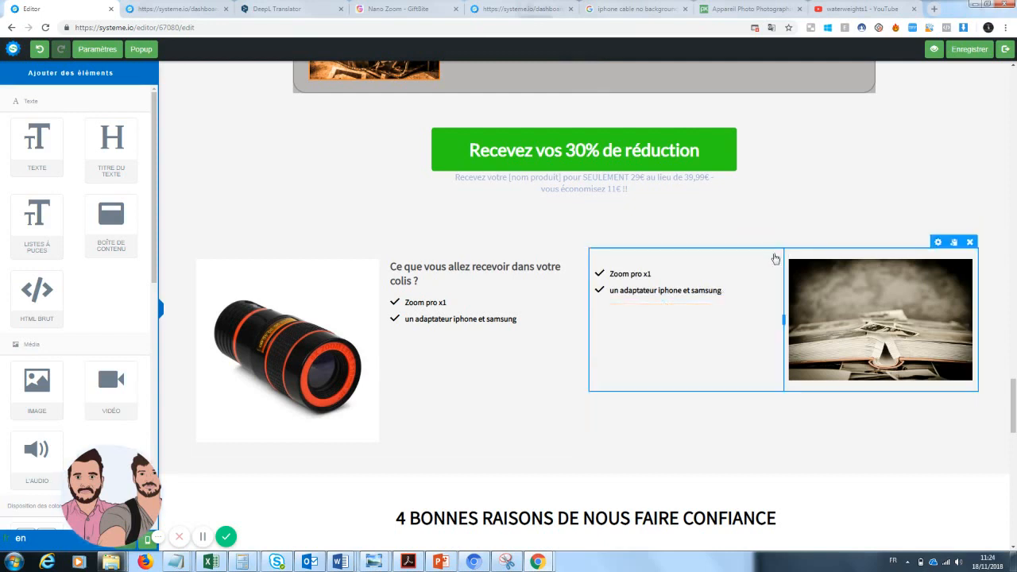
left_click(770, 253)
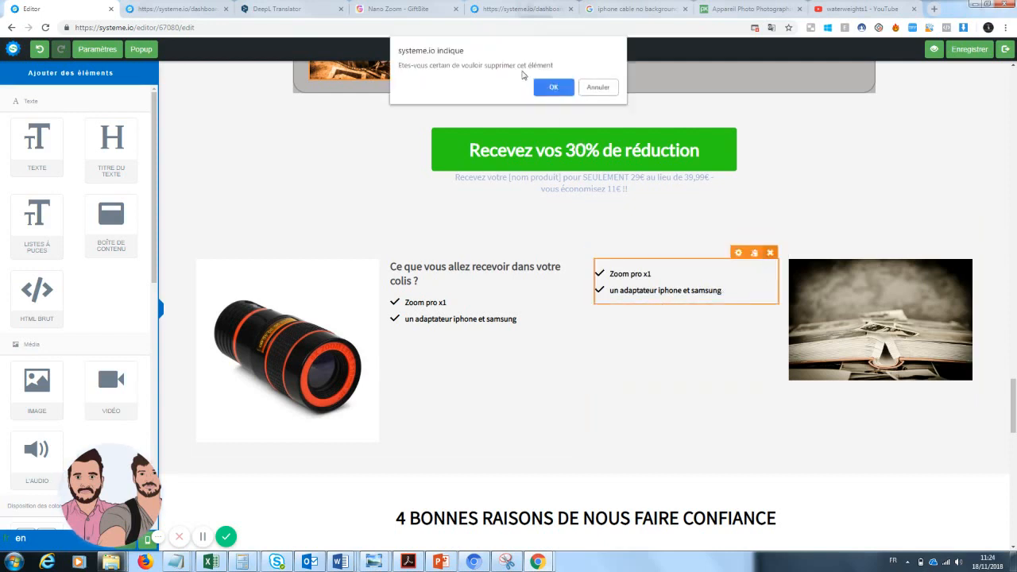
left_click(548, 87)
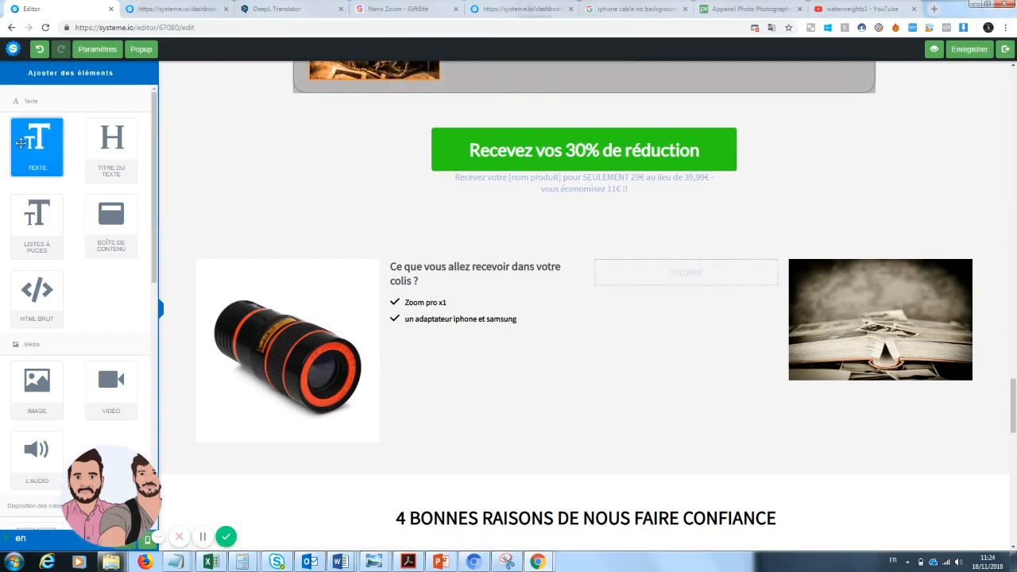
Step: Add a text block and replace its placeholder with the 'Une garantie de 30 jours est disponible...' guarantee sentence
left_click_drag(21, 143, 658, 279)
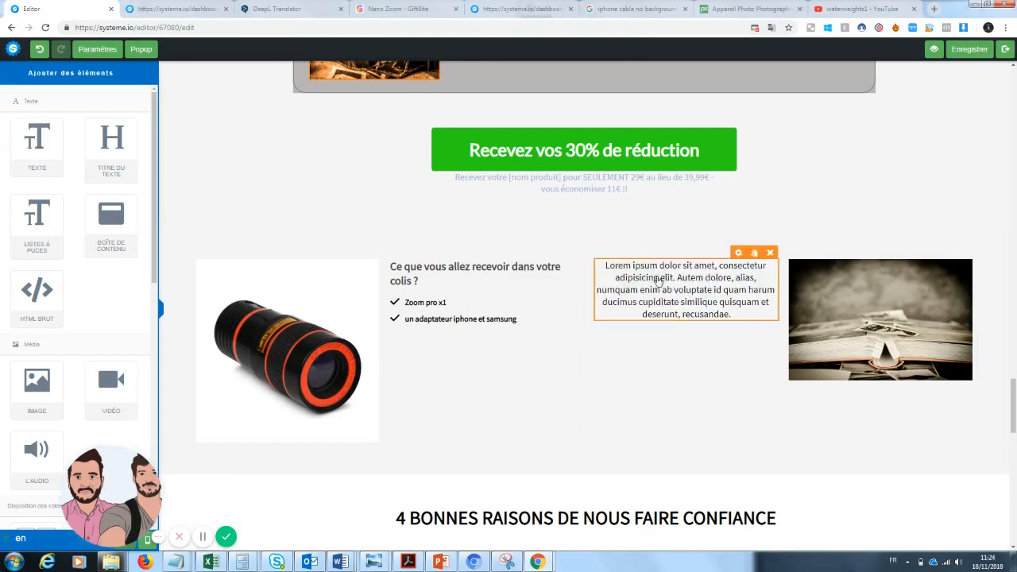
left_click(738, 317)
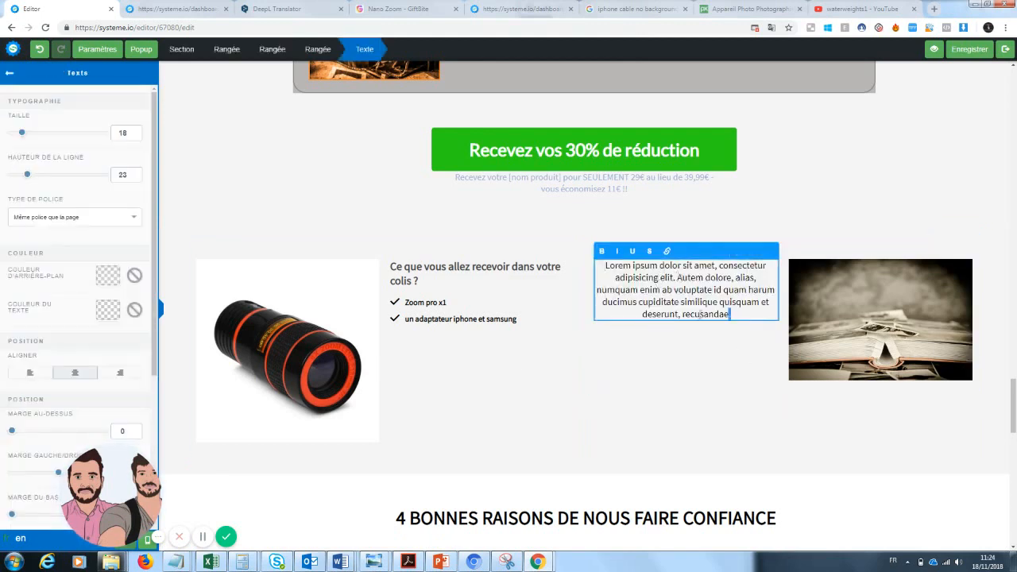
key("ctrl+a")
key("BackSpace")
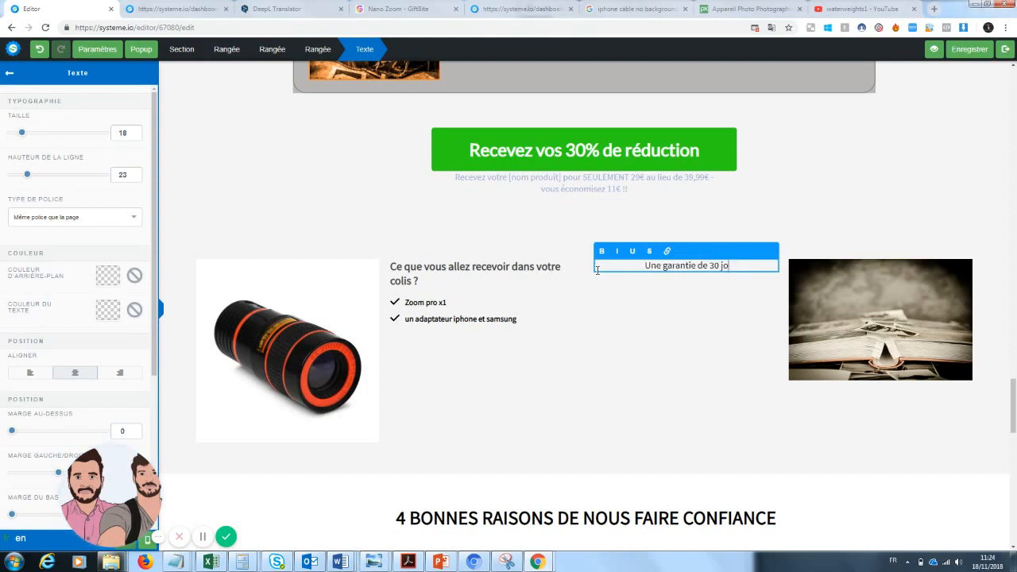
type("isponibl")
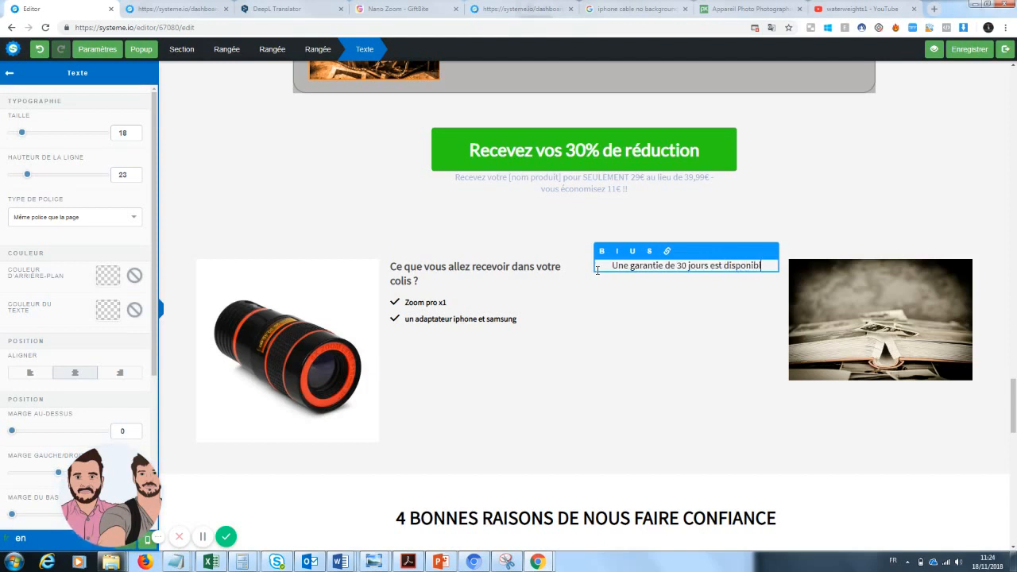
type("e, sou")
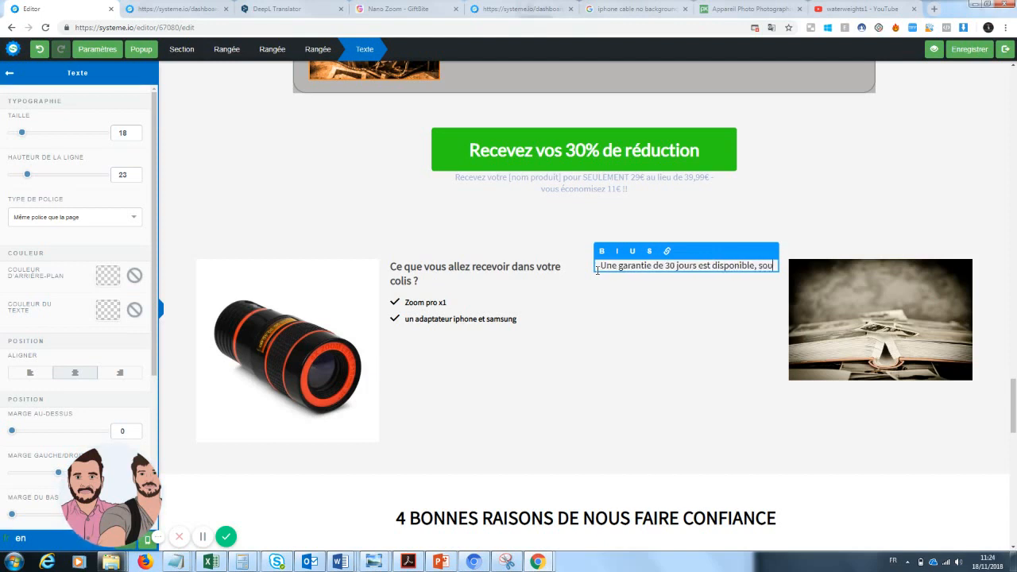
key("BackSpace")
key("BackSpace")
key("BackSpace")
key("BackSpace")
key("BackSpace")
type(".")
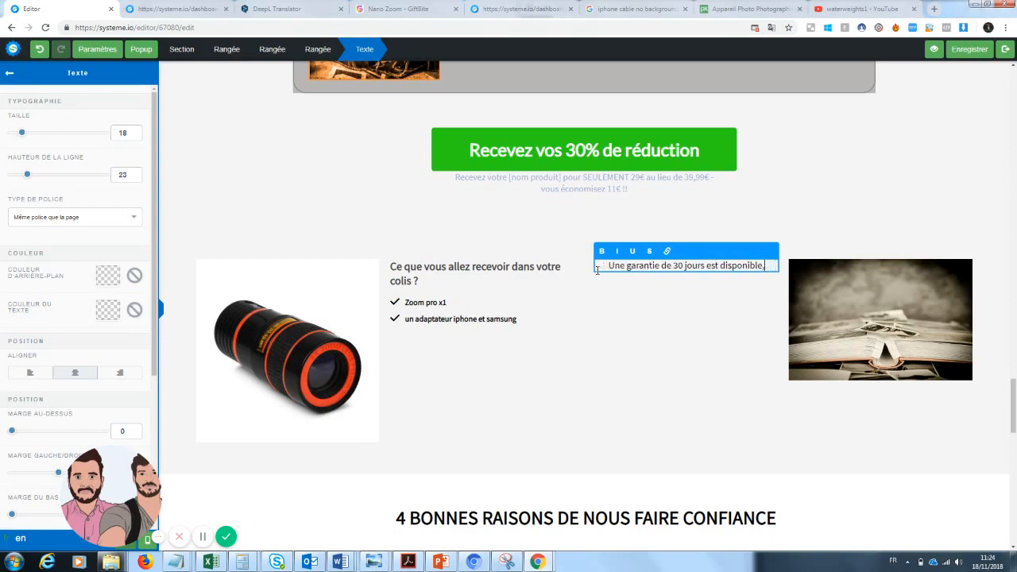
type(".. vous ne risquez donc à changer votre manière de prendre des photos.")
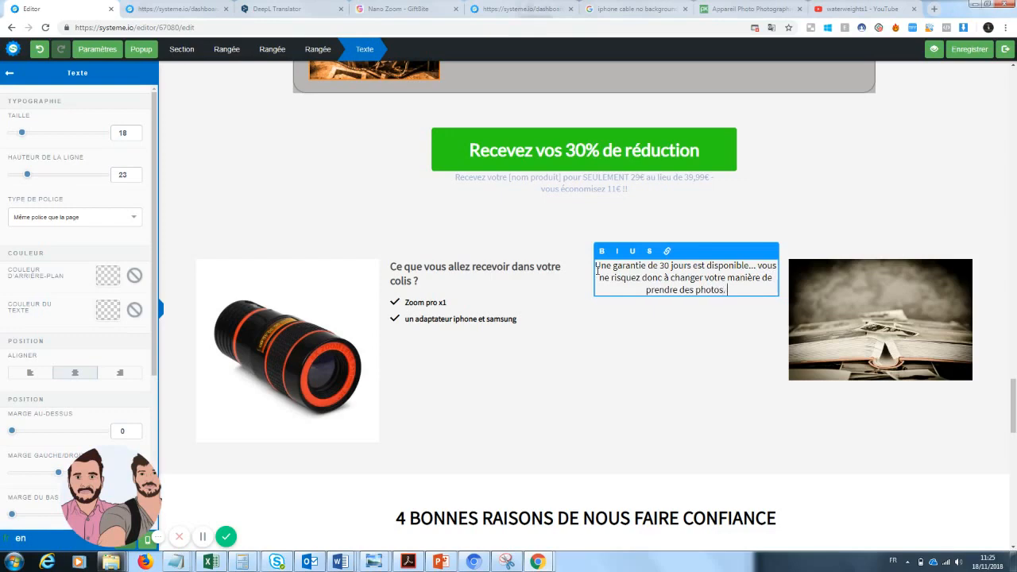
left_click_drag(1013, 415, 1009, 534)
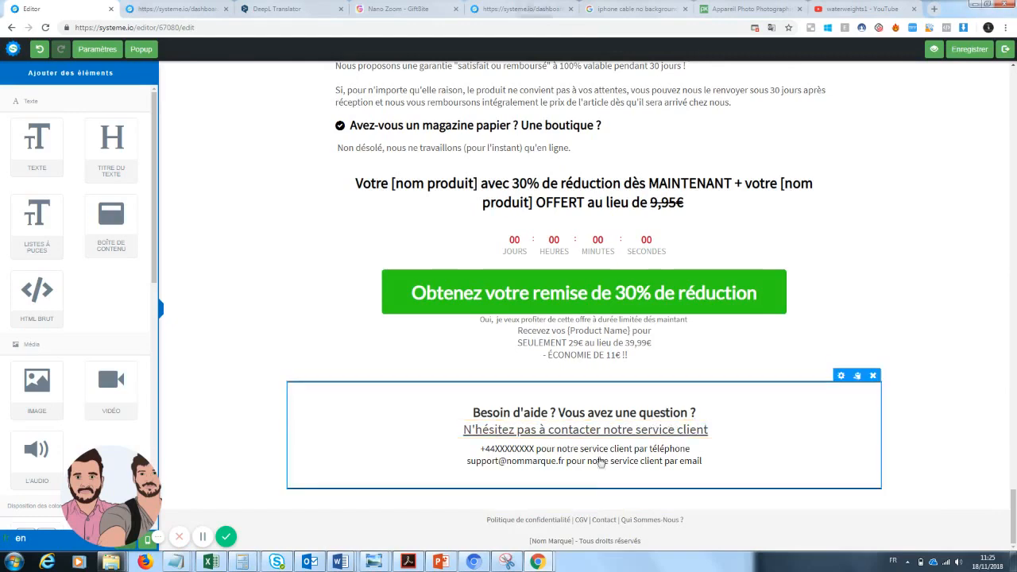
Step: Open the green discount button's settings and start entering a link for it
left_click_drag(1013, 520, 1013, 280)
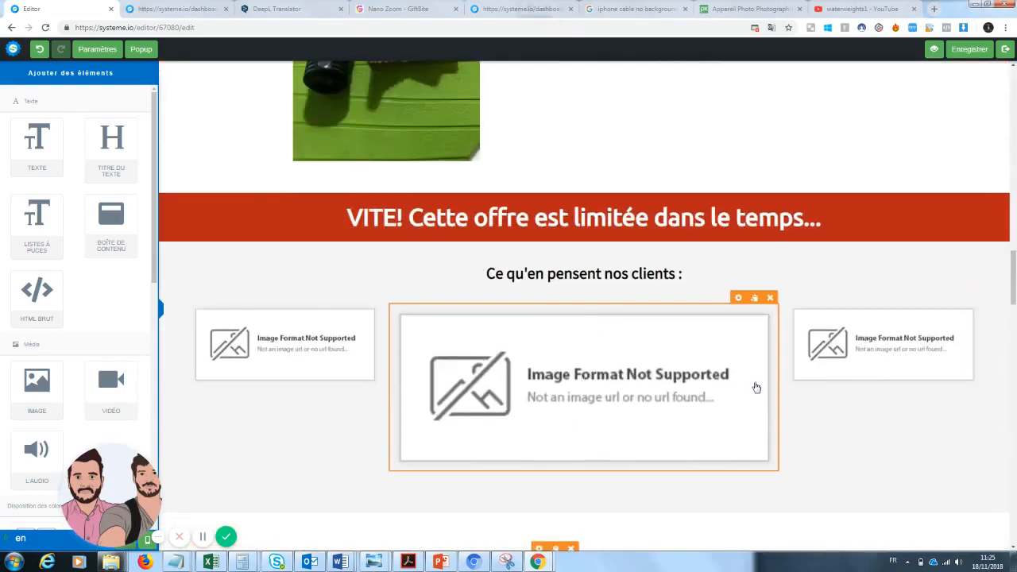
left_click_drag(1013, 278, 998, 393)
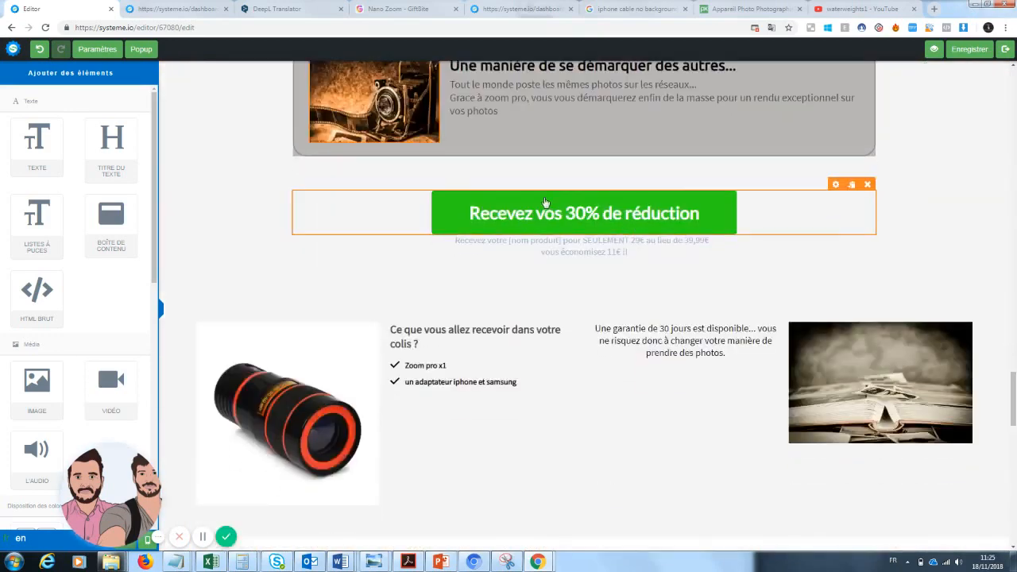
left_click(537, 215)
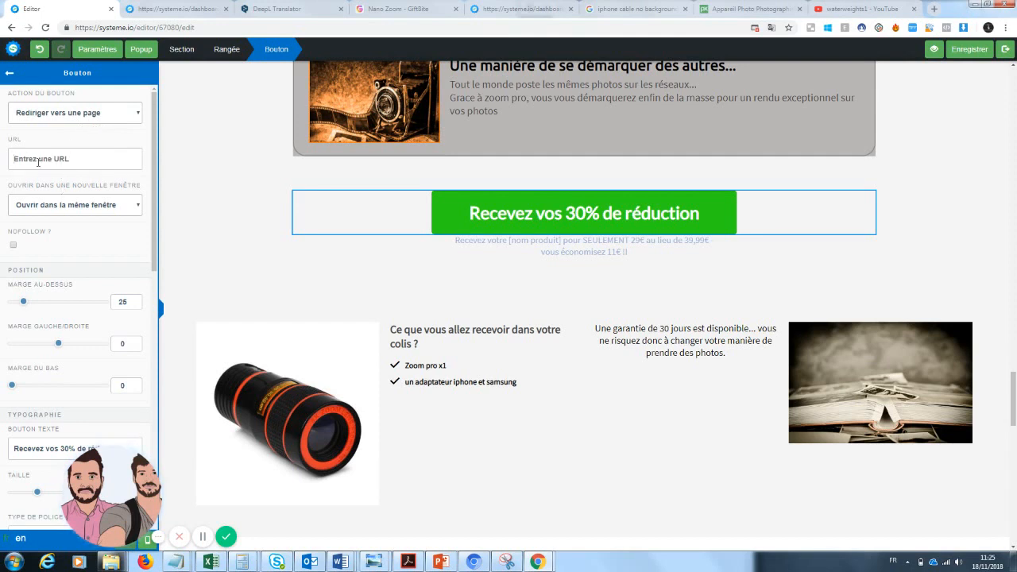
left_click(38, 162)
Step: Scroll back to the top of the sales page and open its preview
left_click_drag(1014, 414, 1015, 85)
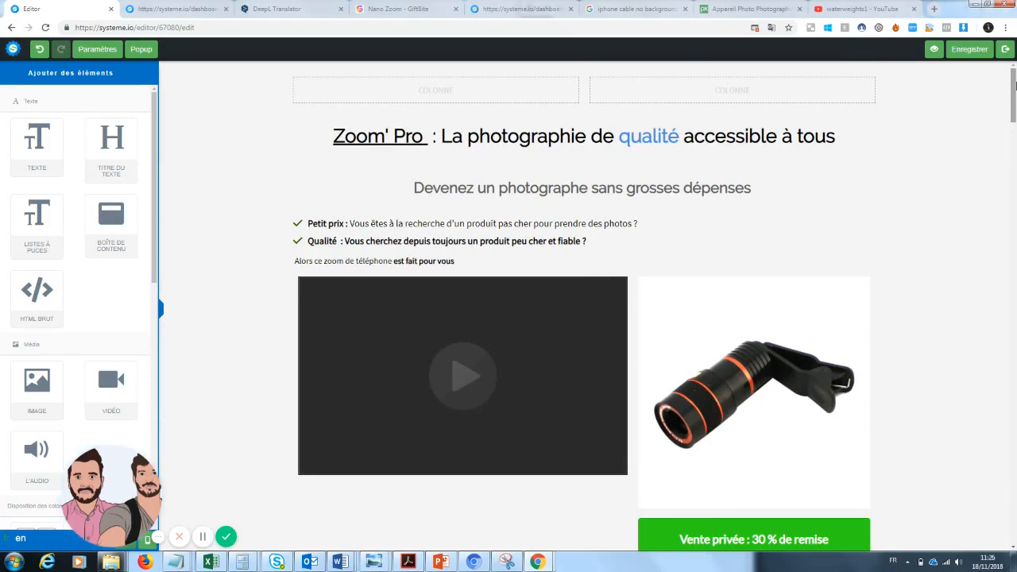
left_click_drag(1014, 85, 1003, 201)
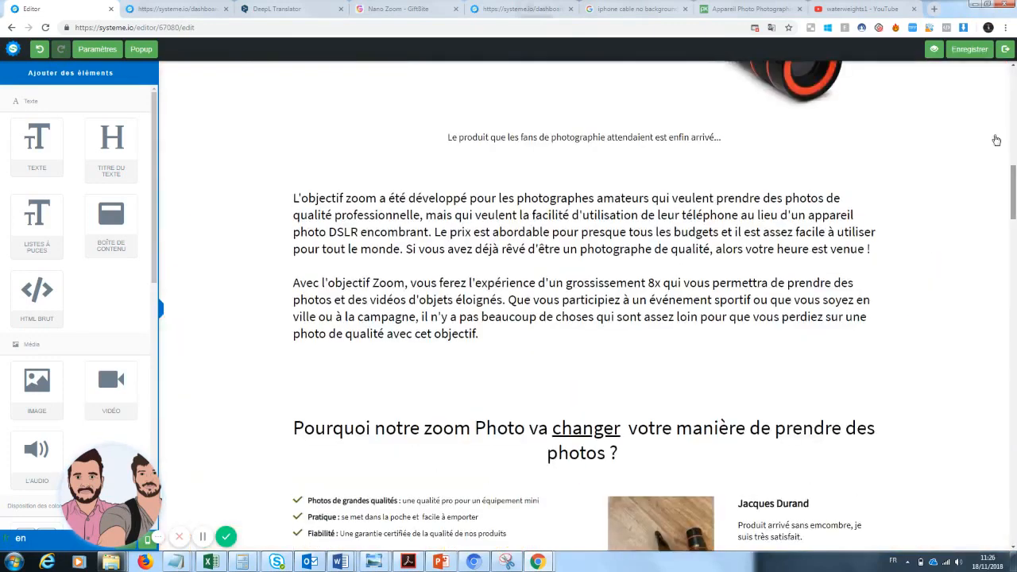
left_click(932, 56)
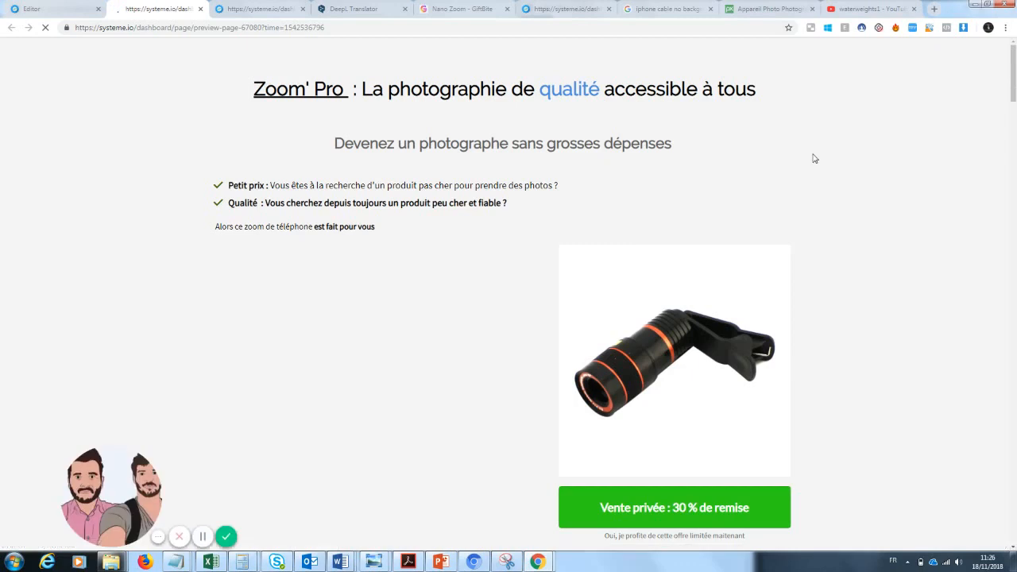
mouse_move(1015, 84)
left_mouse_down()
mouse_move(1010, 271)
mouse_move(1015, 85)
left_mouse_up()
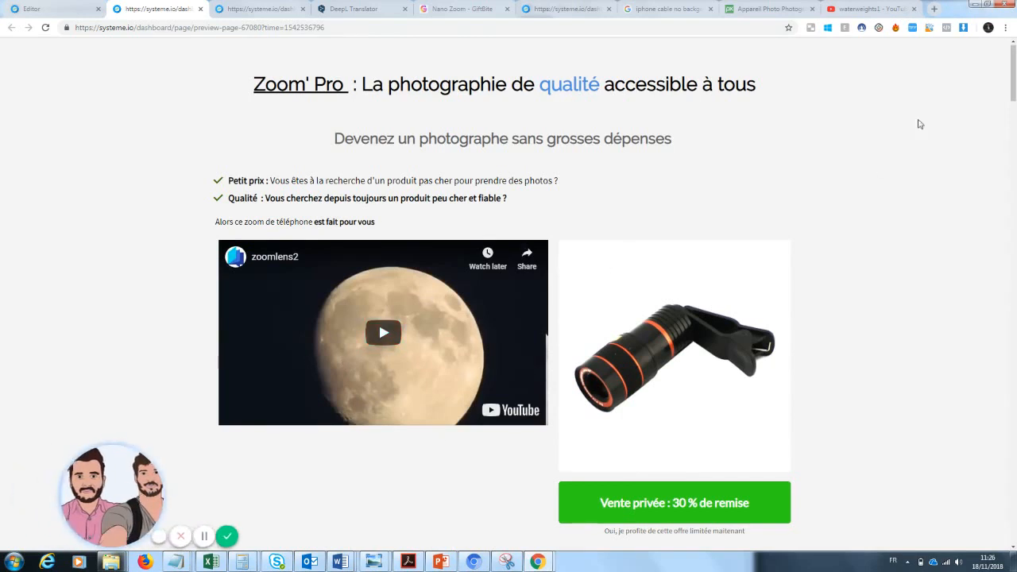
scroll(919, 124, "down", 1)
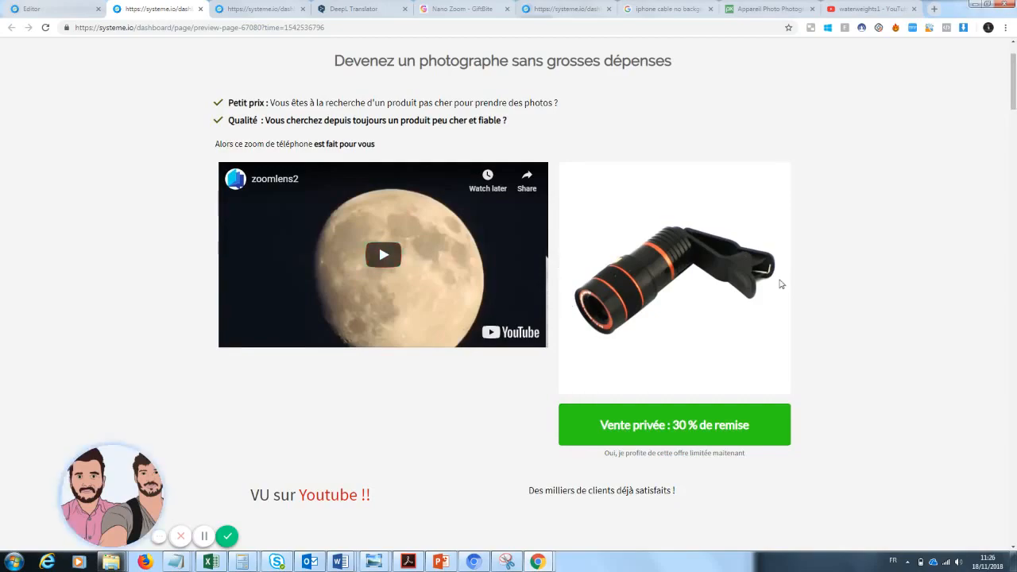
left_click_drag(1013, 80, 1014, 394)
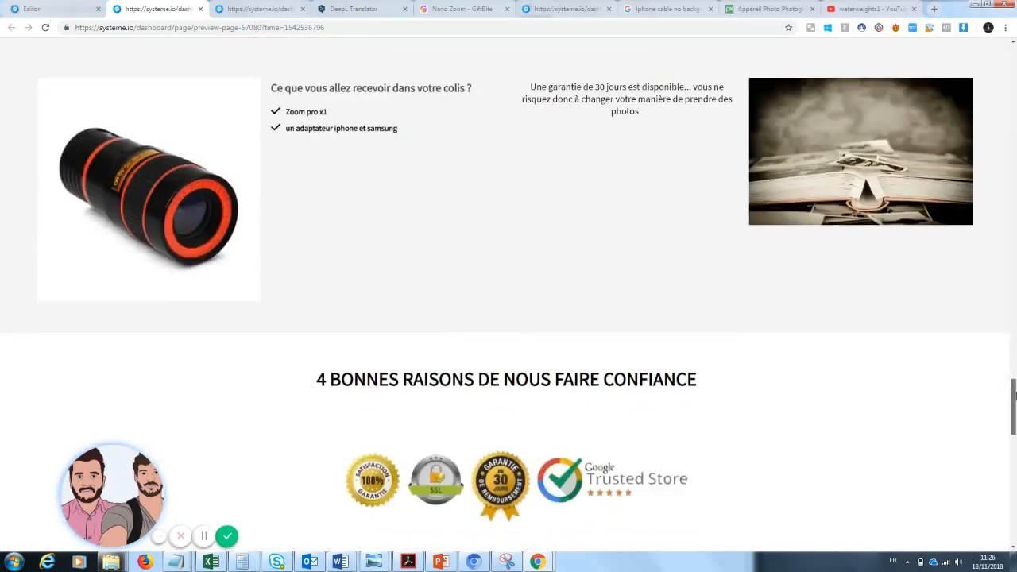
left_click_drag(1014, 395, 1014, 335)
left_click_drag(1015, 375, 1015, 117)
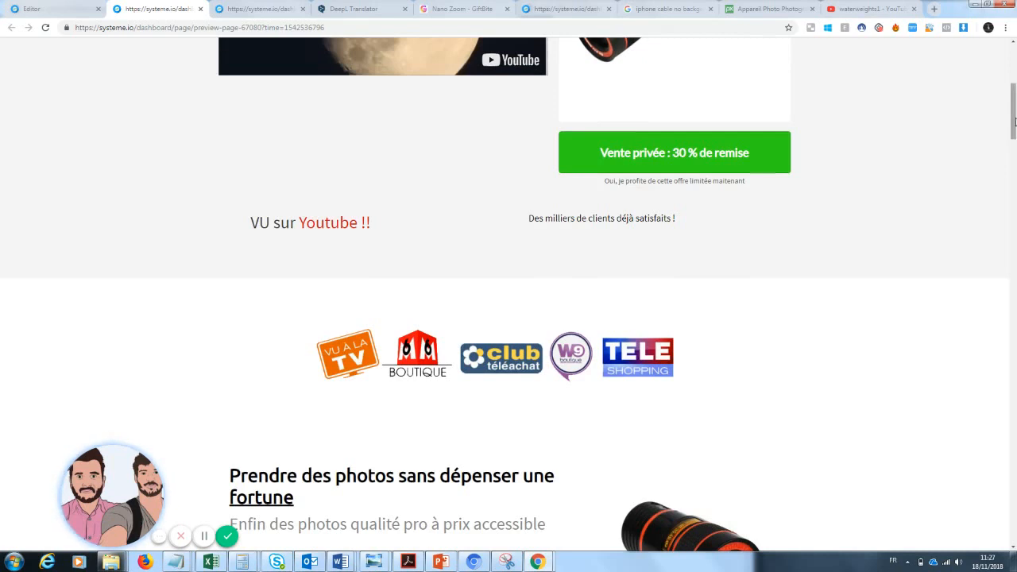